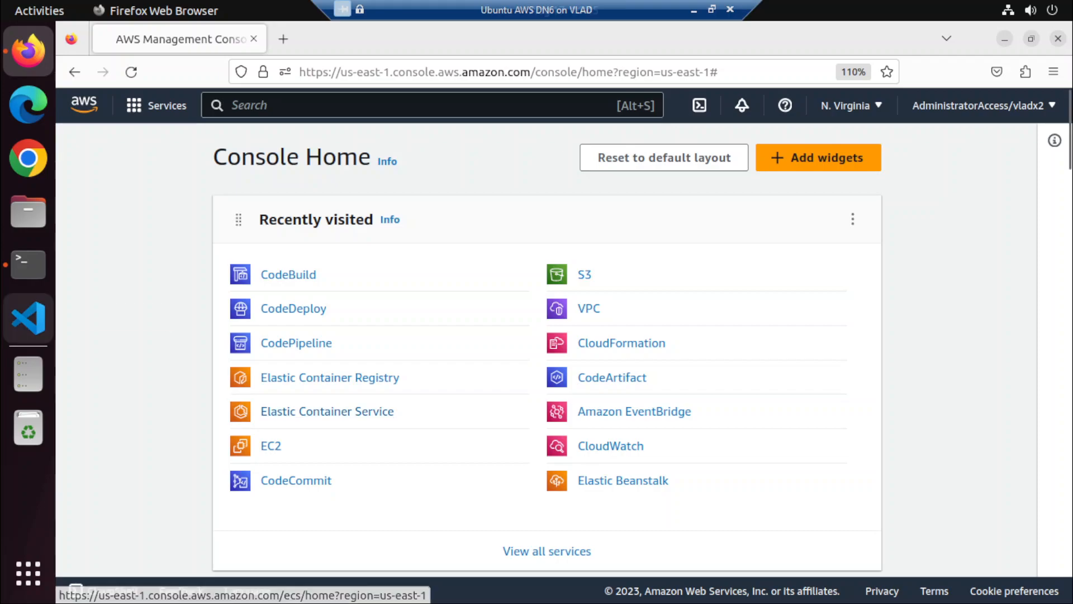
Switch to the Terminal, change to the filesystem root directory and list its contents
{"action": "left_click", "coordinate": [28, 264]}
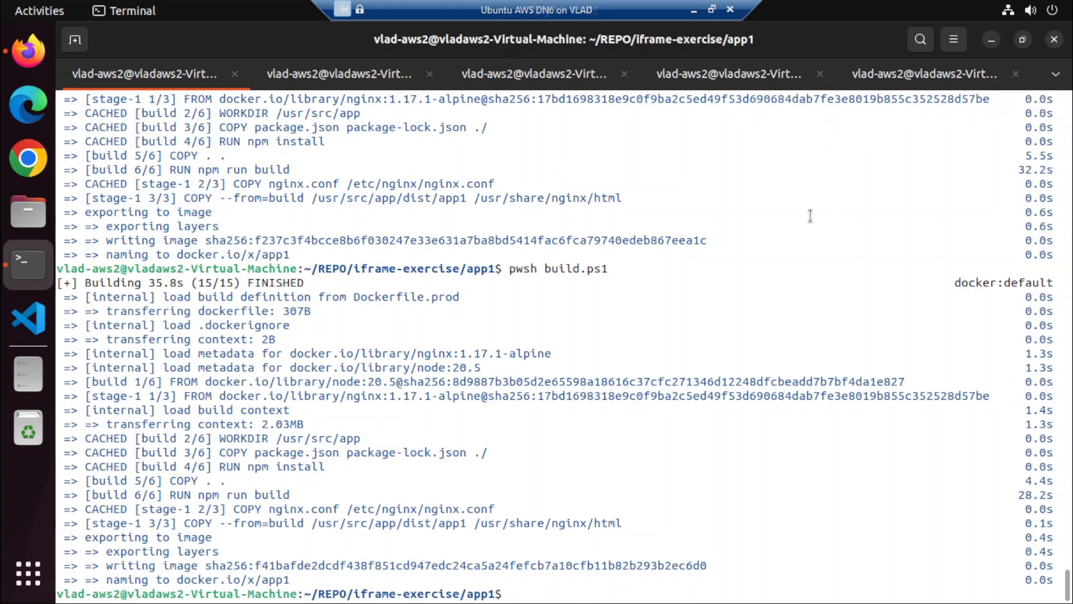
{"action": "type", "text": "cd /"}
{"action": "key", "text": "Return"}
{"action": "type", "text": "cd"}
{"action": "key", "text": "BackSpace"}
{"action": "key", "text": "BackSpace"}
{"action": "key", "text": "BackSpace"}
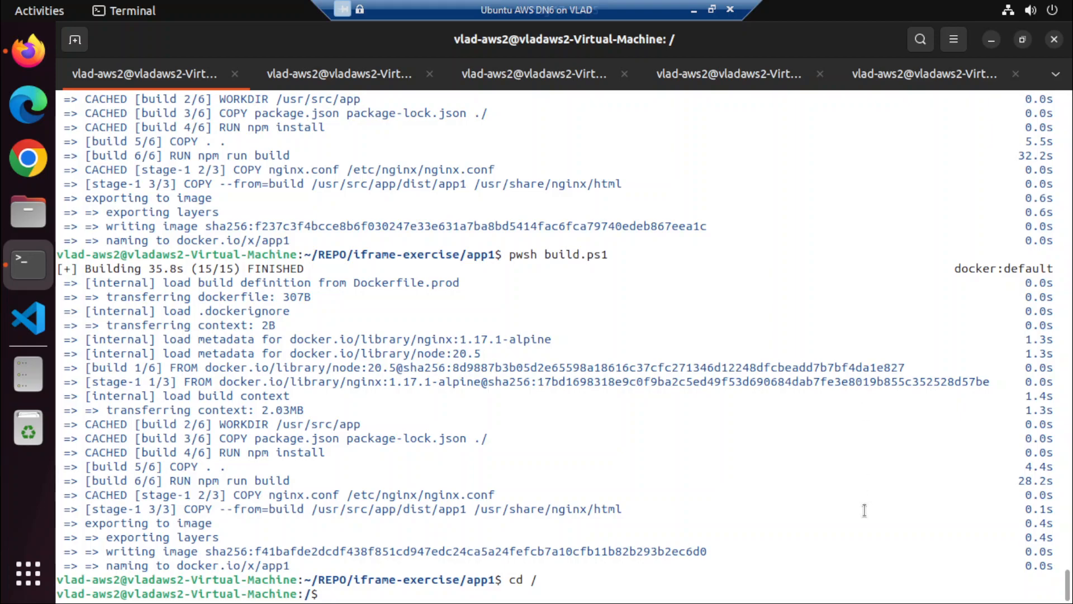
{"action": "type", "text": "ls"}
{"action": "key", "text": "Return"}
Change into the home directory and list its contents
{"action": "type", "text": "cd "}
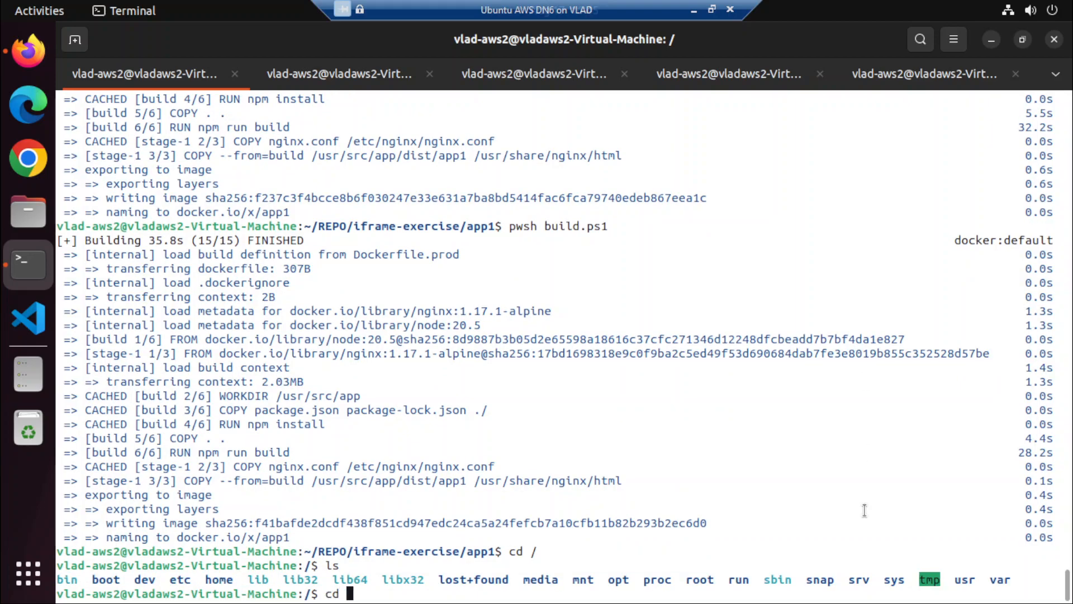
{"action": "type", "text": "home/"}
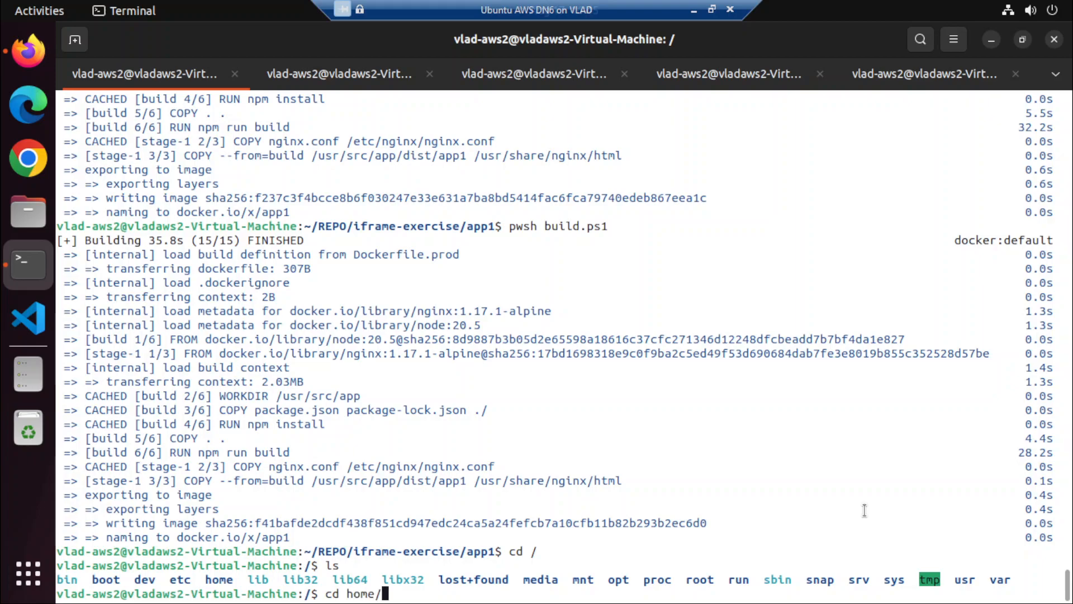
{"action": "key", "text": "Return"}
{"action": "type", "text": "lscd"}
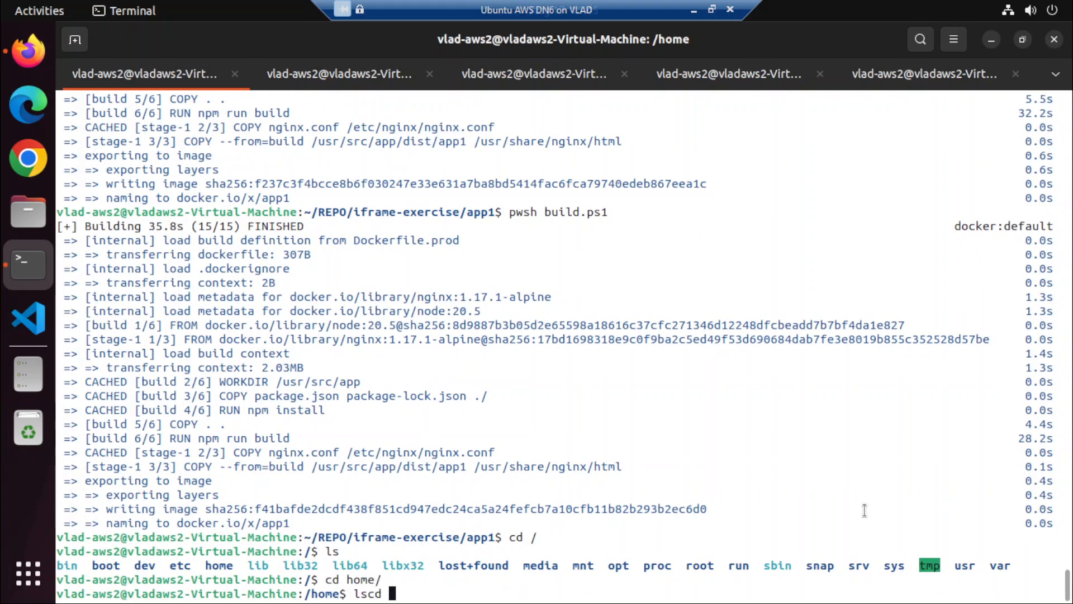
{"action": "key", "text": "BackSpace"}
{"action": "key", "text": "BackSpace"}
{"action": "key", "text": "BackSpace"}
{"action": "key", "text": "BackSpace"}
{"action": "type", "text": "ls"}
{"action": "key", "text": "Return"}
Change into the user's own folder under home and list its contents
{"action": "type", "text": "cd v"}
{"action": "key", "text": "Tab"}
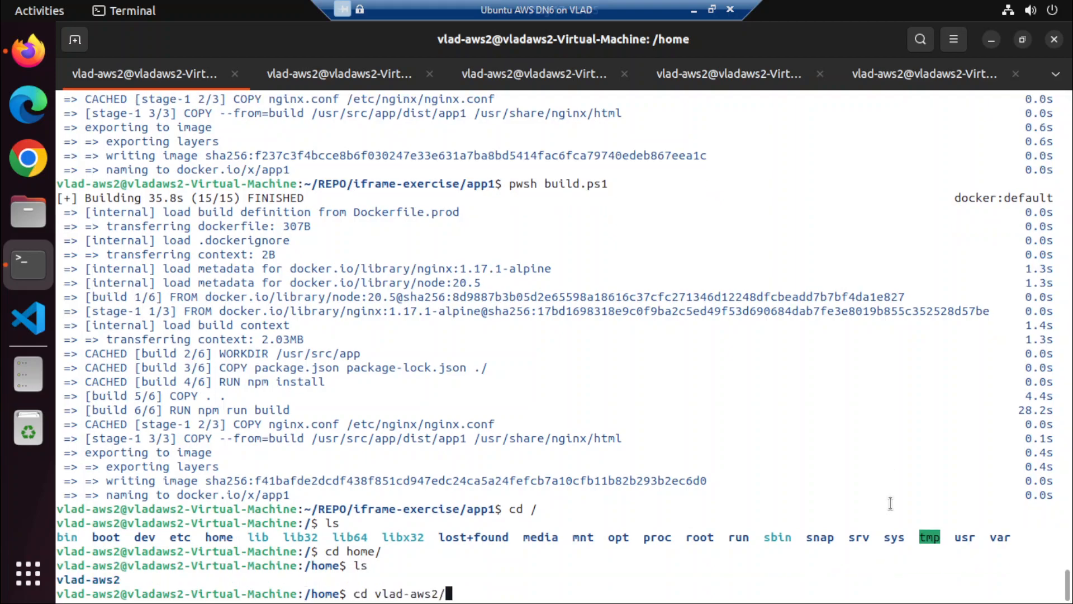
{"action": "key", "text": "Return"}
{"action": "type", "text": "ls"}
{"action": "key", "text": "Return"}
Change into the REPO directory and list the repositories
{"action": "type", "text": "cd REPO/"}
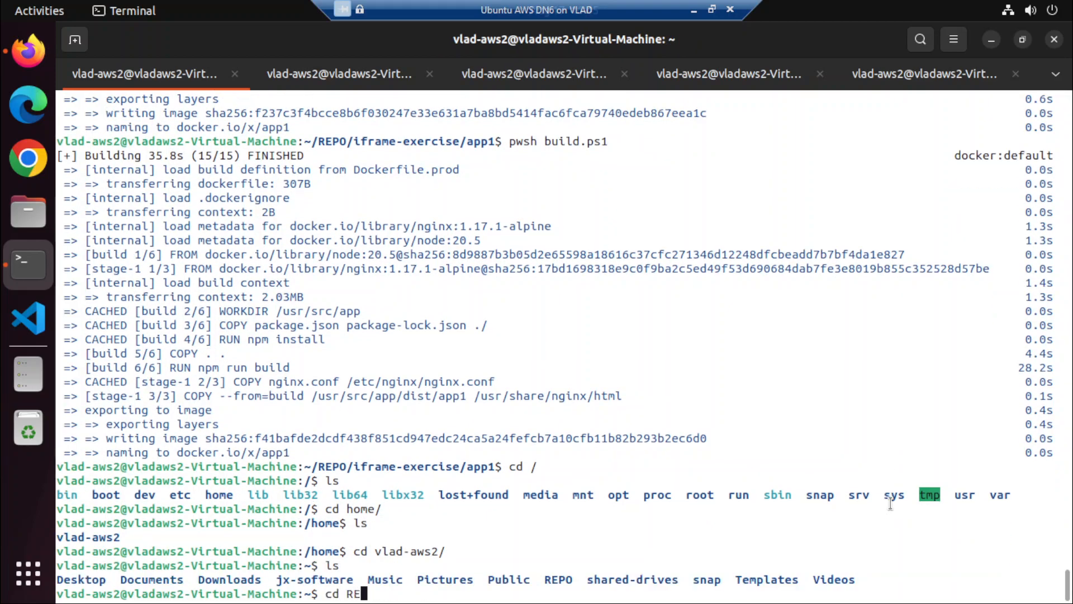
{"action": "key", "text": "Return"}
{"action": "type", "text": "ls"}
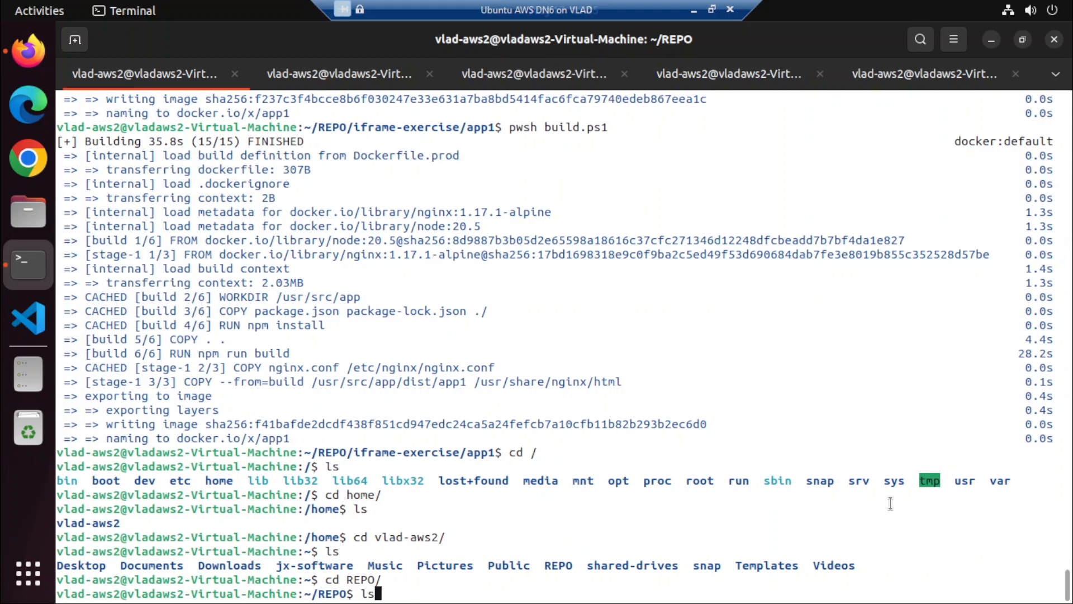
{"action": "key", "text": "Return"}
Change into the AWS-2023 repository directory and list its contents
{"action": "type", "text": "cd aws-202"}
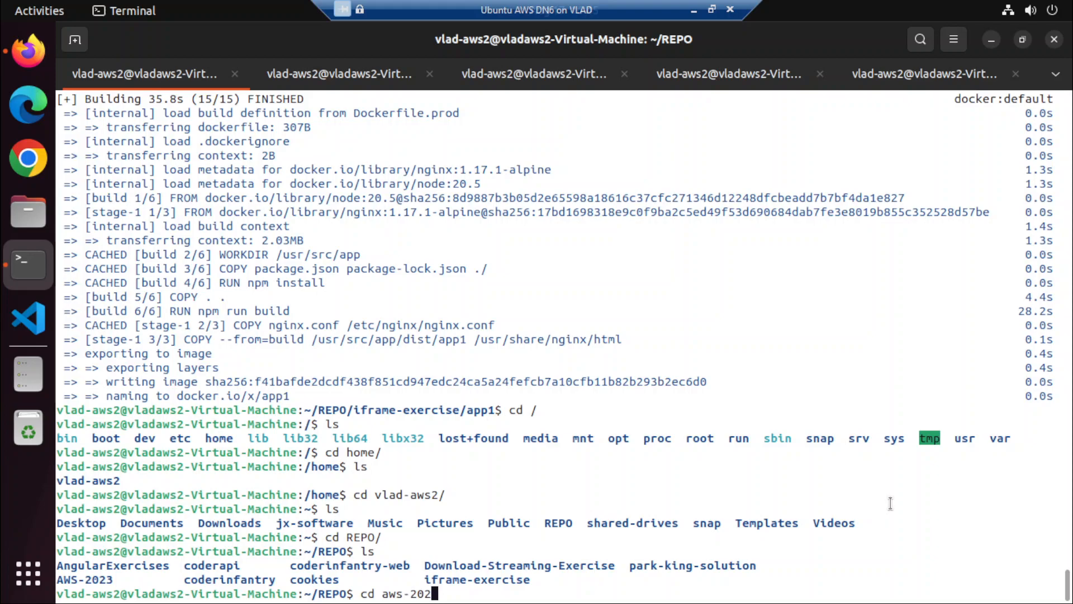
{"action": "key", "text": "Return"}
{"action": "type", "text": "cd AWS-2023"}
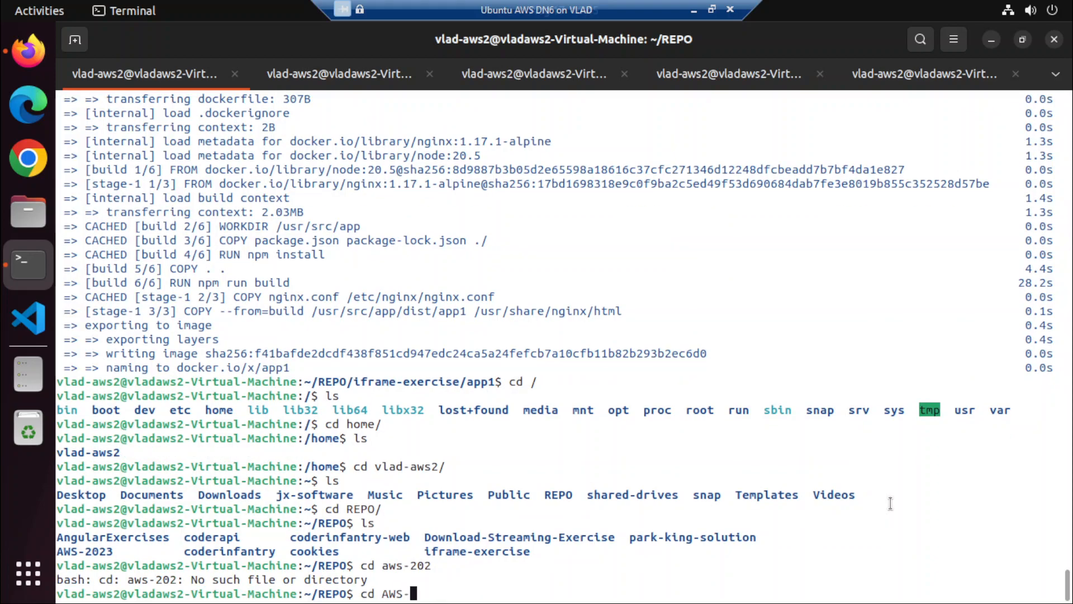
{"action": "key", "text": "Tab"}
{"action": "key", "text": "Return"}
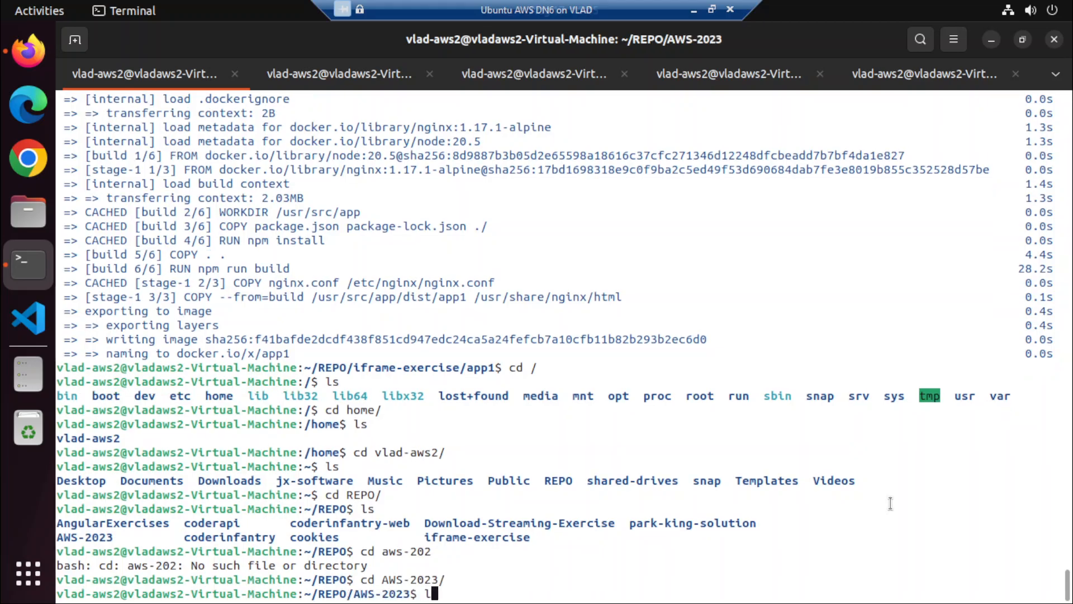
{"action": "type", "text": "ls"}
{"action": "key", "text": "Return"}
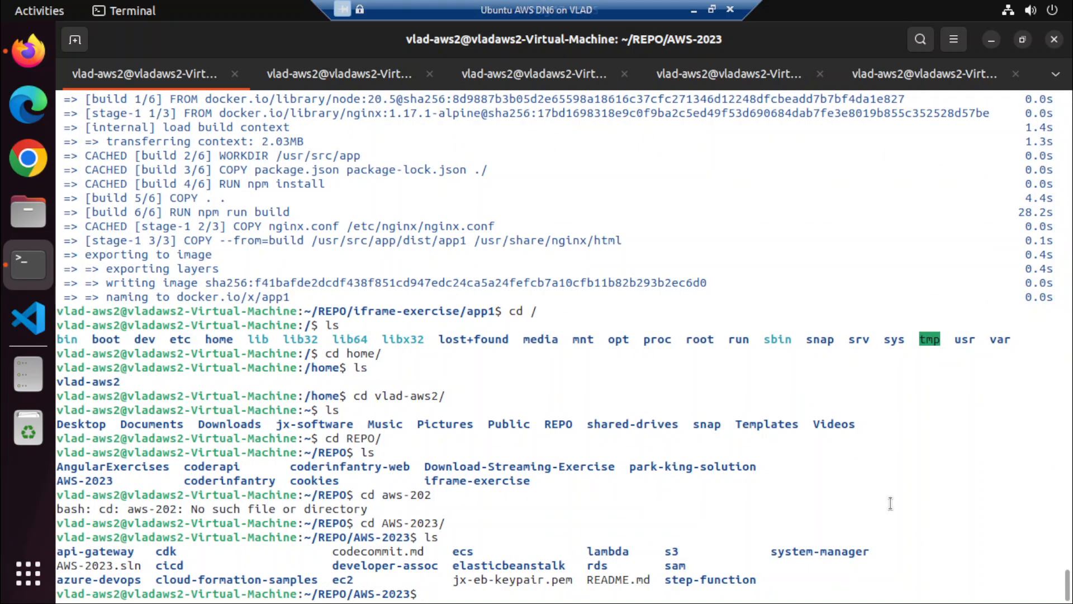
List the contents of the ecs subfolder and return to the AWS-2023 directory
{"action": "type", "text": "cd ecs"}
{"action": "key", "text": "Tab"}
{"action": "key", "text": "Return"}
{"action": "type", "text": "ls"}
{"action": "key", "text": "Return"}
{"action": "type", "text": "cd .."}
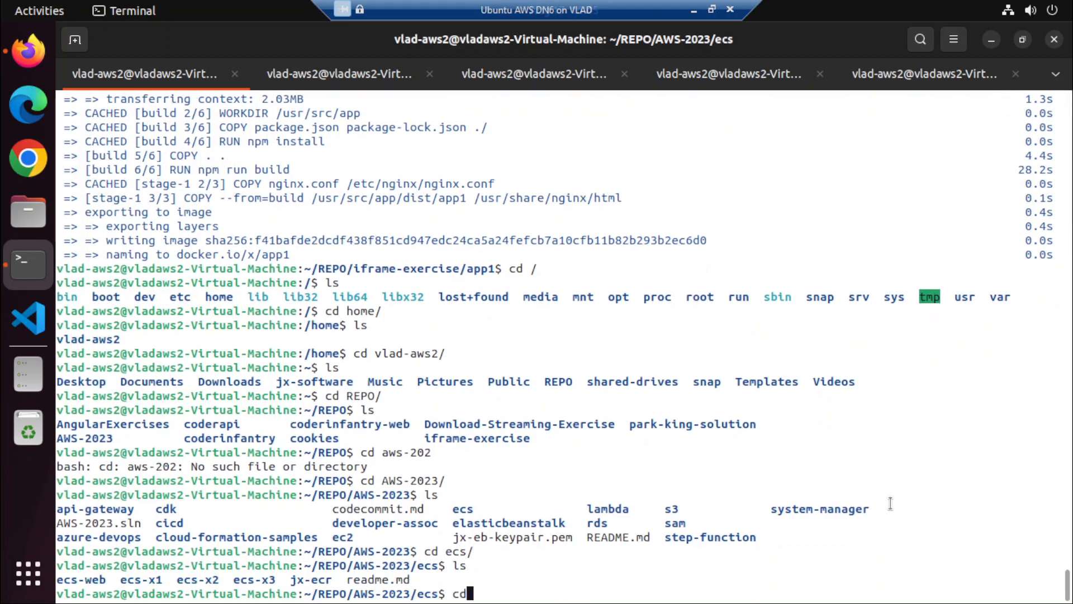
{"action": "key", "text": "Return"}
Open the AWS-2023 directory in Visual Studio Code with "code ." and expand the ecs-cloudformation folder under cicd
{"action": "type", "text": "code ."}
{"action": "key", "text": "Return"}
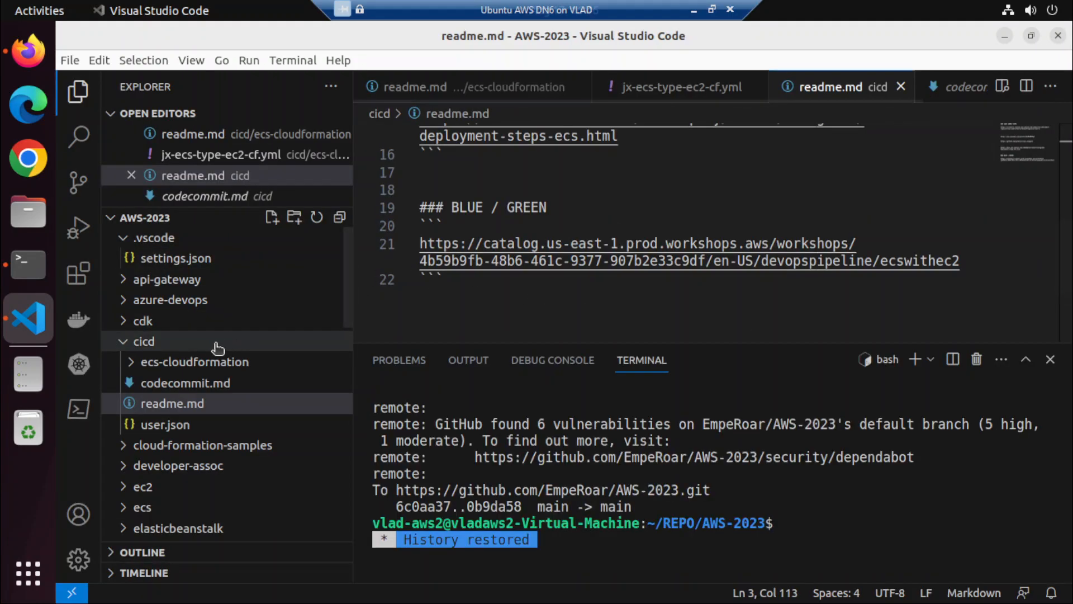
{"action": "left_click", "coordinate": [211, 364]}
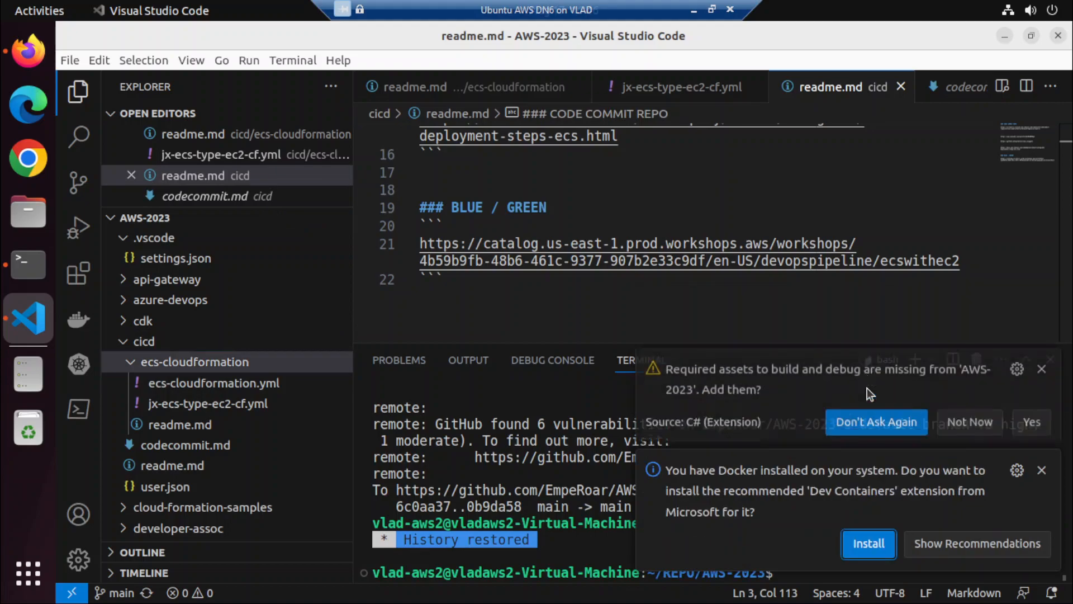
Install the recommended Dev Containers extension and clear the C# notifications about missing build assets and the .NET Core SDK
{"action": "left_click", "coordinate": [870, 544]}
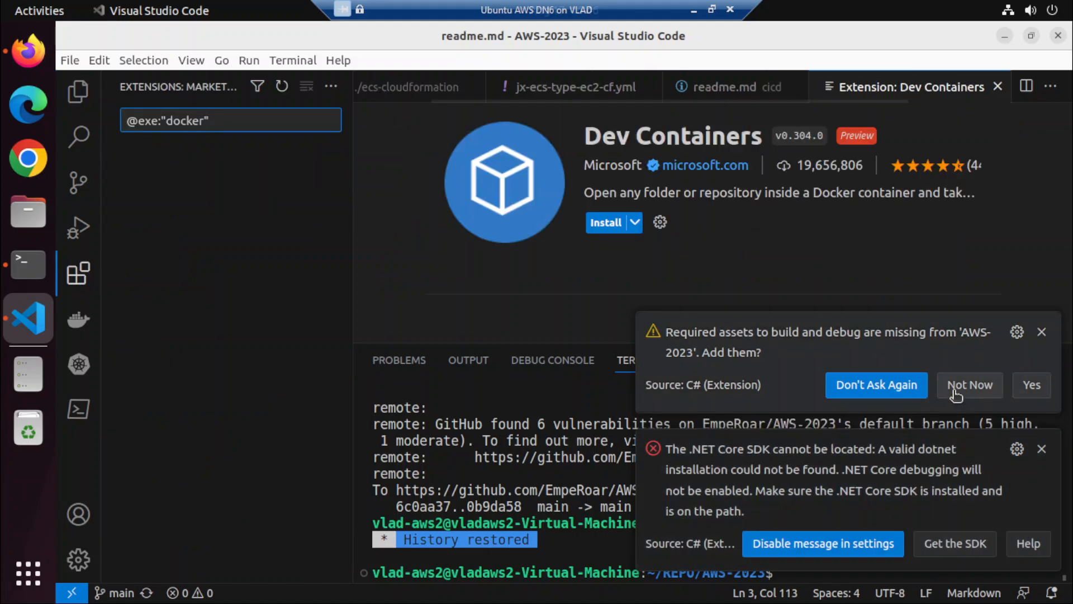
{"action": "left_click", "coordinate": [866, 389]}
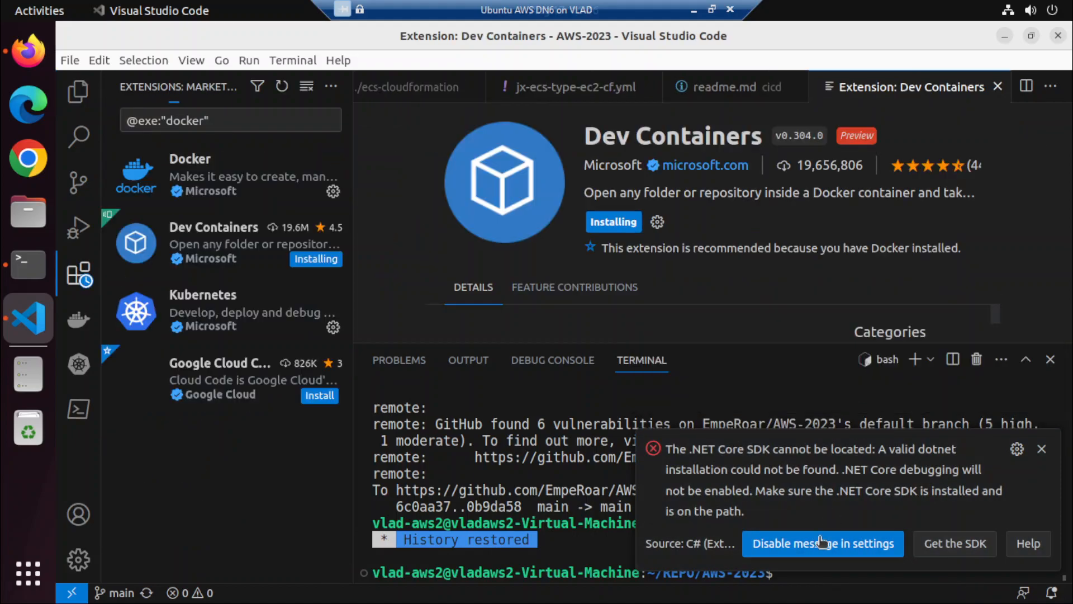
{"action": "left_click", "coordinate": [975, 550]}
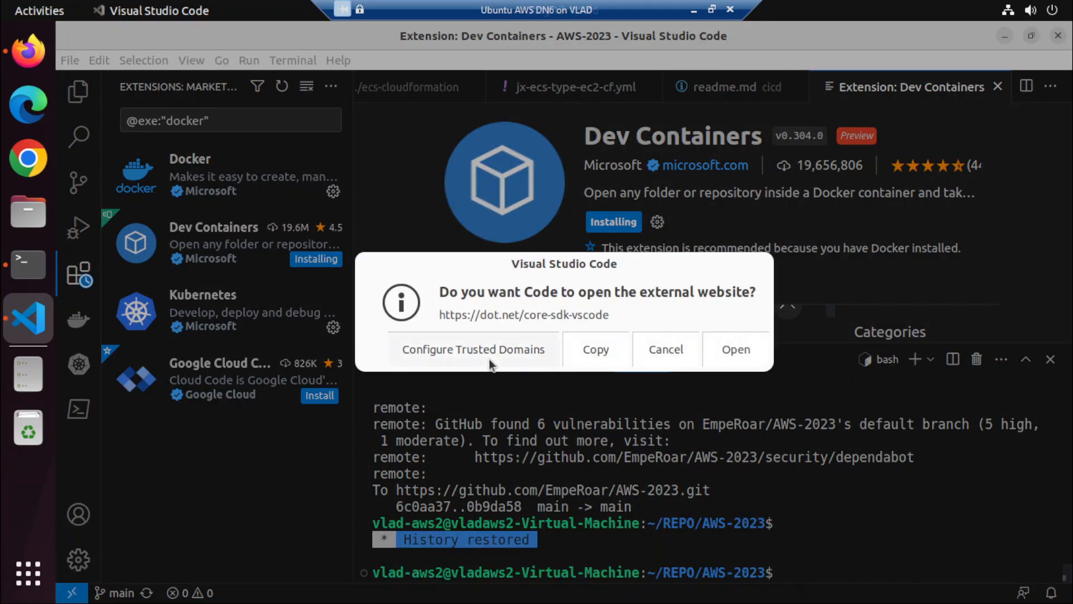
{"action": "left_click", "coordinate": [474, 351]}
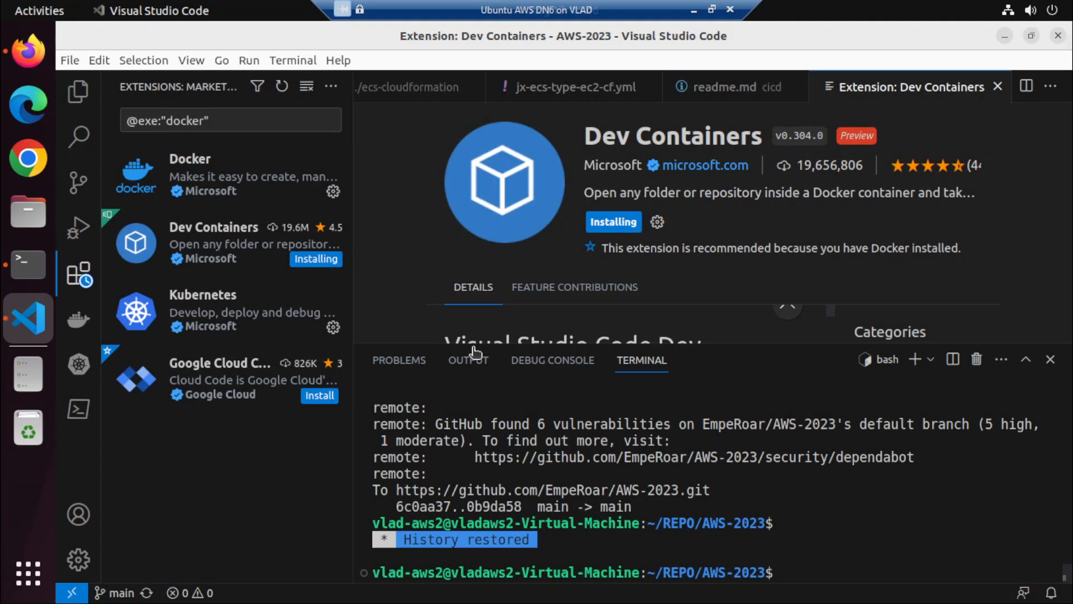
{"action": "left_click", "coordinate": [858, 492]}
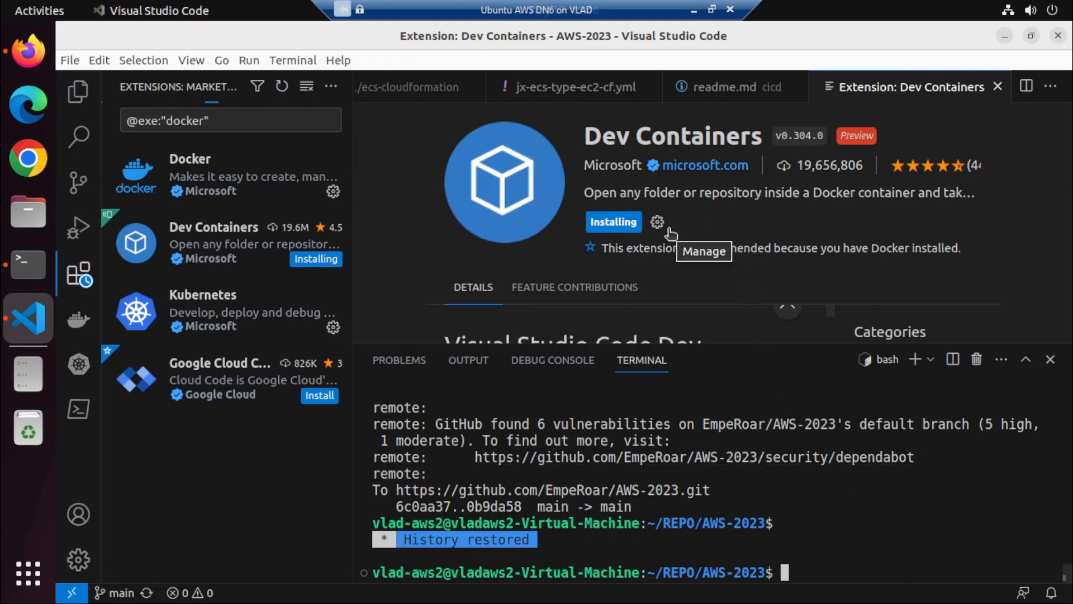
Return to the file explorer and close all open editors
{"action": "left_click", "coordinate": [78, 92]}
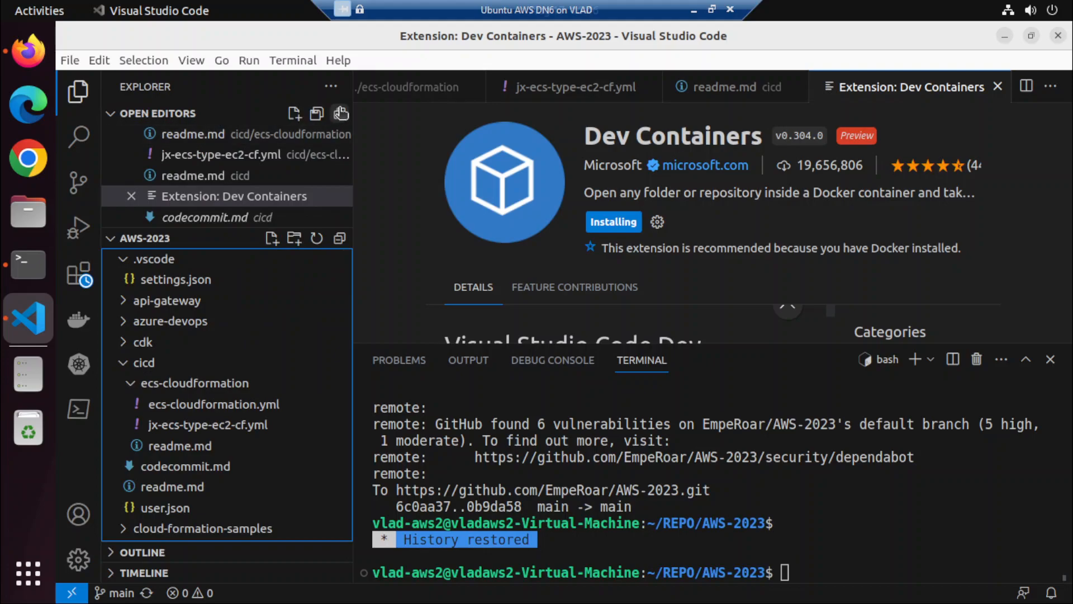
{"action": "left_click", "coordinate": [341, 114]}
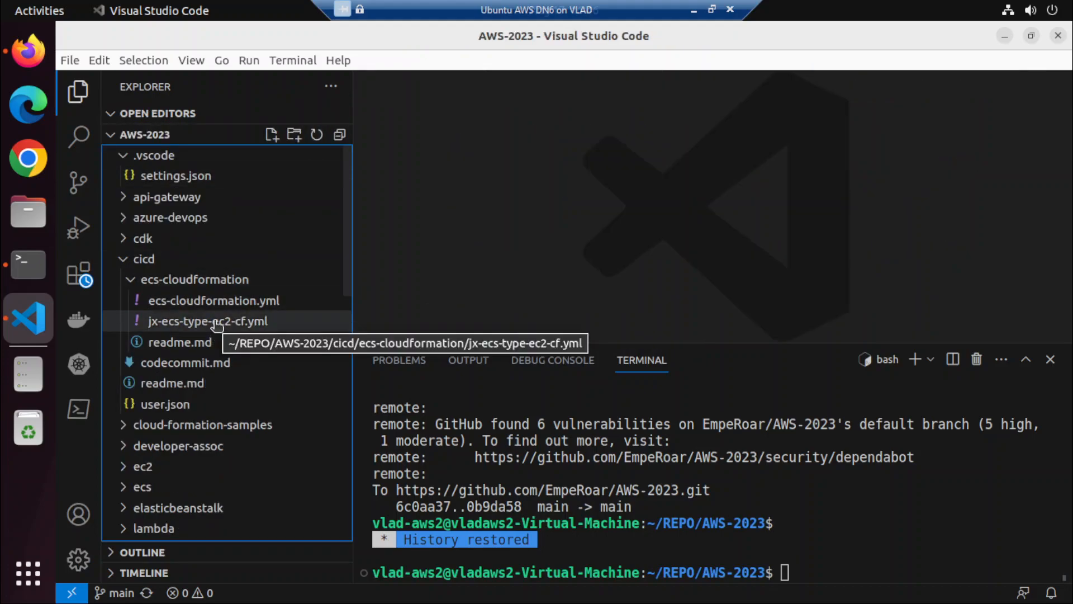
Switch to the Terminal, list the AWS-2023 directory and its ecs subfolder, and go back up to AWS-2023
{"action": "left_click", "coordinate": [31, 261]}
{"action": "type", "text": "ls"}
{"action": "key", "text": "Return"}
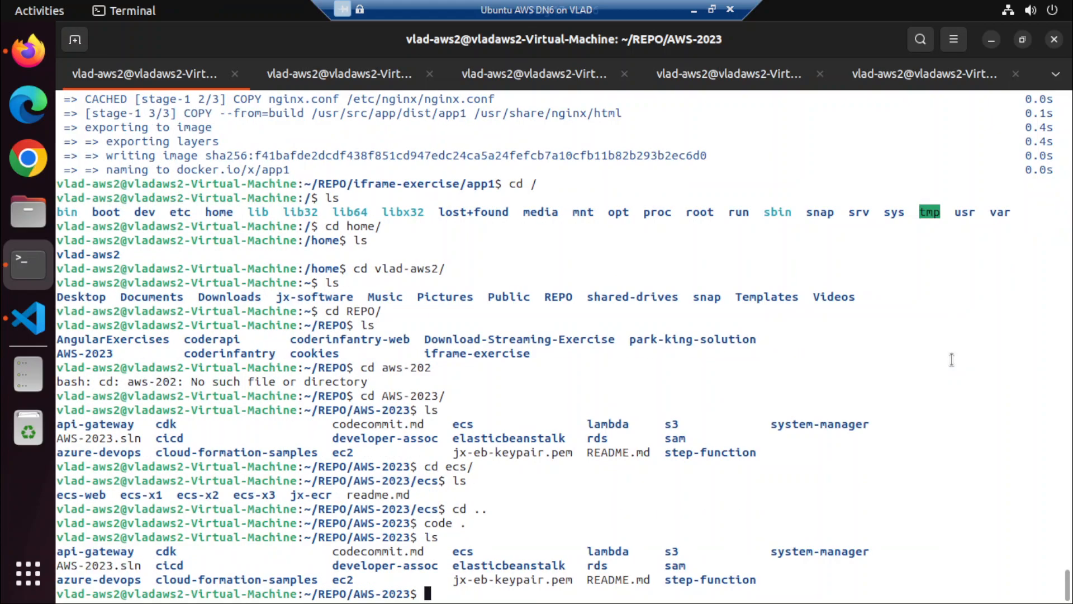
{"action": "type", "text": "cd ecs/"}
{"action": "key", "text": "Return"}
{"action": "type", "text": "ls"}
{"action": "key", "text": "Return"}
{"action": "type", "text": "cd"}
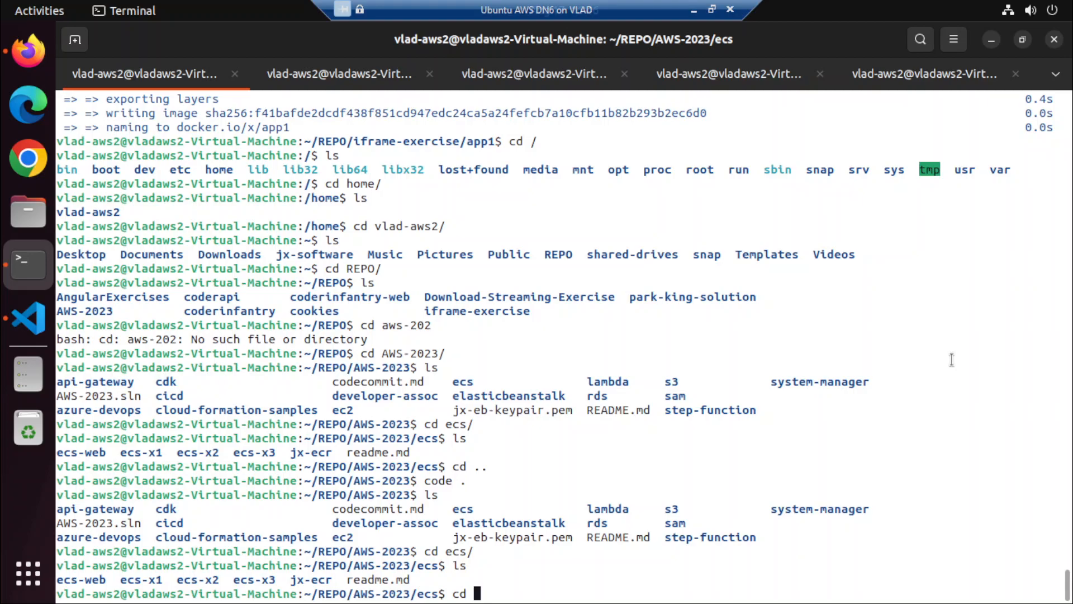
{"action": "key", "text": "alt+Tab"}
{"action": "key", "text": "alt+Tab"}
{"action": "type", "text": ".."}
{"action": "key", "text": "Return"}
Change into the cicd directory and list its contents
{"action": "type", "text": "cd "}
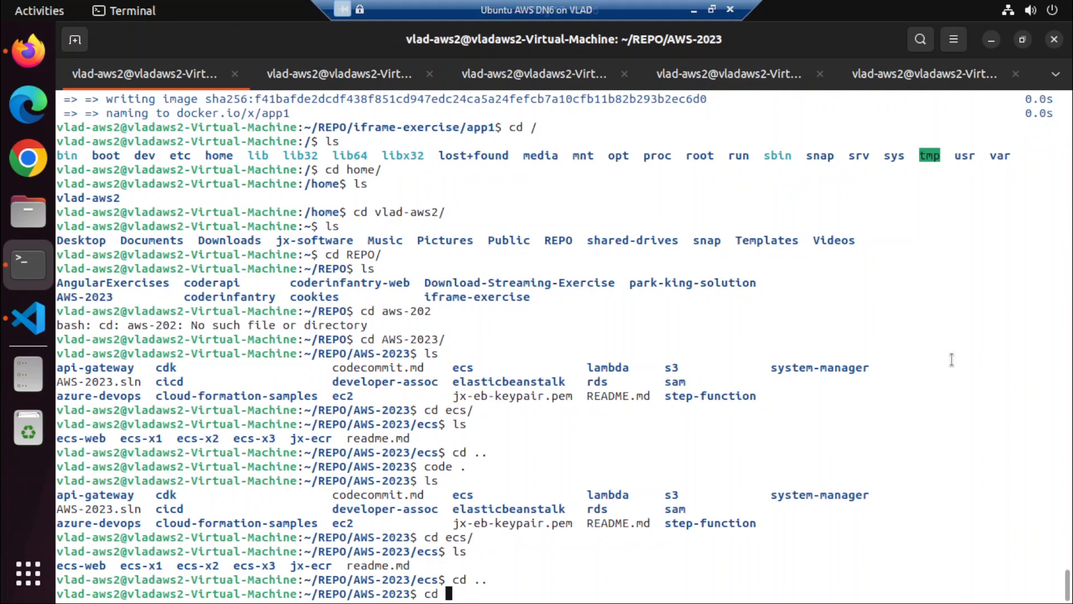
{"action": "type", "text": "cicd/"}
{"action": "key", "text": "Tab"}
{"action": "key", "text": "Return"}
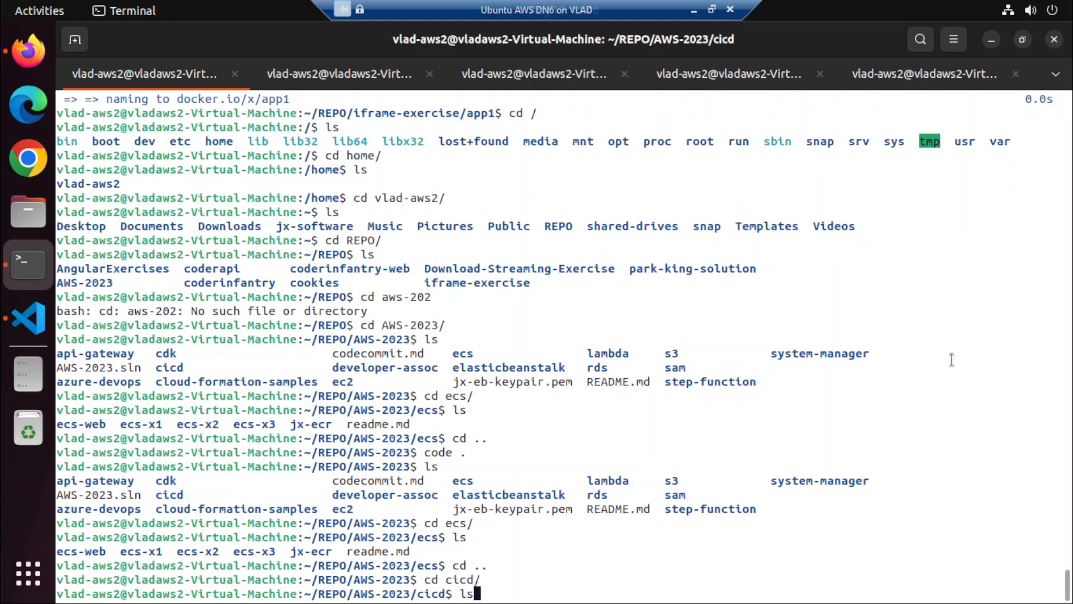
{"action": "type", "text": "ls"}
{"action": "key", "text": "Return"}
Change into the ecs-cloudformation directory and list its files
{"action": "type", "text": "cd cs"}
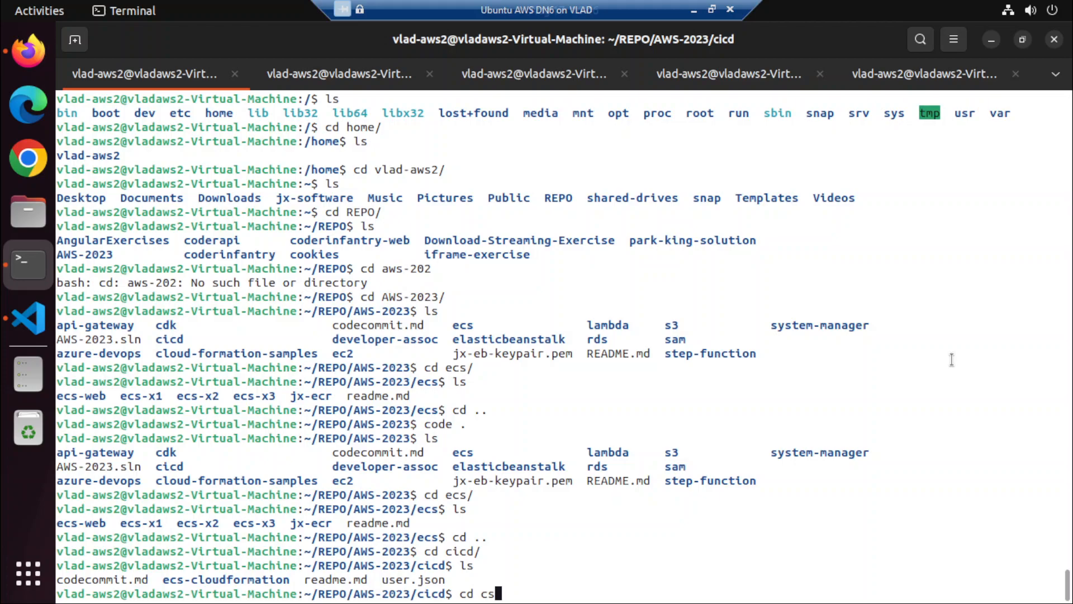
{"action": "type", "text": "ecs"}
{"action": "key", "text": "Tab"}
{"action": "key", "text": "Return"}
{"action": "type", "text": "ls"}
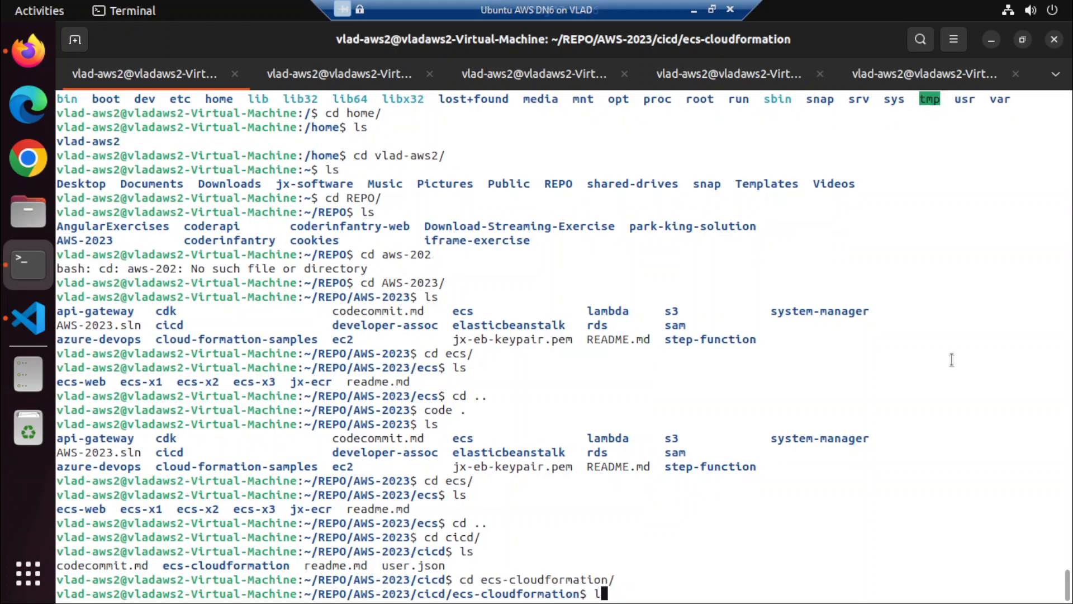
{"action": "key", "text": "Return"}
{"action": "type", "text": "code"}
{"action": "key", "text": "BackSpace"}
{"action": "key", "text": "BackSpace"}
{"action": "key", "text": "BackSpace"}
{"action": "key", "text": "BackSpace"}
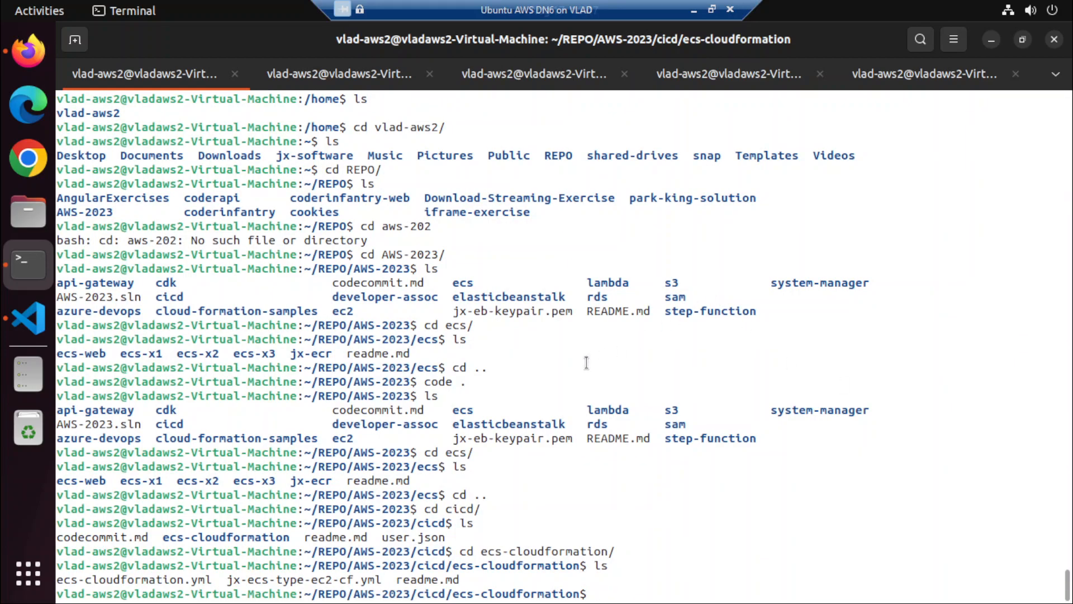
Switch to Visual Studio Code and open readme.md in ecs-cloudformation to review its CloudFormation create-stack and delete-stack commands
{"action": "left_click", "coordinate": [29, 319]}
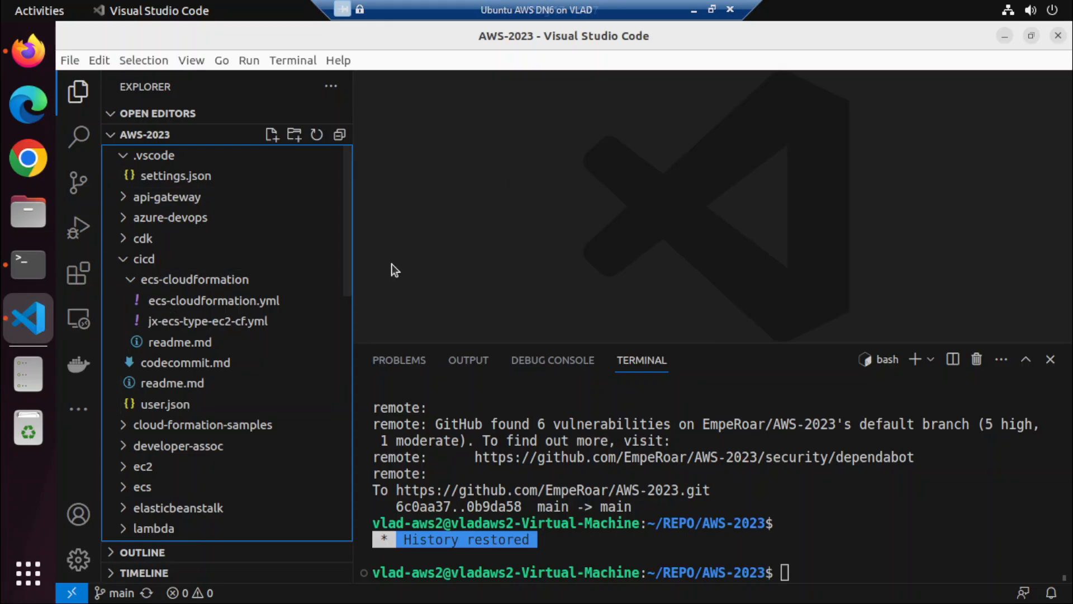
{"action": "left_click", "coordinate": [179, 341]}
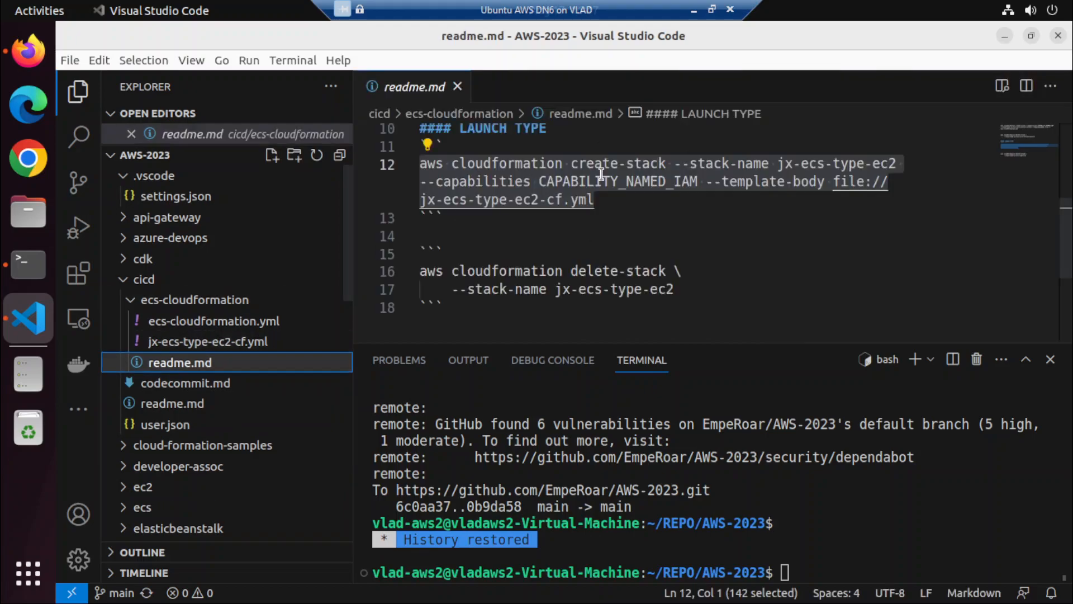
{"action": "left_click", "coordinate": [682, 223]}
{"action": "scroll", "coordinate": [638, 208], "scroll_direction": "down", "scroll_amount": 3}
{"action": "scroll", "coordinate": [638, 207], "scroll_direction": "up", "scroll_amount": 3}
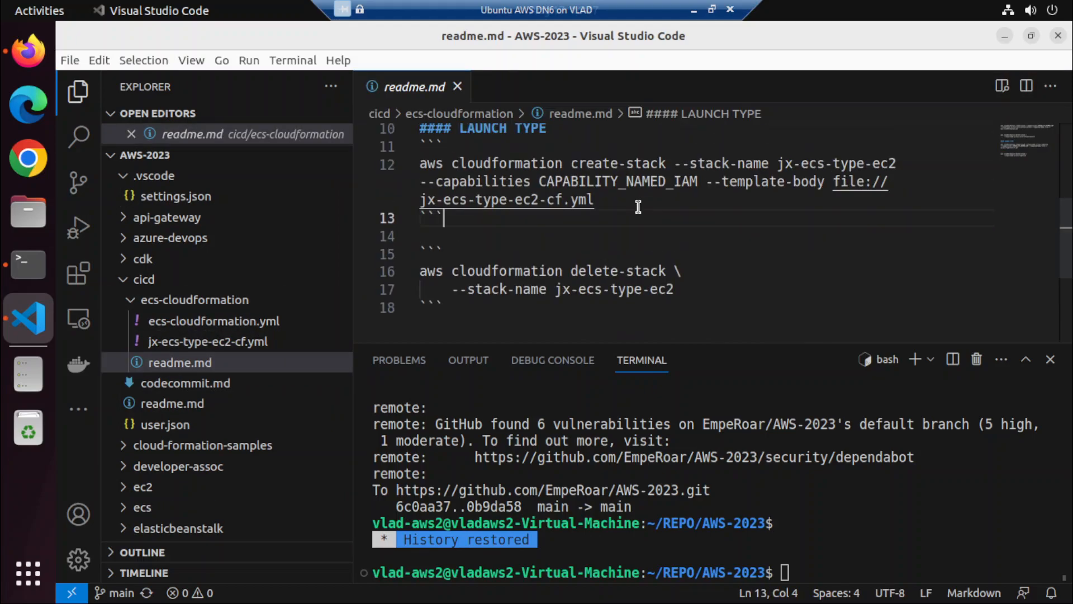
{"action": "scroll", "coordinate": [638, 208], "scroll_direction": "up", "scroll_amount": 4}
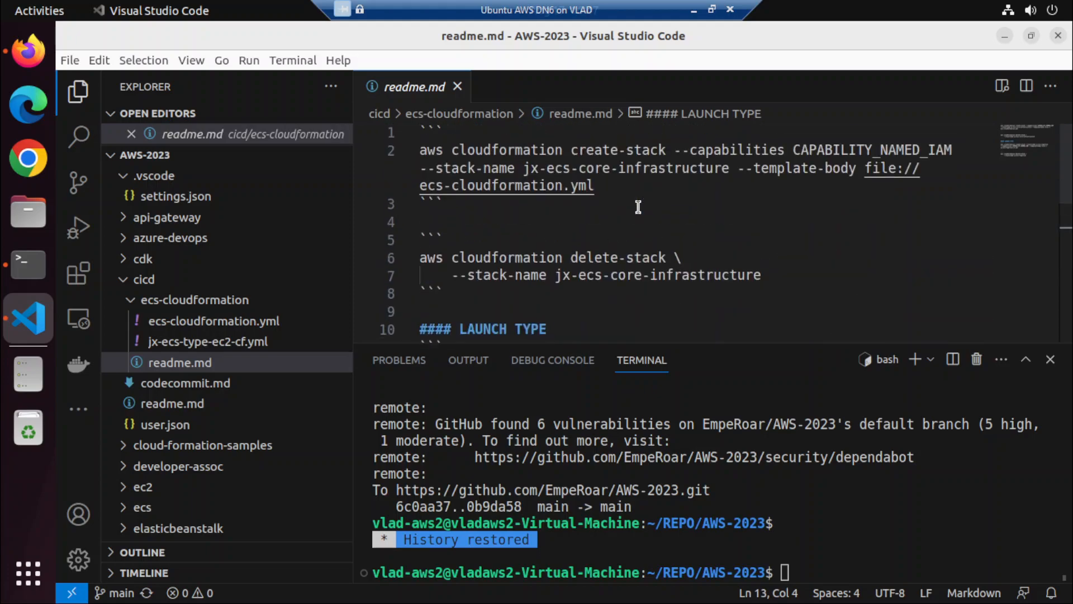
Create a new file named build-infra.ps1 in the ecs-cloudformation folder
{"action": "right_click", "coordinate": [217, 302]}
{"action": "left_click", "coordinate": [260, 285]}
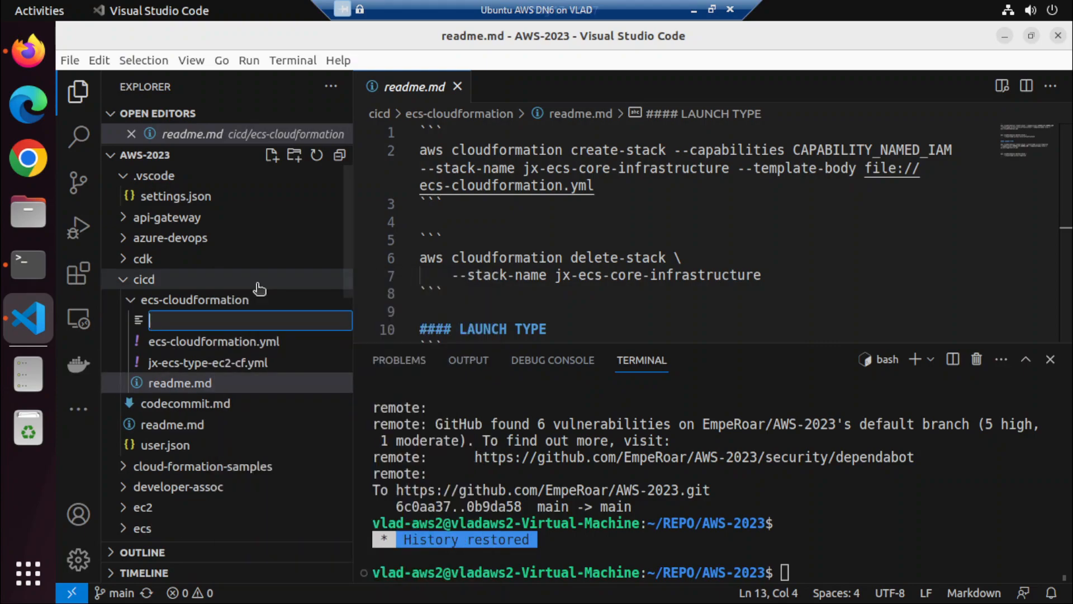
{"action": "type", "text": "build-infra.ps1"}
{"action": "key", "text": "Return"}
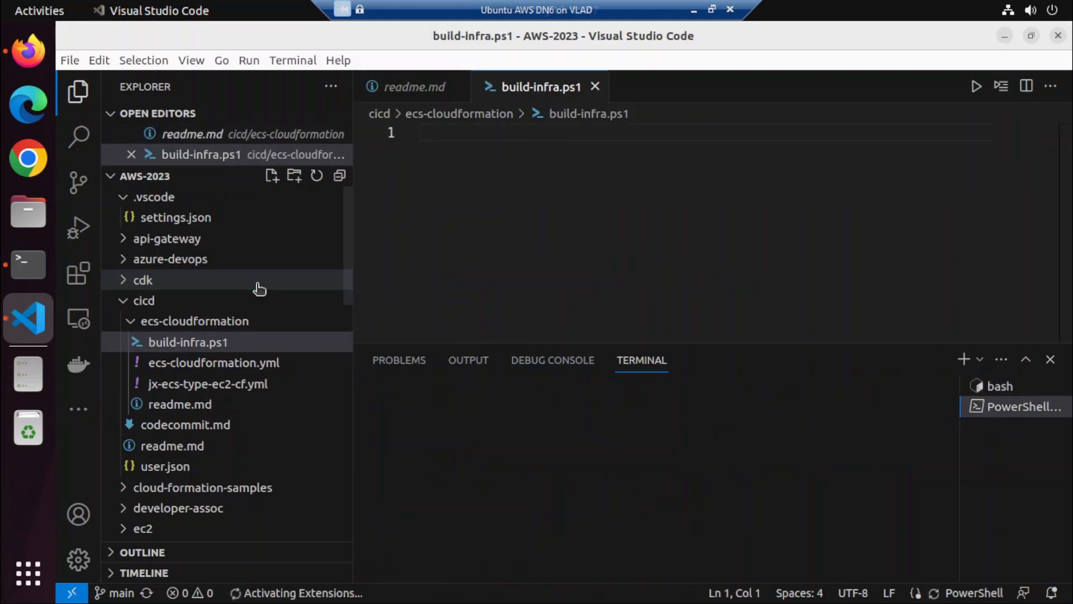
Copy the jx-ecs-core-infrastructure create-stack command from readme.md in ecs-cloudformation into build-infra.ps1 and save the script
{"action": "left_click", "coordinate": [263, 363]}
{"action": "scroll", "coordinate": [591, 192], "scroll_direction": "up", "scroll_amount": 2}
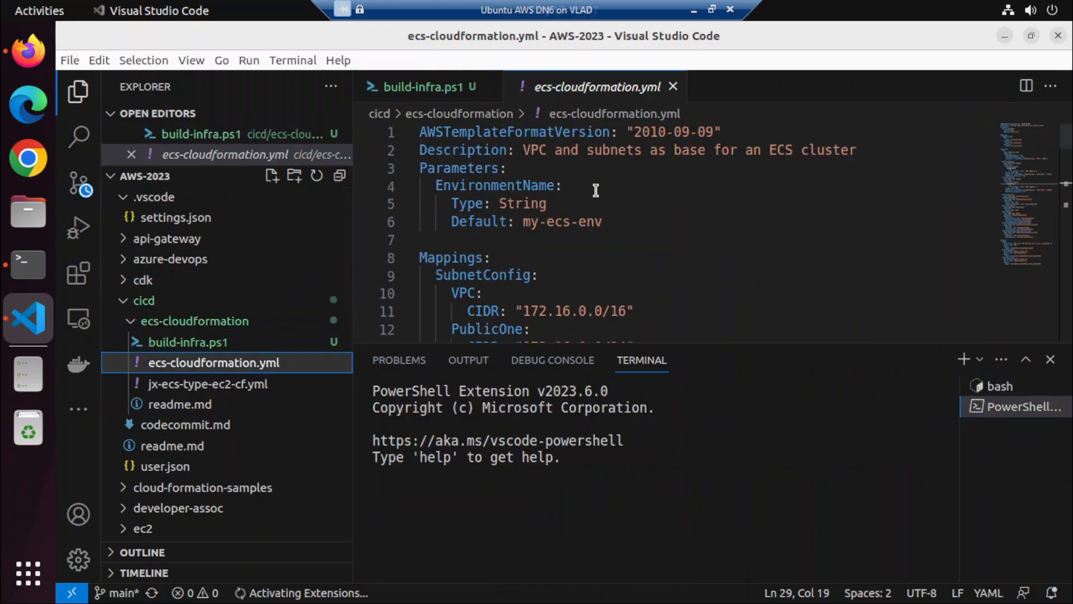
{"action": "left_click", "coordinate": [193, 403]}
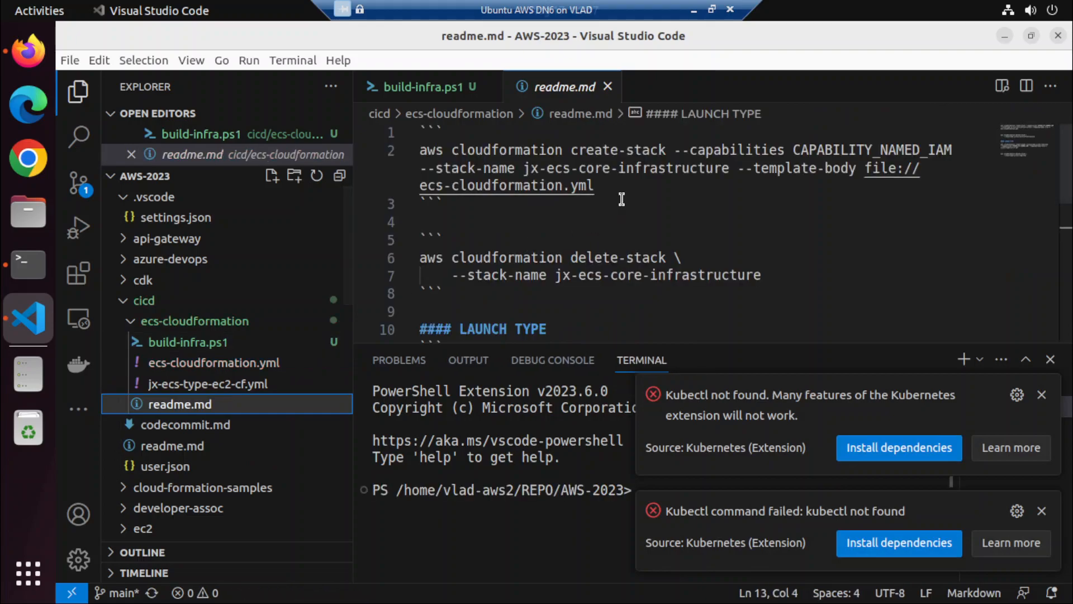
{"action": "left_click_drag", "start_coordinate": [638, 185], "coordinate": [365, 150]}
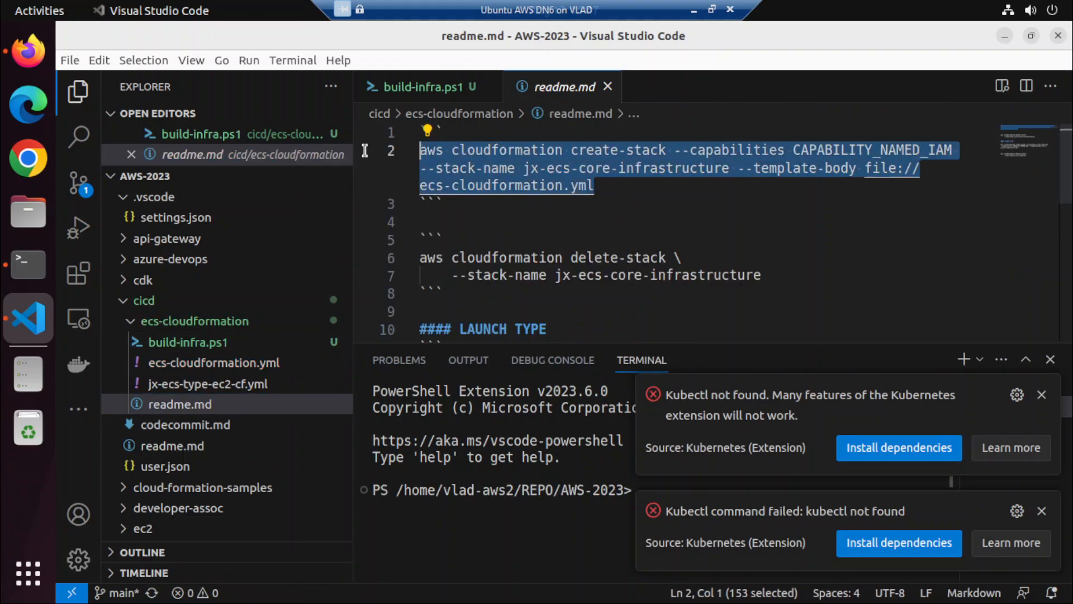
{"action": "key", "text": "ctrl+c"}
{"action": "left_click", "coordinate": [240, 343]}
{"action": "left_click", "coordinate": [625, 168]}
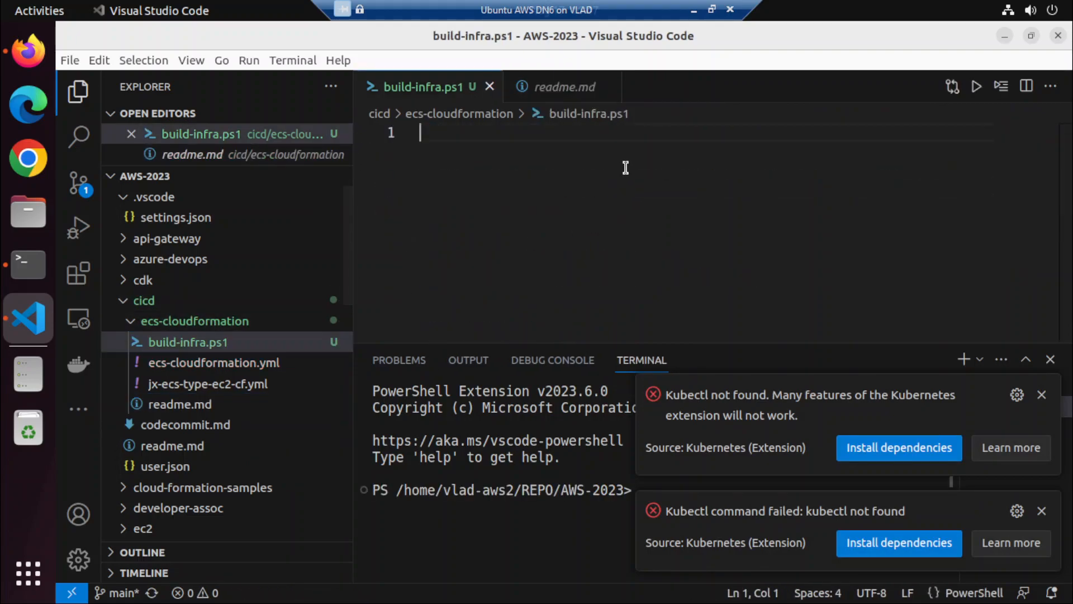
{"action": "key", "text": "ctrl+v"}
{"action": "key", "text": "ctrl+s"}
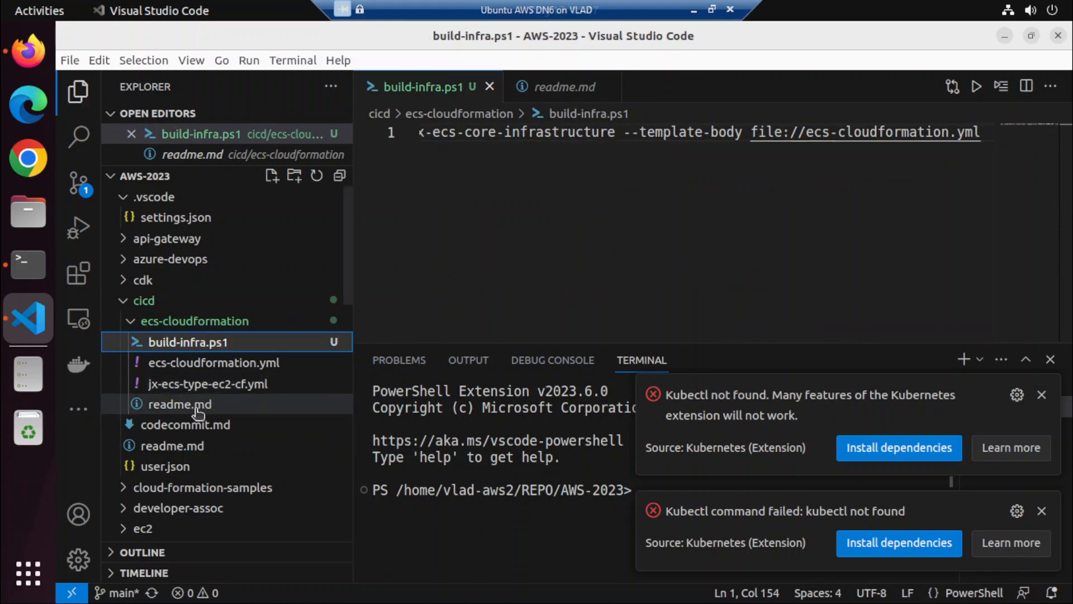
Copy the create-stack command for jx-ecs-type-ec2 from the LAUNCH TYPE section of readme.md and go back to build-infra.ps1
{"action": "left_click", "coordinate": [179, 404]}
{"action": "scroll", "coordinate": [559, 238], "scroll_direction": "down", "scroll_amount": 3}
{"action": "left_click_drag", "start_coordinate": [607, 263], "coordinate": [390, 227]}
{"action": "scroll", "coordinate": [551, 249], "scroll_direction": "down", "scroll_amount": 2}
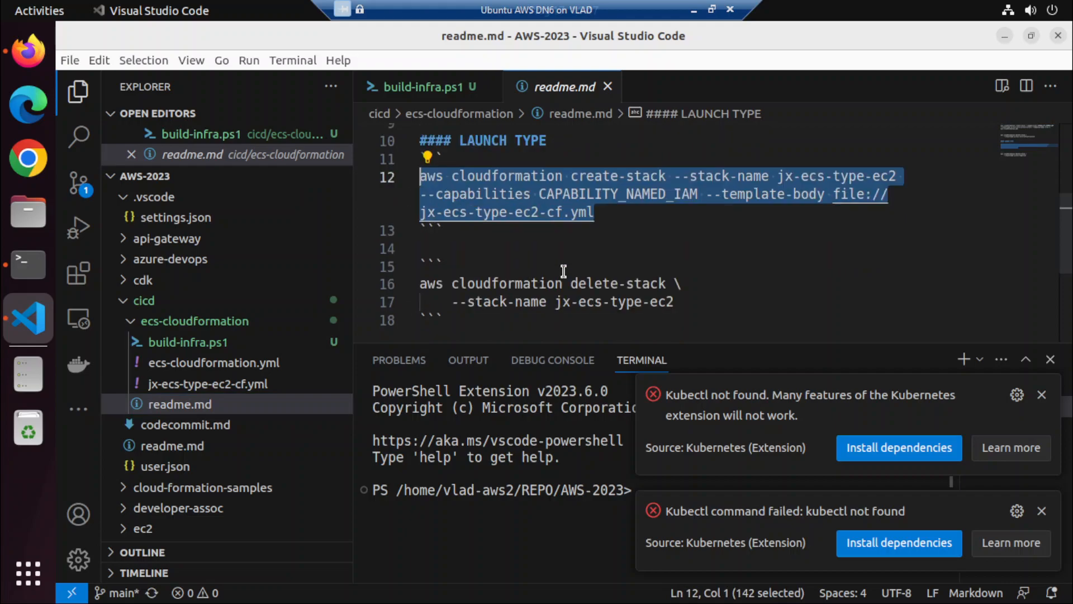
{"action": "left_click", "coordinate": [242, 364]}
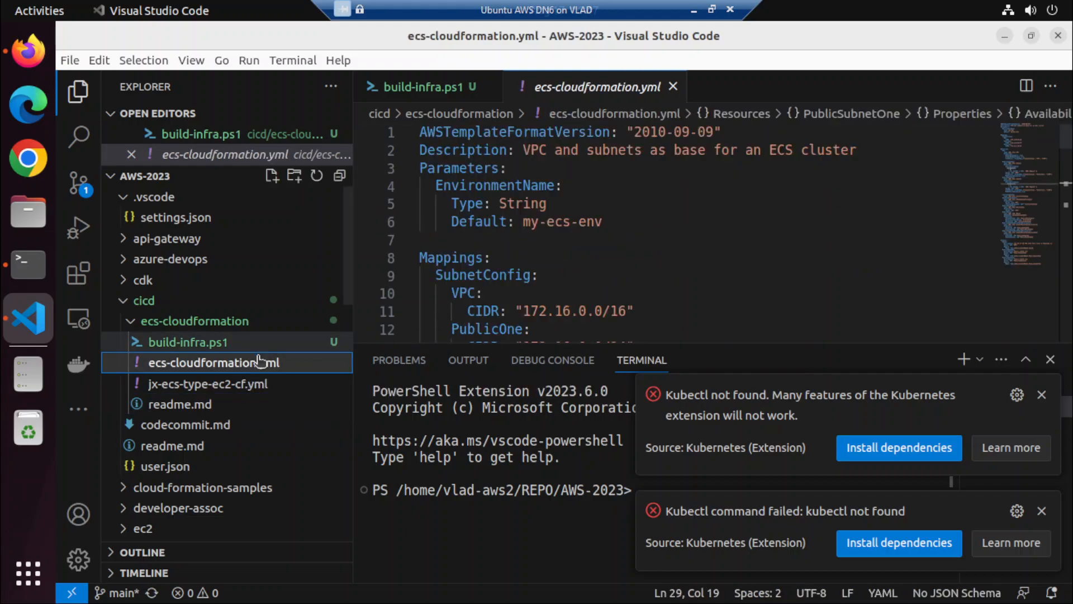
{"action": "left_click", "coordinate": [211, 342]}
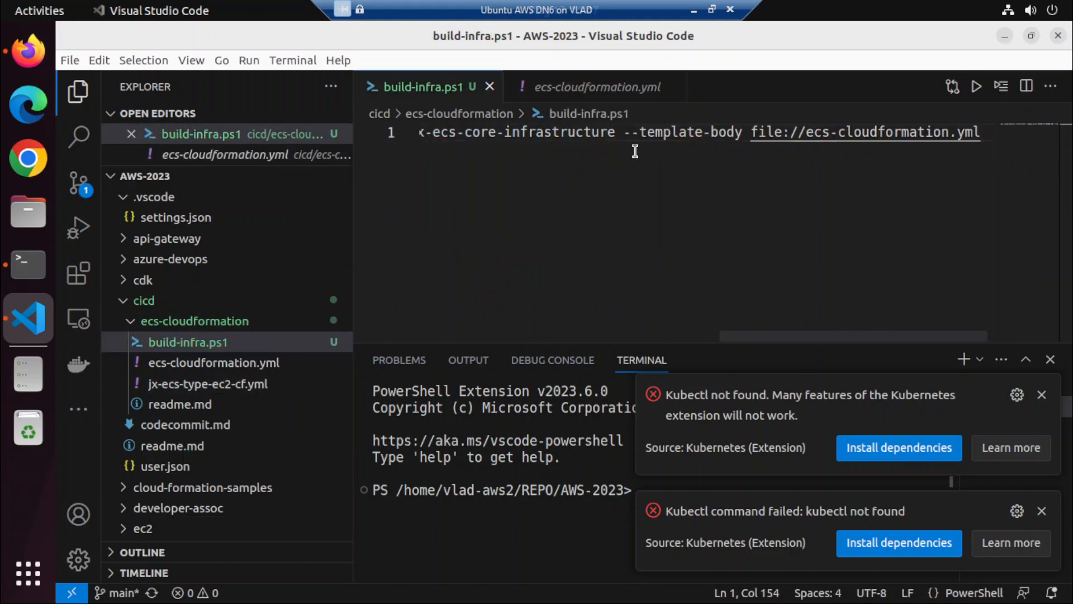
Create a file named build-infra-launch-type.ps1 in the ecs-cloudformation folder and paste the copied create-stack command into it
{"action": "right_click", "coordinate": [191, 328]}
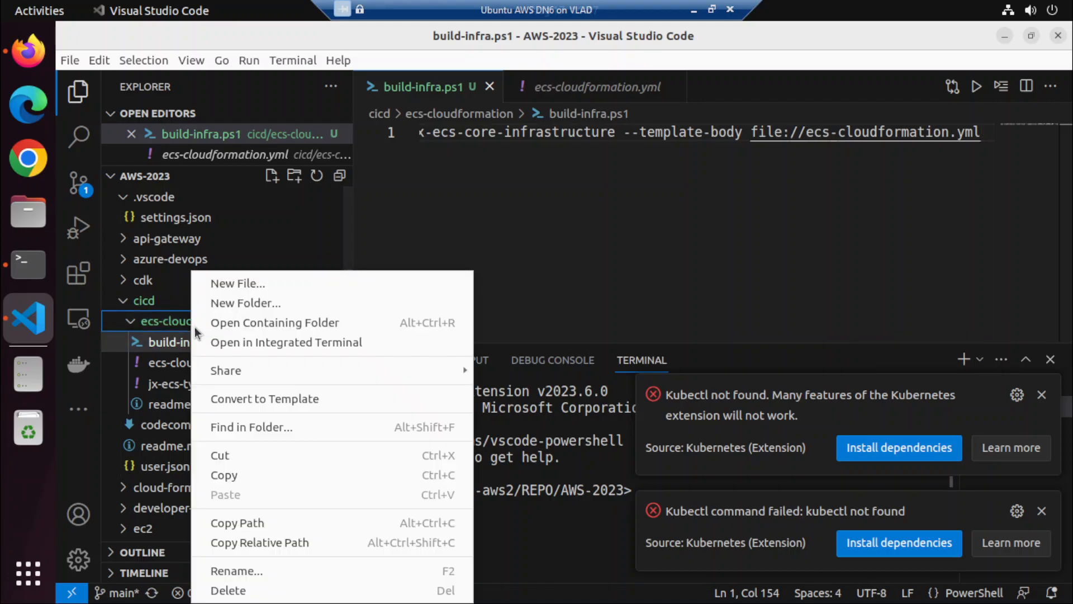
{"action": "left_click", "coordinate": [233, 284]}
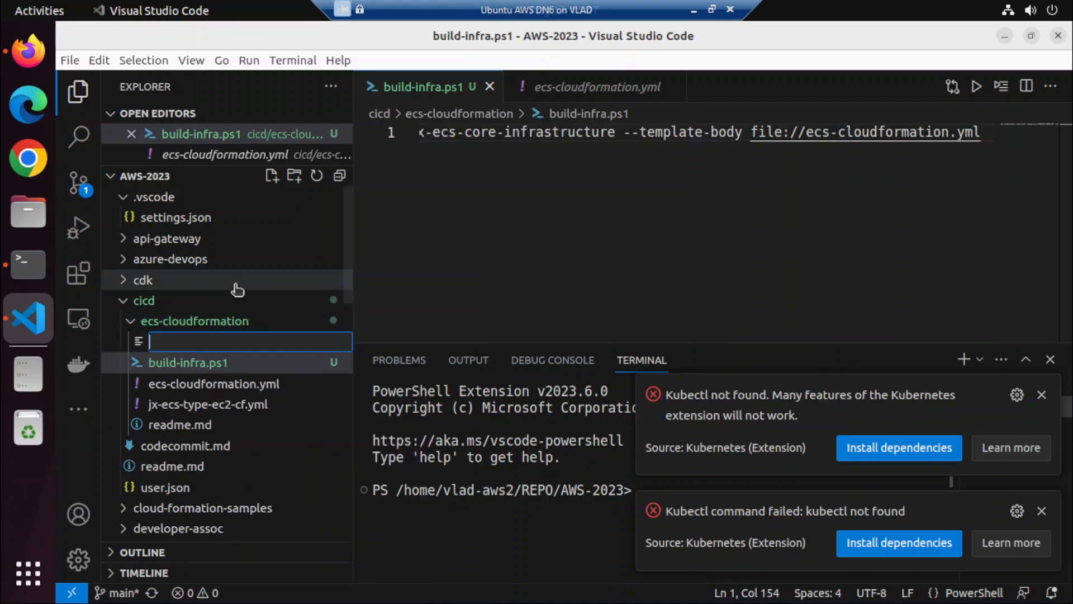
{"action": "type", "text": "build-infra-launch"}
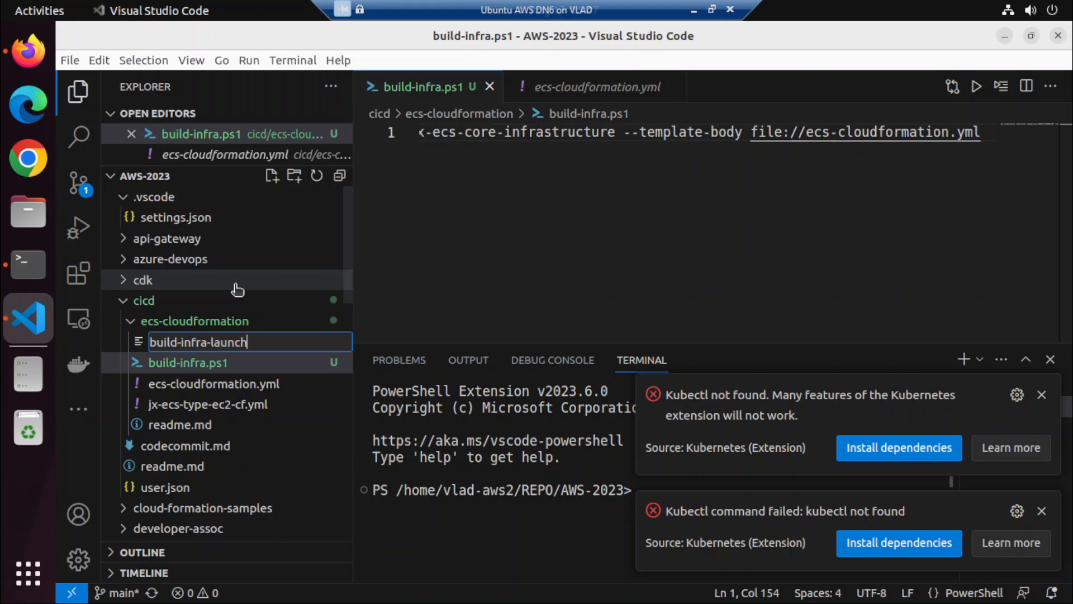
{"action": "type", "text": "s1"}
{"action": "key", "text": "Return"}
{"action": "key", "text": "ctrl+v"}
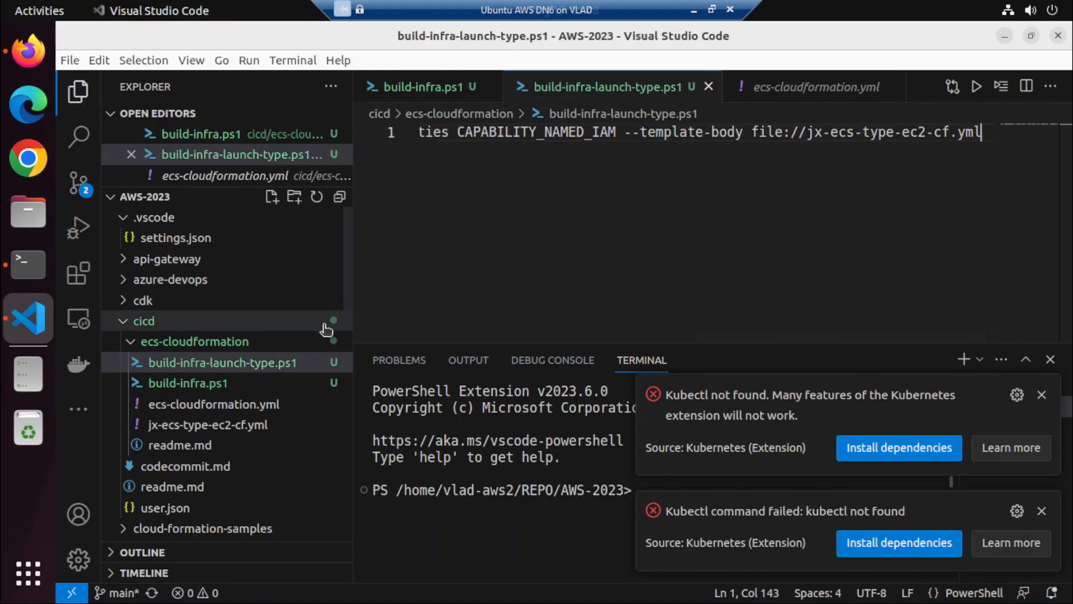
Rename build-infra.ps1 as build-infra-ecs.ps1
{"action": "left_click", "coordinate": [248, 383]}
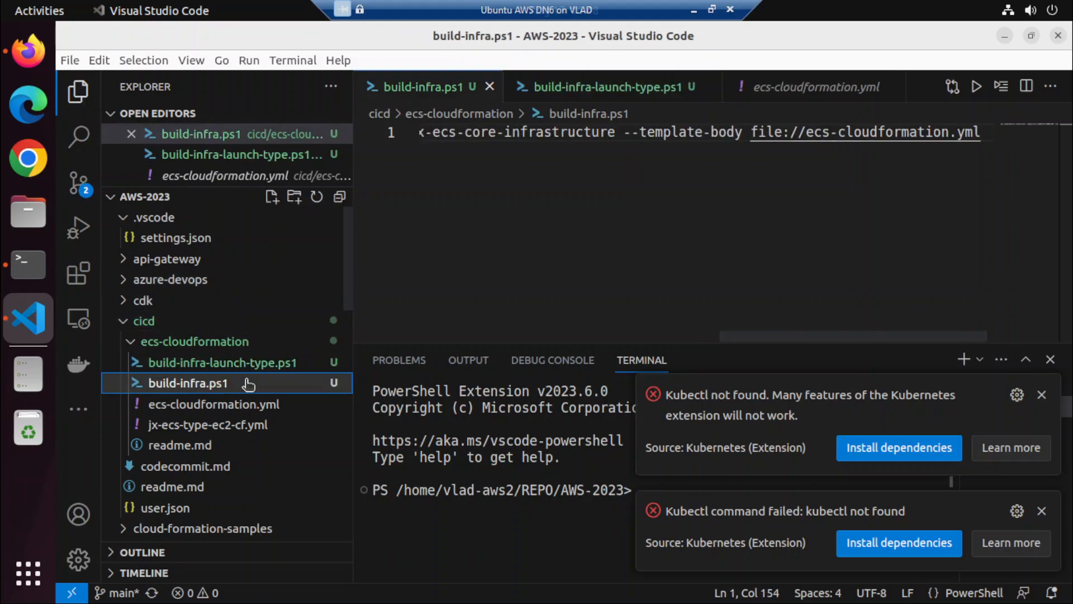
{"action": "right_click", "coordinate": [248, 383]}
{"action": "left_click", "coordinate": [220, 404]}
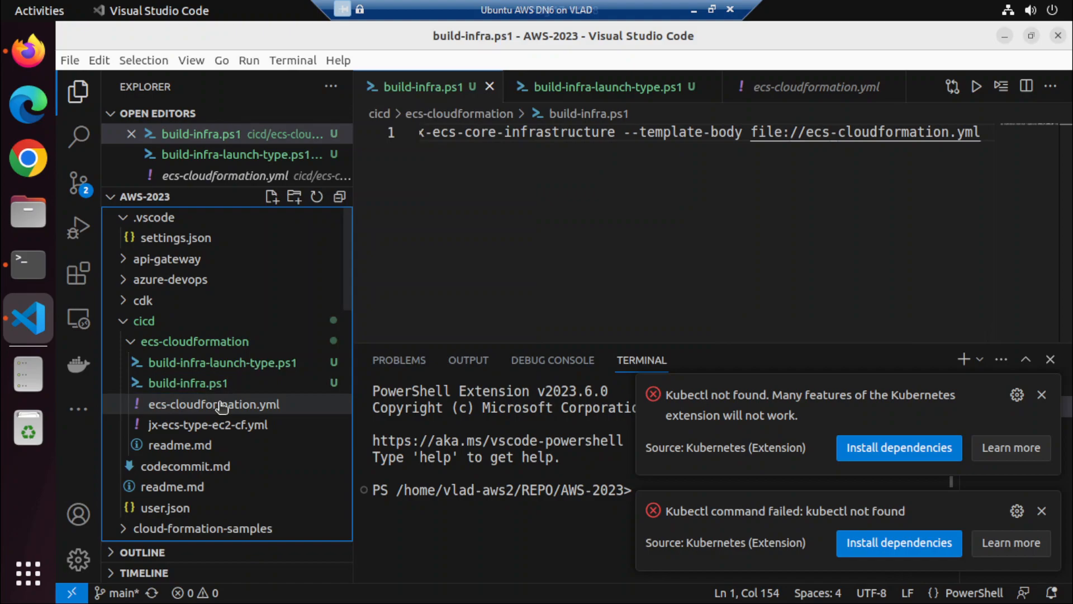
{"action": "right_click", "coordinate": [220, 384]}
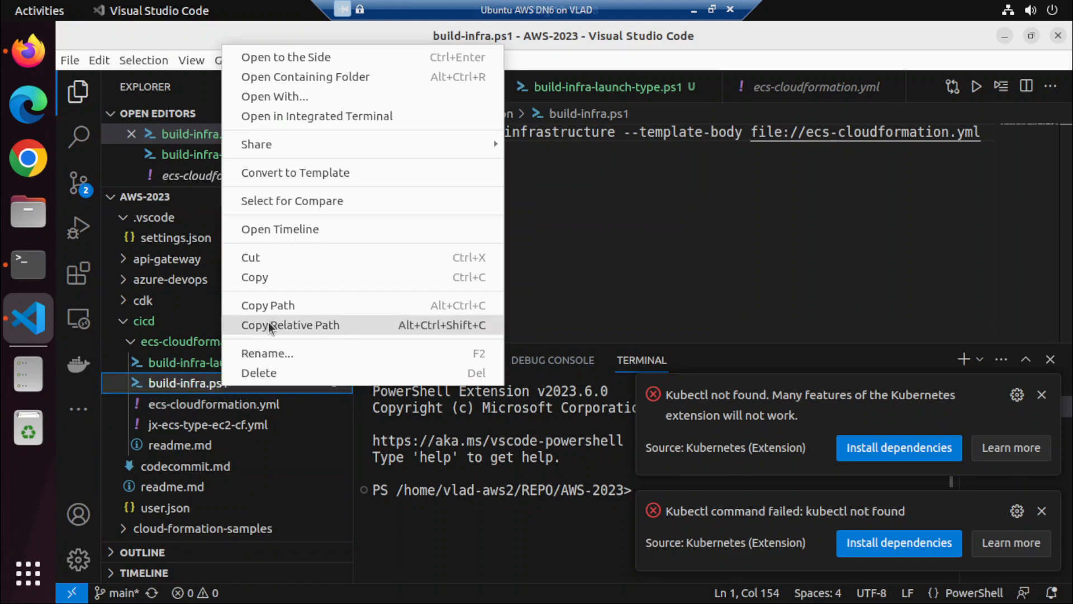
{"action": "left_click", "coordinate": [273, 354]}
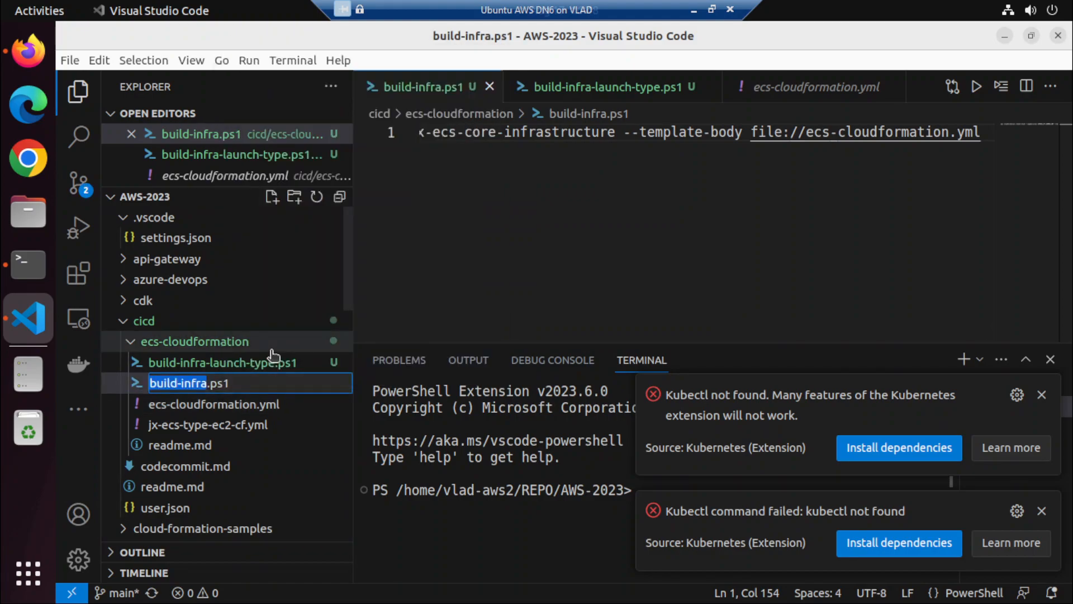
{"action": "key", "text": "Right"}
{"action": "type", "text": "-ecs"}
{"action": "key", "text": "Return"}
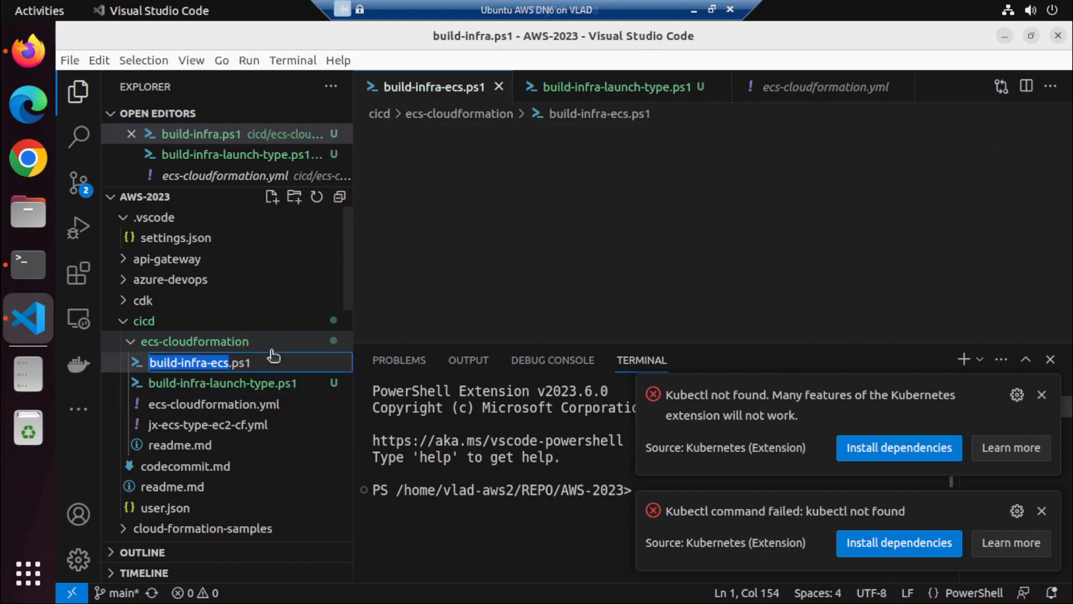
{"action": "left_click", "coordinate": [579, 220]}
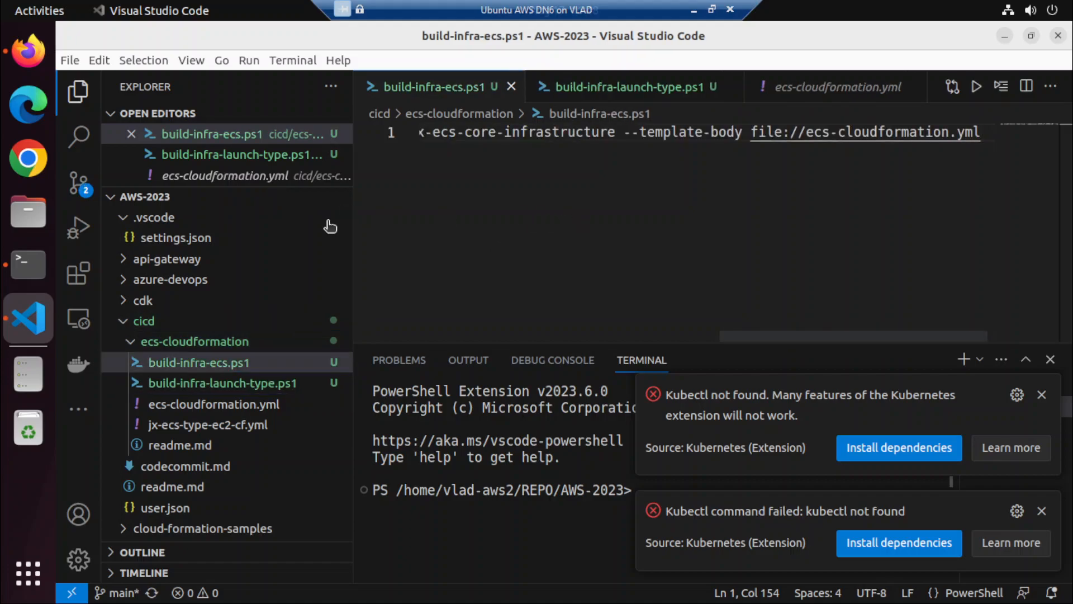
Switch to the Terminal, list the ecs-cloudformation files and run build-infra-ecs.ps1 with pwsh
{"action": "left_click", "coordinate": [45, 270]}
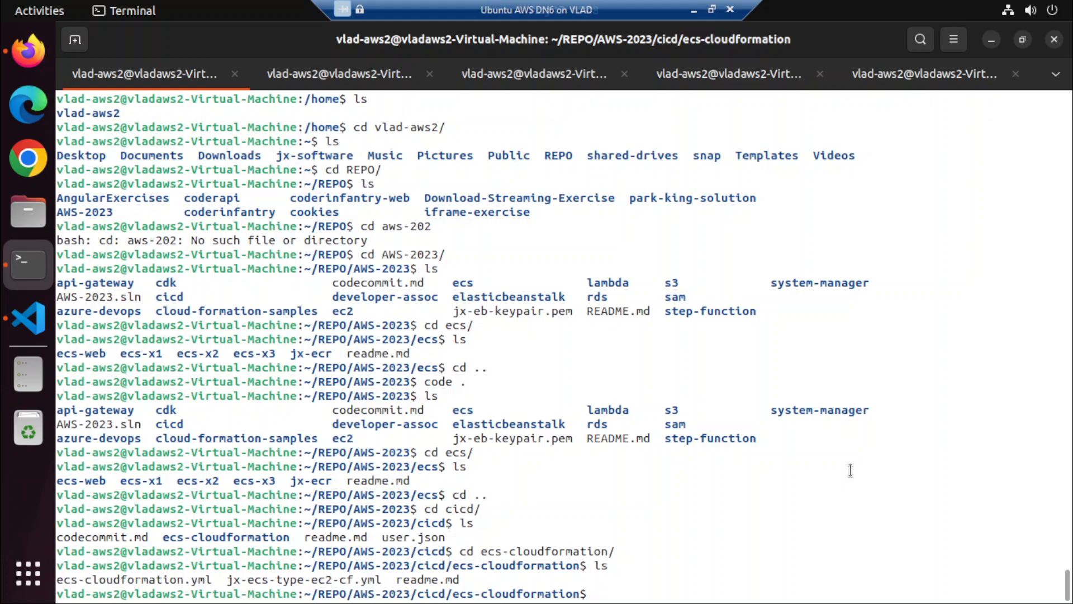
{"action": "type", "text": "ls"}
{"action": "key", "text": "Return"}
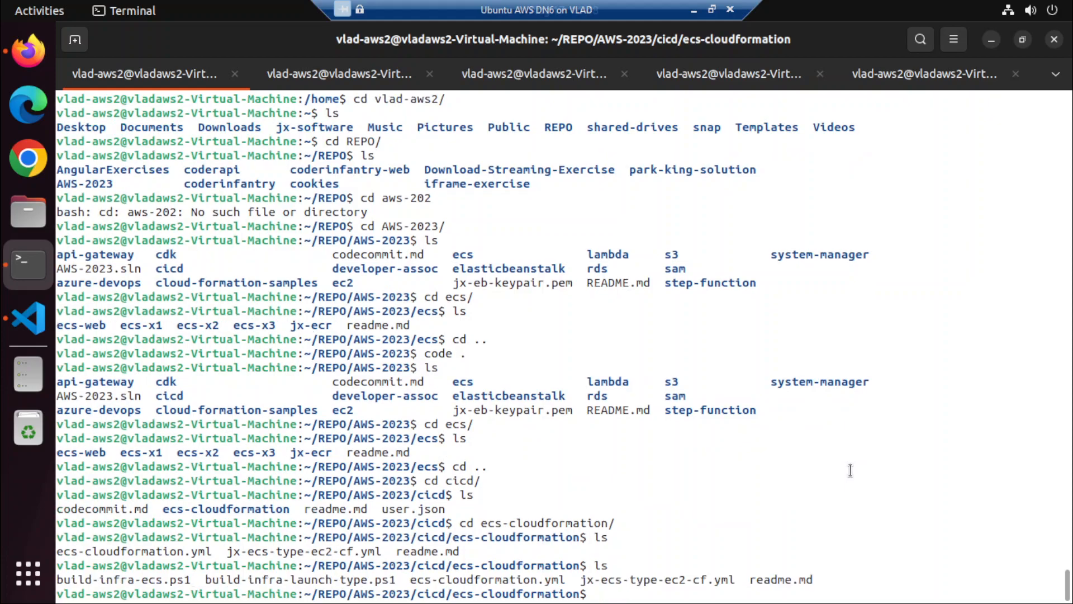
{"action": "type", "text": "pwsh build-infra-"}
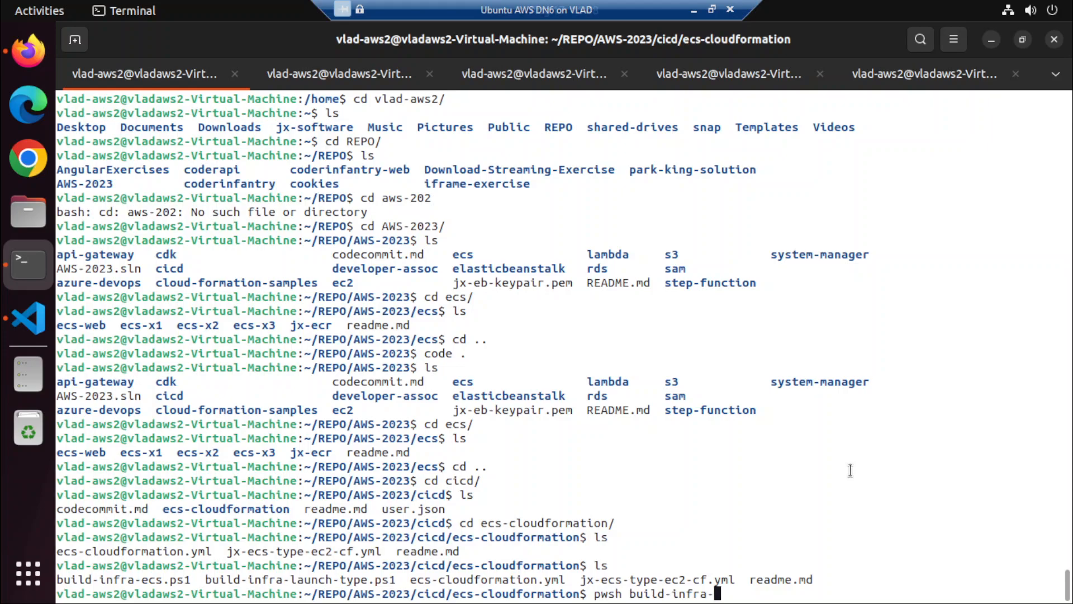
{"action": "type", "text": "ecs.ps1"}
{"action": "key", "text": "Return"}
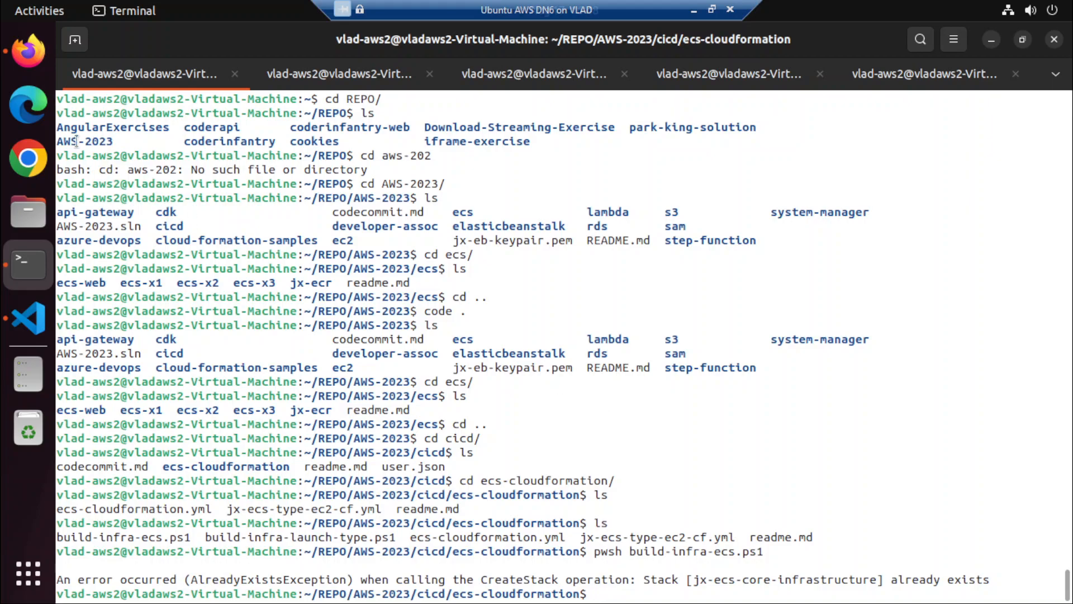
Switch to Firefox, open the CloudFormation stacks list and bring up the delete confirmation for the jx-ecs-core-infrastructure stack
{"action": "left_click", "coordinate": [28, 101]}
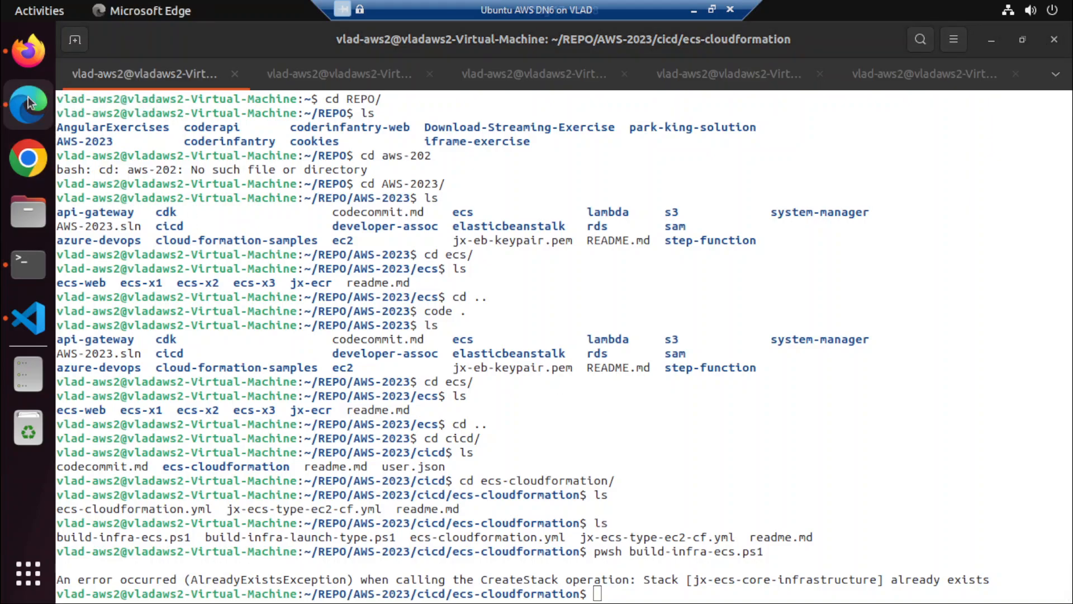
{"action": "left_click", "coordinate": [28, 50]}
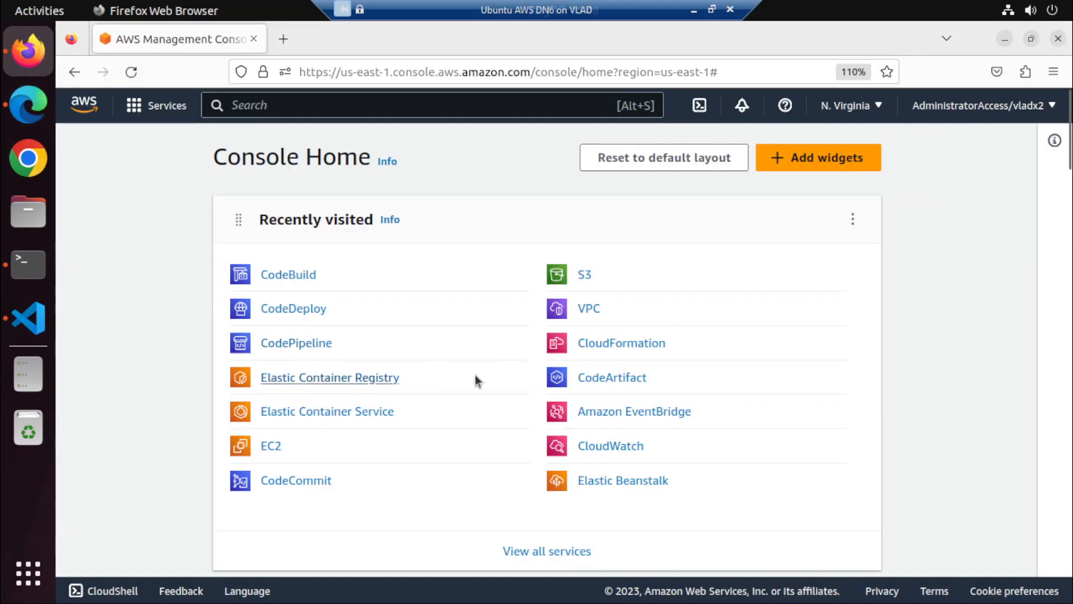
{"action": "left_click", "coordinate": [639, 340]}
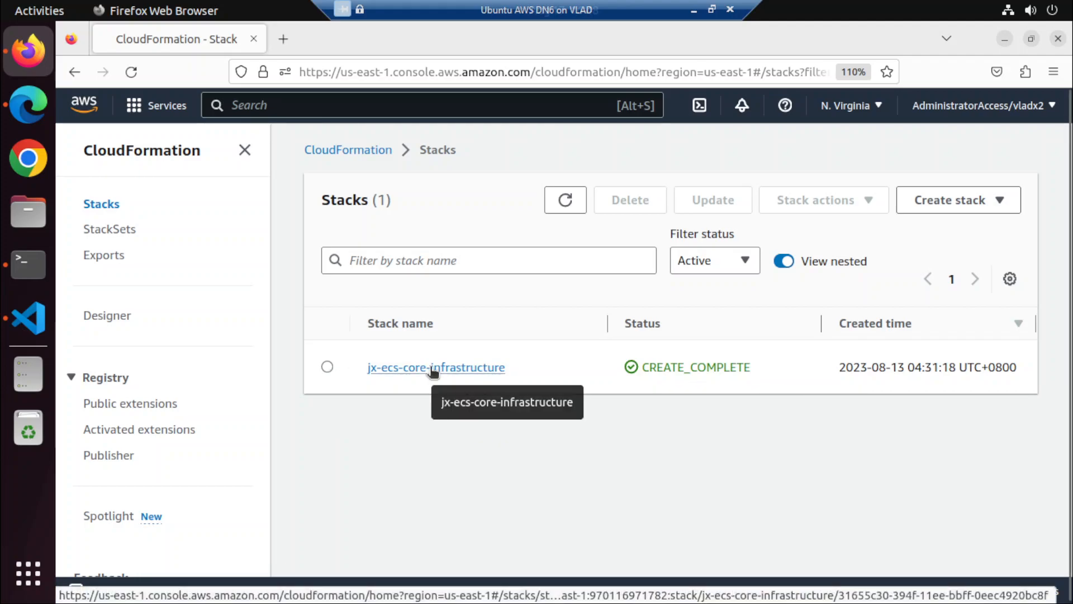
{"action": "left_click", "coordinate": [327, 367]}
{"action": "left_click", "coordinate": [630, 200]}
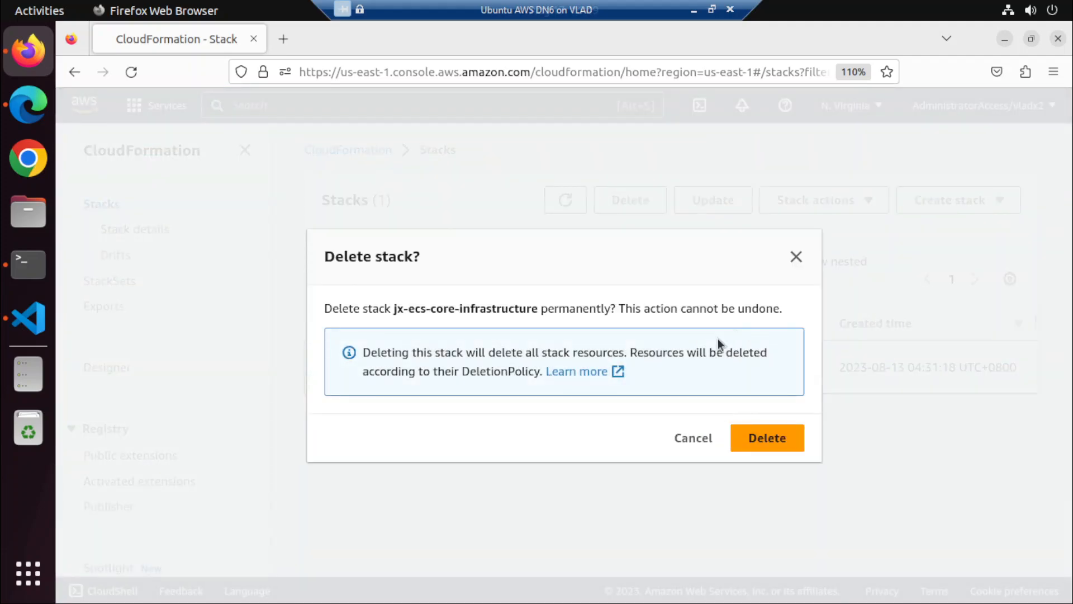
Open google.com in a new browser tab and search for "aws cloud drift"
{"action": "left_click", "coordinate": [293, 40]}
{"action": "type", "text": "google.com"}
{"action": "key", "text": "Return"}
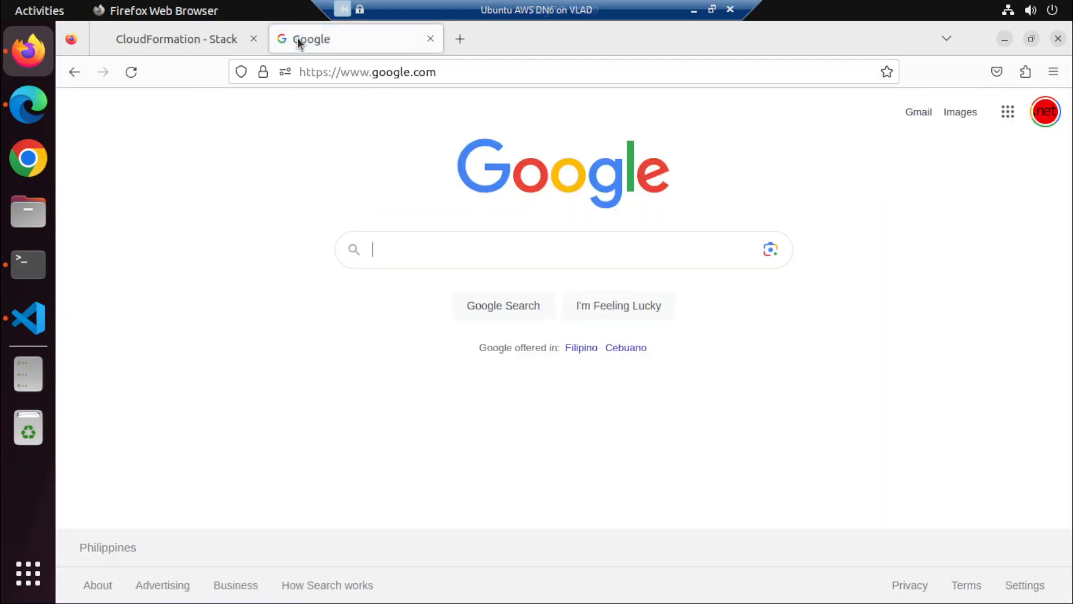
{"action": "type", "text": "aws "}
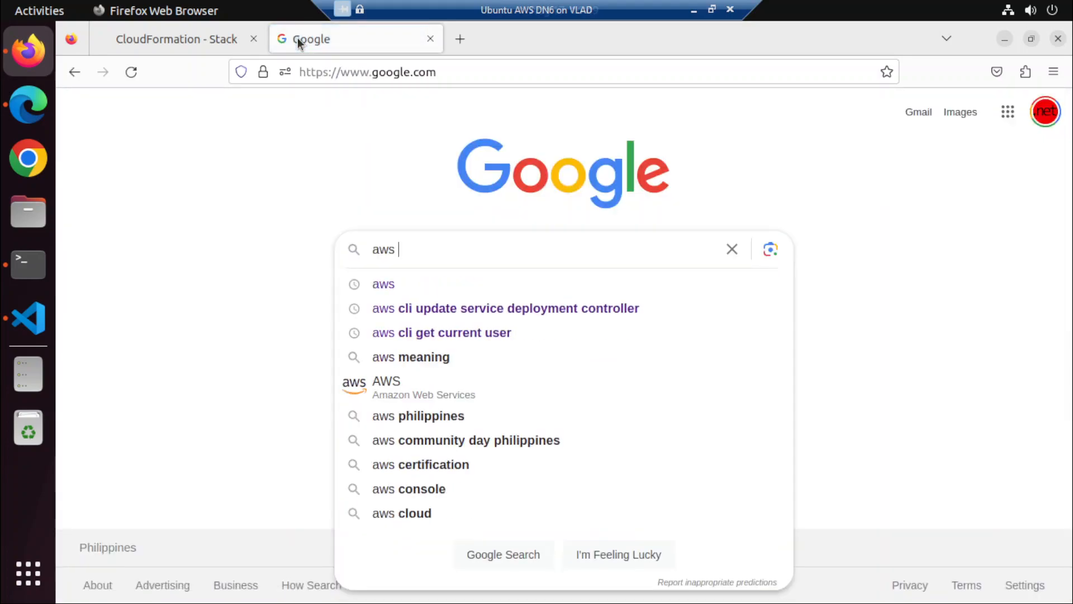
{"action": "type", "text": "cloud"}
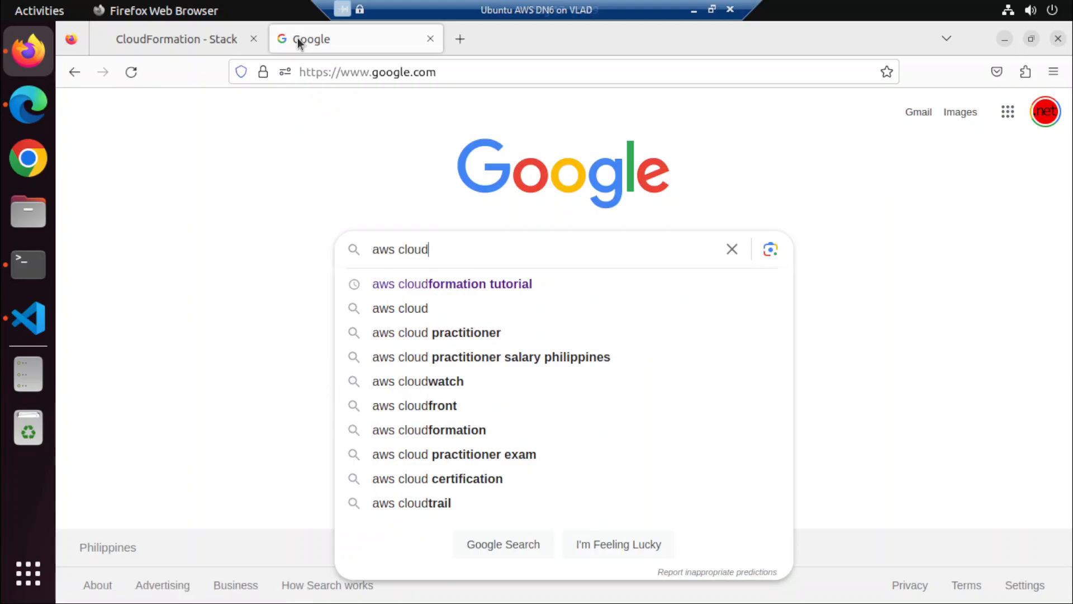
{"action": "type", "text": " drift"}
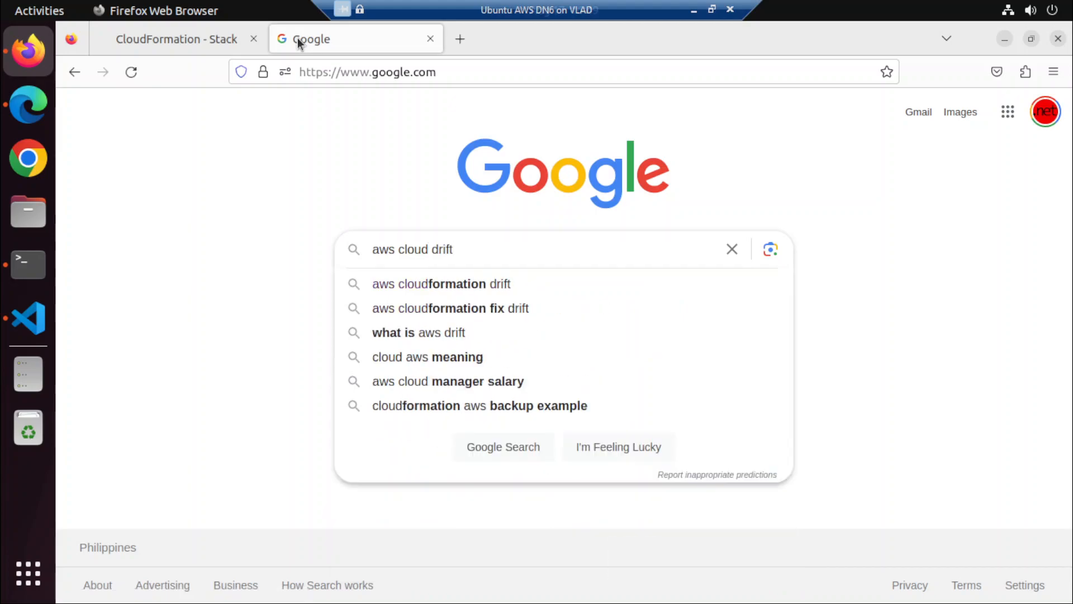
{"action": "key", "text": "Return"}
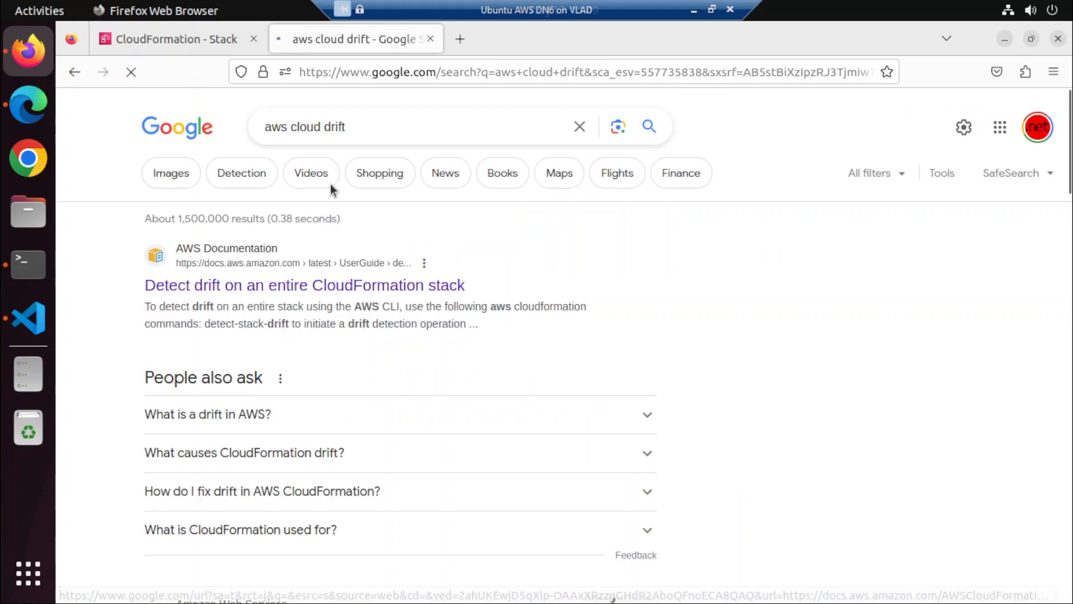
Return to the CloudFormation console and cancel the deletion of the jx-ecs-core-infrastructure stack
{"action": "left_click", "coordinate": [223, 48]}
{"action": "left_click", "coordinate": [337, 44]}
{"action": "left_click", "coordinate": [210, 45]}
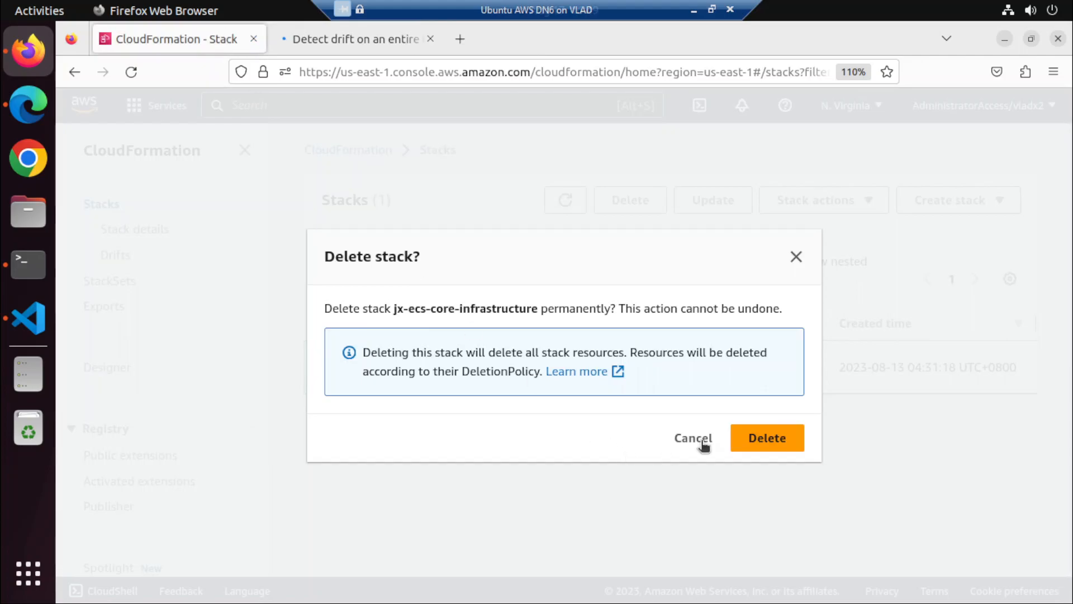
{"action": "left_click", "coordinate": [688, 437]}
Review the AWS guide's console procedure for detecting drift on an entire CloudFormation stack and return to the stacks list
{"action": "left_click", "coordinate": [333, 47]}
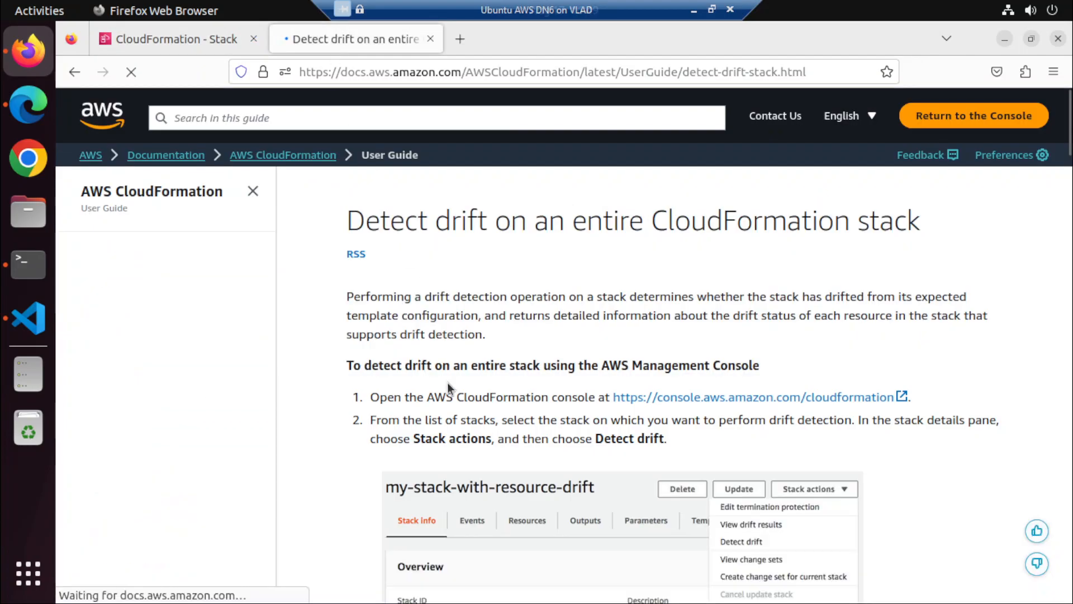
{"action": "scroll", "coordinate": [448, 382], "scroll_direction": "down", "scroll_amount": 3}
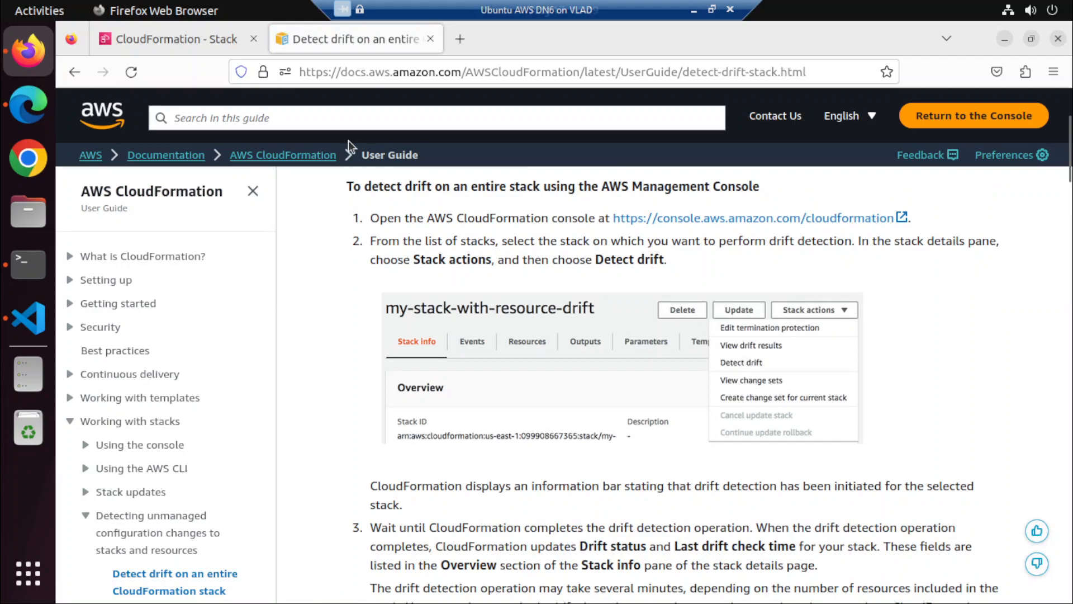
{"action": "left_click", "coordinate": [206, 38]}
{"action": "left_click", "coordinate": [338, 49]}
{"action": "left_click", "coordinate": [181, 43]}
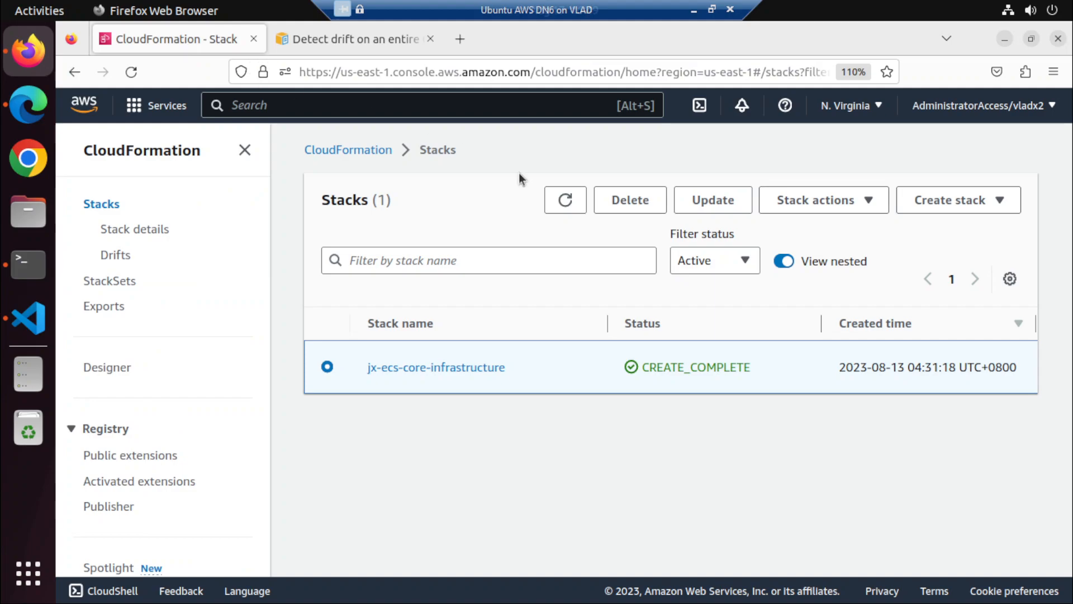
Start drift detection on the jx-ecs-core-infrastructure stack and read the guide's instructions on waiting for completion and reviewing the results
{"action": "left_click", "coordinate": [803, 201]}
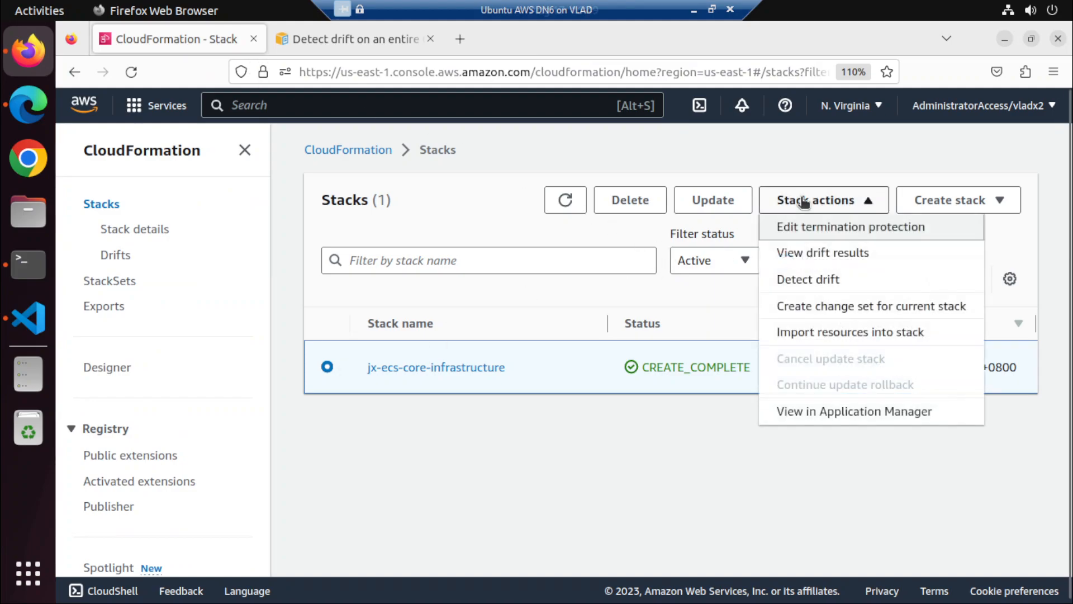
{"action": "left_click", "coordinate": [808, 279]}
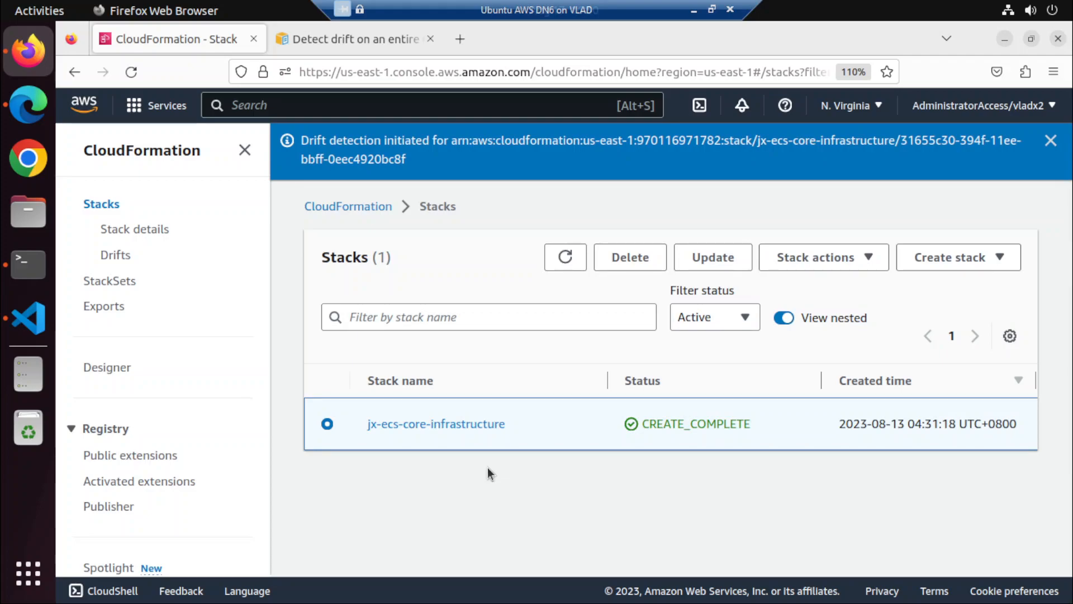
{"action": "left_click", "coordinate": [358, 39]}
{"action": "scroll", "coordinate": [504, 417], "scroll_direction": "down", "scroll_amount": 3}
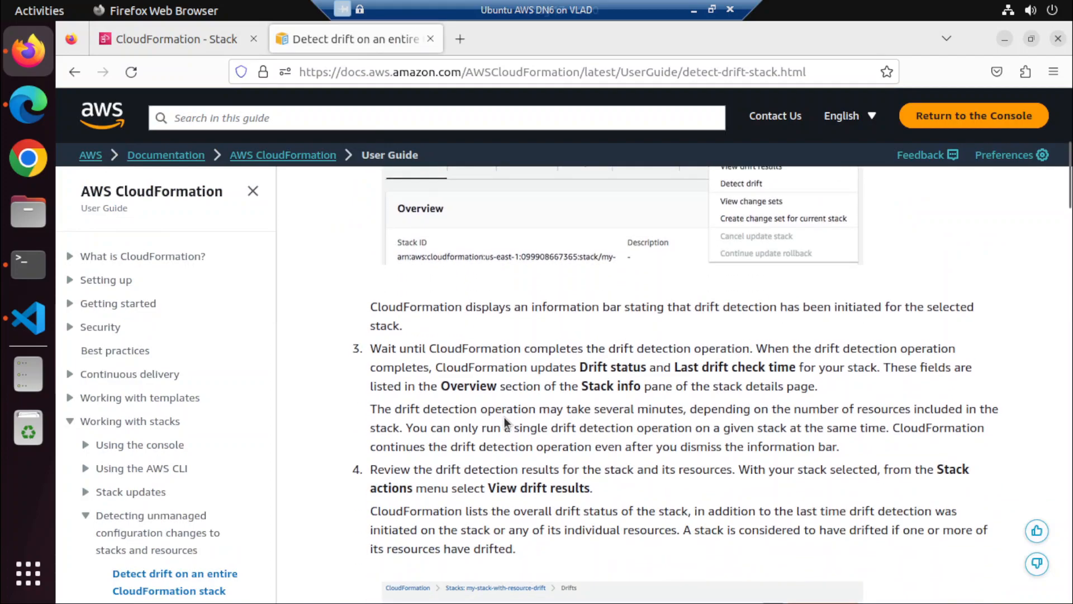
{"action": "scroll", "coordinate": [505, 417], "scroll_direction": "down", "scroll_amount": 2}
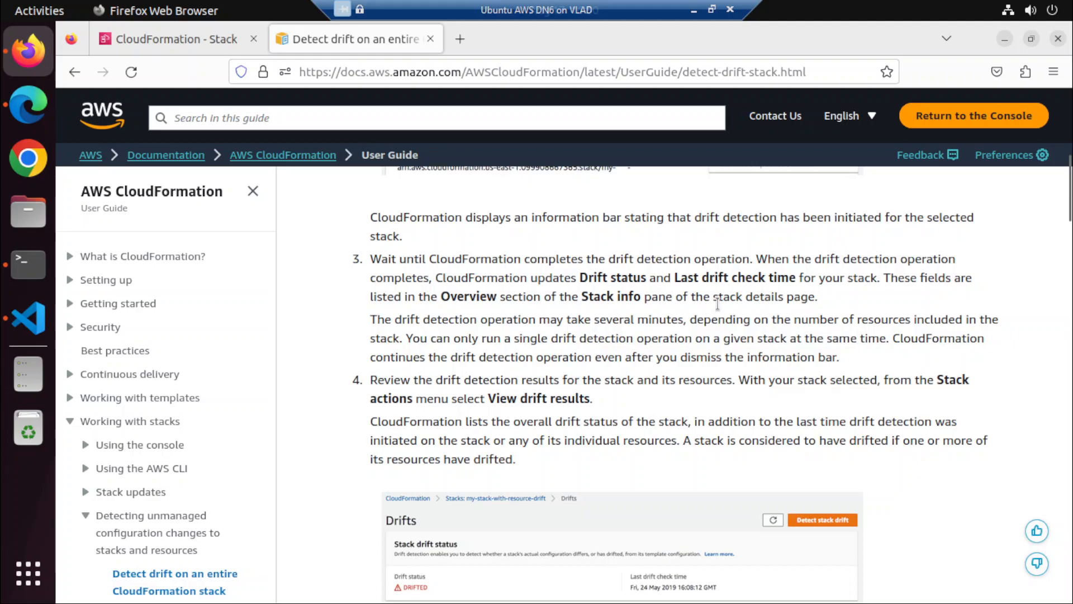
Return to the CloudFormation console and examine the overview in the jx-ecs-core-infrastructure stack's details
{"action": "left_click", "coordinate": [159, 35]}
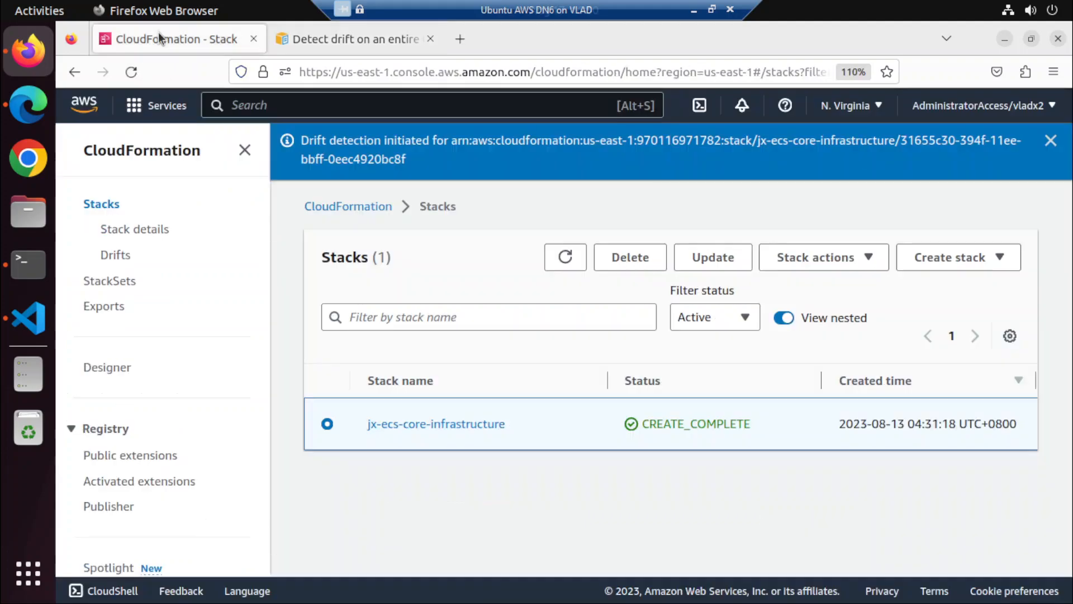
{"action": "left_click", "coordinate": [421, 428]}
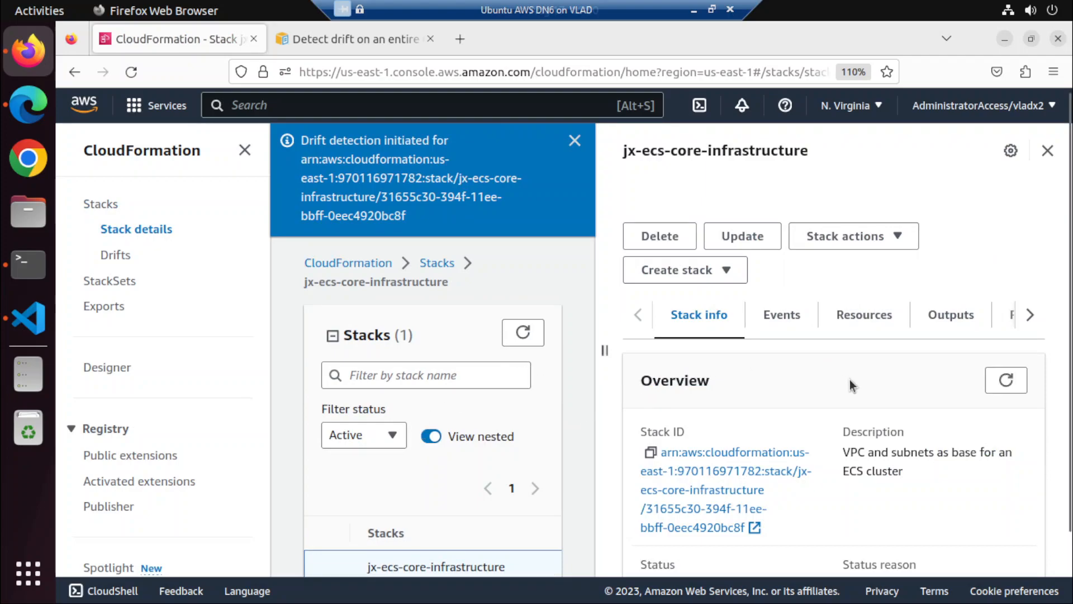
{"action": "scroll", "coordinate": [850, 379], "scroll_direction": "down", "scroll_amount": 3}
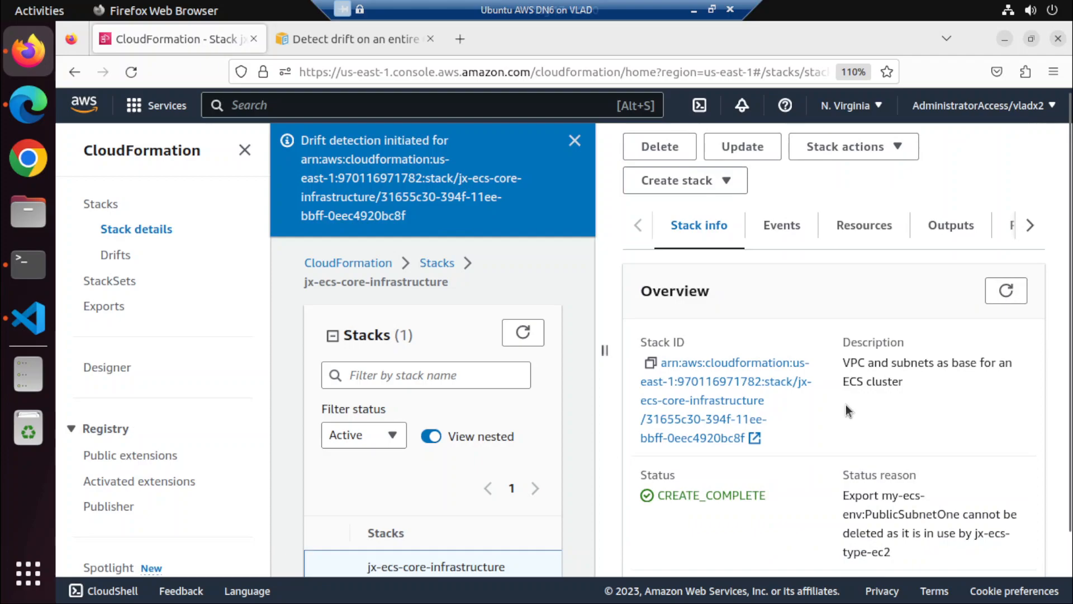
{"action": "scroll", "coordinate": [847, 404], "scroll_direction": "down", "scroll_amount": 5}
{"action": "scroll", "coordinate": [846, 405], "scroll_direction": "up", "scroll_amount": 5}
Consult the guide's section on viewing drift results and open the stack's Drifts page in the console
{"action": "left_click", "coordinate": [331, 36]}
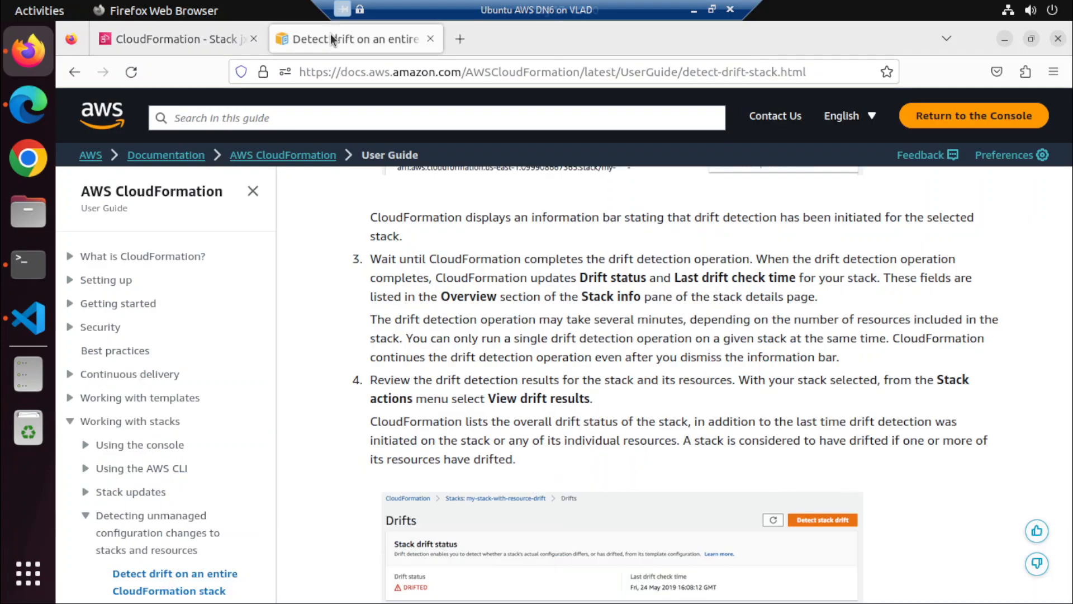
{"action": "scroll", "coordinate": [598, 357], "scroll_direction": "down", "scroll_amount": 3}
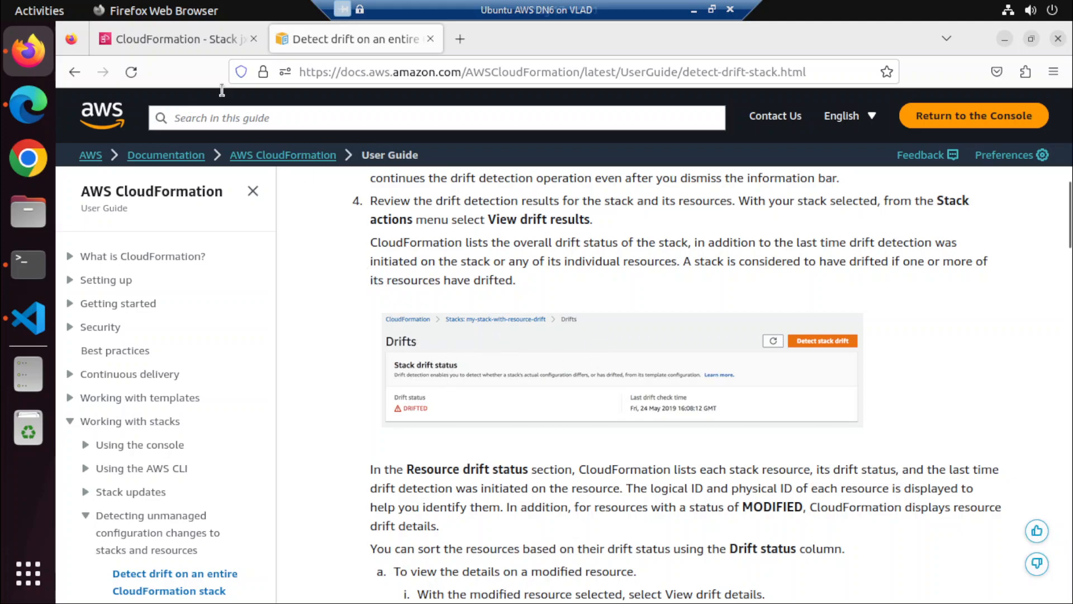
{"action": "left_click", "coordinate": [164, 36]}
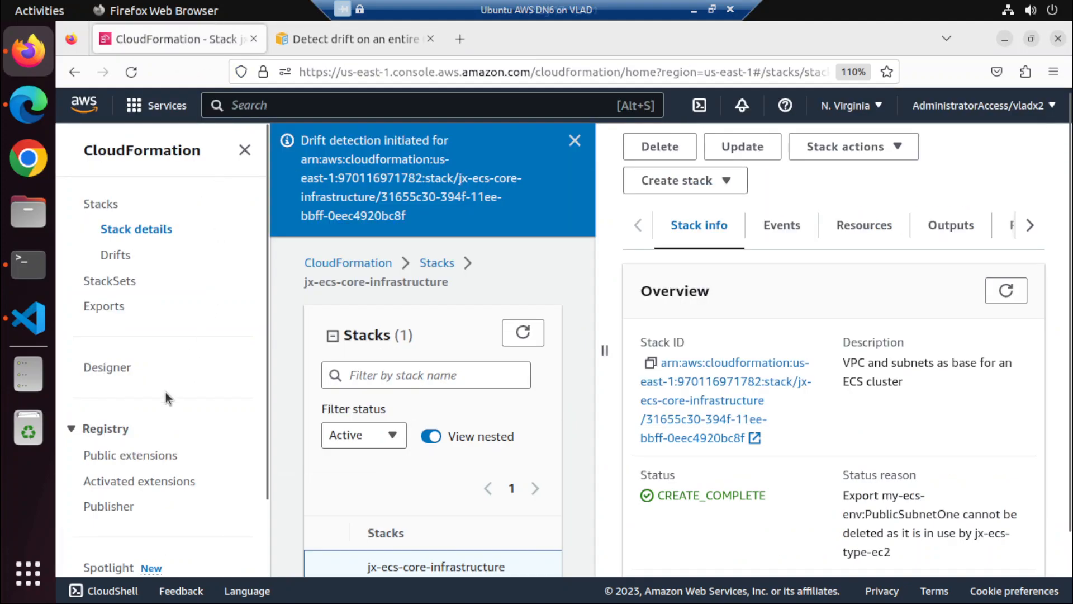
{"action": "left_click", "coordinate": [115, 255]}
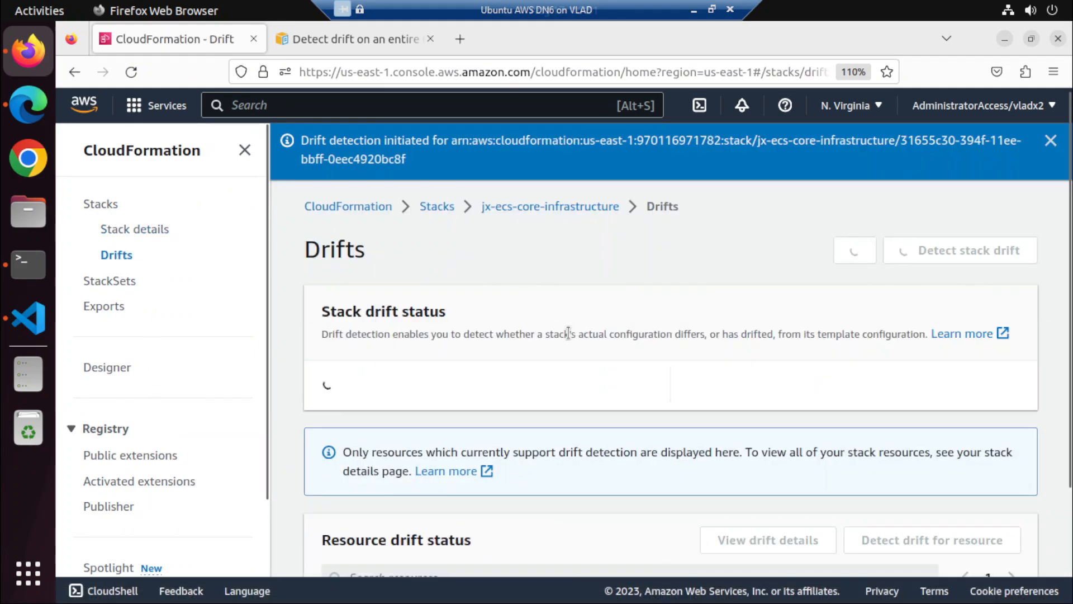
Examine the drift status of the internet gateway, route table, both public subnets and the VPC
{"action": "scroll", "coordinate": [568, 334], "scroll_direction": "down", "scroll_amount": 2}
{"action": "scroll", "coordinate": [337, 333], "scroll_direction": "down", "scroll_amount": 5}
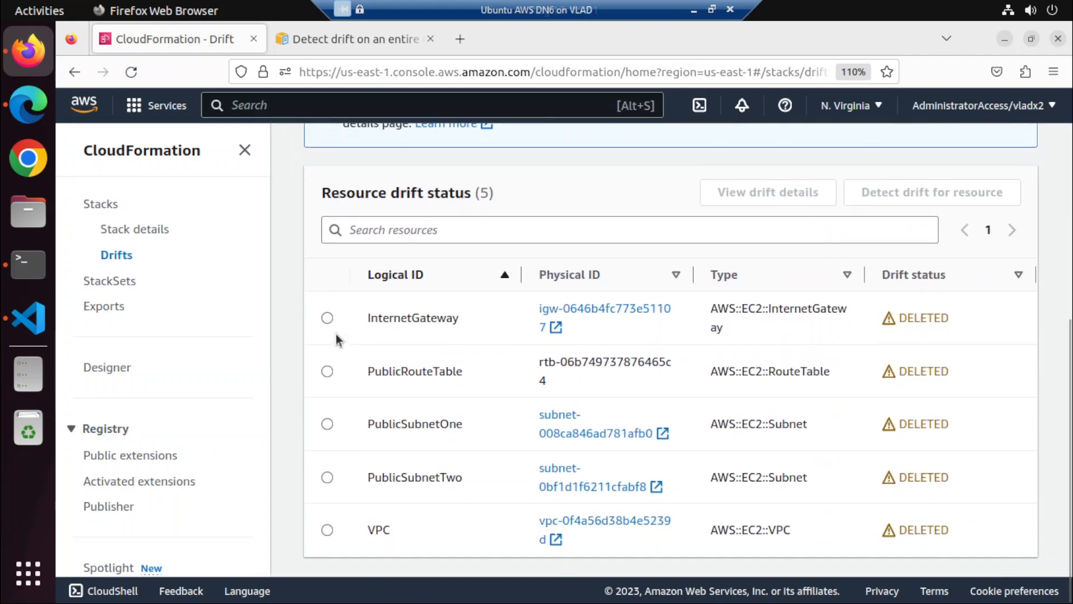
{"action": "left_click", "coordinate": [322, 319]}
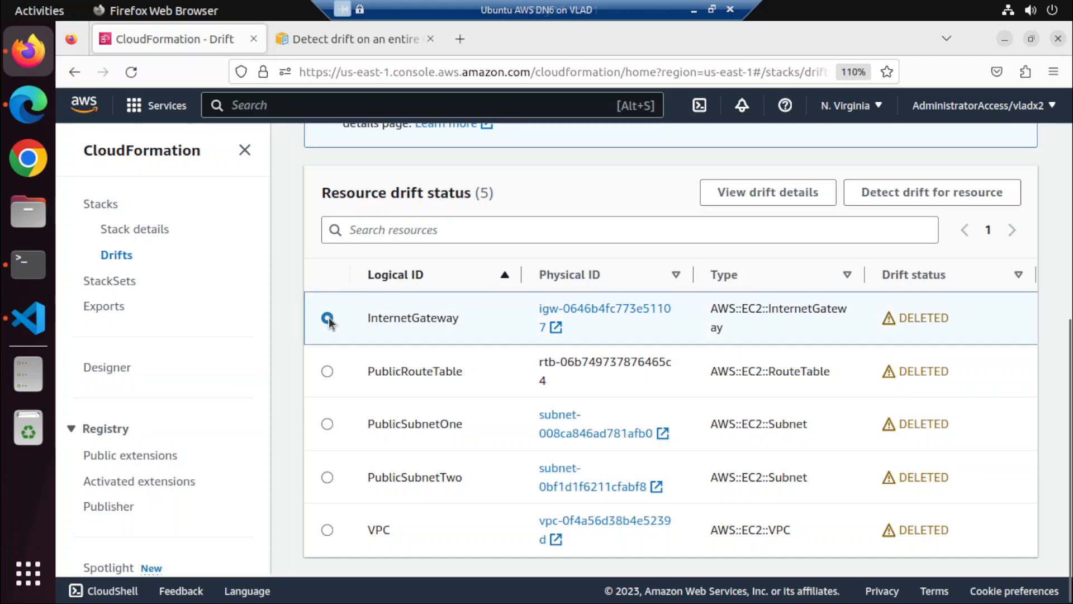
{"action": "left_click", "coordinate": [324, 374]}
{"action": "left_click", "coordinate": [328, 424]}
{"action": "left_click", "coordinate": [330, 475]}
{"action": "left_click", "coordinate": [330, 528]}
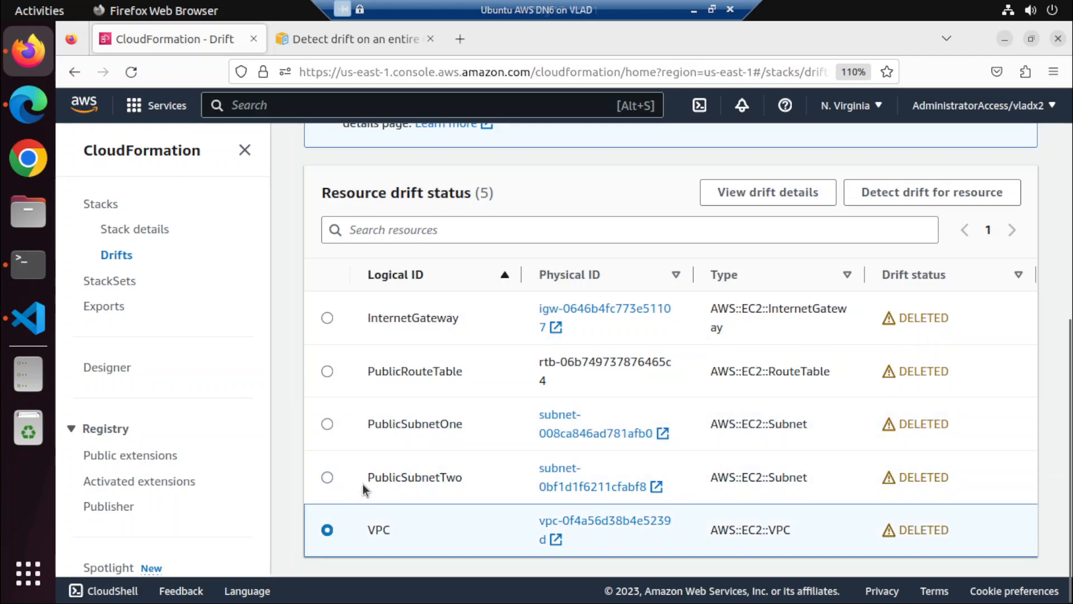
{"action": "scroll", "coordinate": [363, 482], "scroll_direction": "up", "scroll_amount": 6}
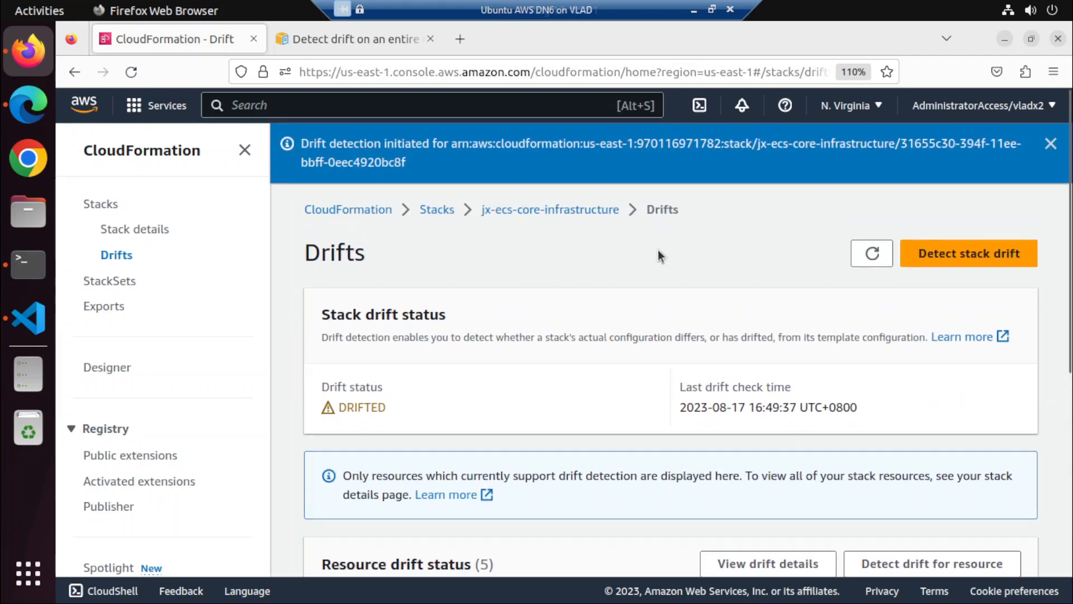
Run stack drift detection again from the Drifts page and review the updated stack and resource drift statuses
{"action": "left_click", "coordinate": [977, 259]}
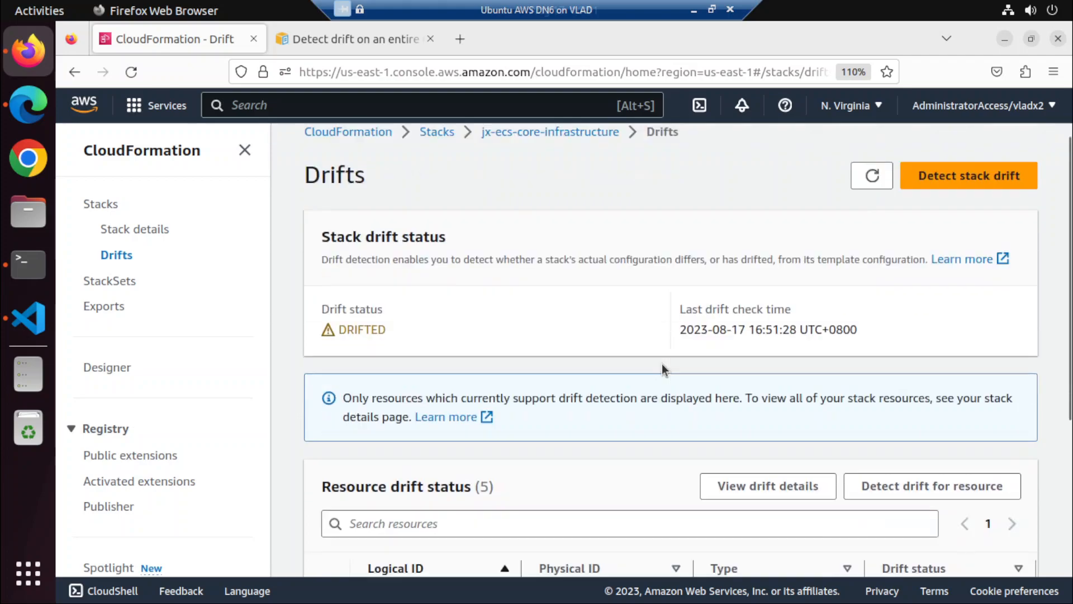
{"action": "scroll", "coordinate": [662, 364], "scroll_direction": "down", "scroll_amount": 5}
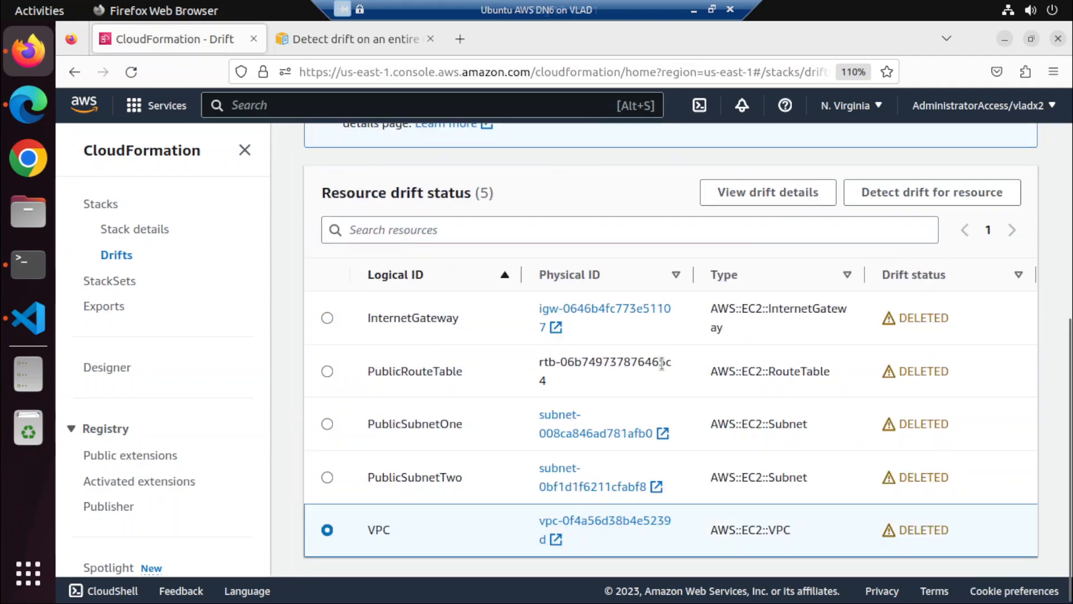
{"action": "scroll", "coordinate": [662, 364], "scroll_direction": "up", "scroll_amount": 5}
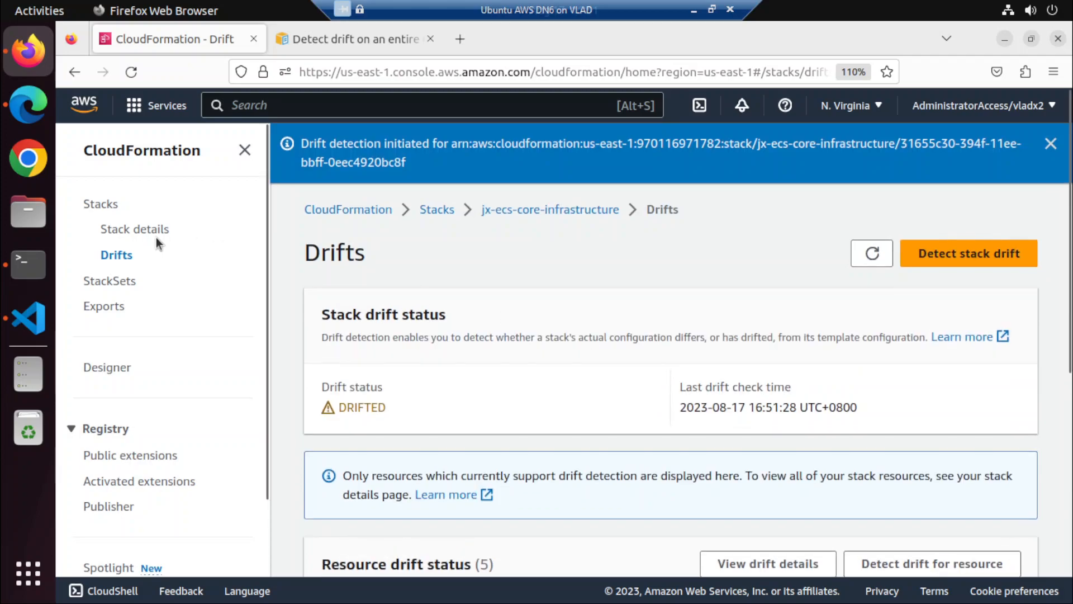
Delete the jx-ecs-core-infrastructure stack from its details page and dismiss the deletion and drift detection notices
{"action": "left_click", "coordinate": [152, 232]}
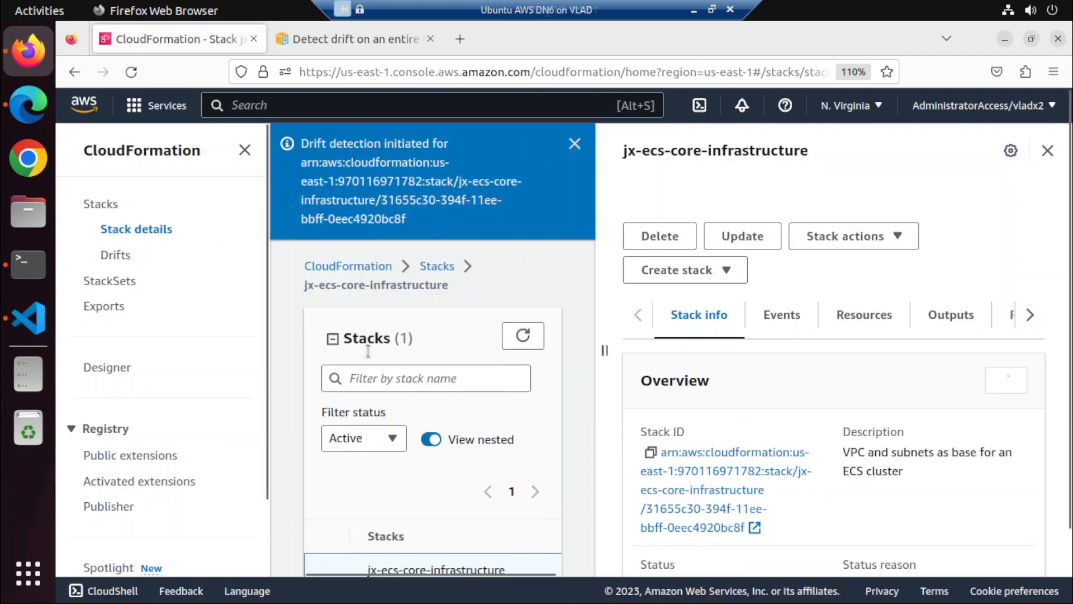
{"action": "left_click", "coordinate": [681, 237]}
{"action": "left_click", "coordinate": [759, 431]}
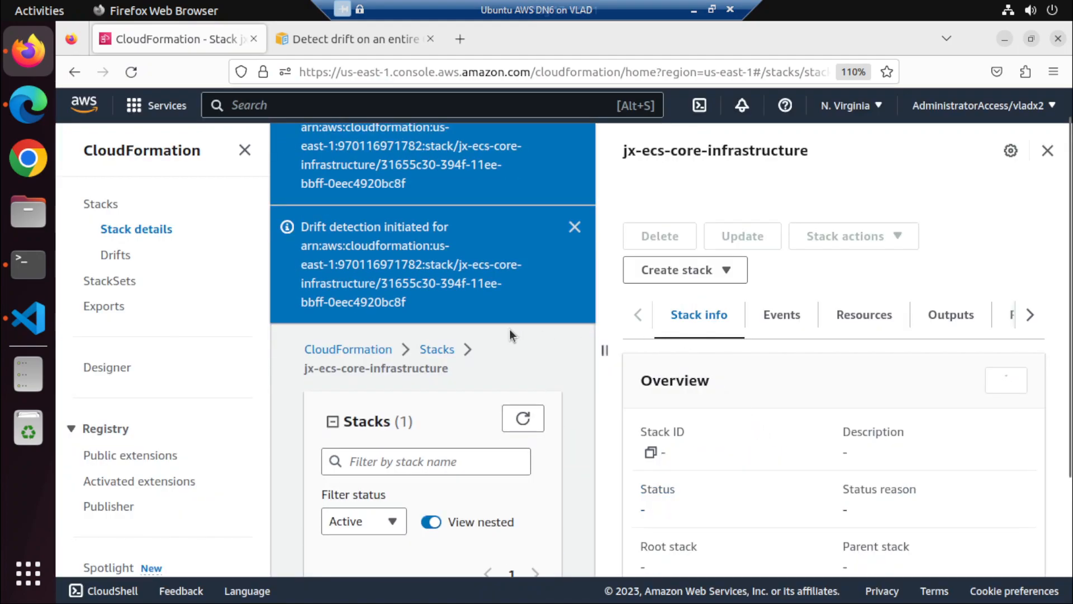
{"action": "scroll", "coordinate": [582, 473], "scroll_direction": "down", "scroll_amount": 2}
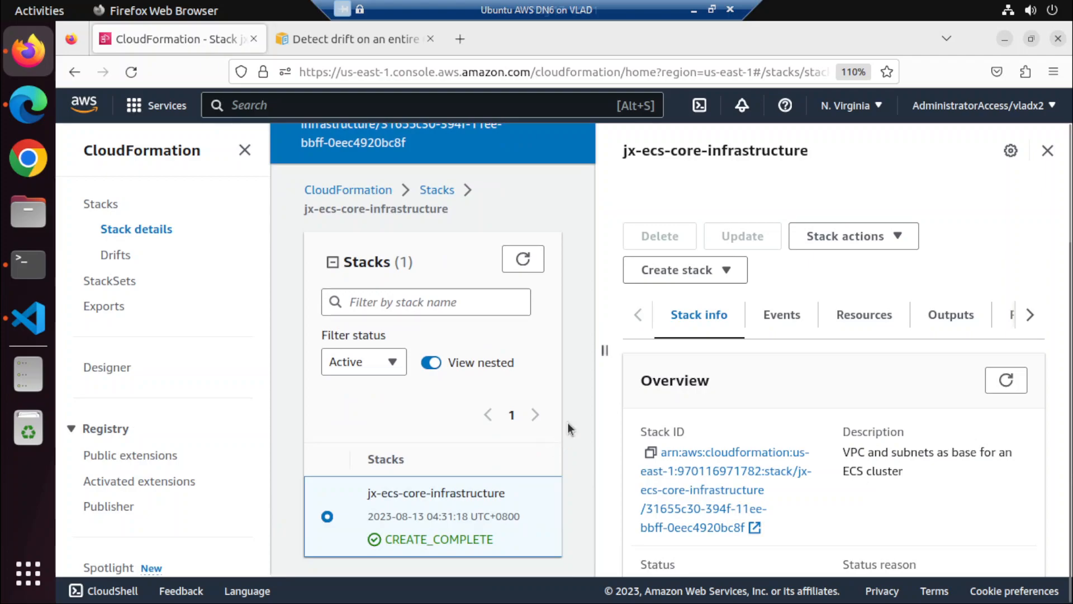
{"action": "scroll", "coordinate": [580, 219], "scroll_direction": "up", "scroll_amount": 2}
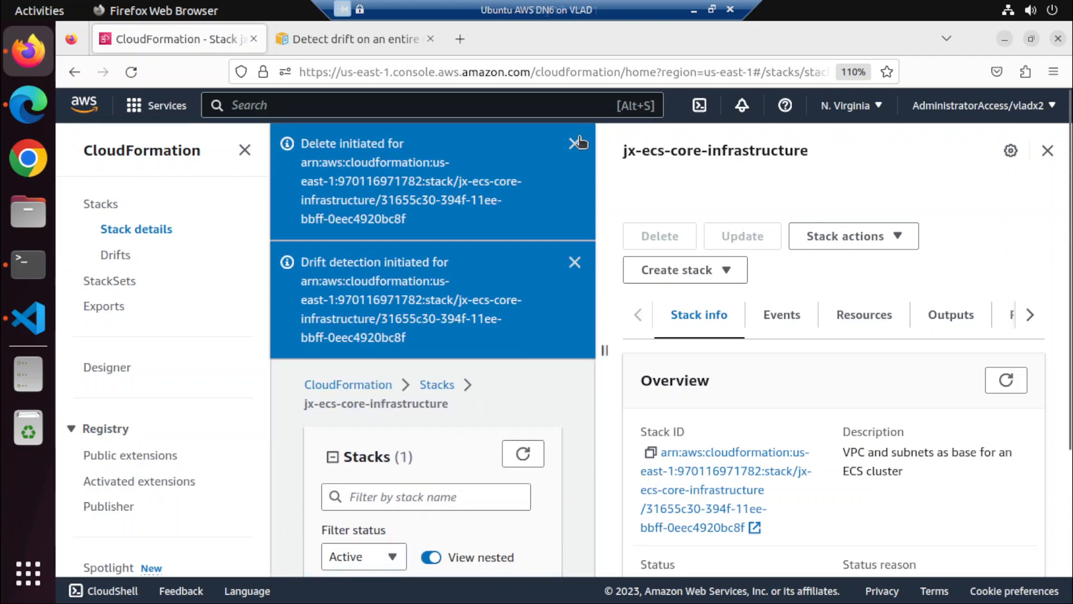
{"action": "left_click", "coordinate": [575, 142]}
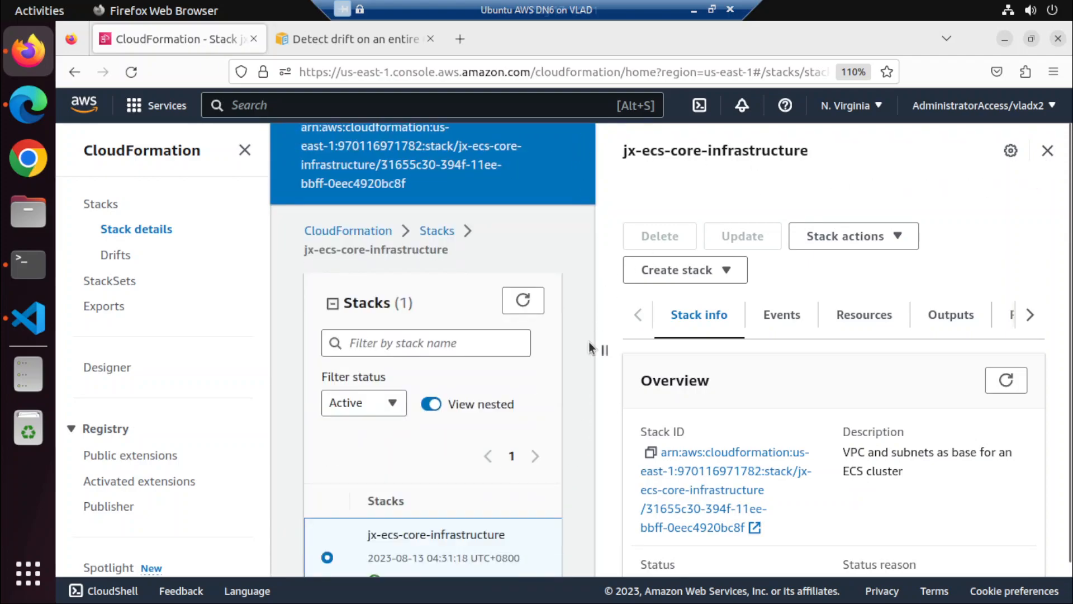
{"action": "scroll", "coordinate": [559, 324], "scroll_direction": "down", "scroll_amount": 2}
{"action": "scroll", "coordinate": [535, 296], "scroll_direction": "up", "scroll_amount": 3}
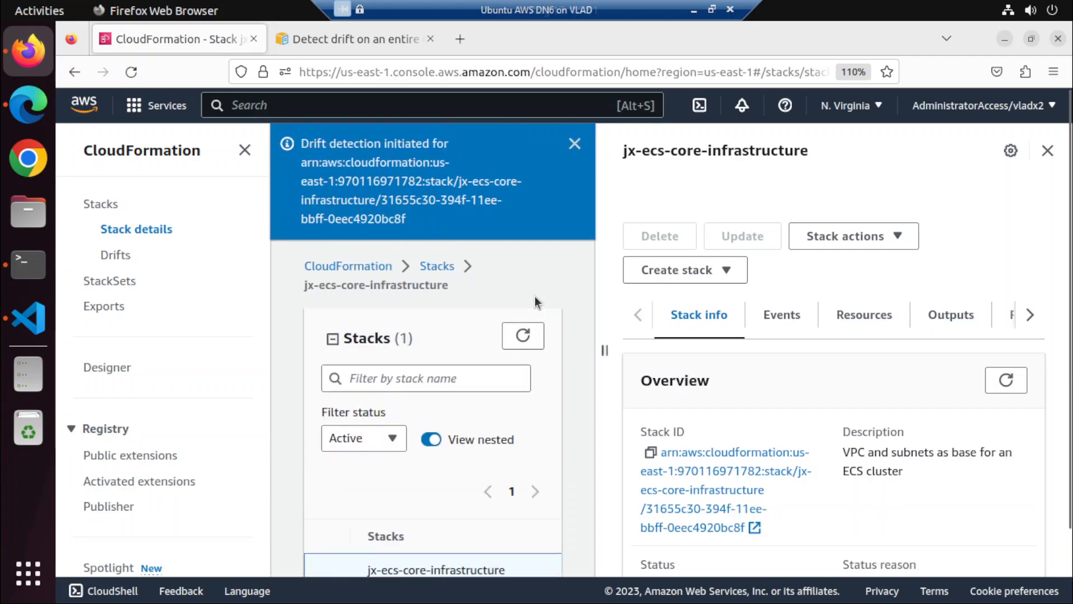
{"action": "left_click", "coordinate": [574, 143]}
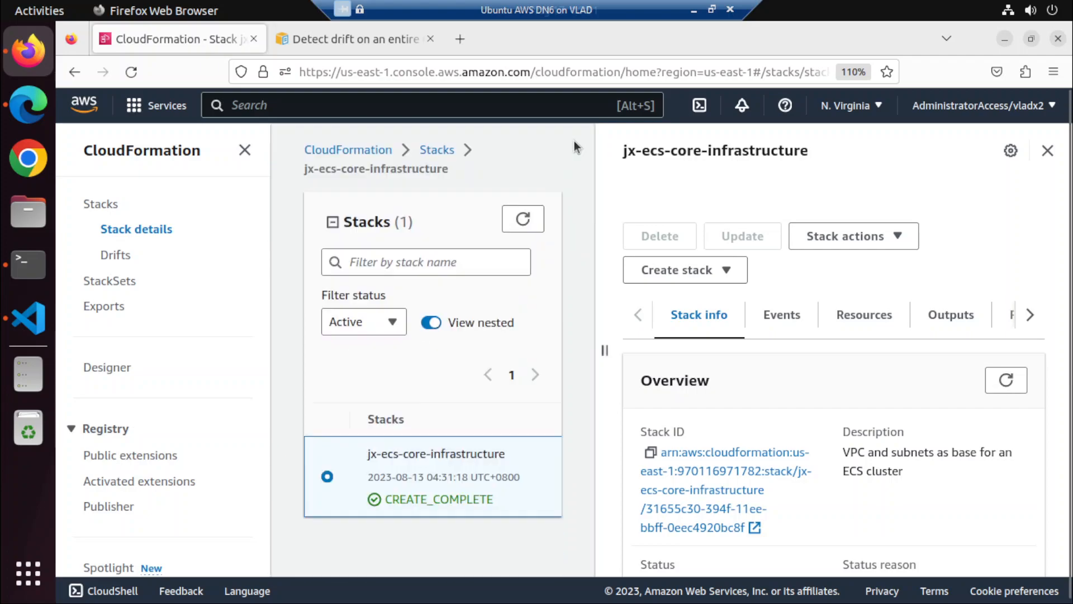
Refresh the stack details and the stacks list to check whether the stack has been deleted
{"action": "left_click", "coordinate": [116, 258]}
{"action": "left_click", "coordinate": [124, 228]}
{"action": "left_click", "coordinate": [523, 227]}
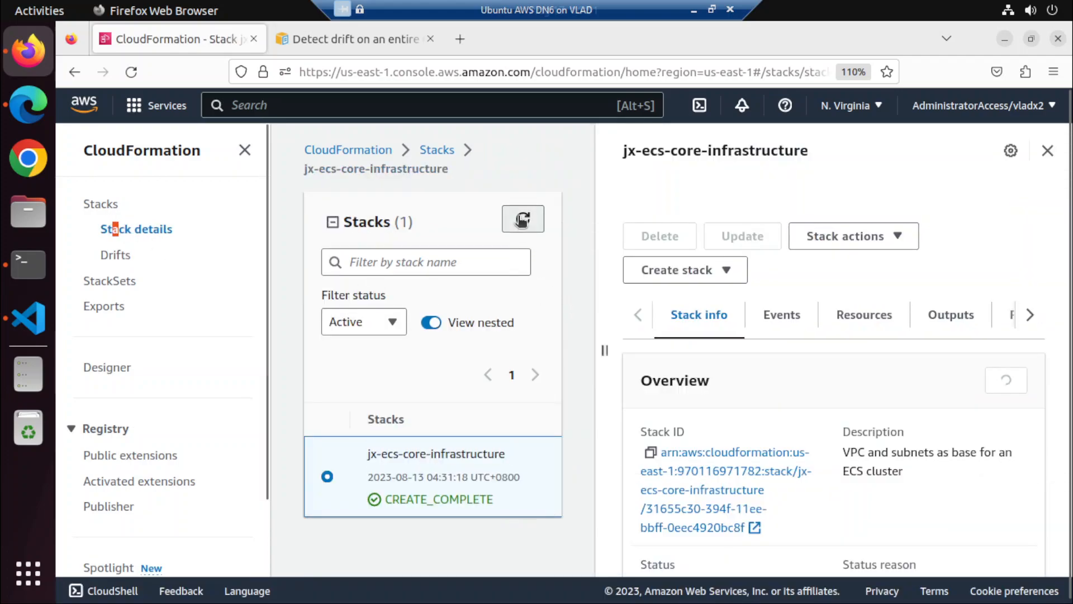
{"action": "left_click", "coordinate": [432, 154]}
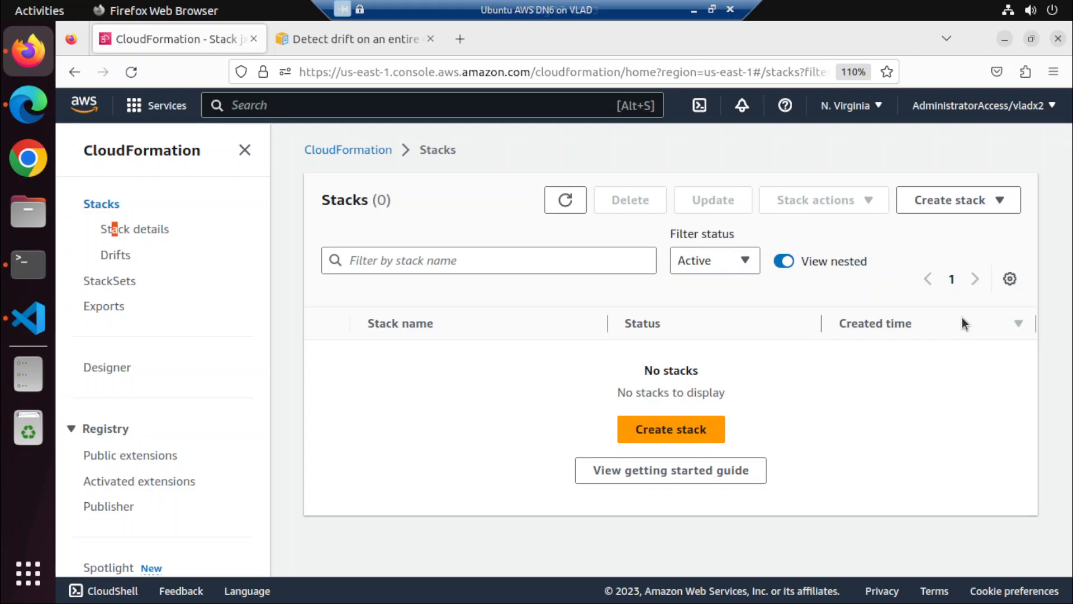
{"action": "left_click", "coordinate": [557, 197]}
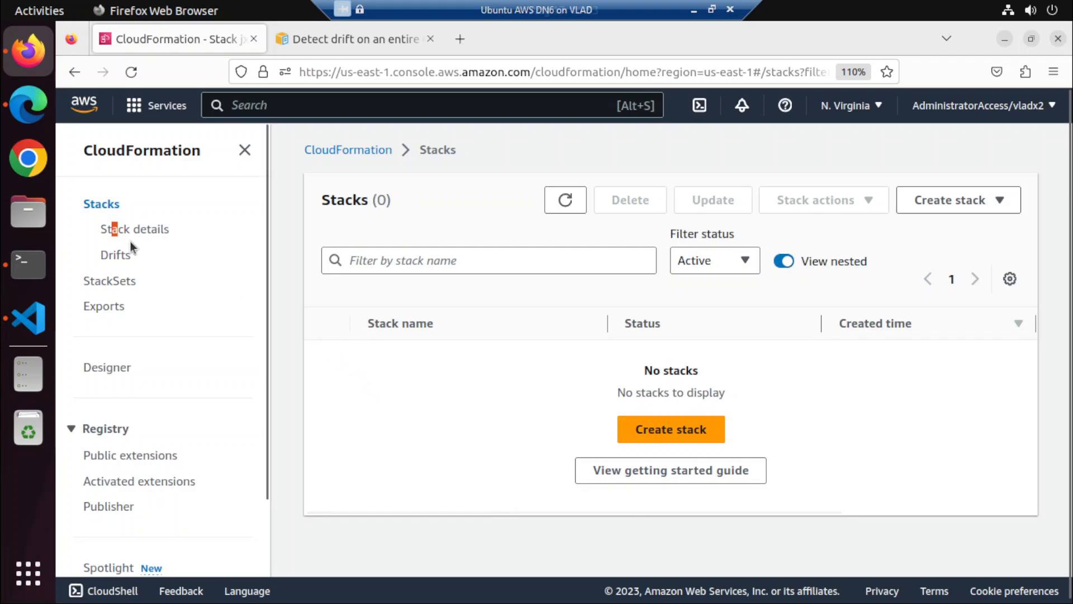
Run pwsh build-infra-ecs.ps1 again in the terminal, and check the stack's creation in the refreshed CloudFormation stacks list in Firefox
{"action": "left_click", "coordinate": [22, 265]}
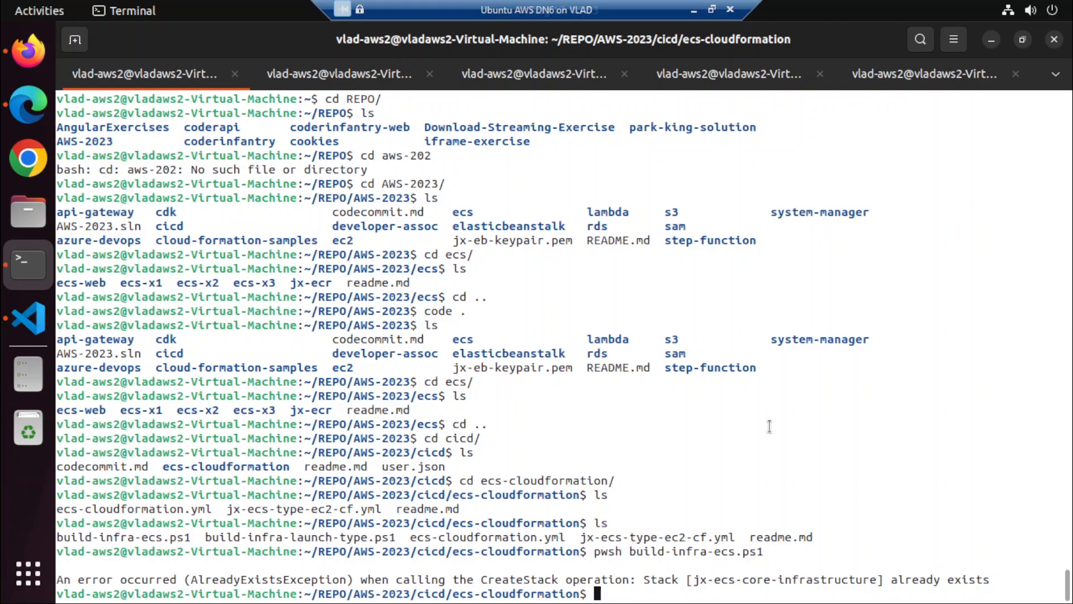
{"action": "key", "text": "Up"}
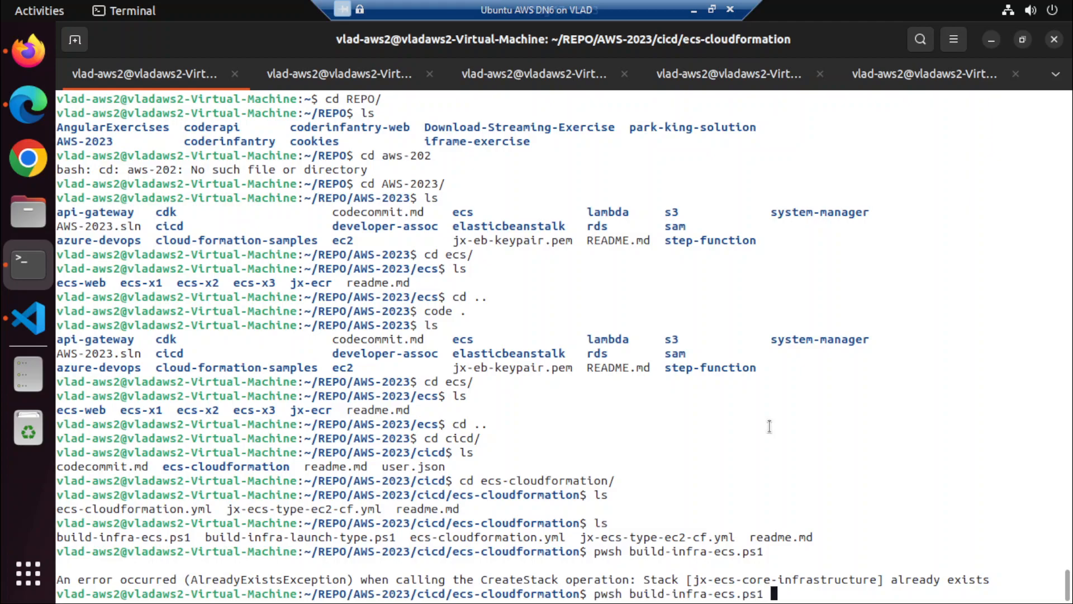
{"action": "key", "text": "Return"}
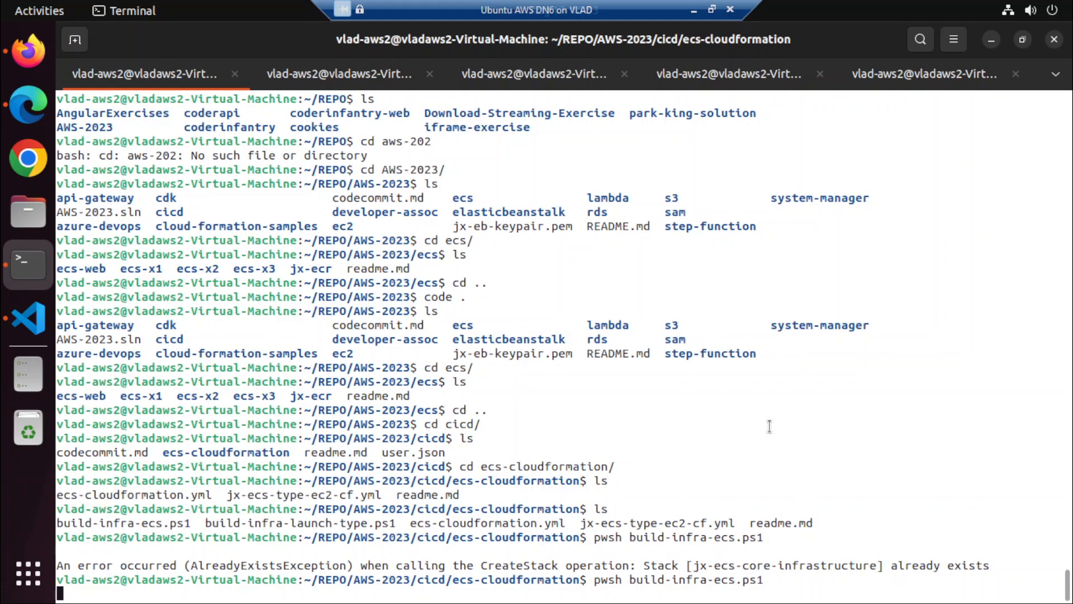
{"action": "left_click", "coordinate": [28, 52]}
{"action": "left_click", "coordinate": [565, 198]}
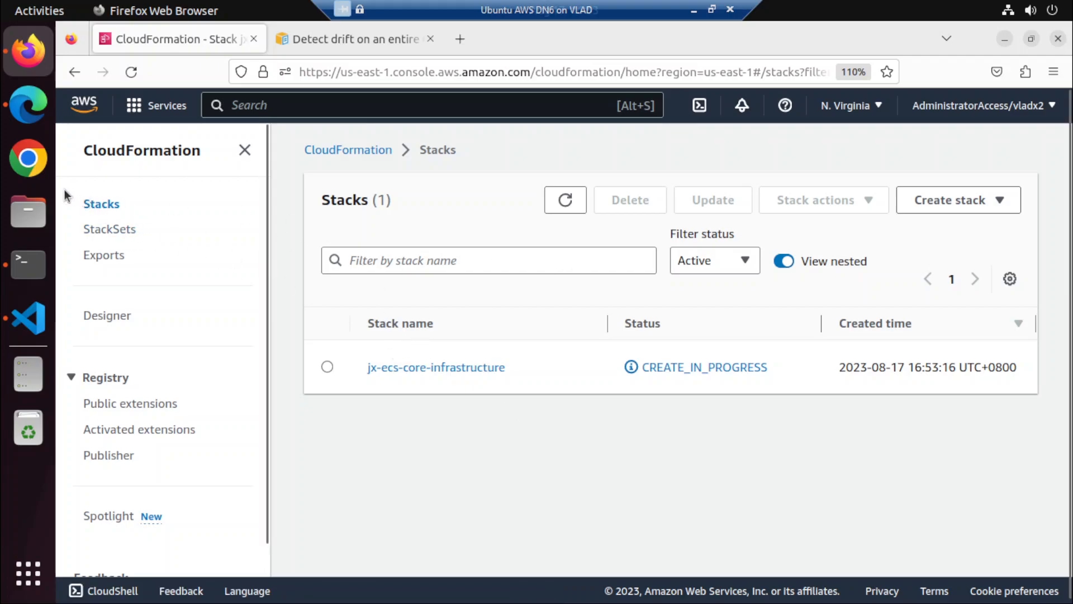
Switch to Visual Studio Code, open build-infra-launch-type.ps1 and inspect the template file and capabilities in its command
{"action": "left_click", "coordinate": [27, 317]}
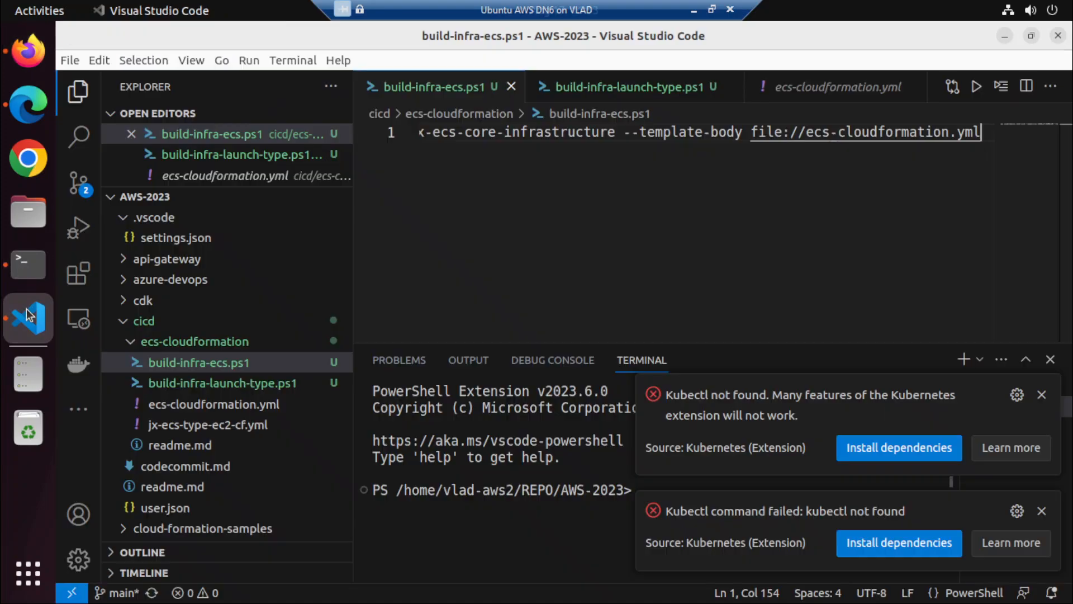
{"action": "left_click", "coordinate": [214, 384]}
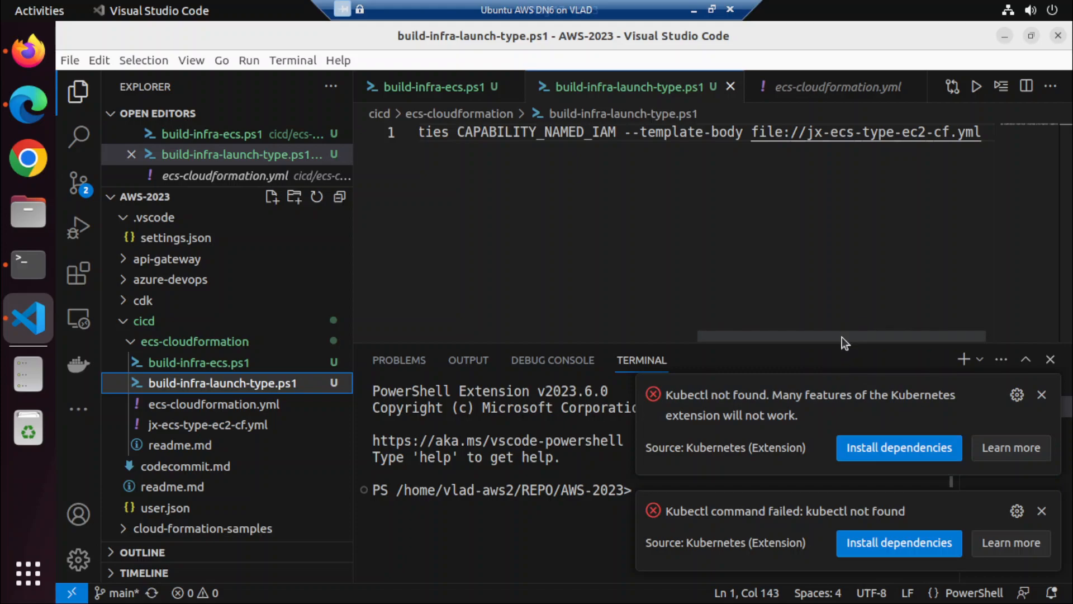
{"action": "left_click_drag", "start_coordinate": [842, 337], "coordinate": [876, 338]}
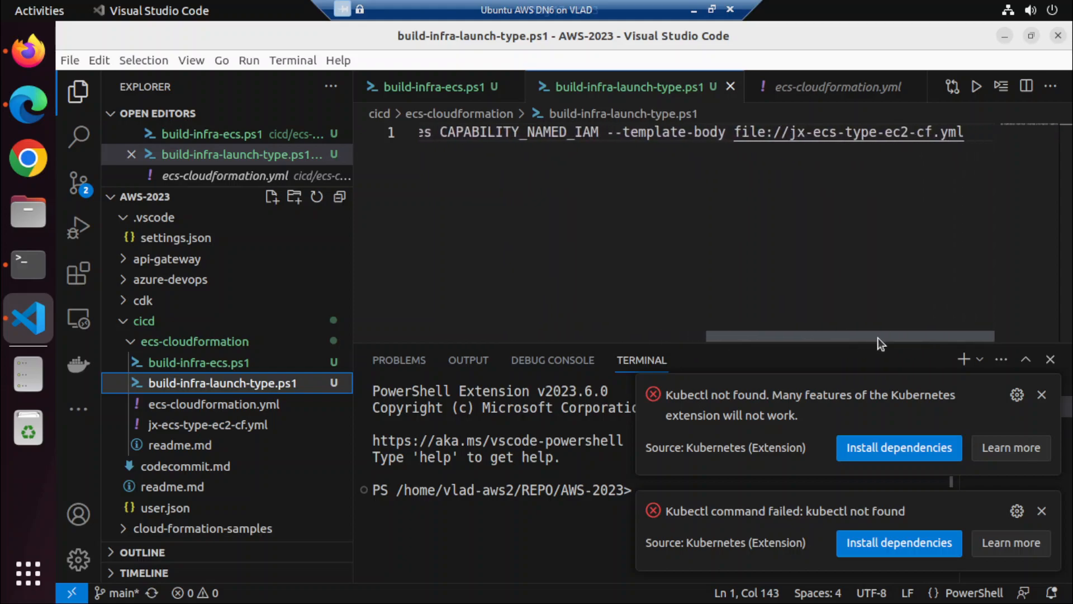
Dismiss both Kubectl notifications and open jx-ecs-type-ec2-cf.yml with the integrated terminal closed
{"action": "left_click", "coordinate": [1042, 395]}
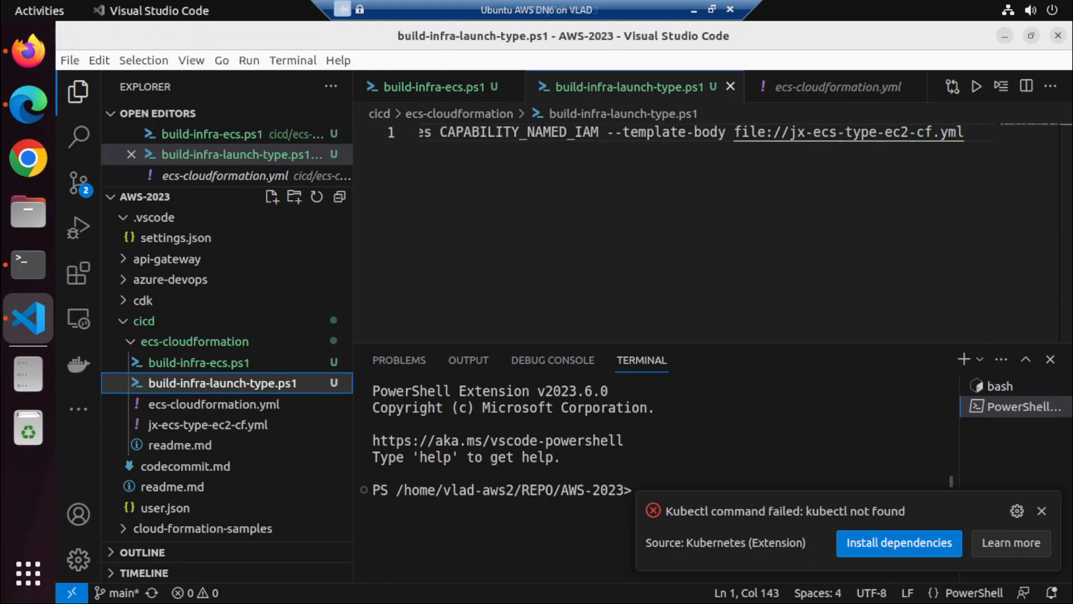
{"action": "left_click", "coordinate": [1043, 510]}
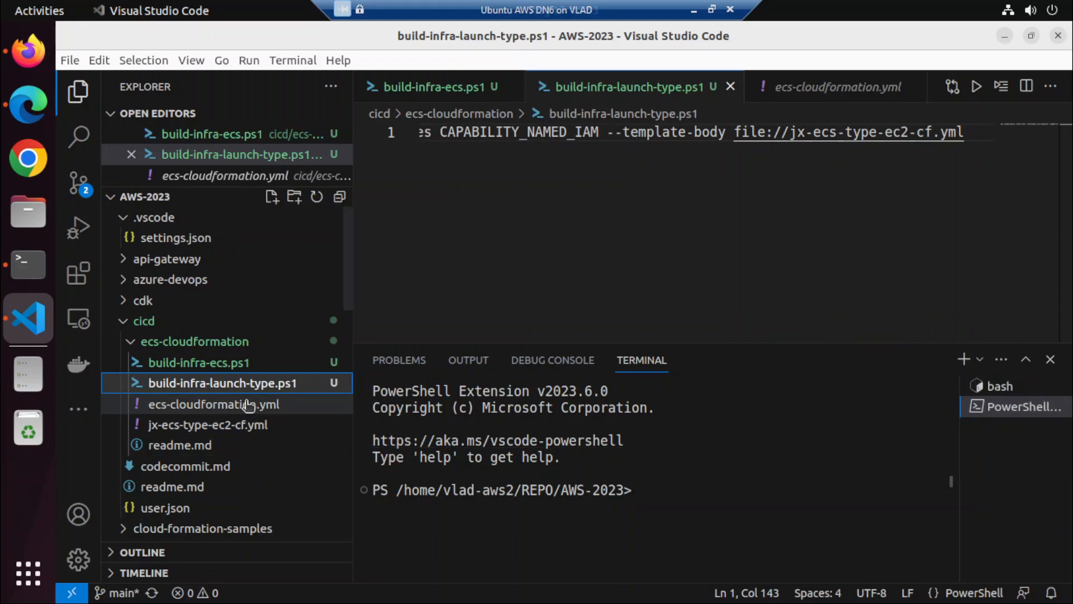
{"action": "left_click", "coordinate": [232, 424]}
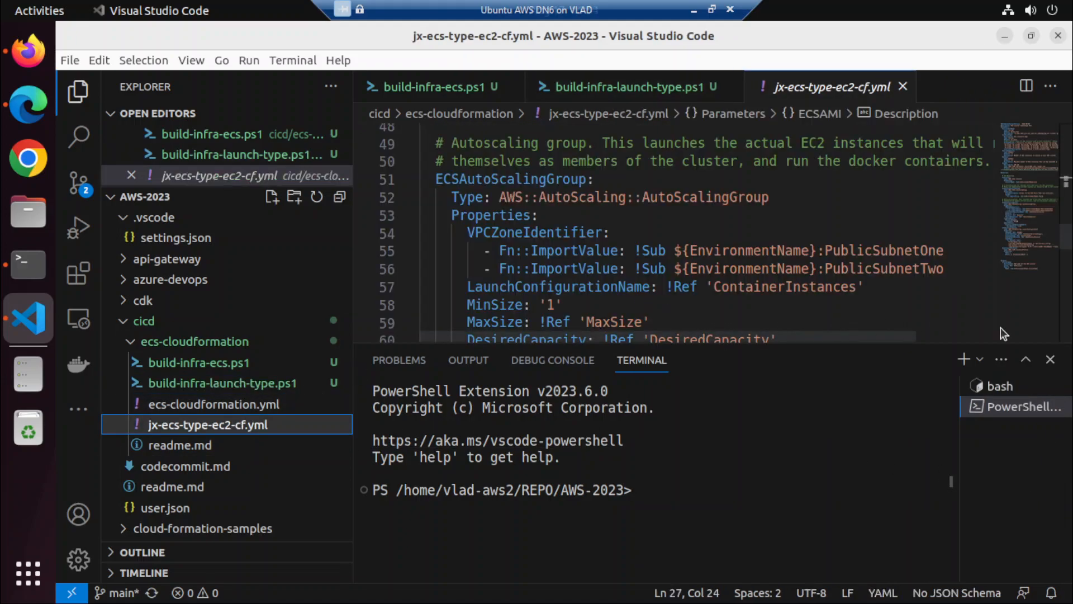
{"action": "left_click", "coordinate": [1050, 360]}
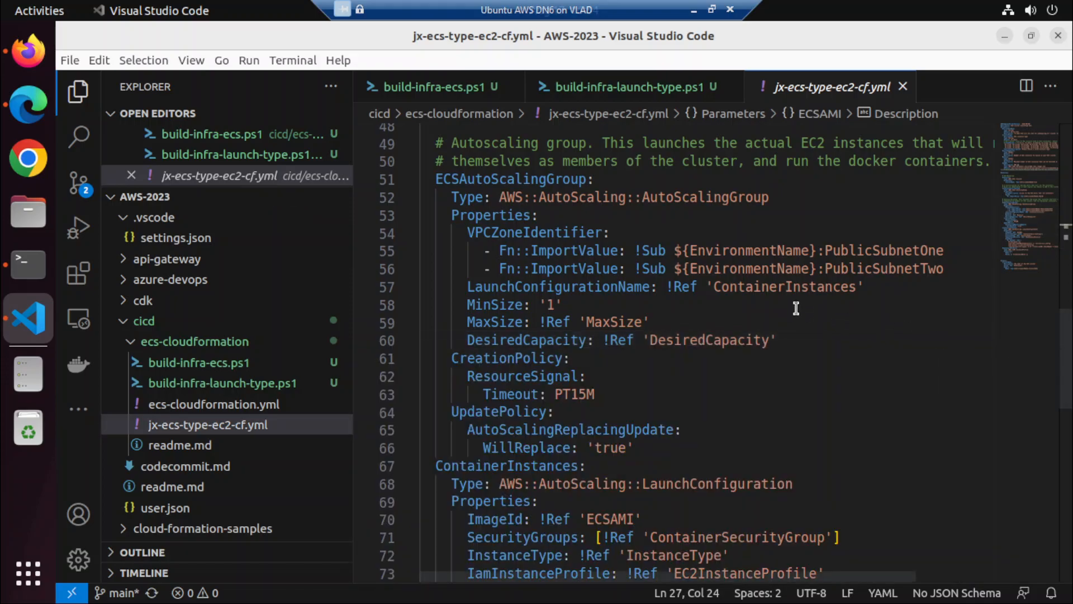
Find the ECSCluster resource, highlight EnvironmentName in its ClusterName and examine that parameter's definition at the start of the template
{"action": "scroll", "coordinate": [693, 222], "scroll_direction": "up", "scroll_amount": 2}
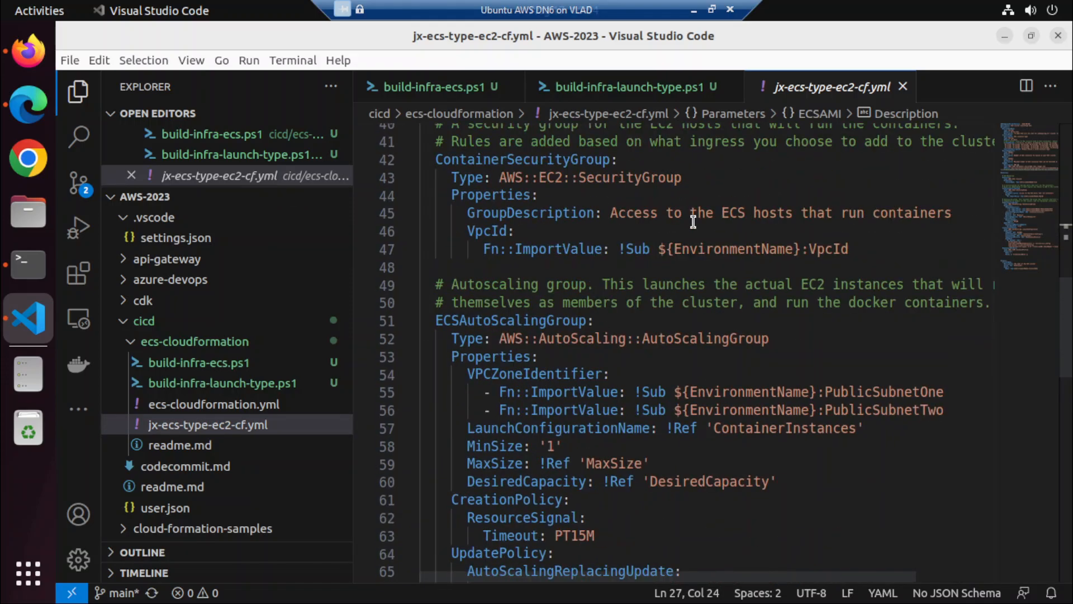
{"action": "scroll", "coordinate": [677, 269], "scroll_direction": "up", "scroll_amount": 5}
{"action": "scroll", "coordinate": [678, 269], "scroll_direction": "up", "scroll_amount": 3}
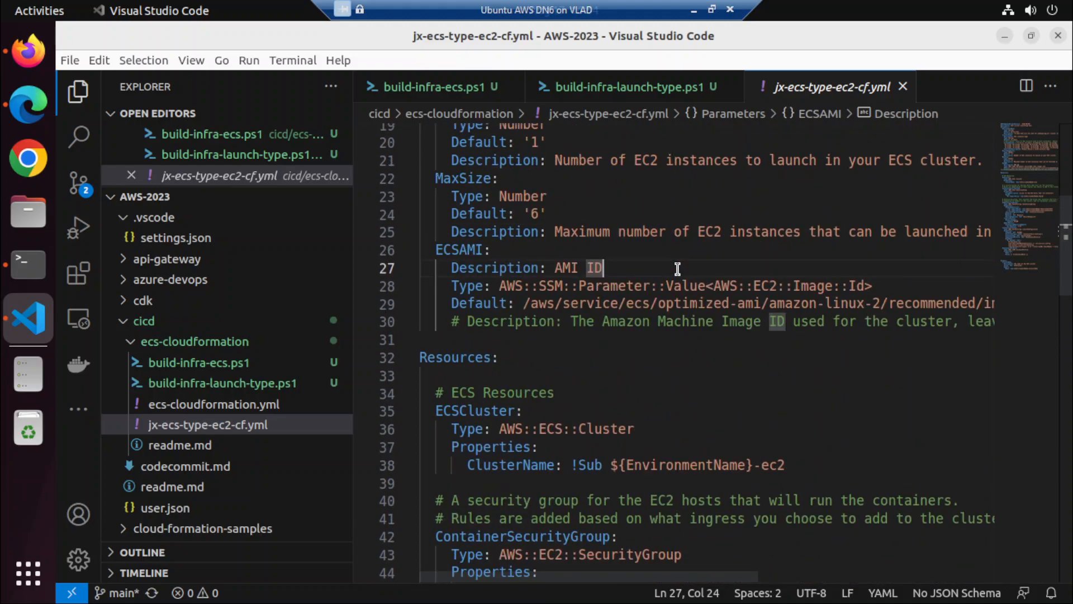
{"action": "left_click", "coordinate": [680, 466]}
{"action": "double_click", "coordinate": [679, 466]}
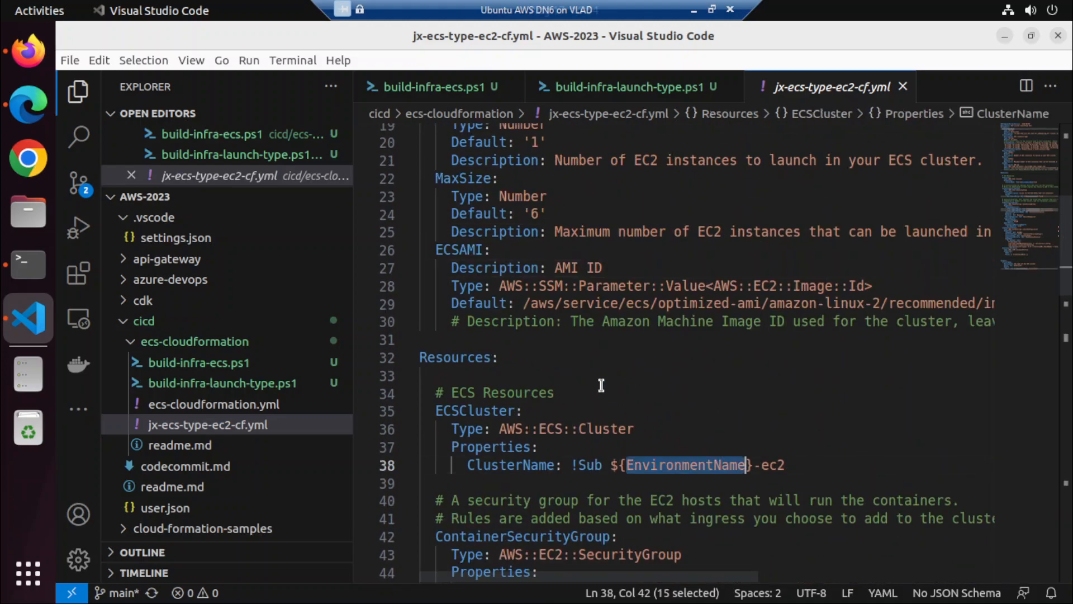
{"action": "scroll", "coordinate": [601, 385], "scroll_direction": "up", "scroll_amount": 6}
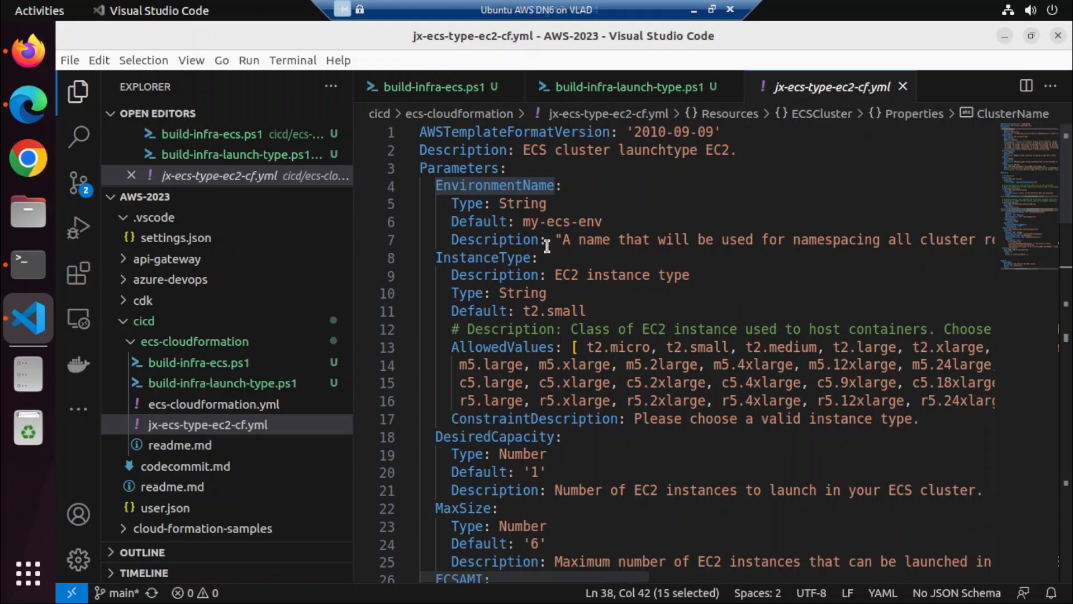
Examine the InstanceType parameter and its AllowedValues, and trace where InstanceType is used in the ContainerInstances launch configuration
{"action": "scroll", "coordinate": [530, 317], "scroll_direction": "down", "scroll_amount": 1}
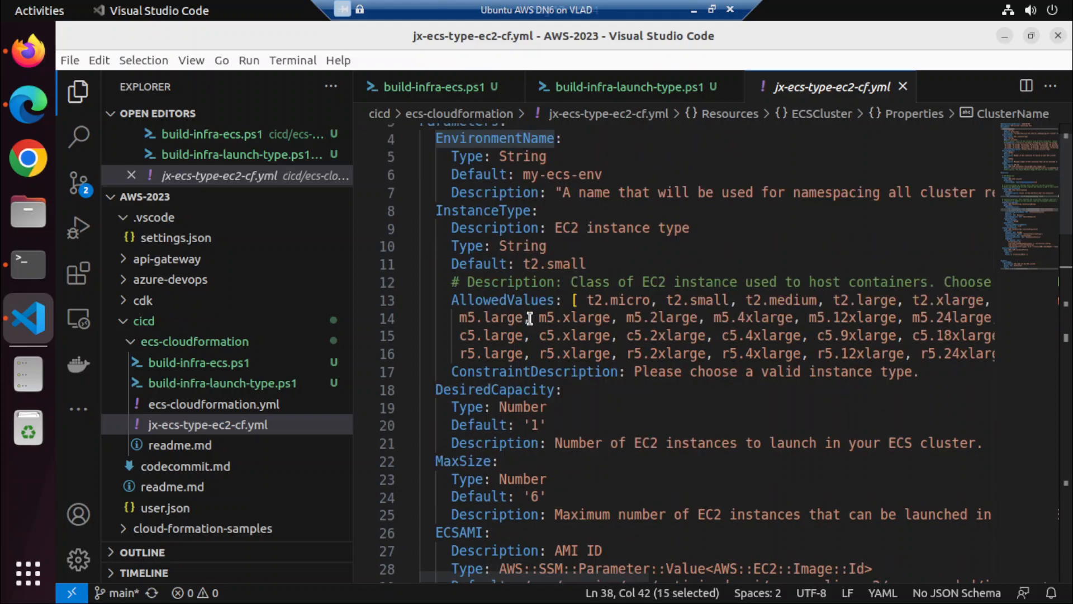
{"action": "scroll", "coordinate": [530, 318], "scroll_direction": "down", "scroll_amount": 1}
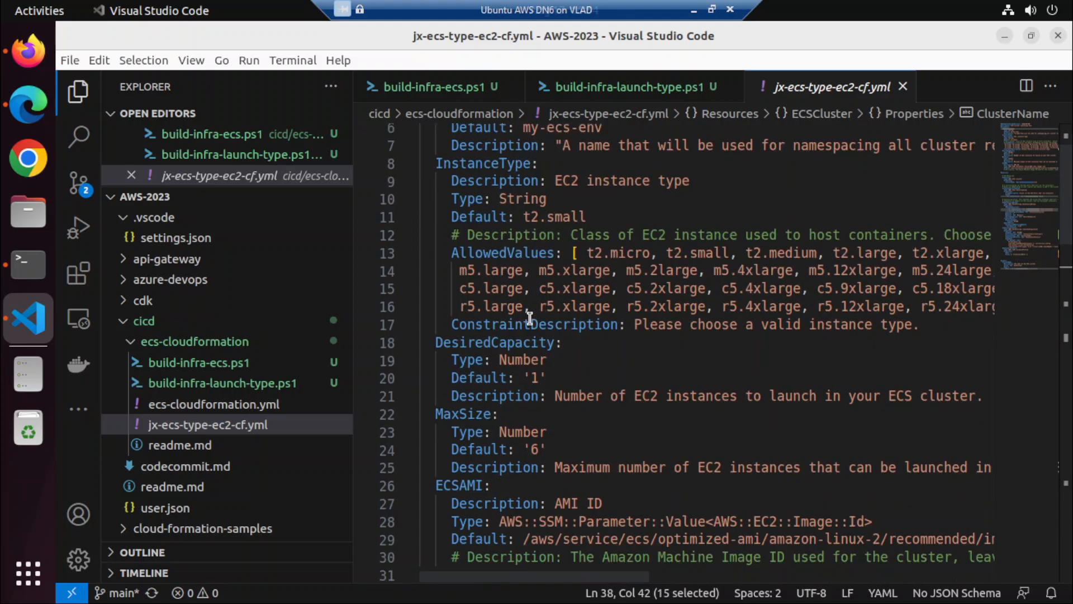
{"action": "left_click", "coordinate": [508, 253]}
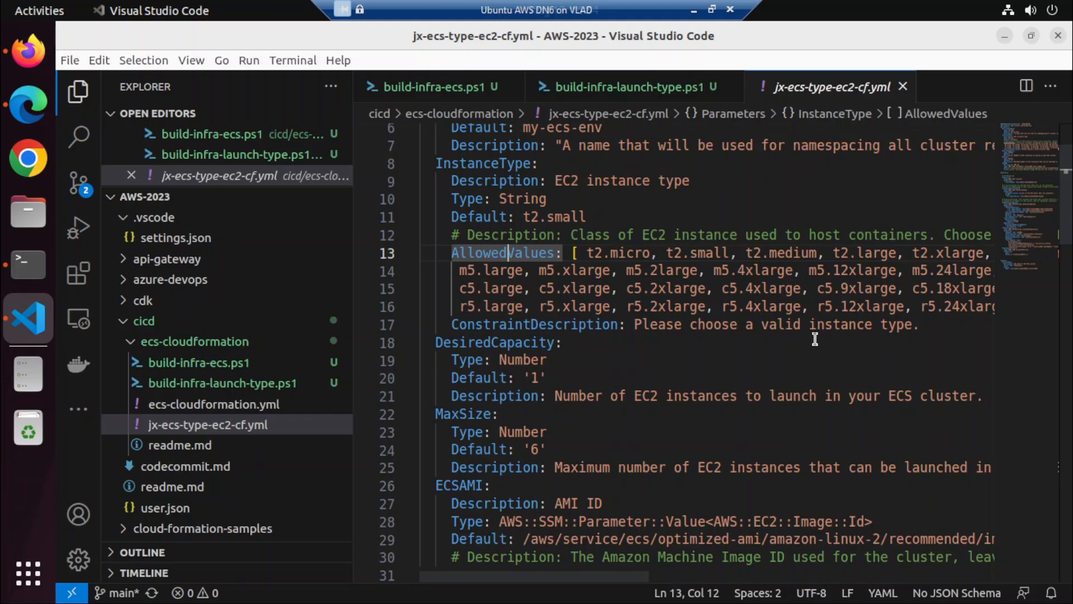
{"action": "double_click", "coordinate": [477, 166]}
{"action": "scroll", "coordinate": [586, 400], "scroll_direction": "down", "scroll_amount": 6}
{"action": "scroll", "coordinate": [587, 399], "scroll_direction": "down", "scroll_amount": 11}
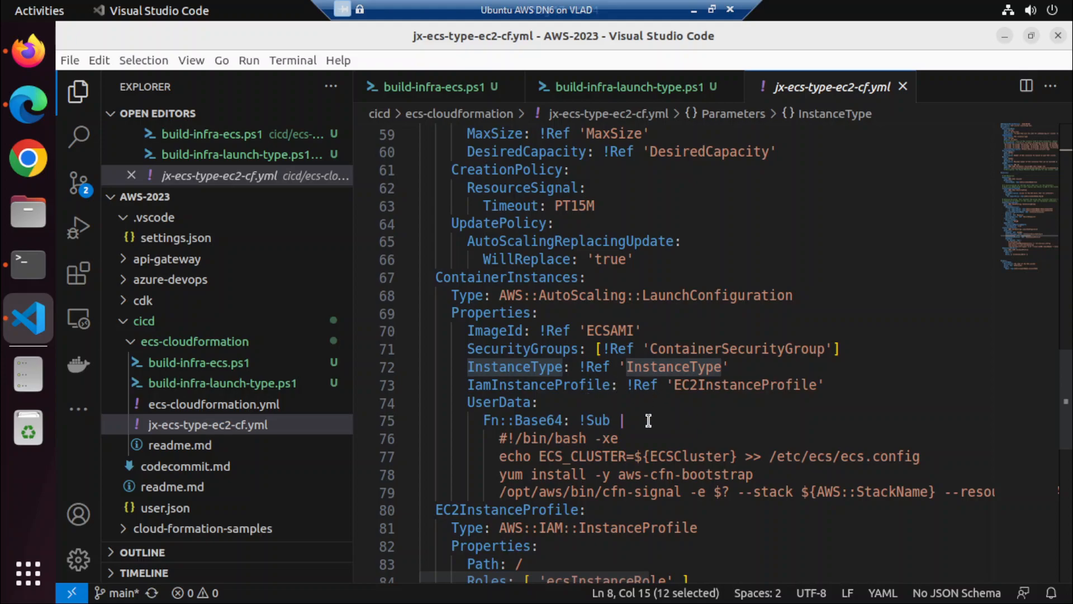
{"action": "scroll", "coordinate": [649, 421], "scroll_direction": "up", "scroll_amount": 18}
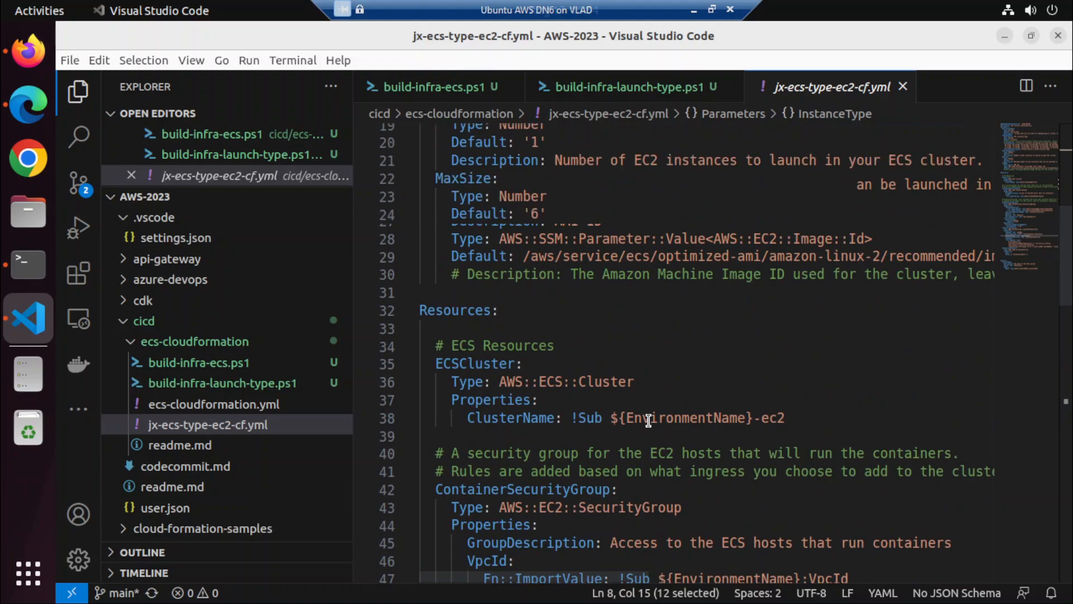
{"action": "scroll", "coordinate": [649, 420], "scroll_direction": "up", "scroll_amount": 1}
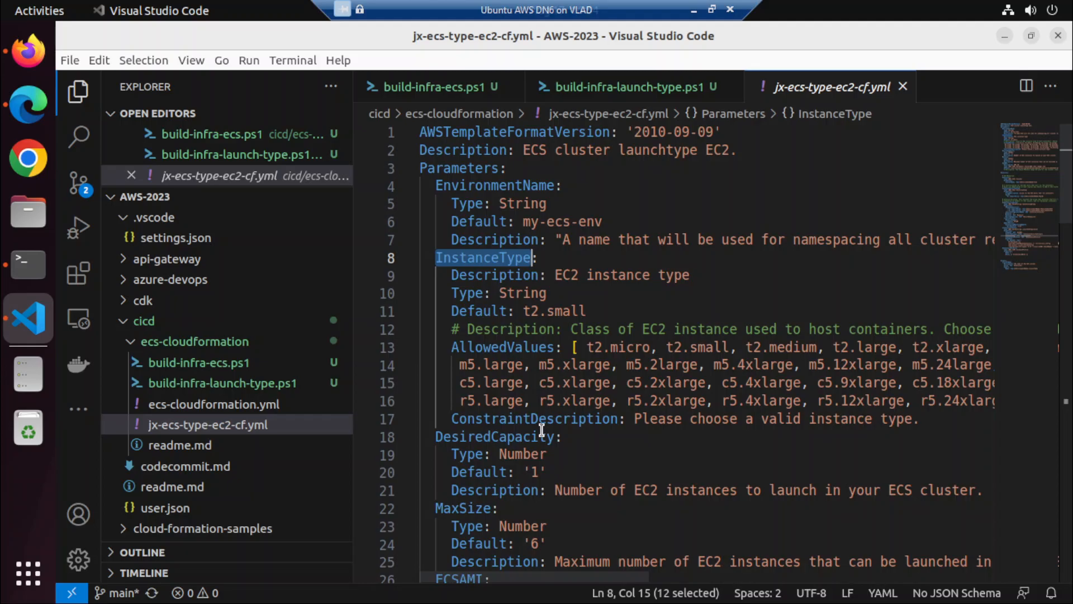
Review the template's ContainerInstances user data, the EC2InstanceProfile role and the Outputs section
{"action": "scroll", "coordinate": [542, 430], "scroll_direction": "down", "scroll_amount": 4}
{"action": "scroll", "coordinate": [542, 430], "scroll_direction": "down", "scroll_amount": 13}
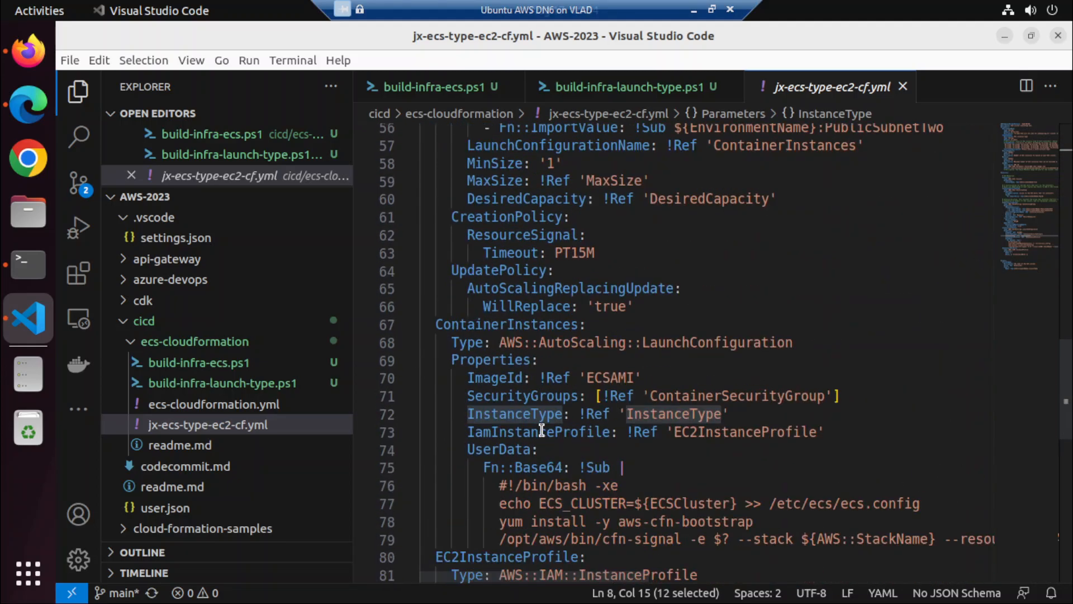
{"action": "scroll", "coordinate": [542, 429], "scroll_direction": "down", "scroll_amount": 1}
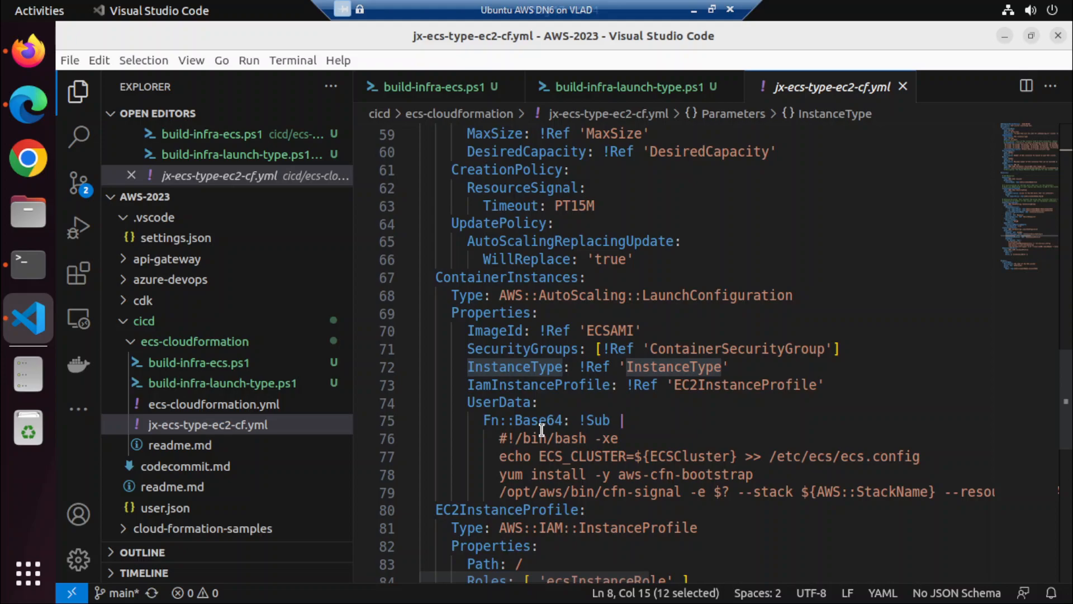
{"action": "scroll", "coordinate": [542, 429], "scroll_direction": "down", "scroll_amount": 1}
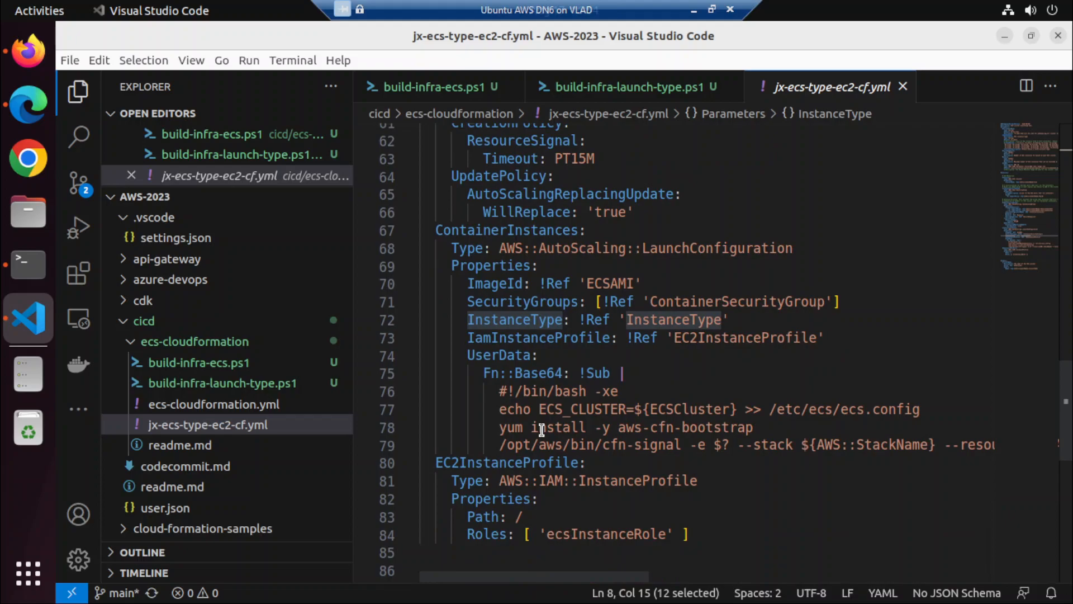
{"action": "scroll", "coordinate": [541, 429], "scroll_direction": "down", "scroll_amount": 2}
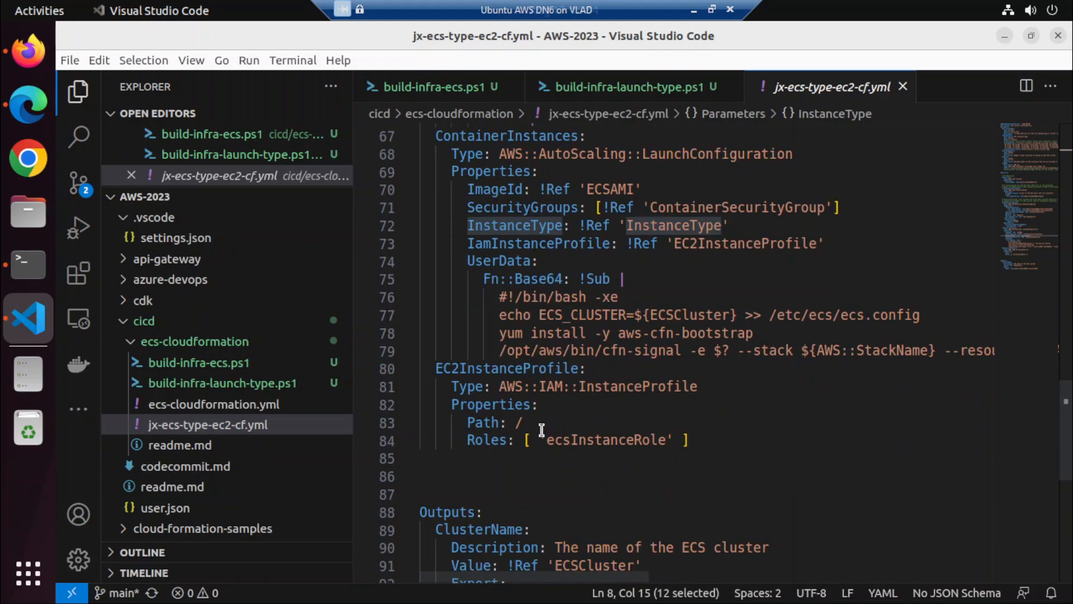
{"action": "scroll", "coordinate": [541, 429], "scroll_direction": "down", "scroll_amount": 2}
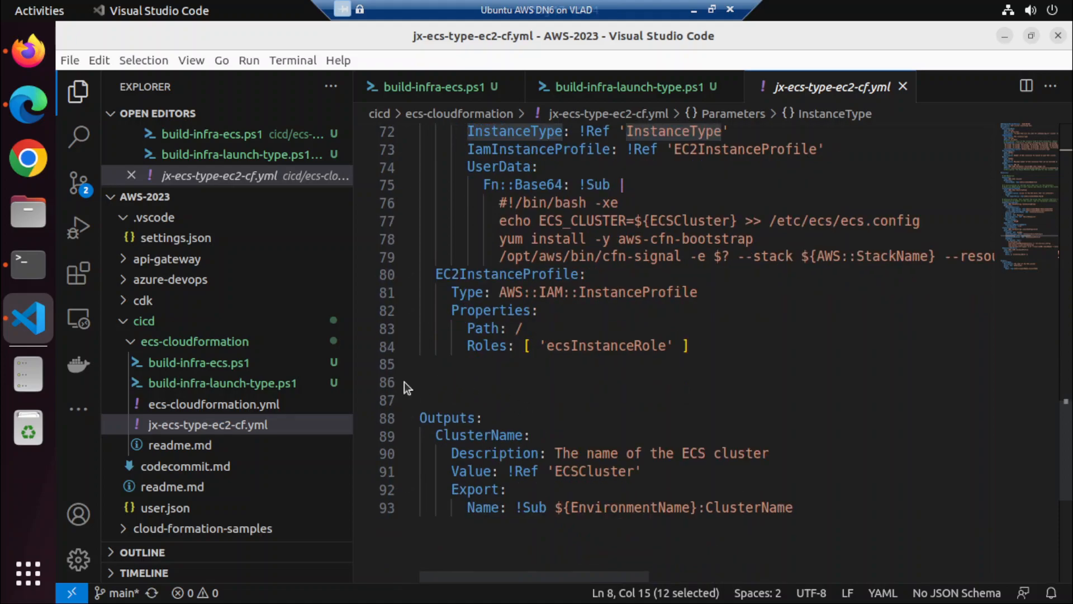
Run pwsh build-infra-launch-type.ps1 in the terminal, checking the script's name in Visual Studio Code before completing the command
{"action": "left_click", "coordinate": [29, 50]}
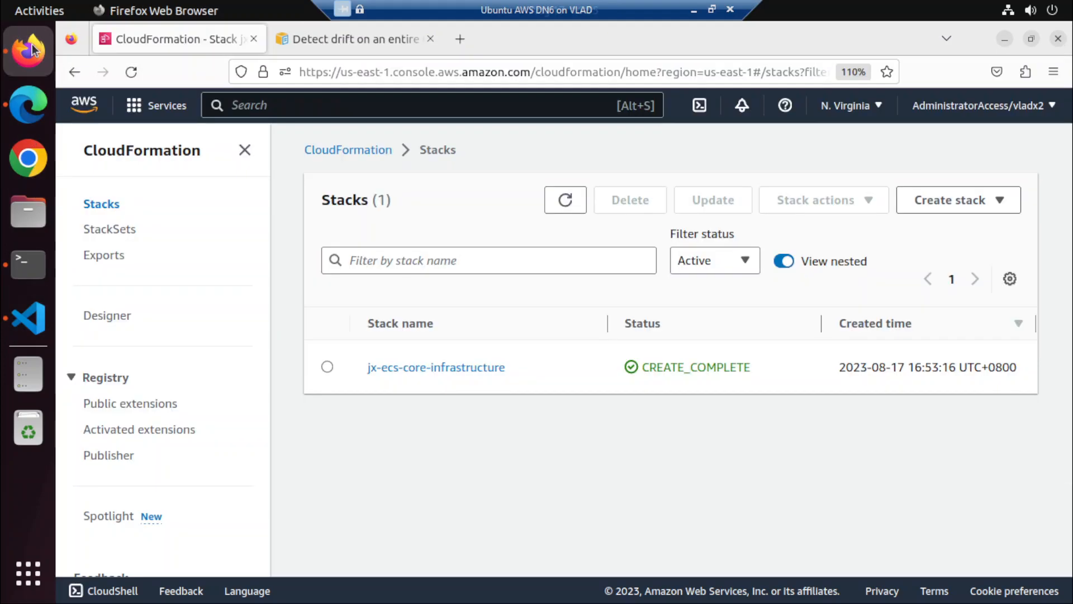
{"action": "left_click", "coordinate": [28, 266]}
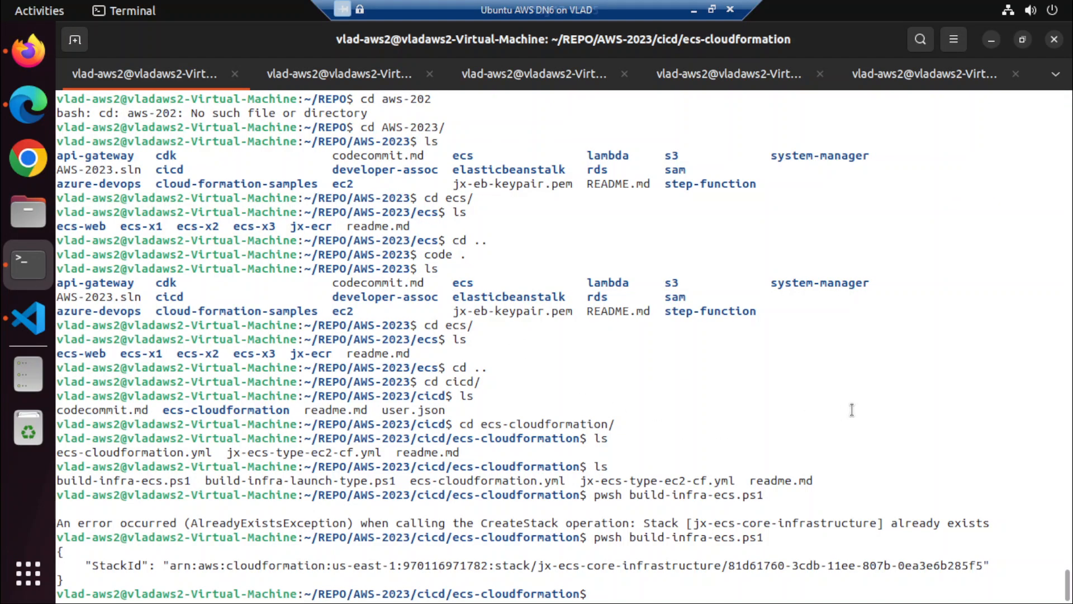
{"action": "type", "text": "pwsh bu"}
{"action": "key", "text": "Tab"}
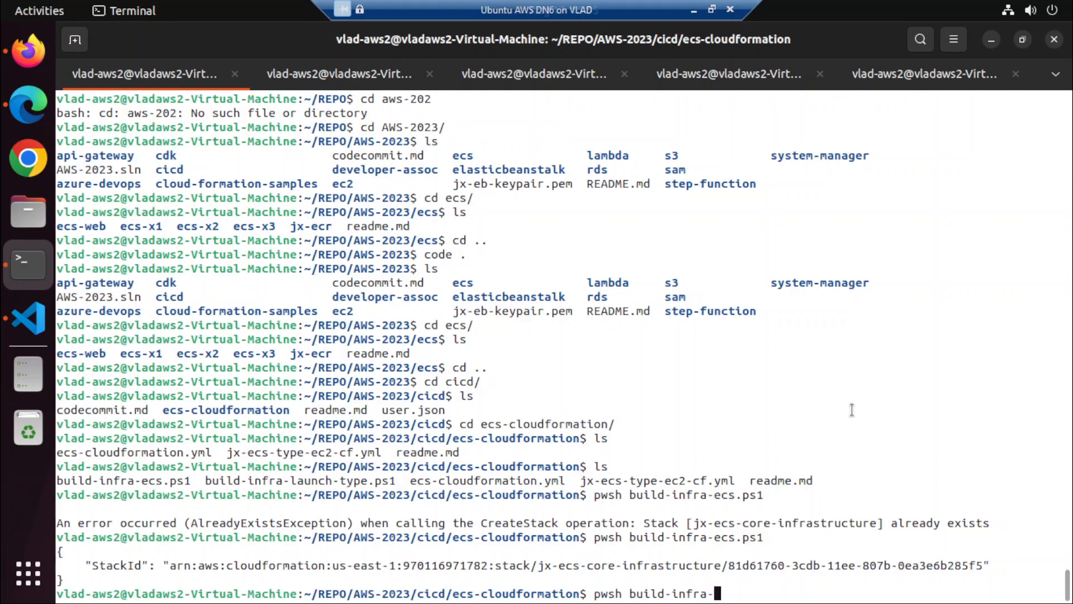
{"action": "key", "text": "alt+Tab"}
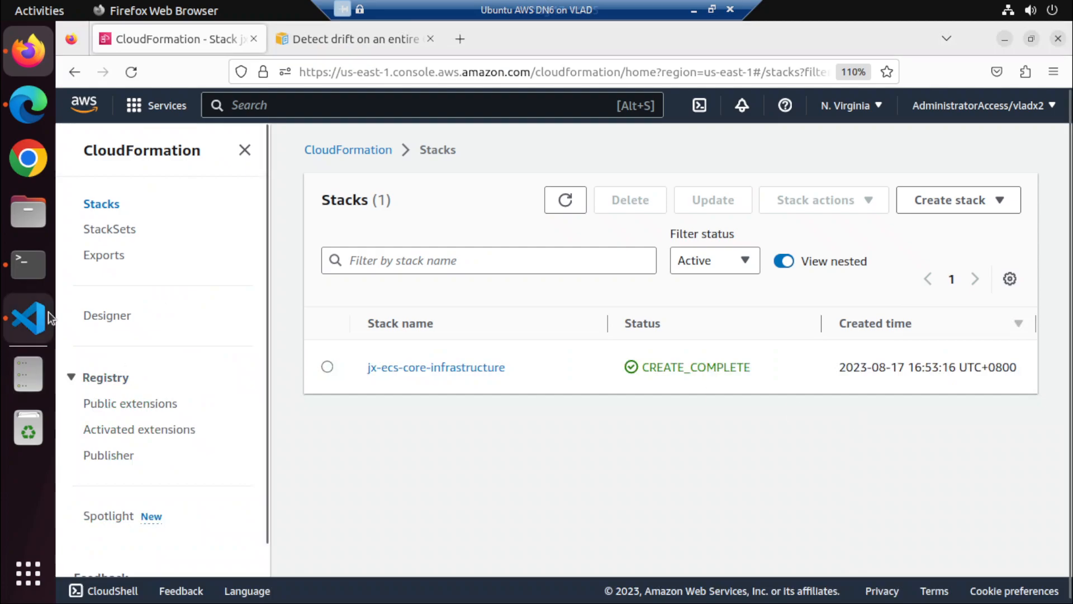
{"action": "left_click", "coordinate": [28, 318]}
{"action": "key", "text": "alt"}
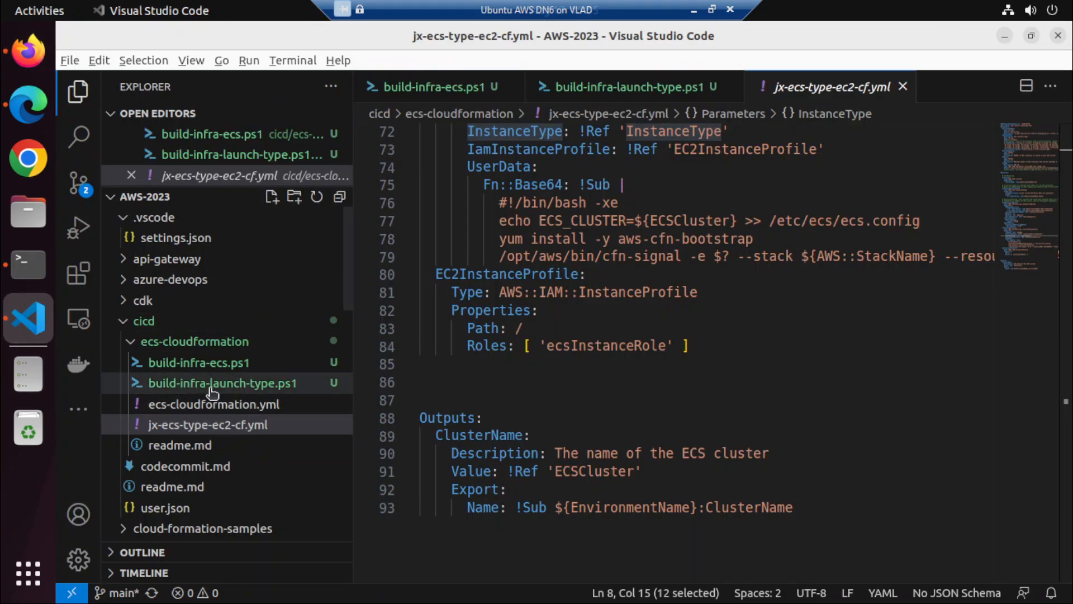
{"action": "key", "text": "alt+Tab"}
{"action": "key", "text": "alt+Tab"}
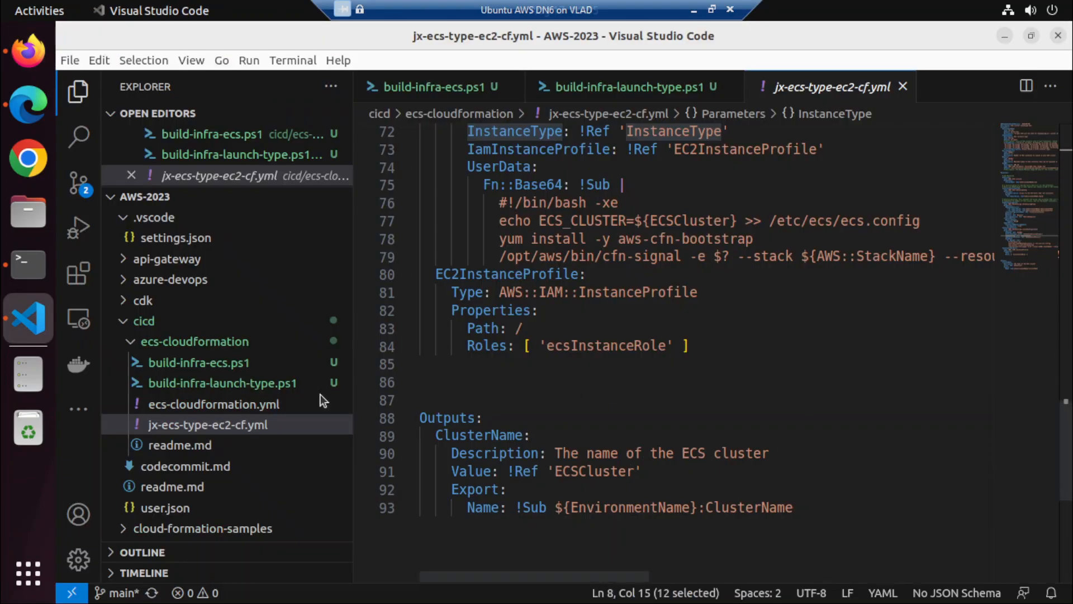
{"action": "key", "text": "alt+Tab"}
{"action": "key", "text": "alt+Tab"}
{"action": "key", "text": "alt+Tab"}
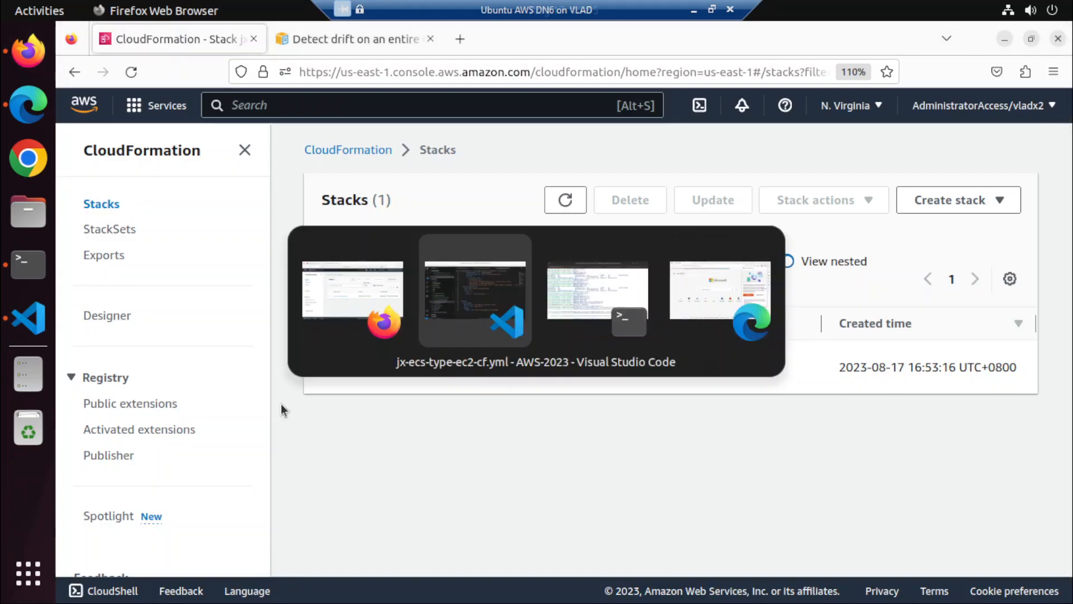
{"action": "type", "text": "ld-infra-"}
{"action": "key", "text": "Tab"}
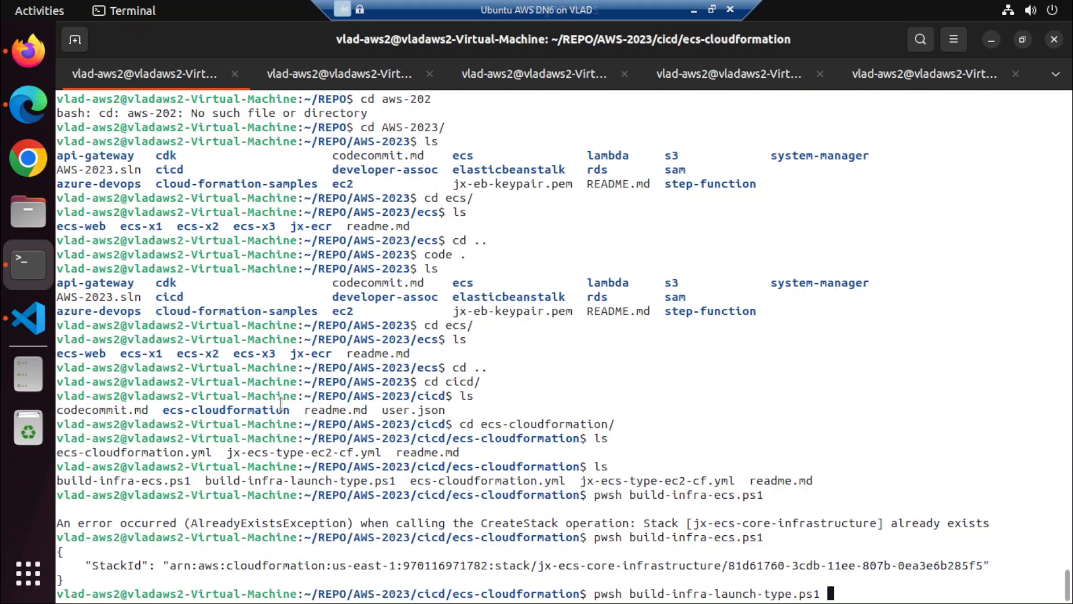
{"action": "key", "text": "Return"}
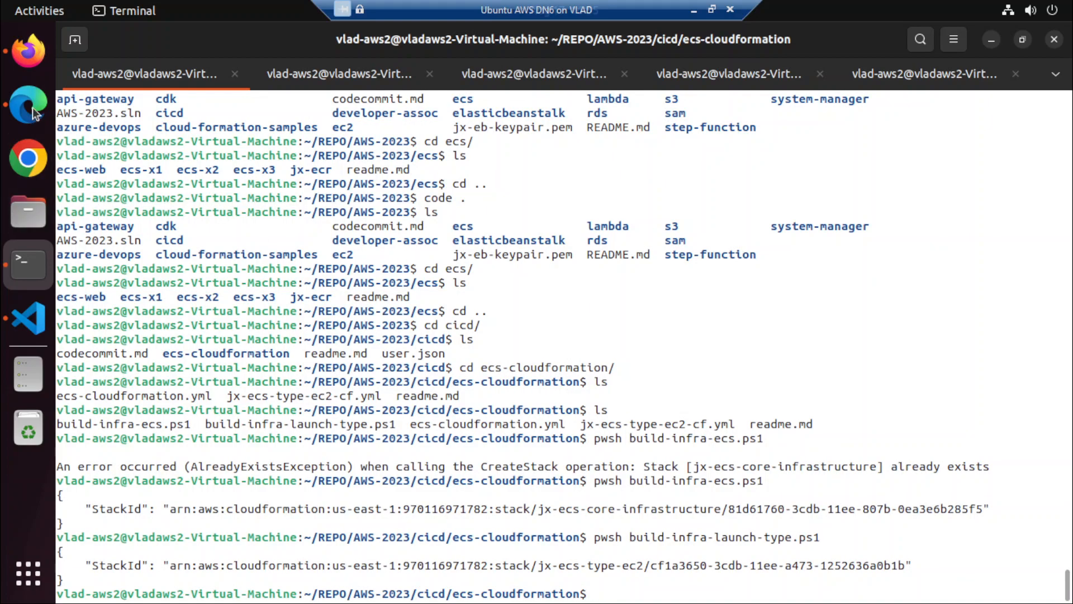
Switch to Firefox and refresh the CloudFormation stacks list to check the creation status of the jx-ecs-type-ec2 stack
{"action": "left_click", "coordinate": [38, 42]}
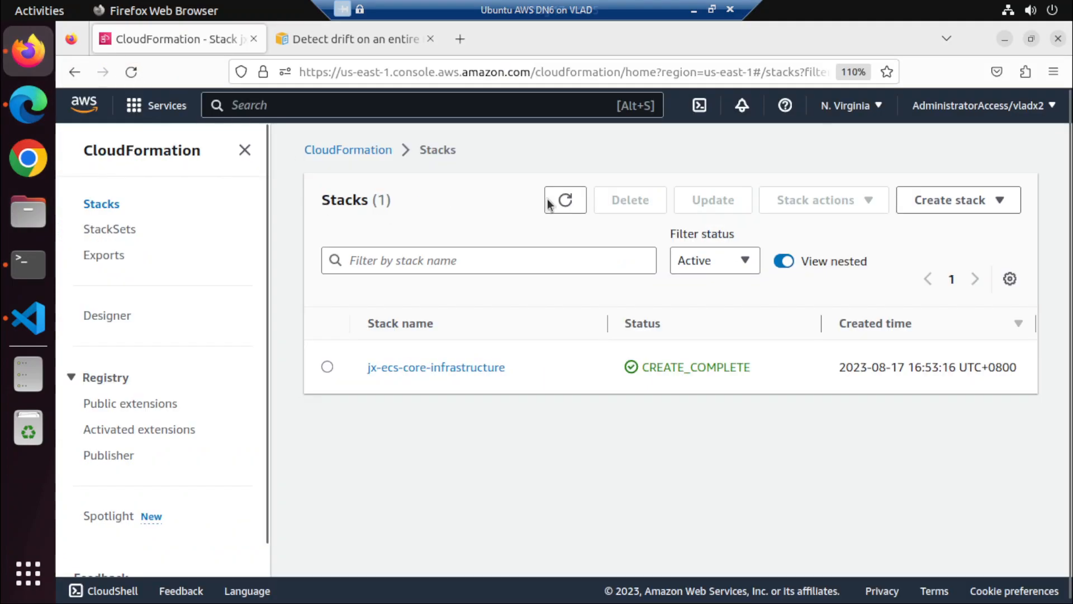
{"action": "left_click", "coordinate": [562, 200]}
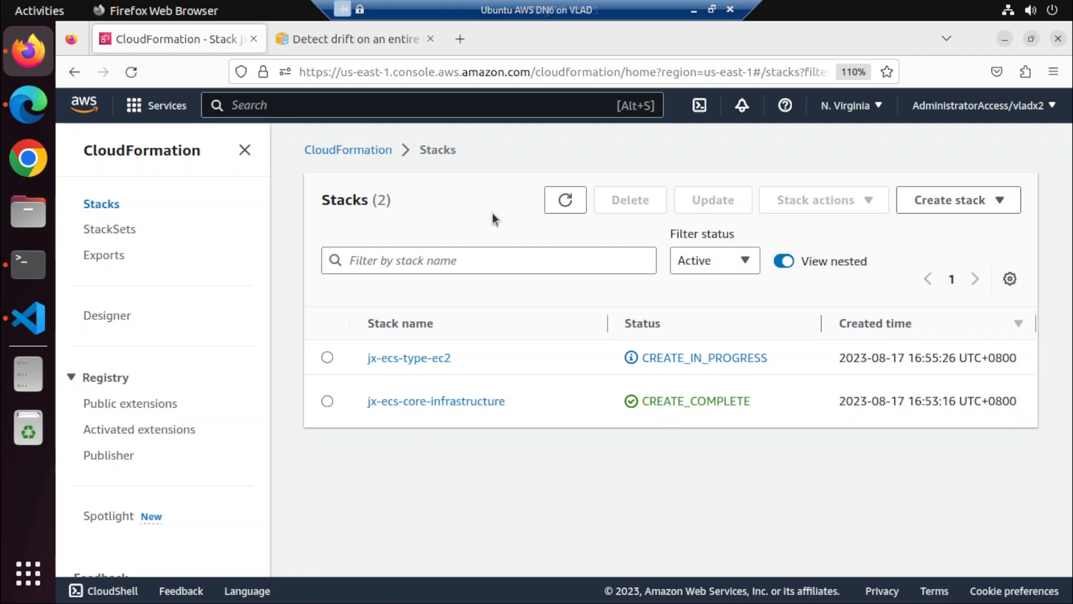
{"action": "left_click", "coordinate": [572, 200]}
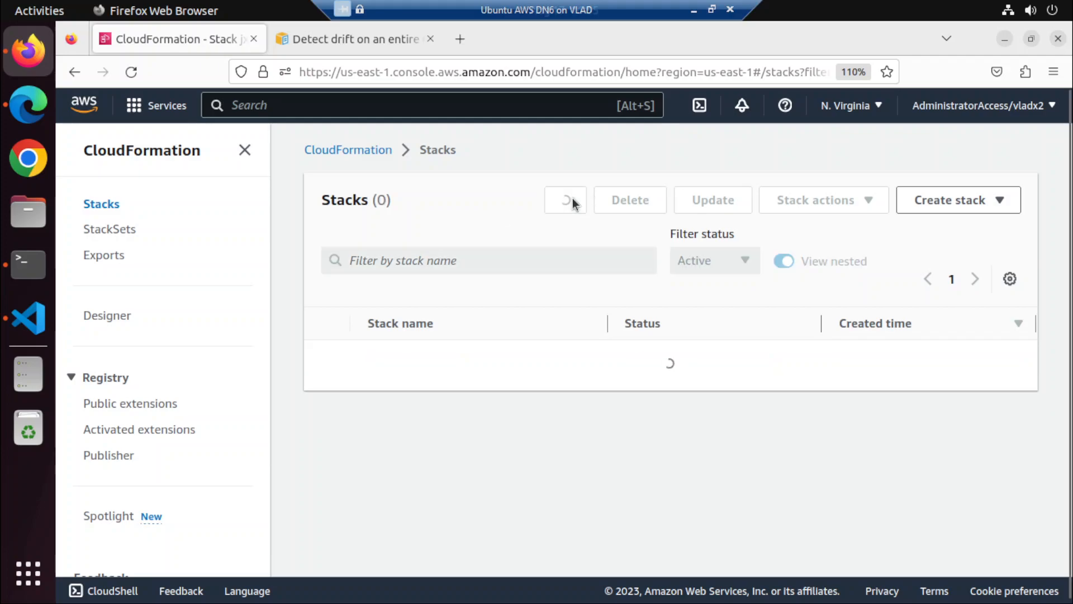
Replace the drift detection documentation tab with a new empty browser tab, and switch to the terminal
{"action": "left_click", "coordinate": [352, 44]}
{"action": "left_click", "coordinate": [430, 39]}
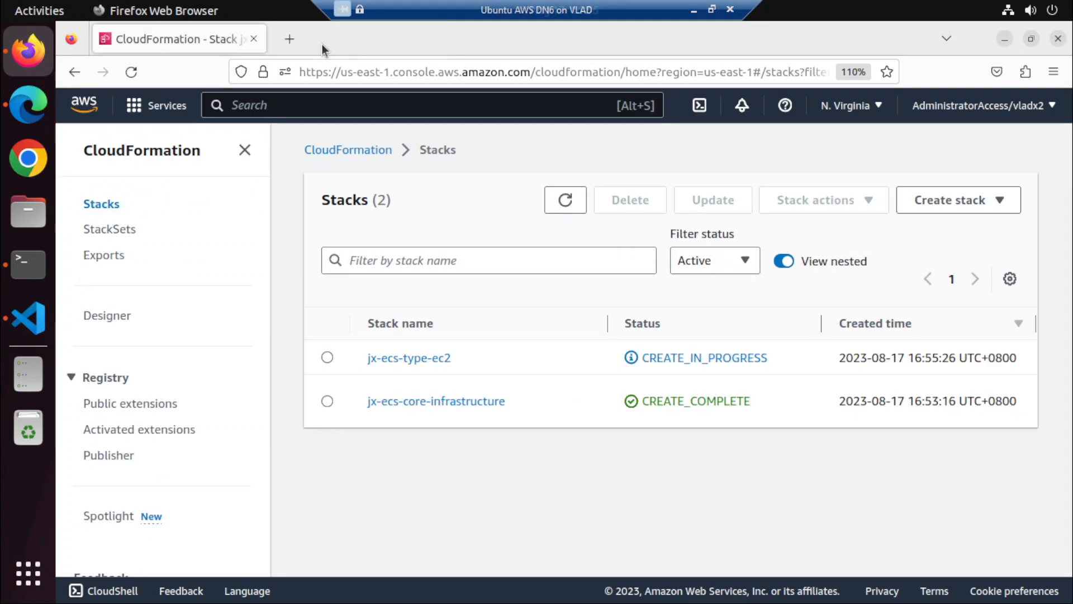
{"action": "left_click", "coordinate": [283, 40]}
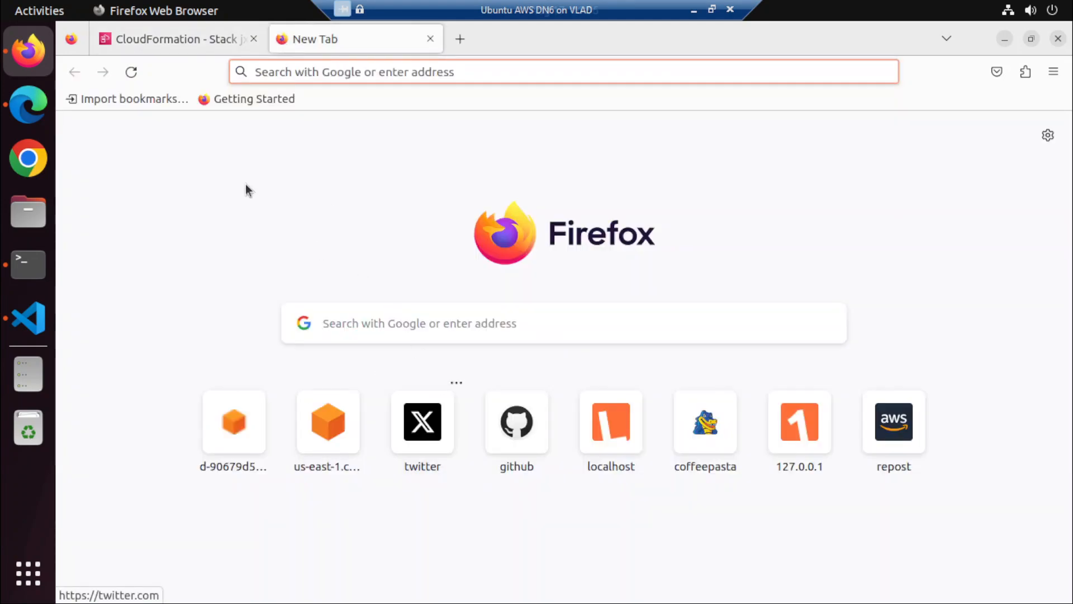
{"action": "left_click", "coordinate": [193, 35]}
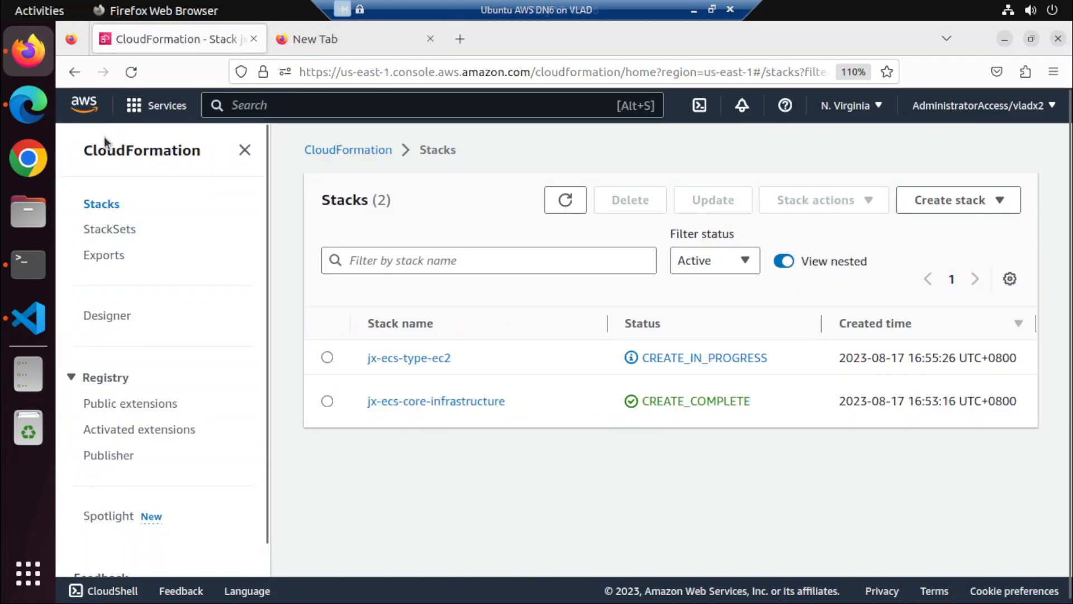
{"action": "left_click", "coordinate": [21, 261]}
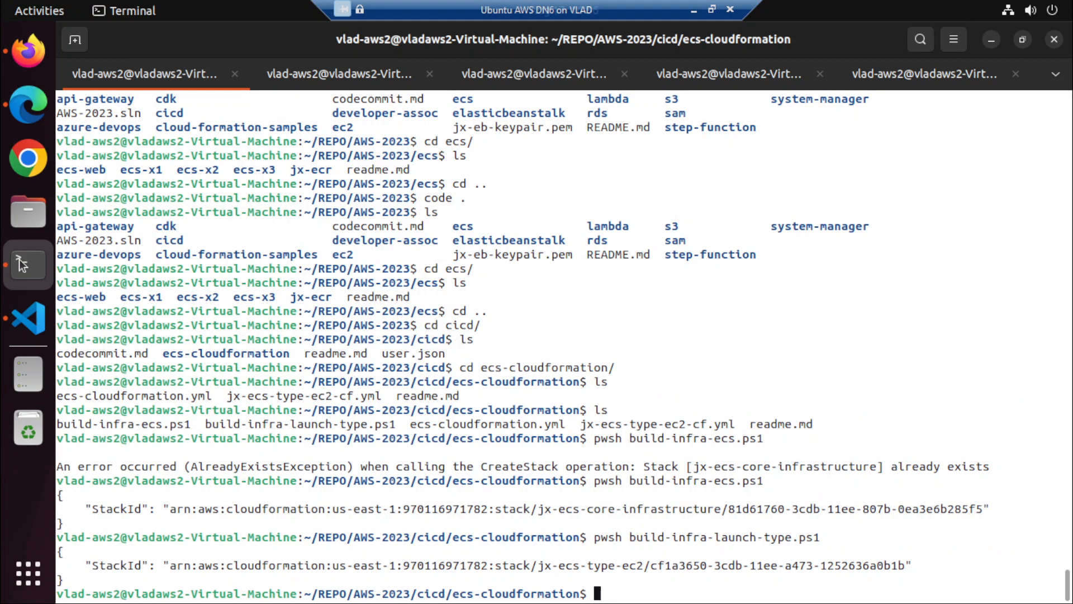
Switch to Firefox, examine the jx-ecs-type-ec2 stack's overview and events, and return to the stacks list to refresh it
{"action": "left_click", "coordinate": [28, 50]}
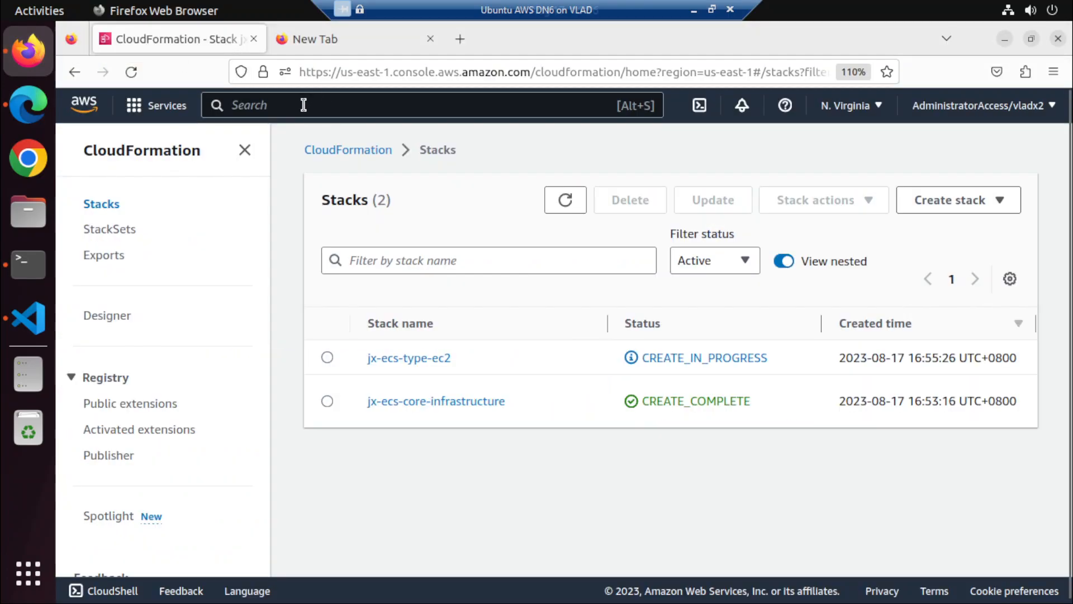
{"action": "left_click", "coordinate": [132, 71]}
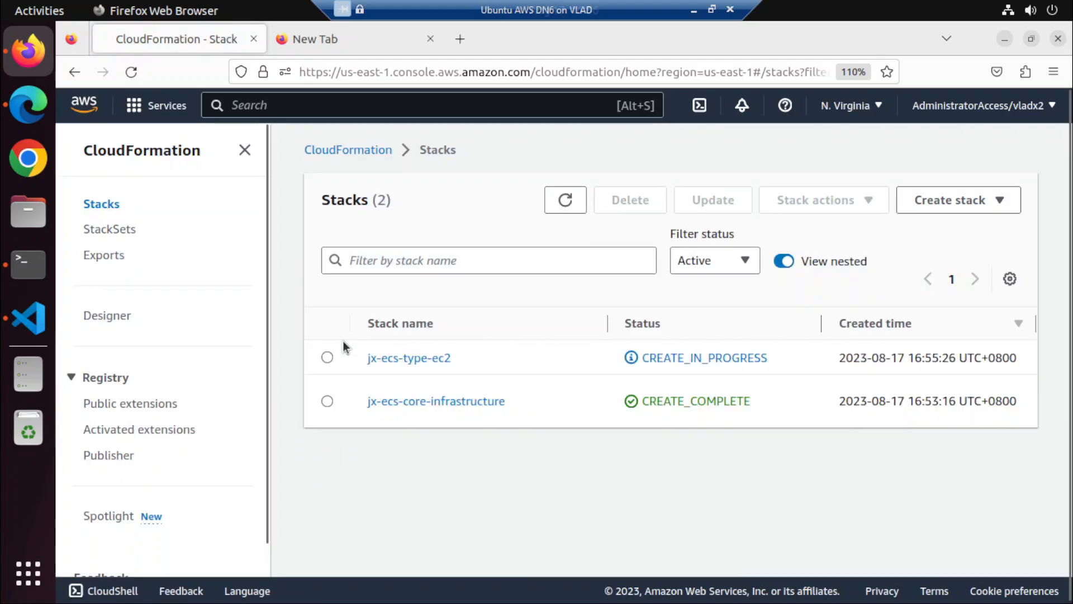
{"action": "left_click", "coordinate": [392, 357]}
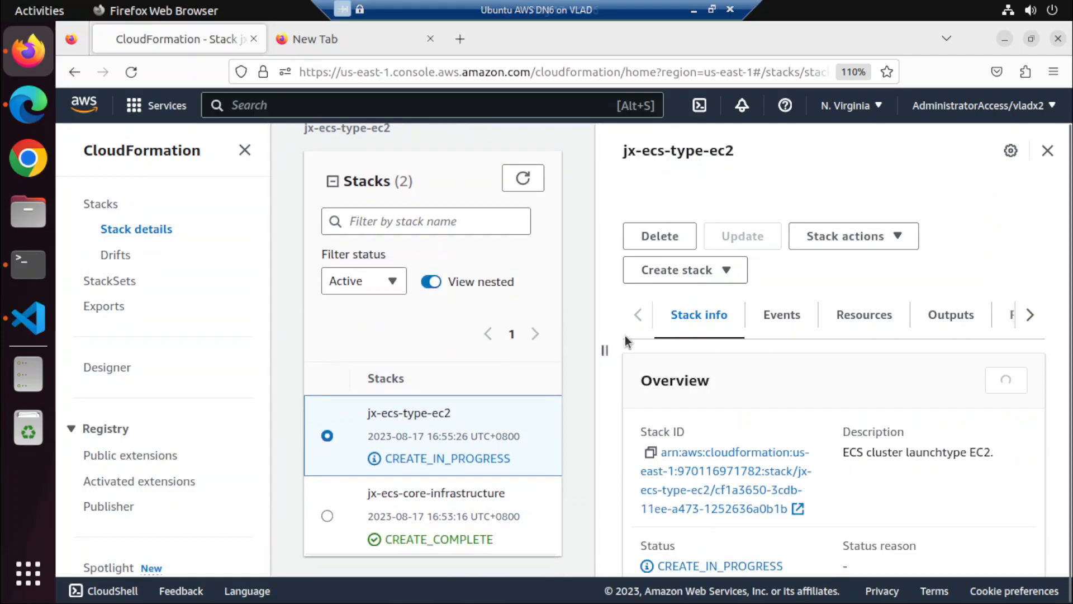
{"action": "scroll", "coordinate": [807, 336], "scroll_direction": "down", "scroll_amount": 5}
{"action": "scroll", "coordinate": [807, 335], "scroll_direction": "up", "scroll_amount": 4}
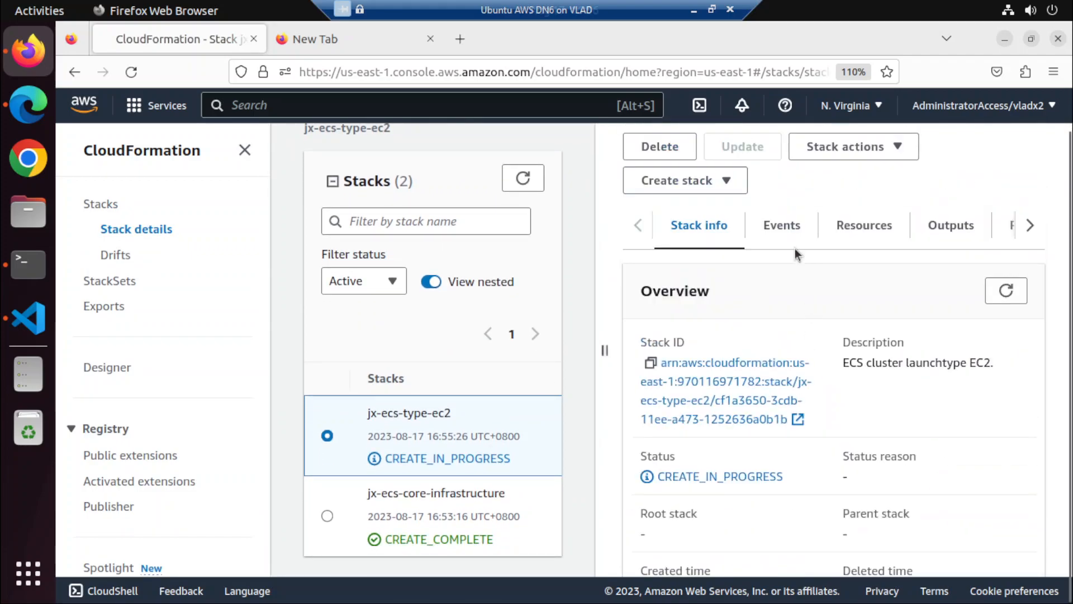
{"action": "left_click", "coordinate": [781, 223]}
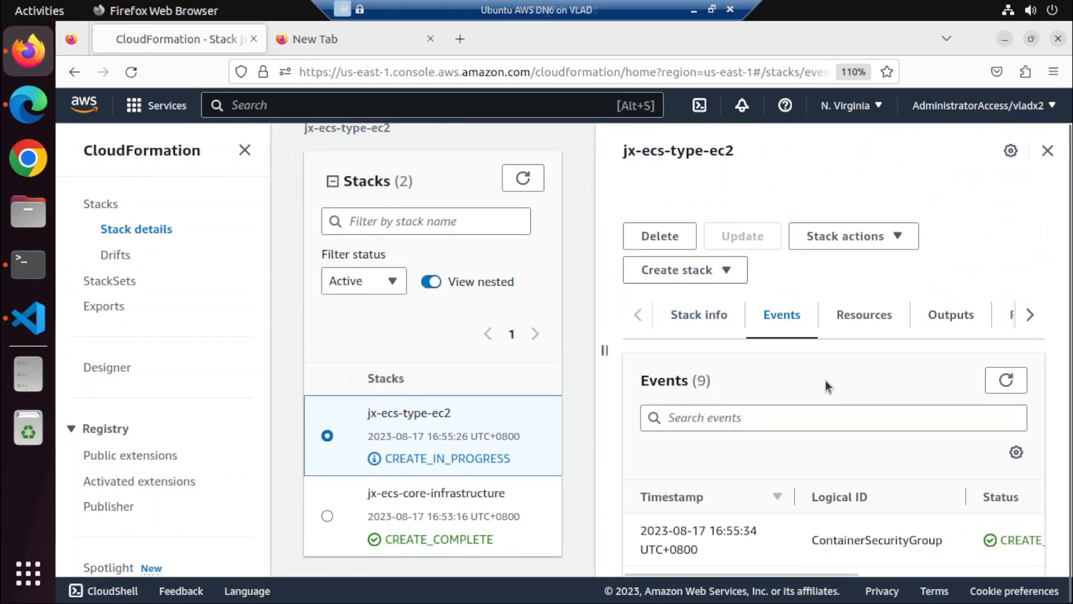
{"action": "scroll", "coordinate": [825, 380], "scroll_direction": "down", "scroll_amount": 3}
{"action": "scroll", "coordinate": [825, 380], "scroll_direction": "up", "scroll_amount": 3}
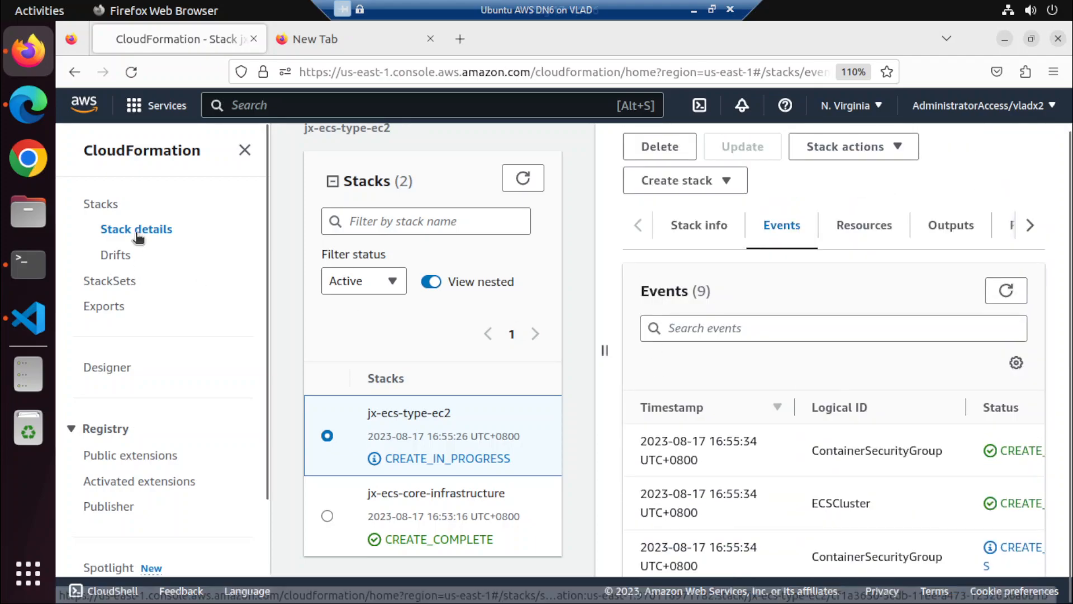
{"action": "left_click", "coordinate": [114, 211]}
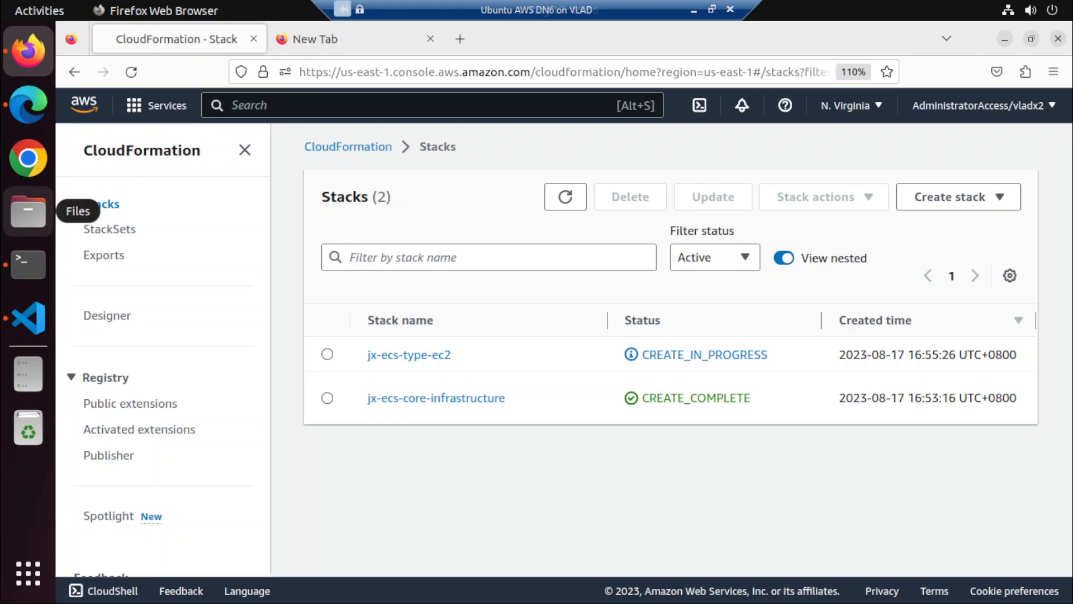
{"action": "left_click", "coordinate": [568, 200]}
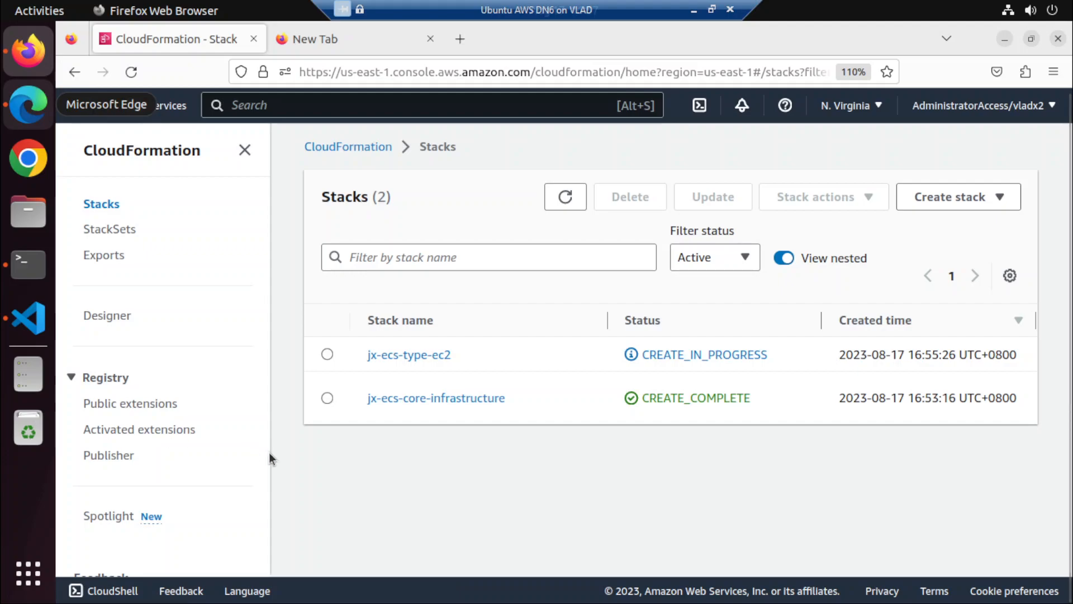
Switch to Visual Studio Code and create a file named delete-infra.ps1 in the ecs-cloudformation folder
{"action": "left_click", "coordinate": [39, 323]}
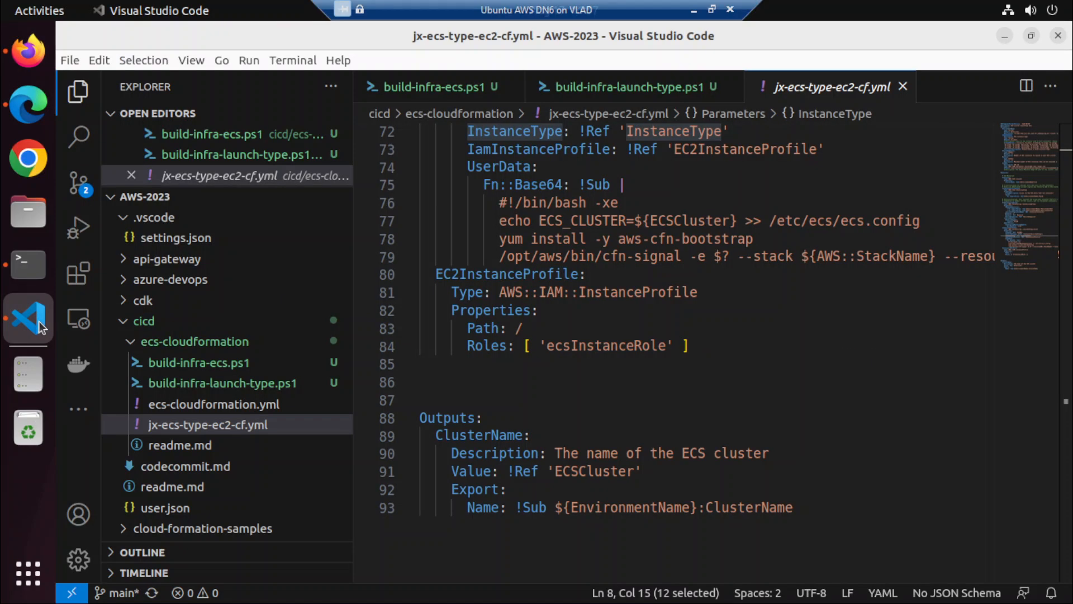
{"action": "left_click", "coordinate": [38, 259]}
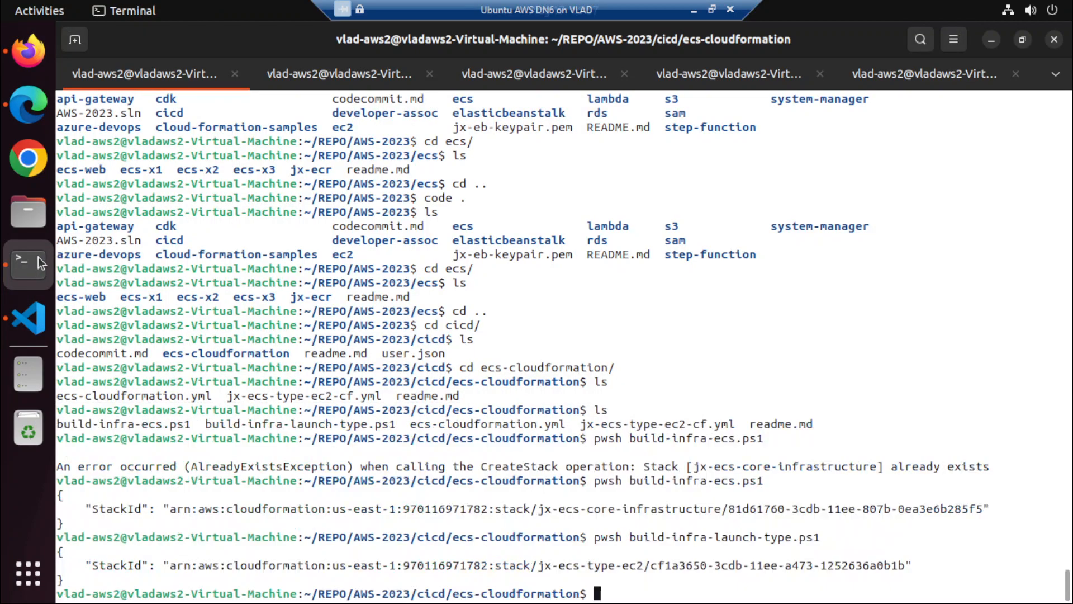
{"action": "left_click", "coordinate": [26, 322]}
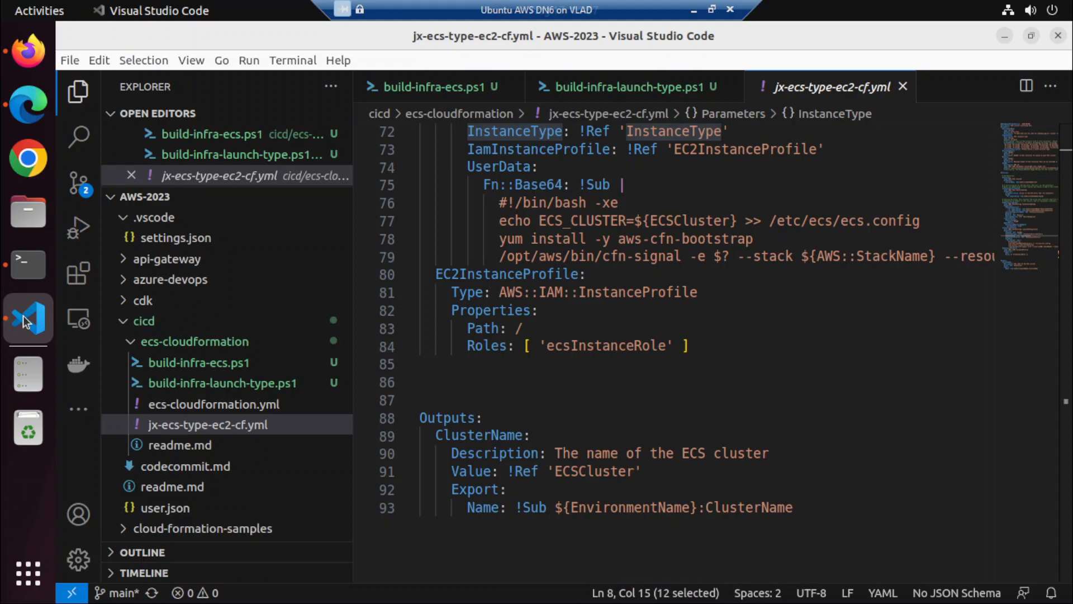
{"action": "right_click", "coordinate": [196, 341]}
{"action": "left_click", "coordinate": [237, 285]}
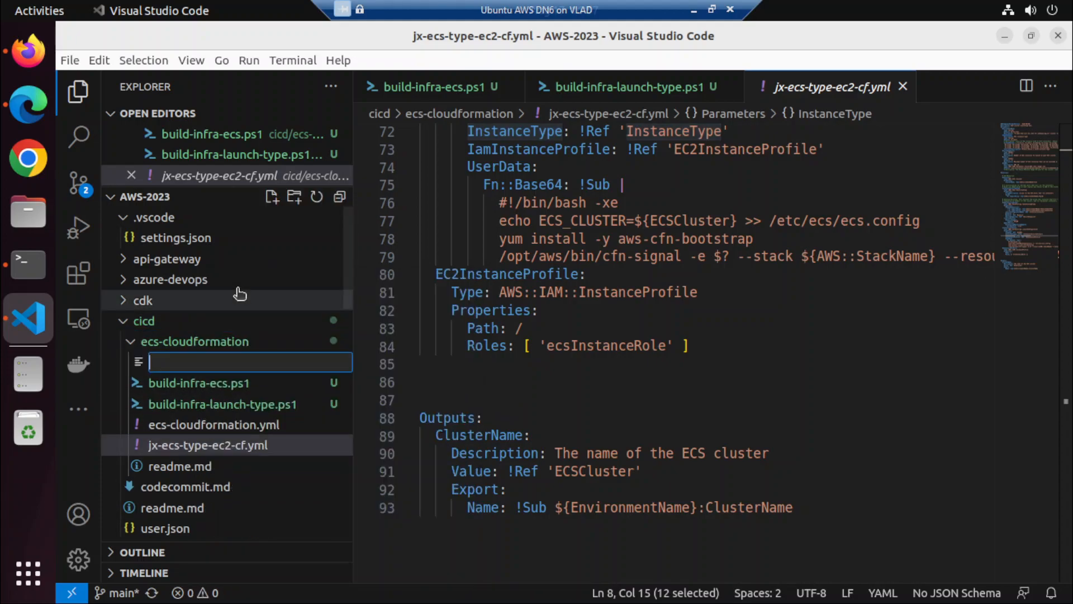
{"action": "type", "text": "delete-infra.ps1"}
{"action": "key", "text": "Return"}
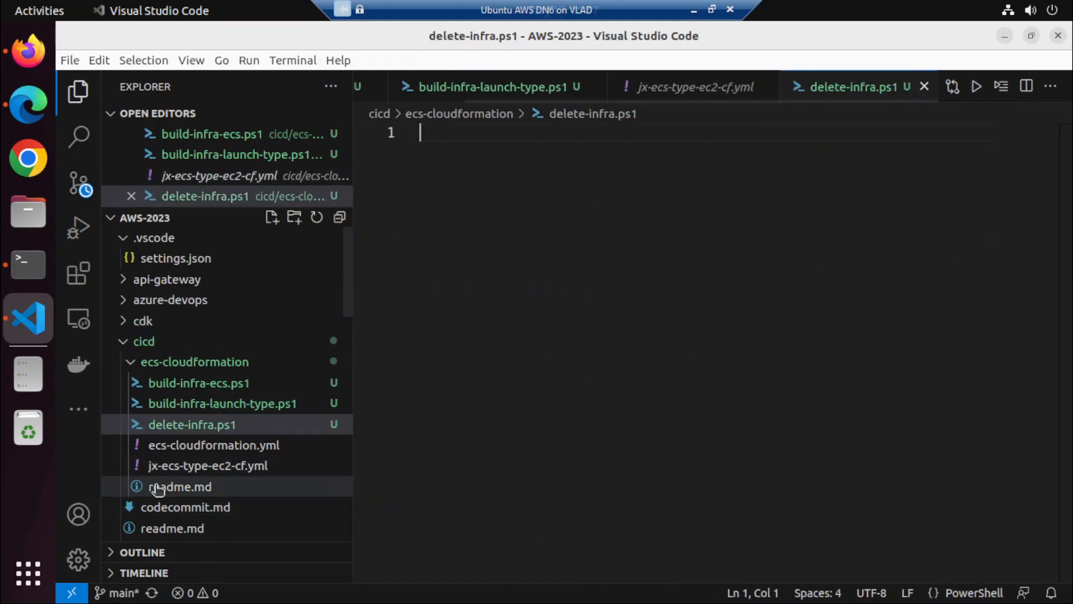
Copy the delete-stack command for jx-ecs-core-infrastructure from the ecs-cloudformation readme.md into delete-infra.ps1
{"action": "left_click", "coordinate": [156, 487]}
{"action": "scroll", "coordinate": [563, 257], "scroll_direction": "up", "scroll_amount": 3}
{"action": "scroll", "coordinate": [564, 257], "scroll_direction": "up", "scroll_amount": 2}
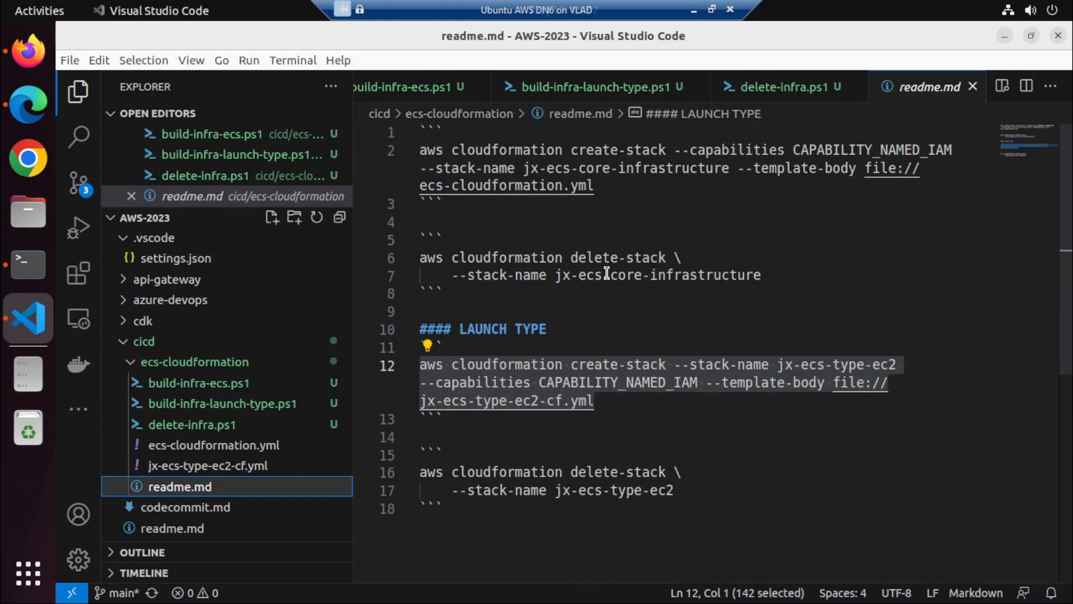
{"action": "left_click_drag", "start_coordinate": [774, 274], "coordinate": [368, 251]}
{"action": "key", "text": "ctrl+c"}
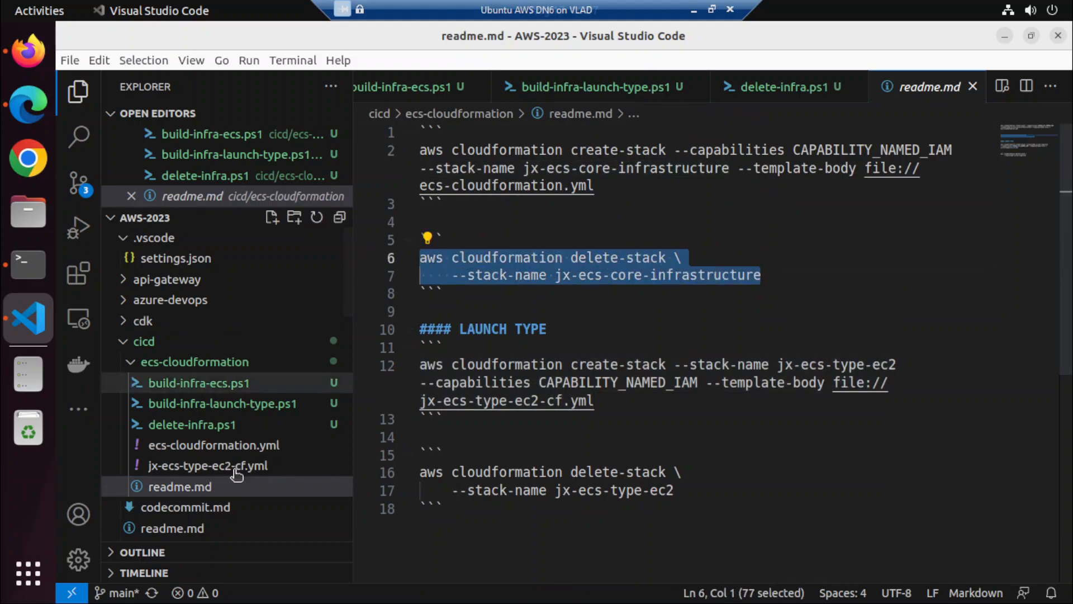
{"action": "left_click", "coordinate": [192, 425]}
{"action": "left_click", "coordinate": [580, 344]}
{"action": "key", "text": "ctrl+v"}
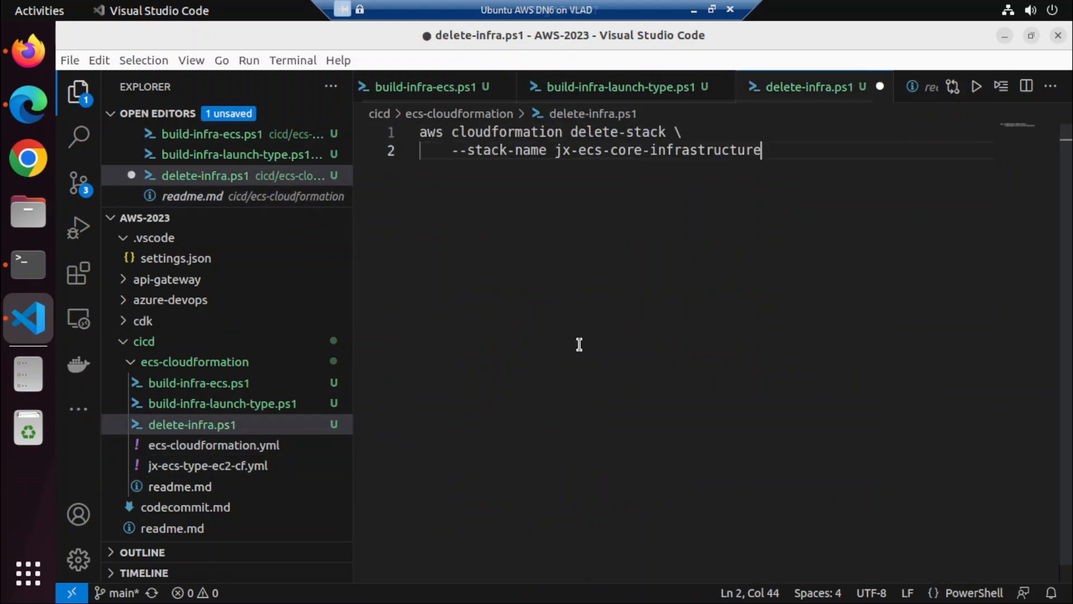
Copy the delete-stack command for jx-ecs-type-ec2 from readme.md into delete-infra.ps1, one blank line below the first command
{"action": "left_click", "coordinate": [226, 491]}
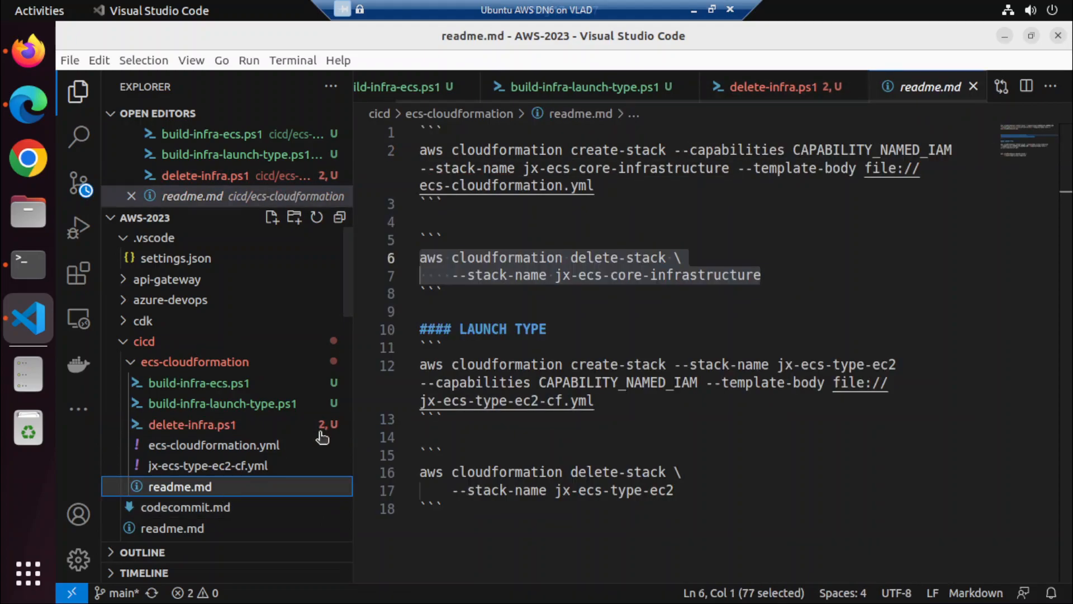
{"action": "left_click_drag", "start_coordinate": [730, 491], "coordinate": [388, 471]}
{"action": "key", "text": "ctrl+c"}
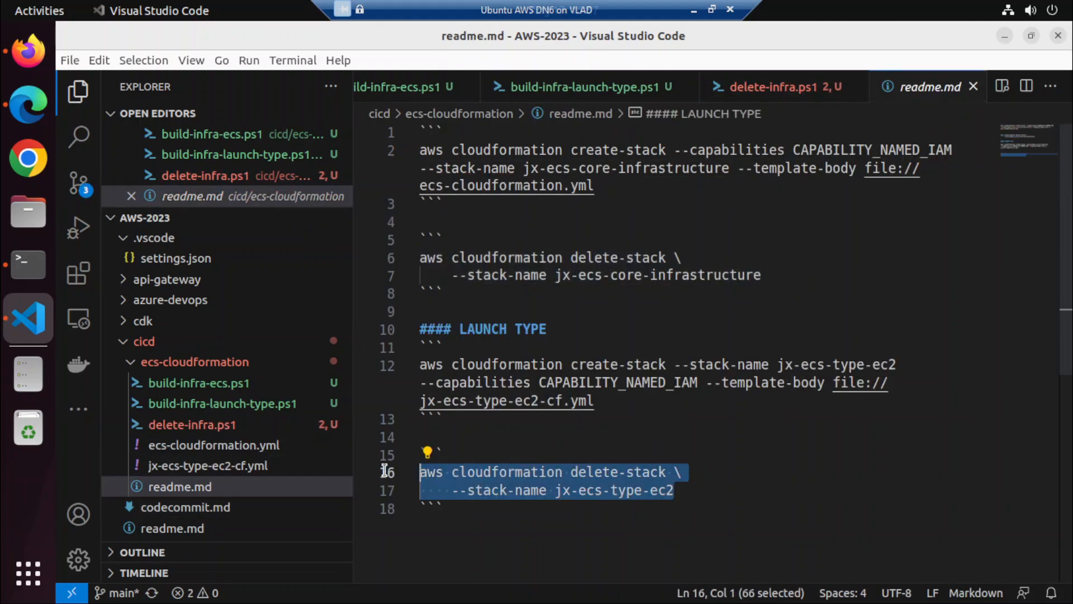
{"action": "left_click", "coordinate": [186, 426]}
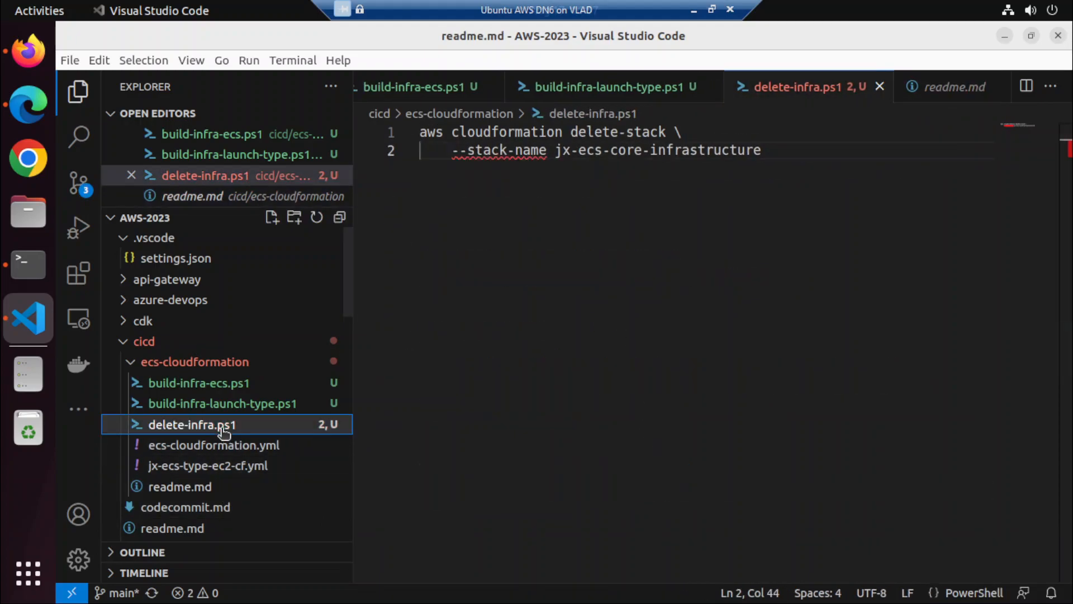
{"action": "left_click", "coordinate": [772, 146]}
{"action": "key", "text": "Return"}
{"action": "key", "text": "Return"}
{"action": "key", "text": "ctrl+v"}
Join each delete-stack command in delete-infra.ps1 into a single line without the backslash, and save the file
{"action": "key", "text": "Up"}
{"action": "key", "text": "Home"}
{"action": "key", "text": "shift+Home"}
{"action": "key", "text": "BackSpace"}
{"action": "key", "text": "Down"}
{"action": "key", "text": "Home"}
{"action": "key", "text": "shift+Up"}
{"action": "key", "text": "shift+End"}
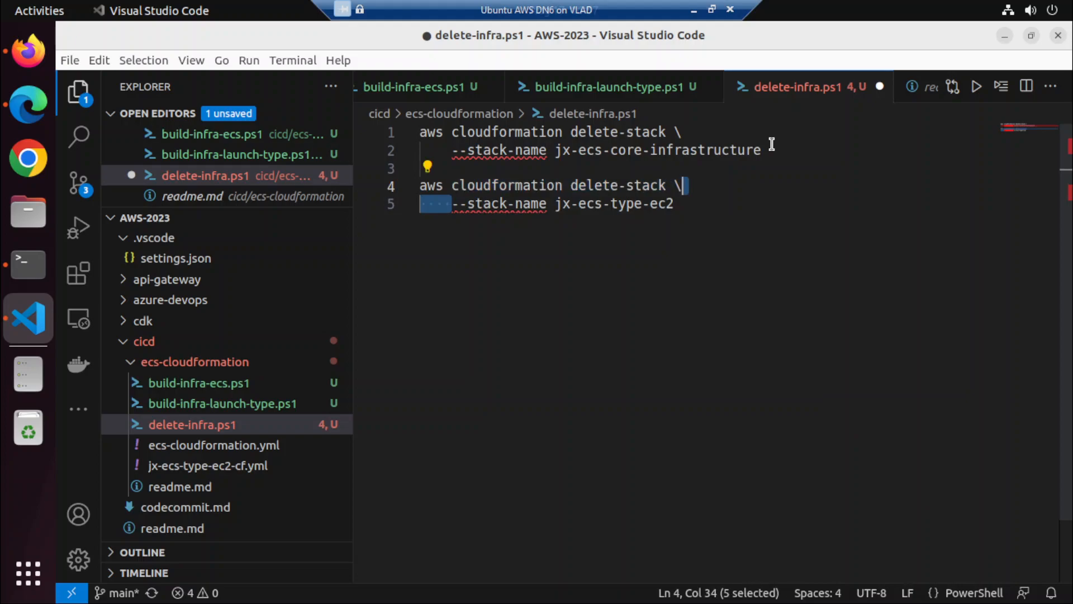
{"action": "key", "text": "BackSpace"}
{"action": "key", "text": "BackSpace"}
{"action": "key", "text": "Up"}
{"action": "key", "text": "Up"}
{"action": "key", "text": "Home"}
{"action": "key", "text": "shift+Up"}
{"action": "key", "text": "shift+End"}
{"action": "key", "text": "shift+Left"}
{"action": "key", "text": "BackSpace"}
{"action": "key", "text": "ctrl+s"}
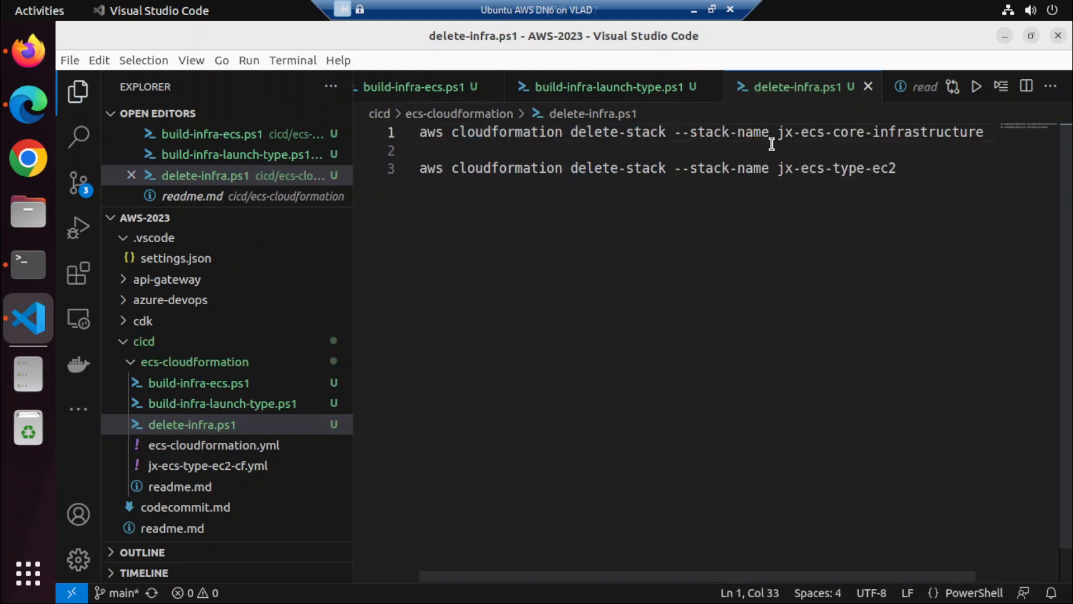
Switch to Firefox and refresh the CloudFormation stacks list repeatedly to check the creation status of jx-ecs-type-ec2
{"action": "left_click", "coordinate": [29, 67]}
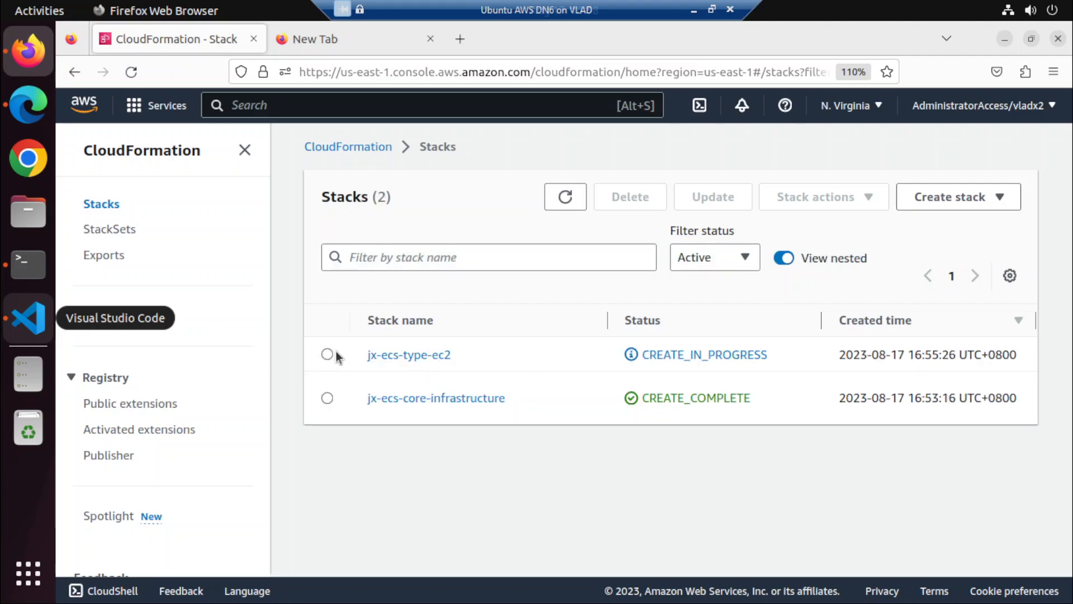
{"action": "left_click", "coordinate": [565, 198]}
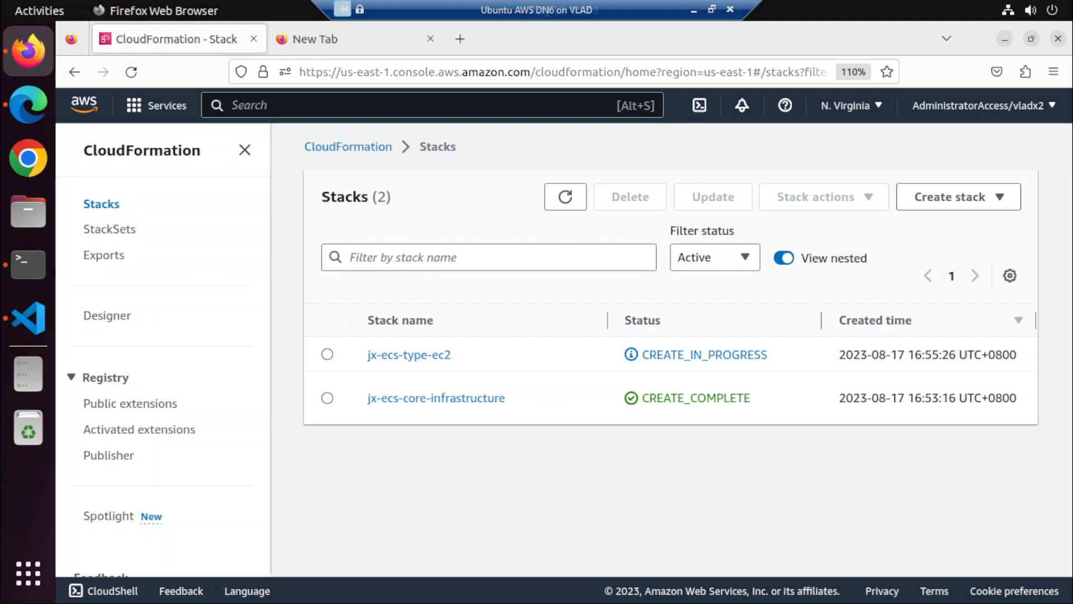
{"action": "left_click", "coordinate": [575, 200]}
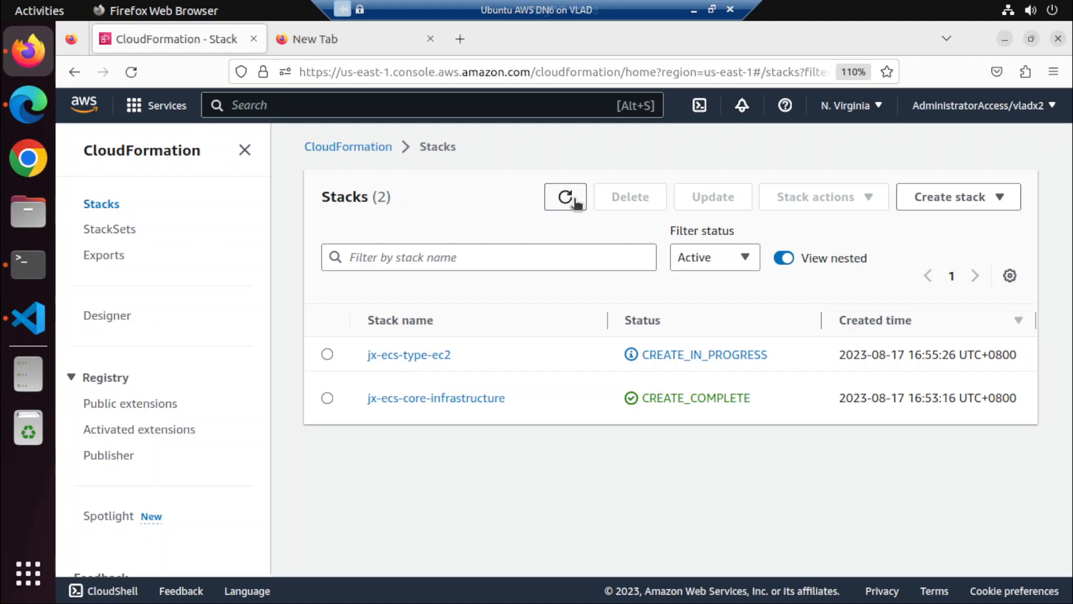
{"action": "left_click", "coordinate": [575, 200]}
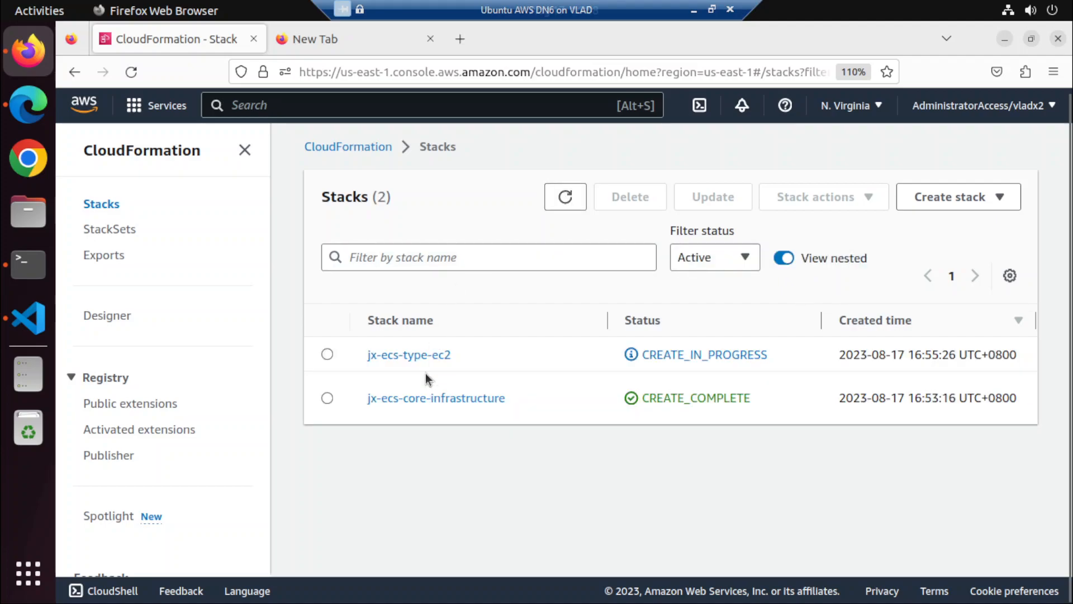
Open the jx-ecs-type-ec2 stack's details, examine its overview, and refresh the adjacent stacks list to check its status
{"action": "left_click", "coordinate": [426, 356]}
{"action": "scroll", "coordinate": [875, 383], "scroll_direction": "down", "scroll_amount": 3}
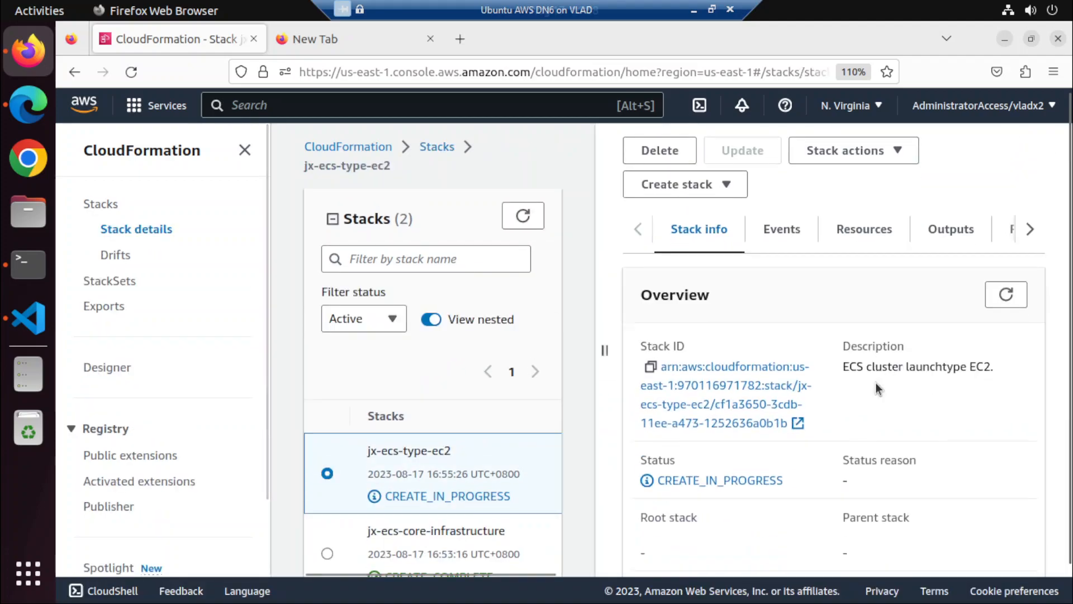
{"action": "scroll", "coordinate": [875, 382], "scroll_direction": "down", "scroll_amount": 3}
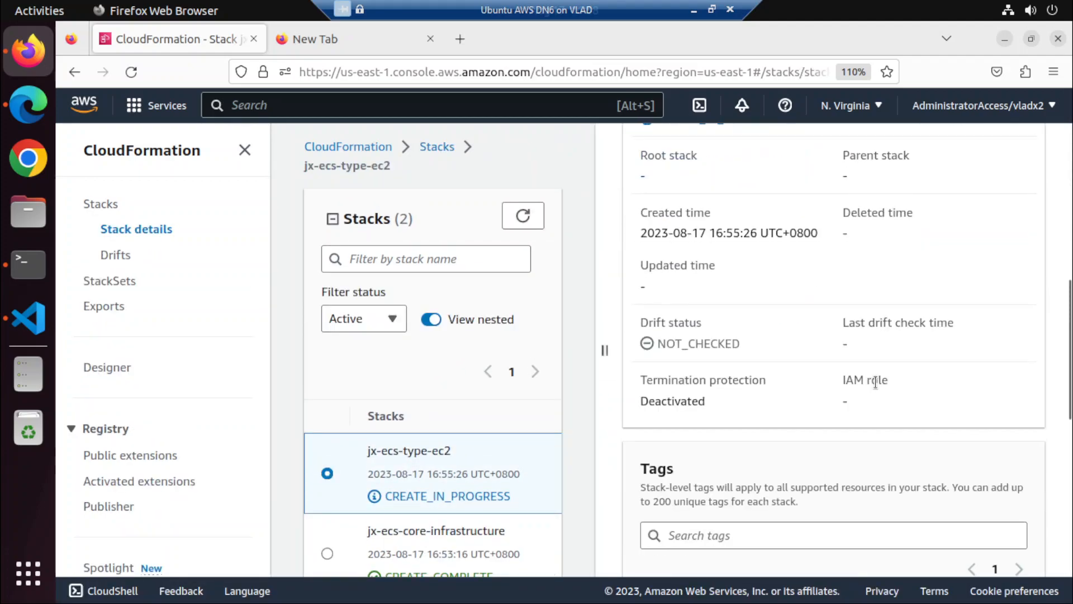
{"action": "scroll", "coordinate": [877, 382], "scroll_direction": "up", "scroll_amount": 5}
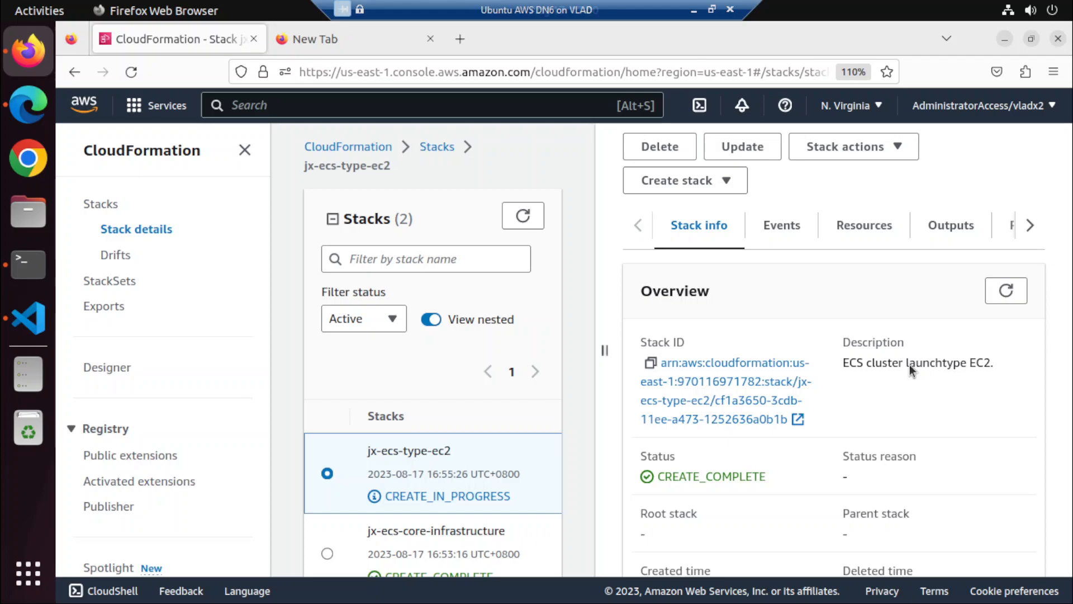
{"action": "left_click", "coordinate": [538, 218]}
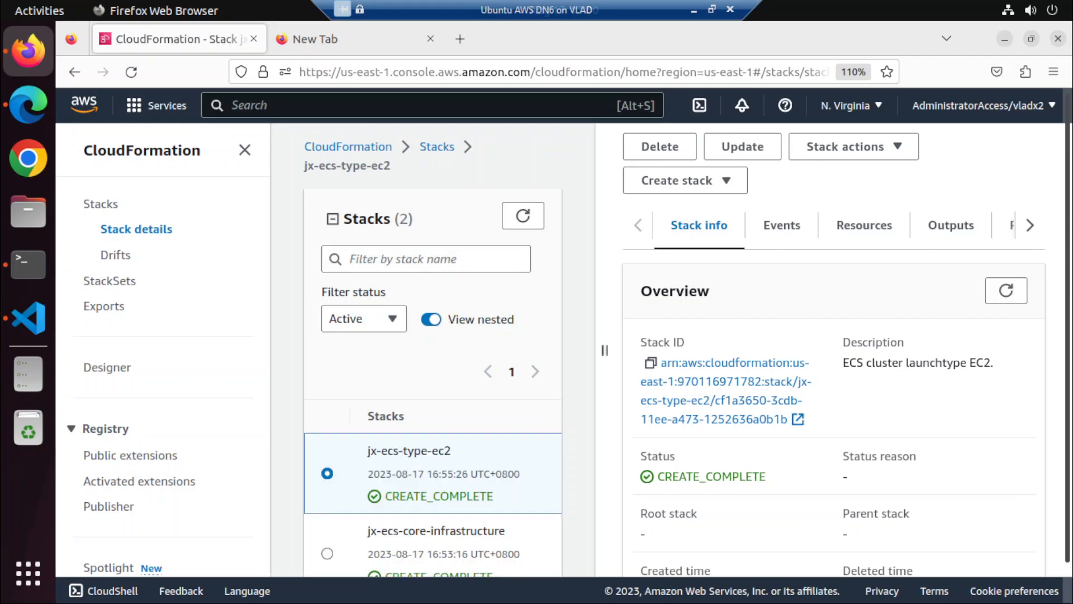
{"action": "scroll", "coordinate": [578, 278], "scroll_direction": "down", "scroll_amount": 1}
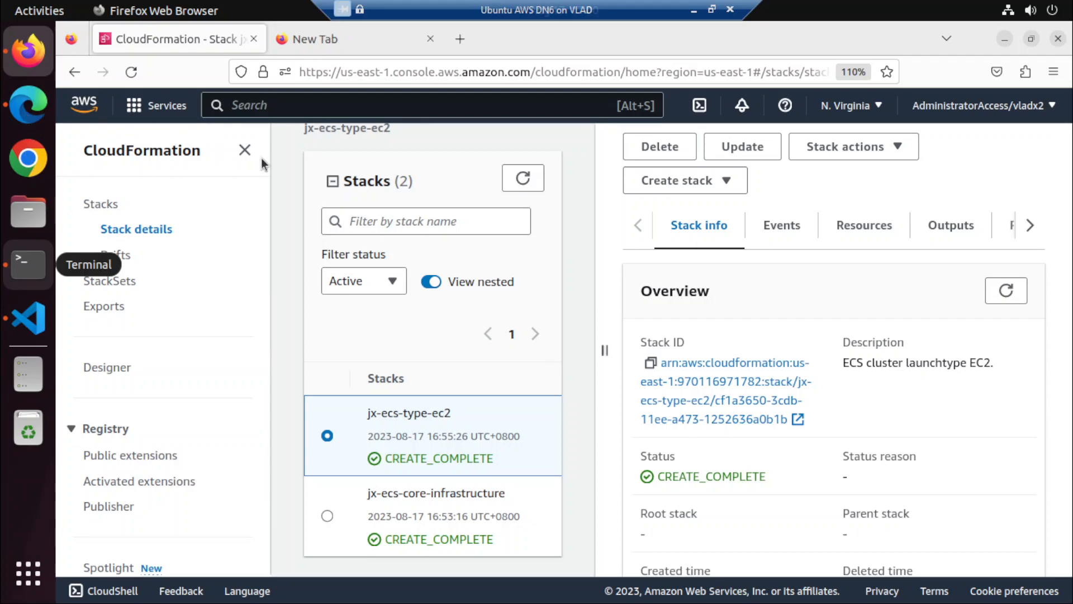
Search the AWS services for ecs, open Elastic Container Service, and view the revisions of the jxapi-taskdef task definition
{"action": "left_click", "coordinate": [267, 102]}
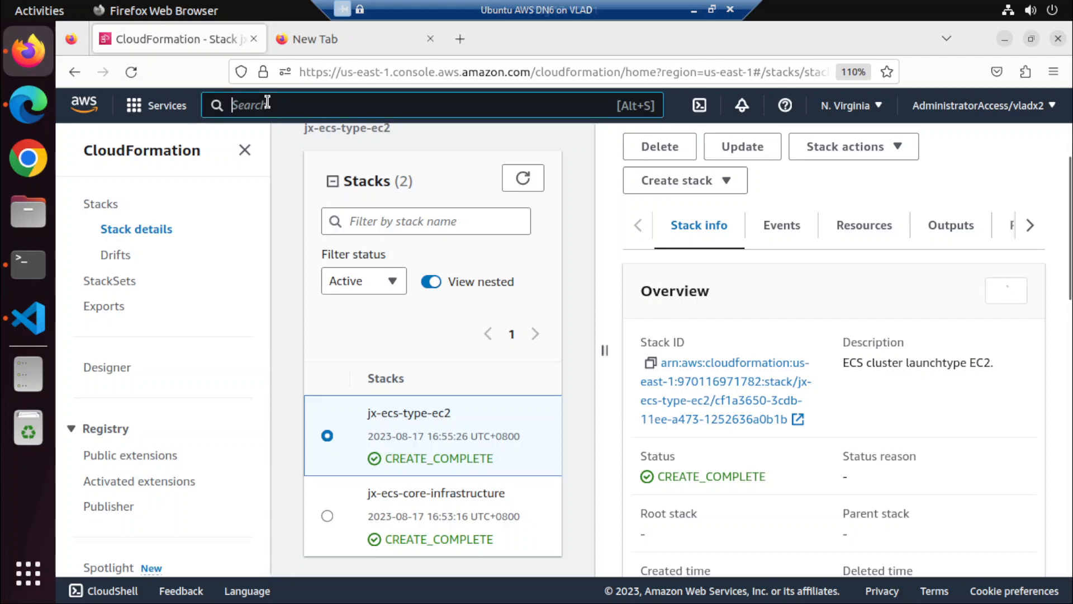
{"action": "type", "text": "ecs"}
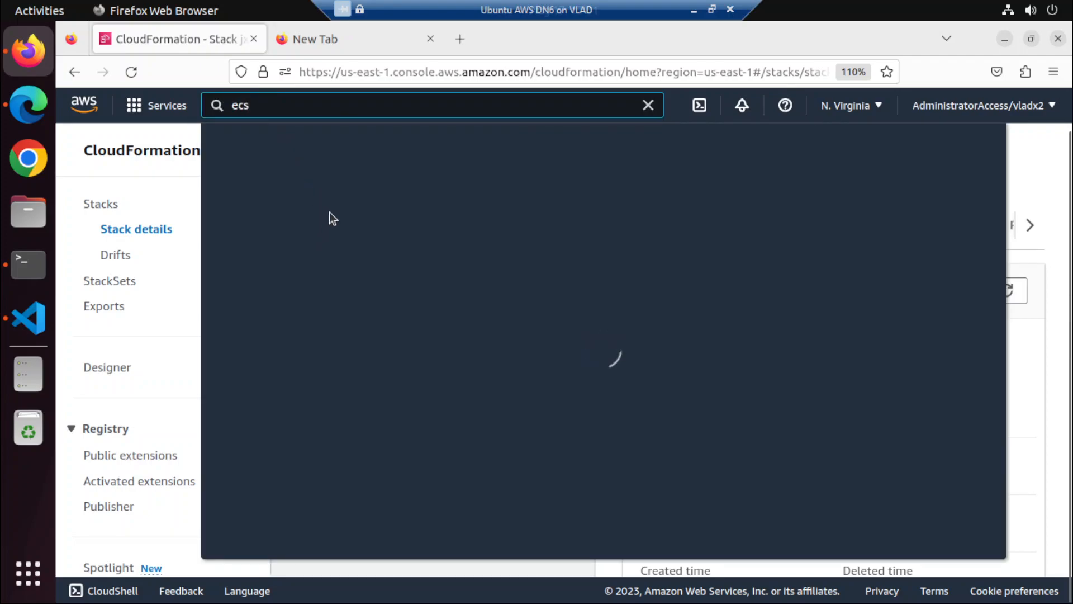
{"action": "left_click", "coordinate": [501, 273]}
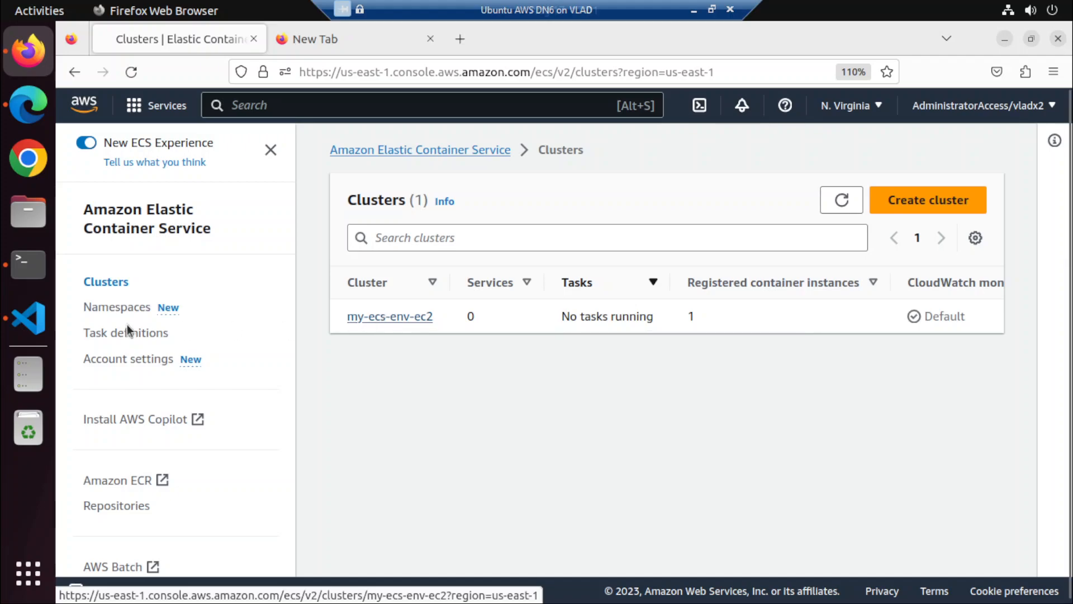
{"action": "left_click", "coordinate": [98, 334]}
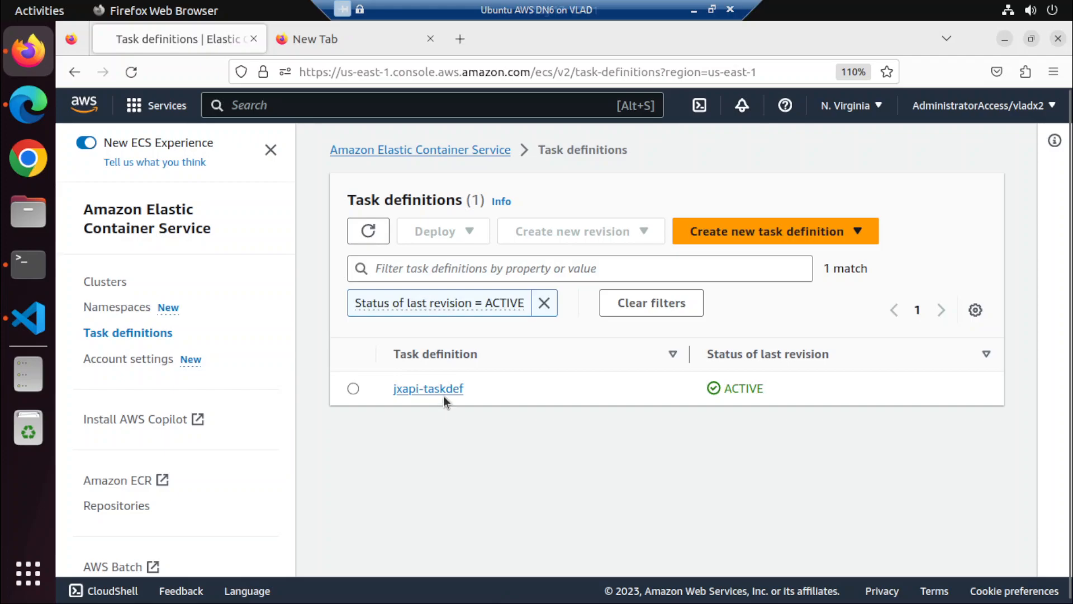
{"action": "left_click", "coordinate": [444, 391]}
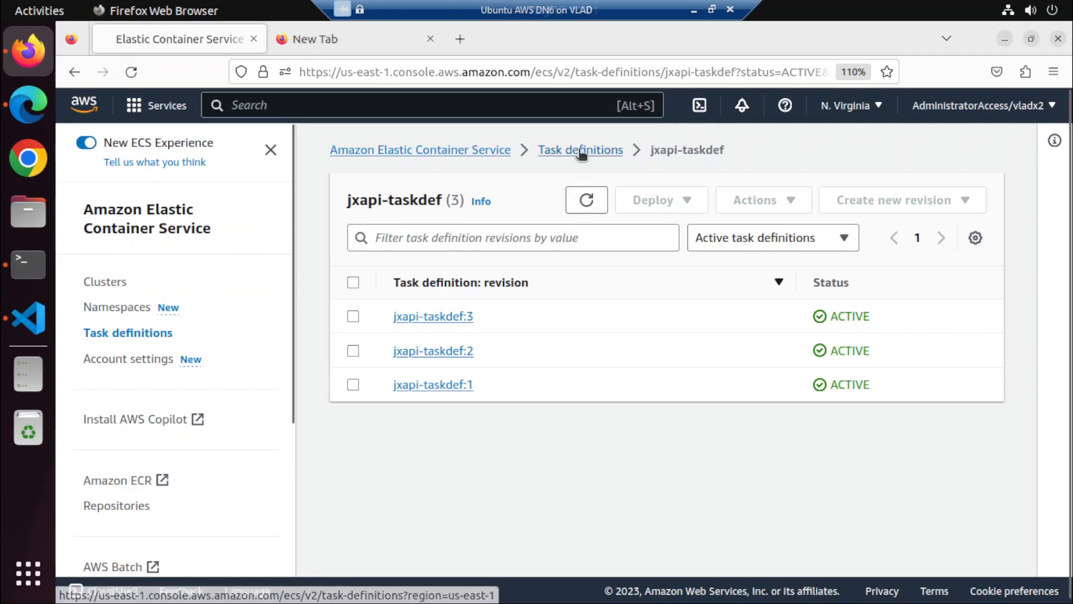
Select jxapi-taskdef in the task definitions list, switch to Visual Studio Code, and search the project for jxapi
{"action": "left_click_drag", "start_coordinate": [393, 317], "coordinate": [421, 320]}
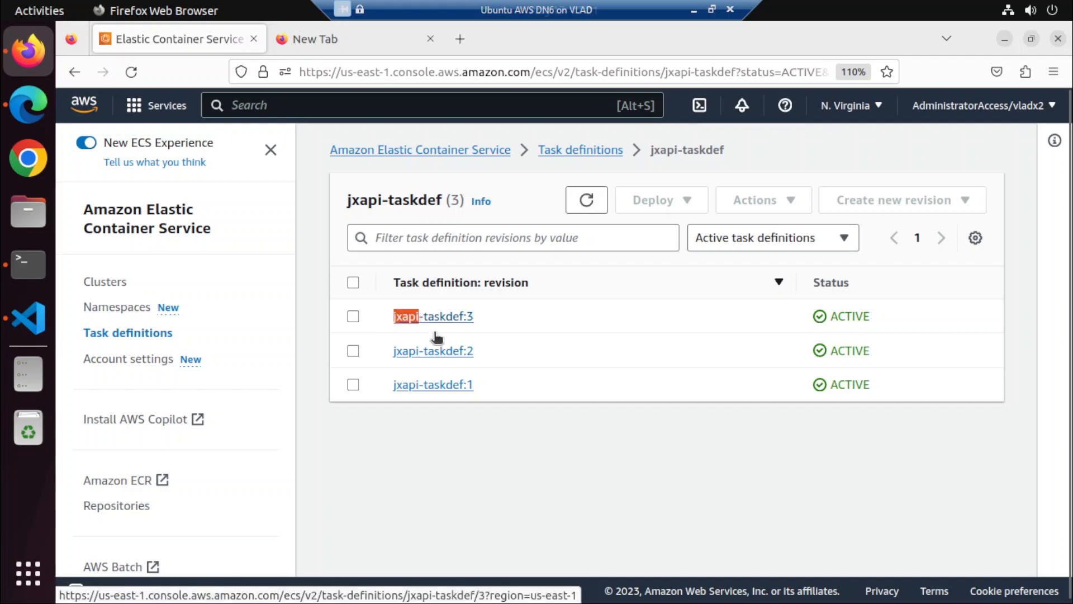
{"action": "left_click", "coordinate": [146, 334]}
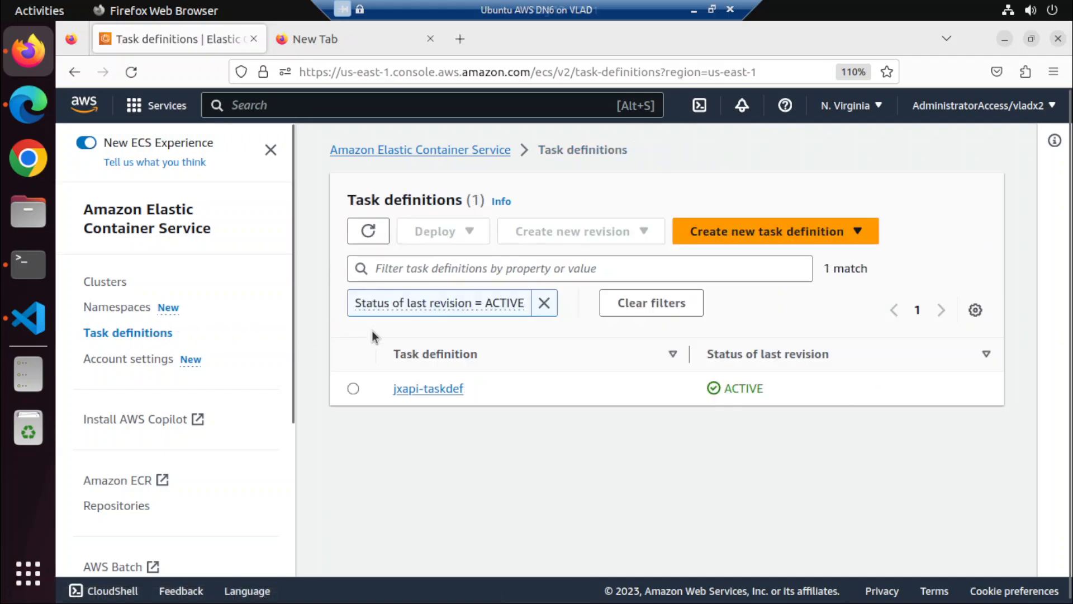
{"action": "left_click", "coordinate": [353, 388]}
{"action": "left_click", "coordinate": [35, 314]}
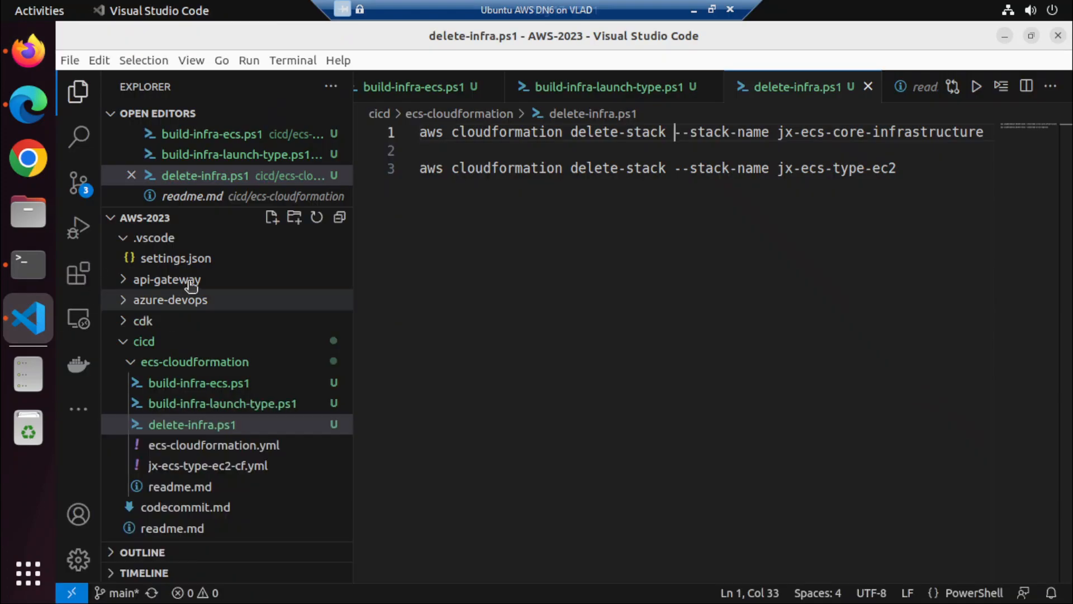
{"action": "left_click", "coordinate": [80, 144]}
{"action": "type", "text": "jxapi"}
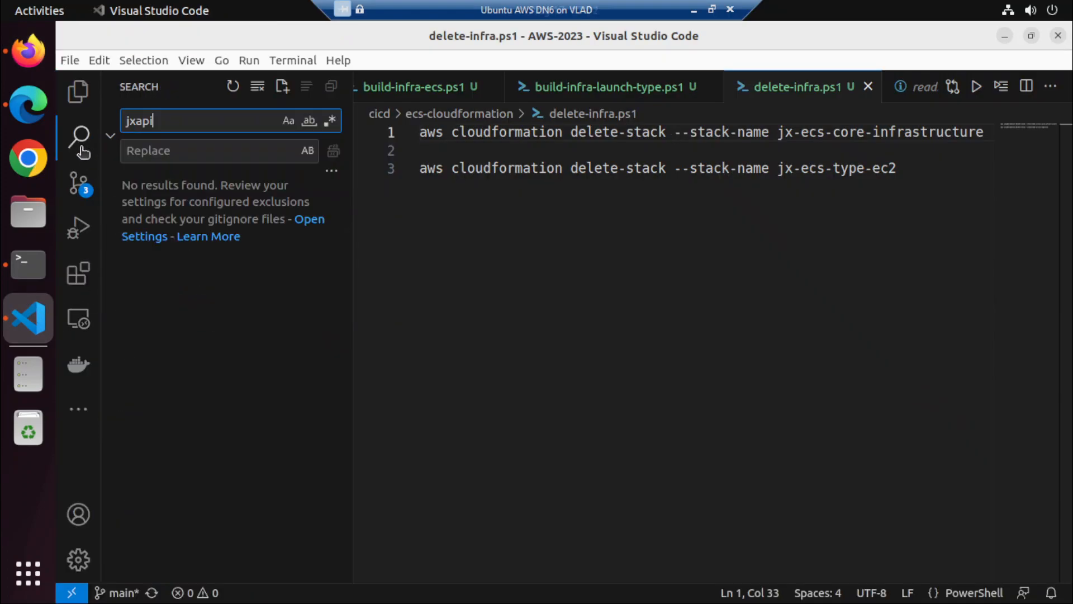
{"action": "left_click", "coordinate": [87, 105]}
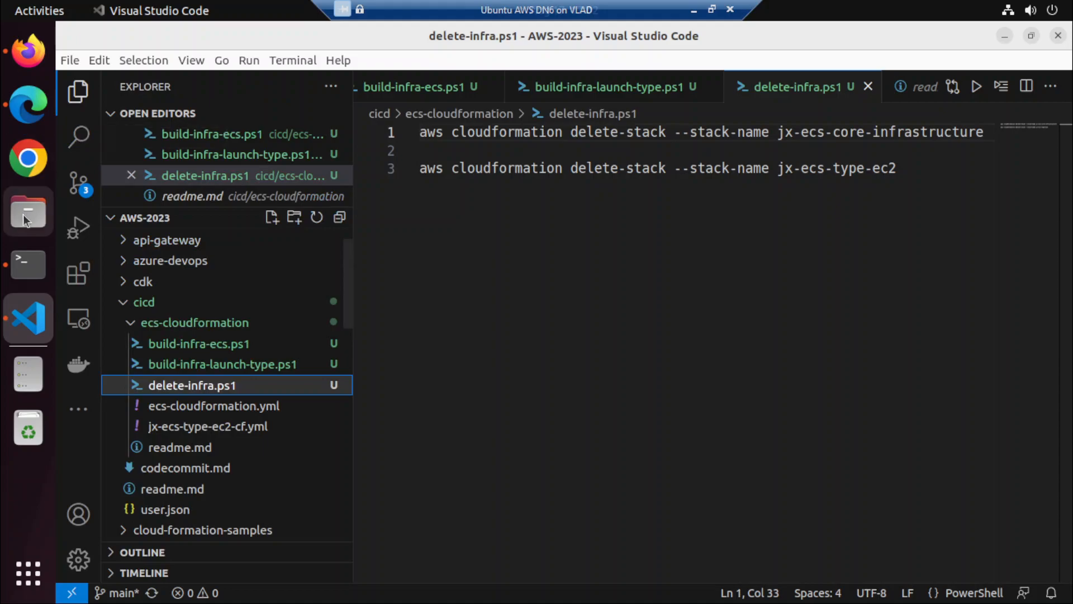
Switch to Firefox and check the revision and deployment options available for the jxapi-taskdef task definition
{"action": "left_click", "coordinate": [32, 55]}
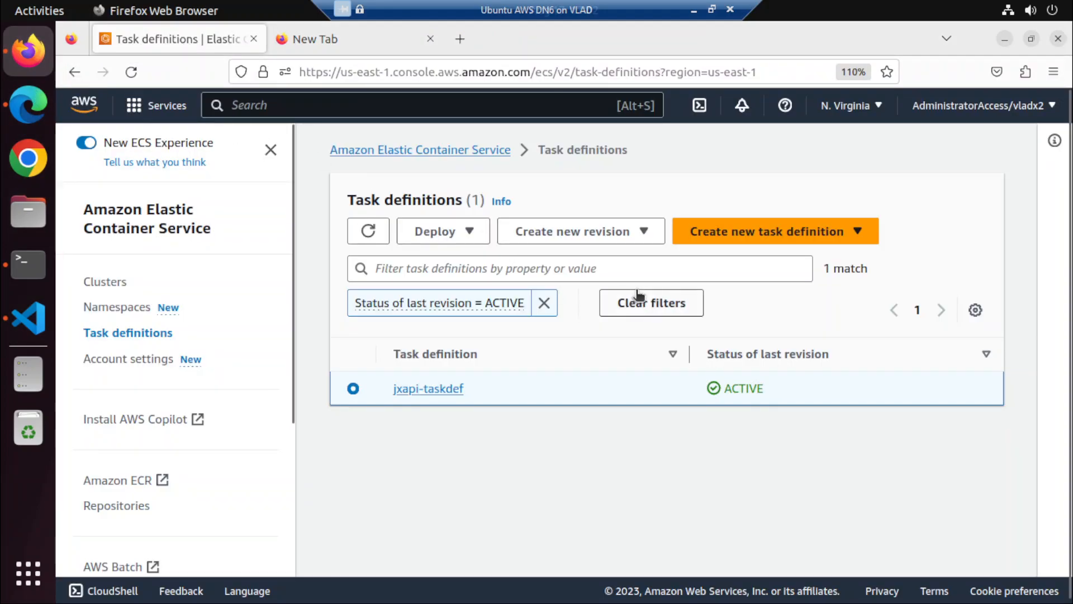
{"action": "left_click", "coordinate": [585, 242]}
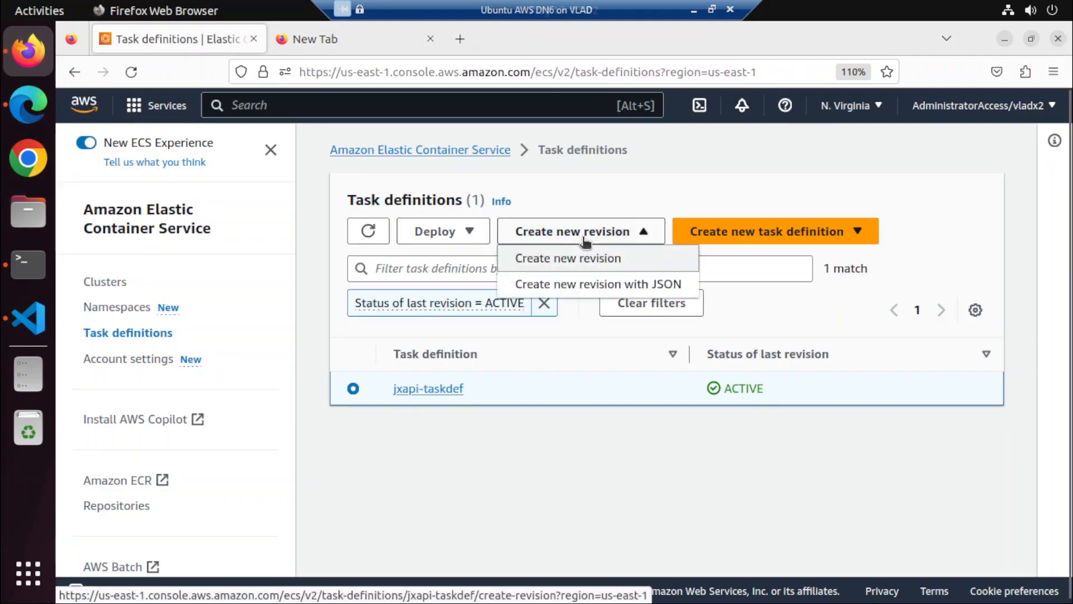
{"action": "left_click", "coordinate": [568, 482]}
{"action": "left_click", "coordinate": [472, 246]}
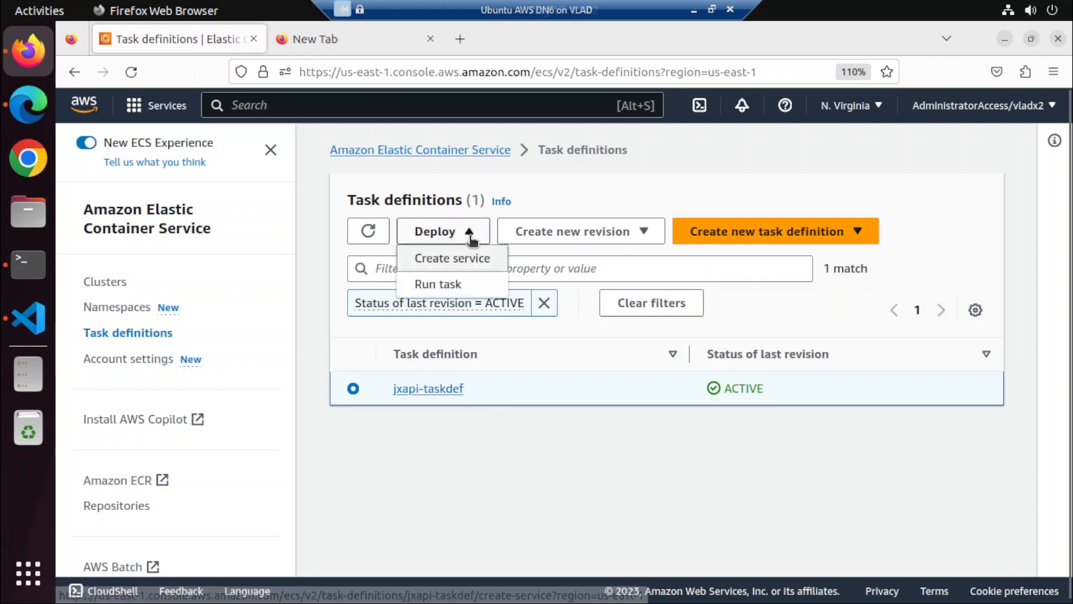
Open jxapi-taskdef, select all three of its active revisions, and deregister them
{"action": "left_click", "coordinate": [431, 391]}
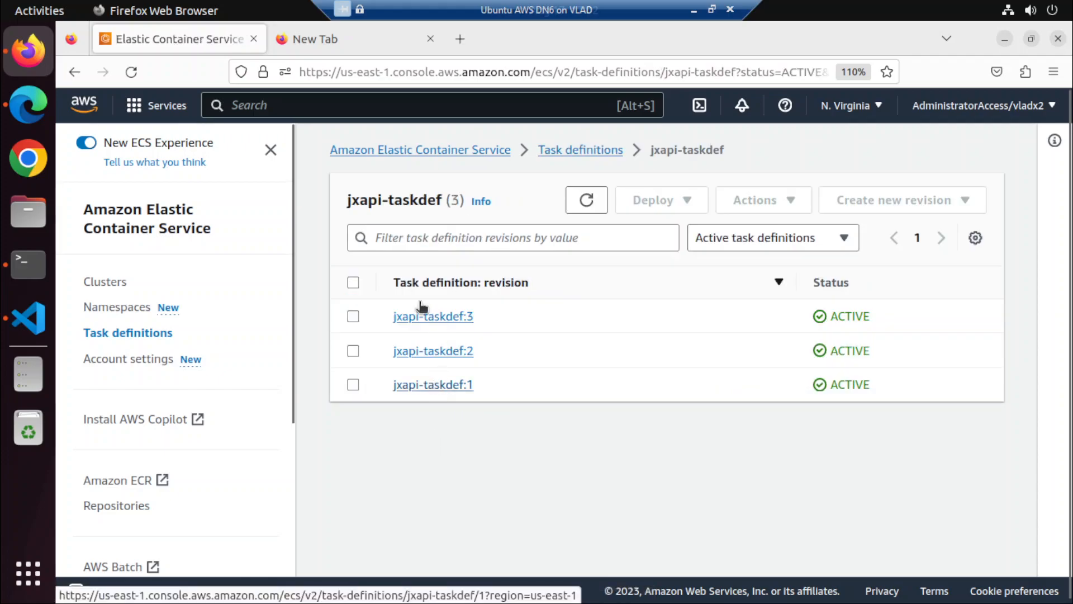
{"action": "left_click", "coordinate": [353, 282]}
{"action": "left_click", "coordinate": [770, 211]}
{"action": "left_click", "coordinate": [760, 228]}
{"action": "left_click", "coordinate": [749, 578]}
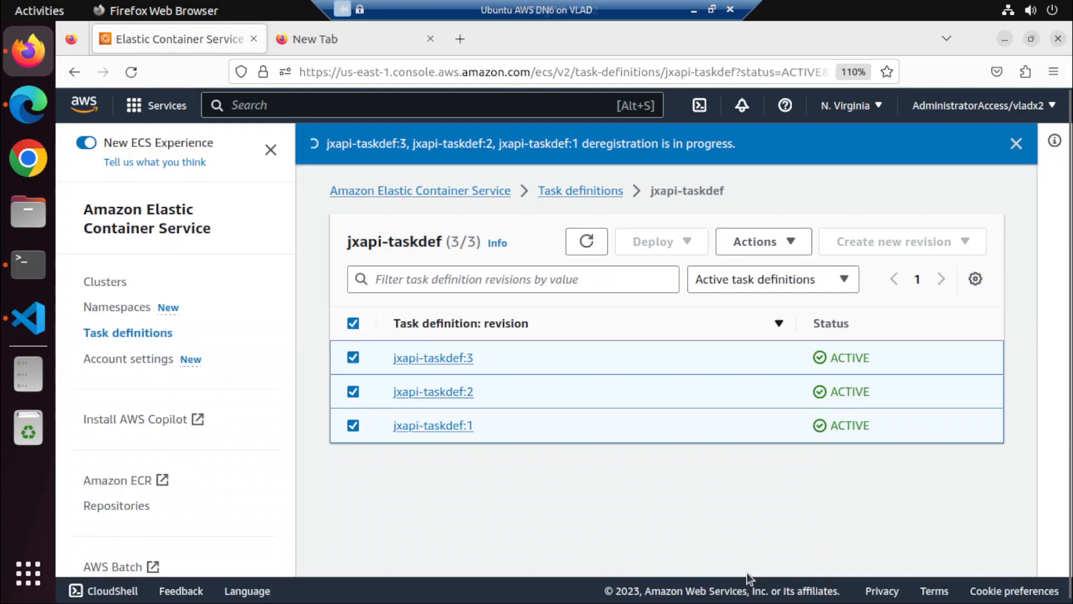
Return to the task definitions list and examine the deployment and revision options for jxapi-taskdef, viewing the clusters list in between
{"action": "left_click", "coordinate": [565, 191]}
{"action": "left_click", "coordinate": [357, 430]}
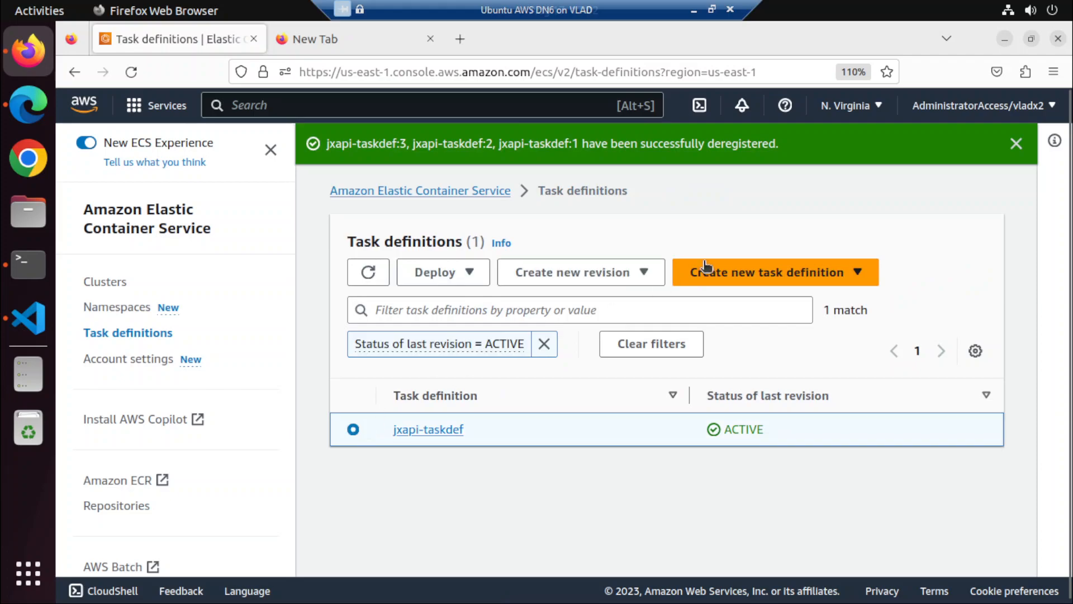
{"action": "left_click", "coordinate": [632, 276]}
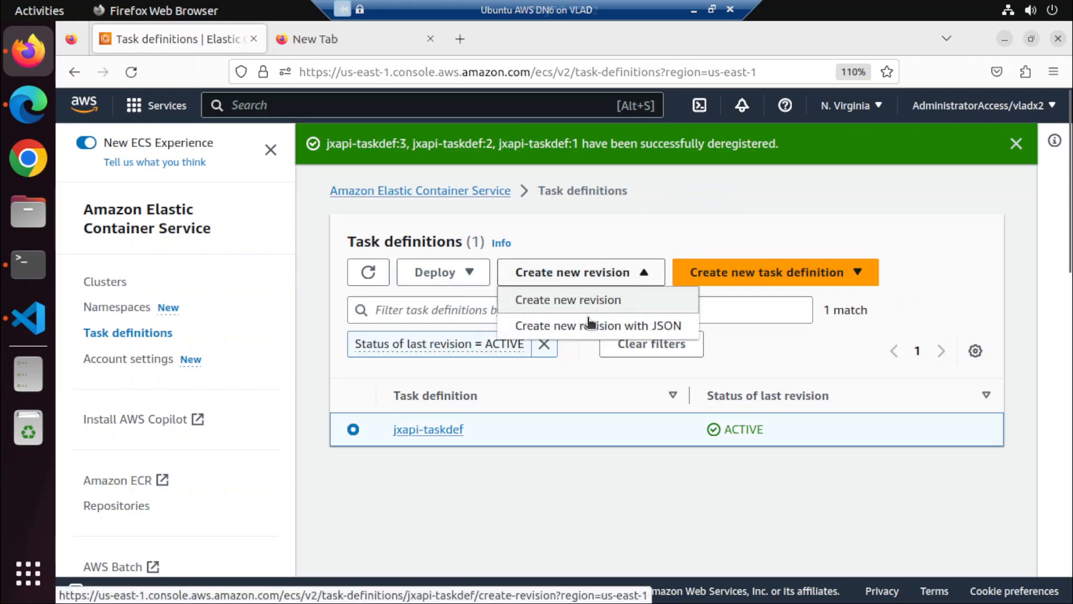
{"action": "left_click", "coordinate": [542, 492]}
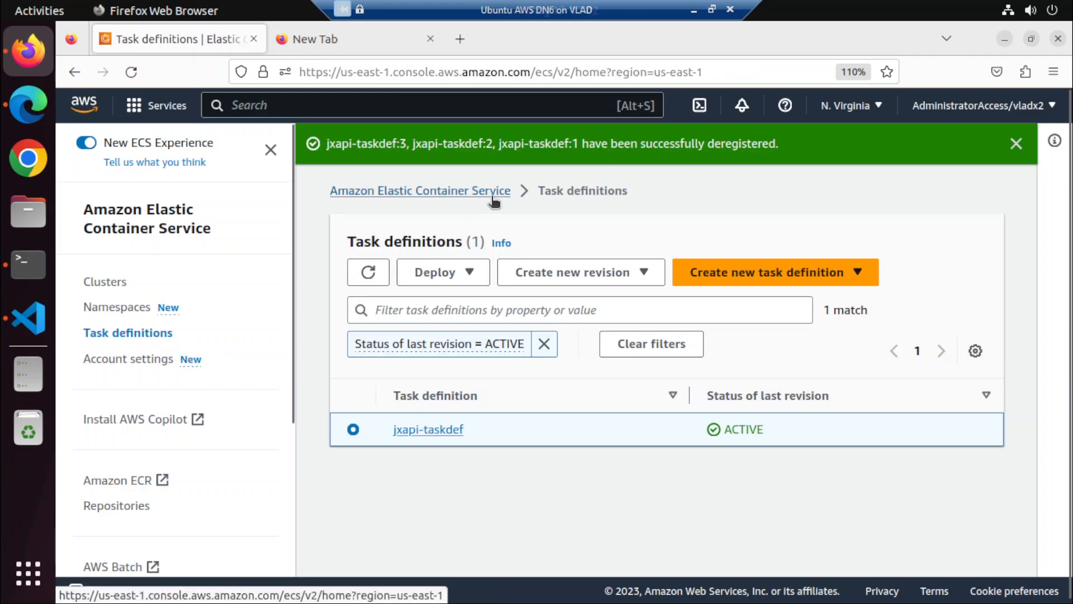
{"action": "left_click", "coordinate": [476, 191]}
{"action": "left_click", "coordinate": [143, 335]}
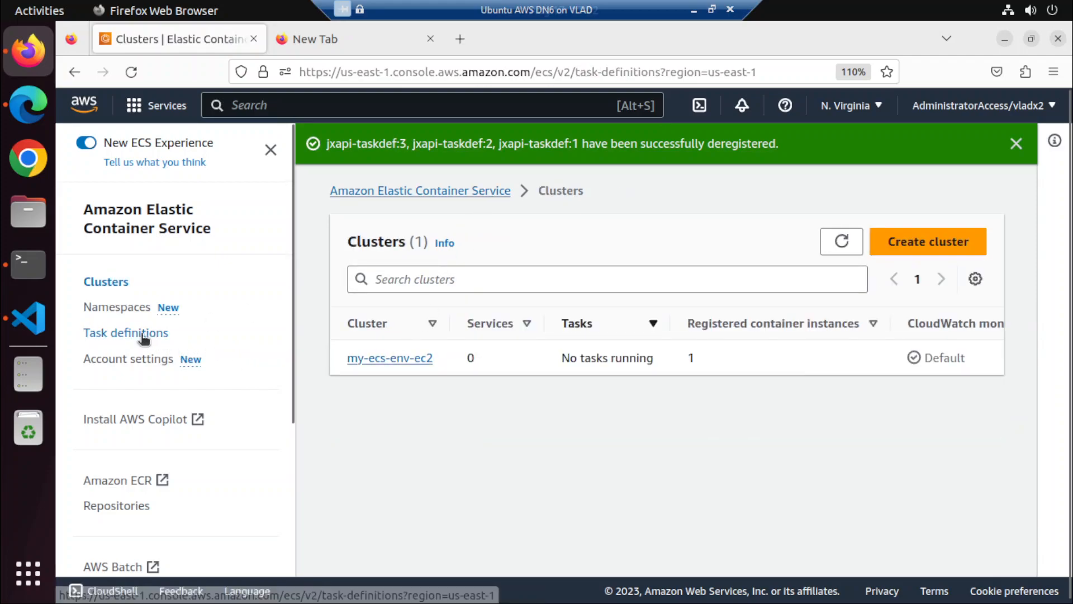
{"action": "left_click", "coordinate": [354, 430]}
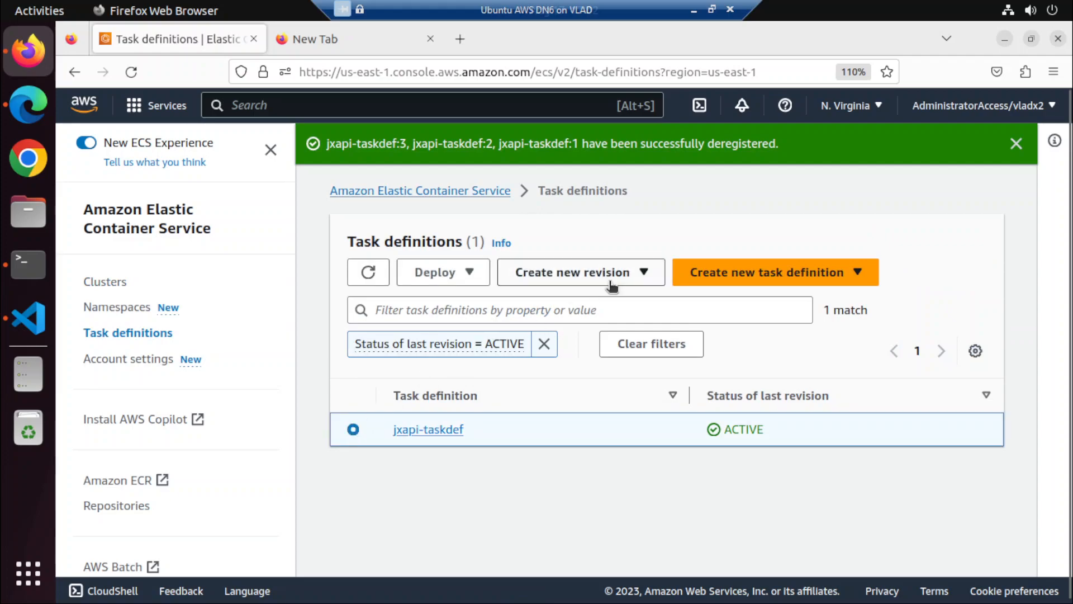
{"action": "left_click", "coordinate": [471, 274]}
{"action": "left_click", "coordinate": [575, 276]}
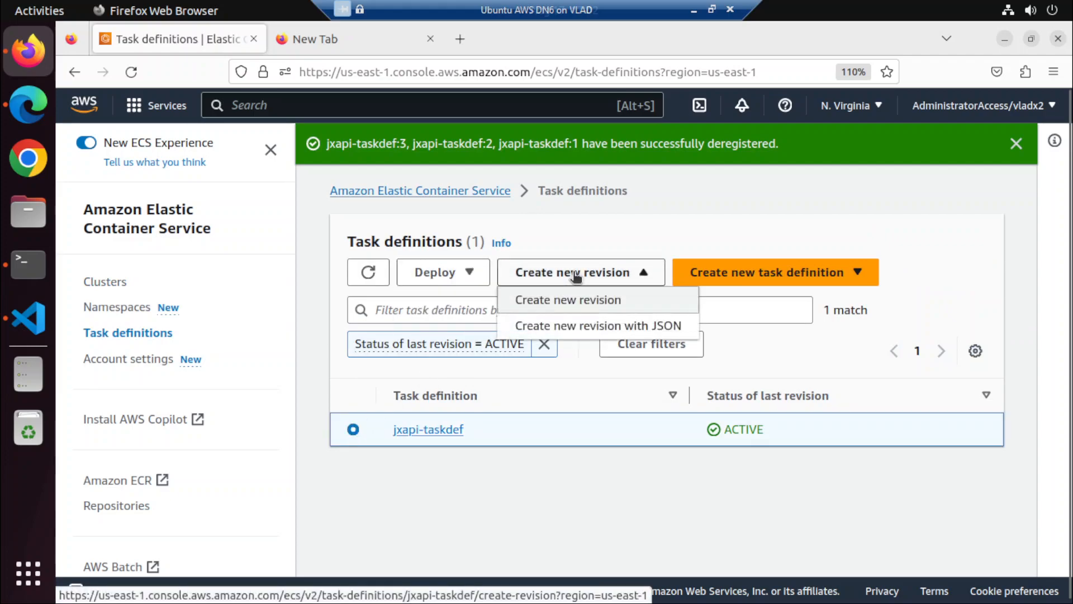
{"action": "left_click", "coordinate": [807, 220]}
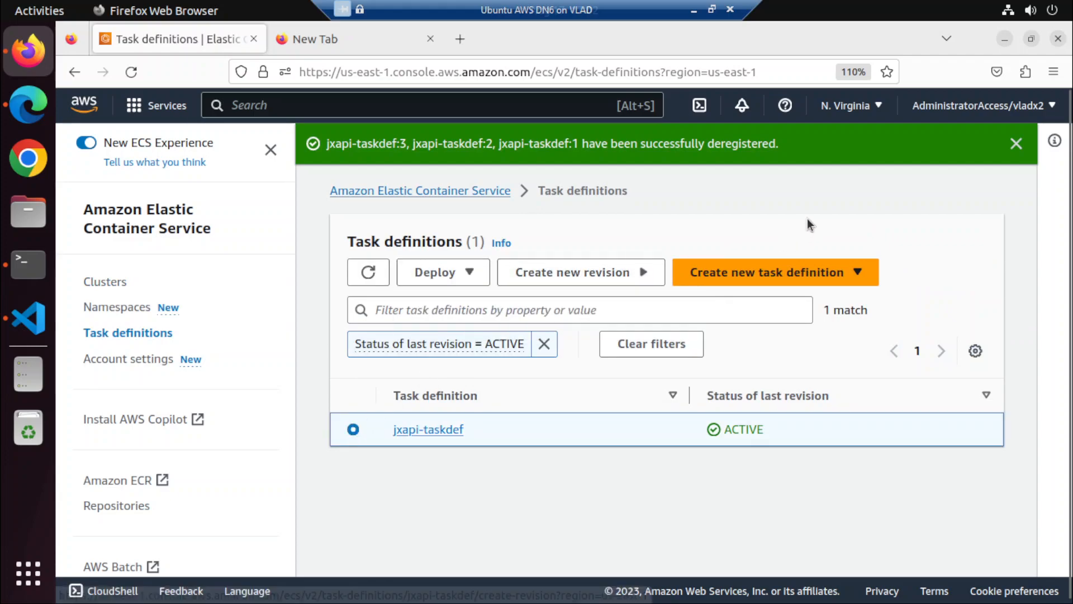
Reload the task definitions list by way of the clusters page and look through all options for jxapi-taskdef again
{"action": "left_click", "coordinate": [119, 285]}
{"action": "left_click", "coordinate": [131, 334]}
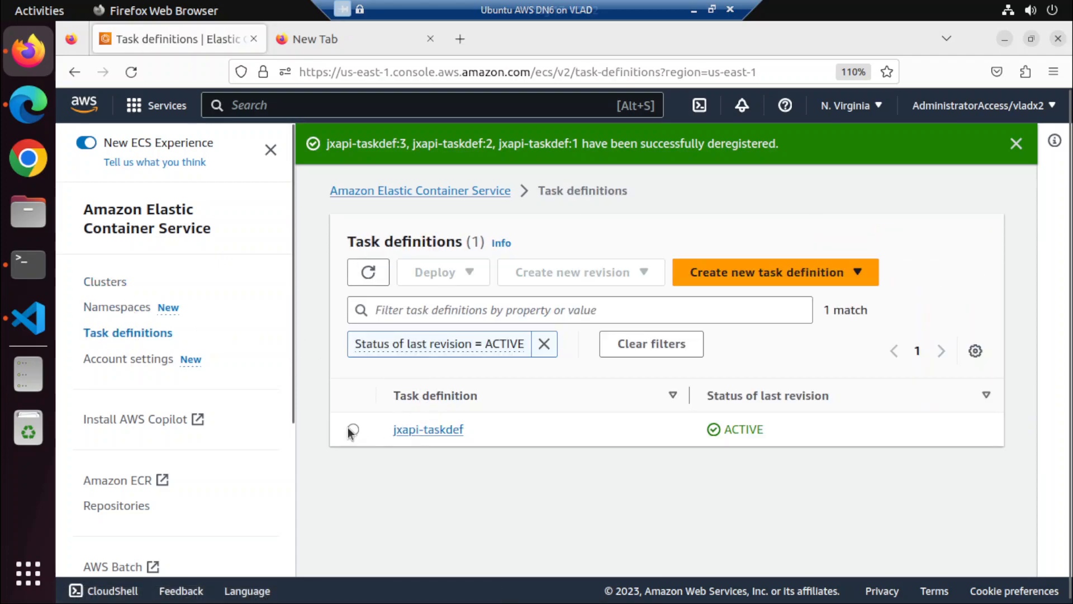
{"action": "left_click", "coordinate": [352, 429]}
{"action": "left_click", "coordinate": [750, 275]}
{"action": "left_click", "coordinate": [756, 233]}
{"action": "left_click", "coordinate": [644, 269]}
{"action": "left_click", "coordinate": [700, 209]}
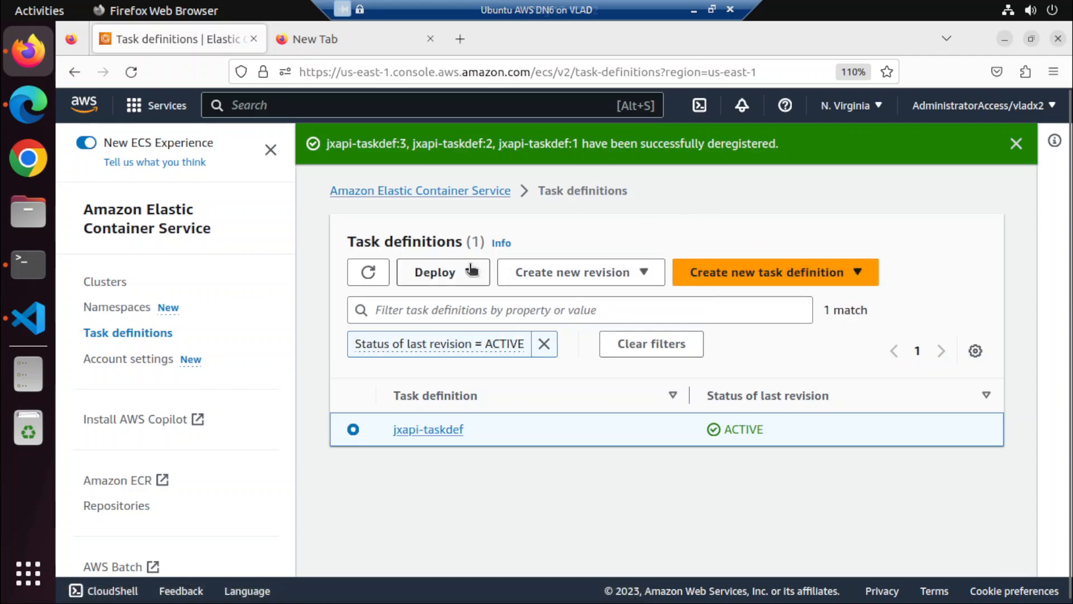
{"action": "left_click", "coordinate": [471, 272]}
{"action": "left_click", "coordinate": [492, 514]}
Refresh the active revisions of jxapi-taskdef and the task definitions list to check the deregistration
{"action": "left_click", "coordinate": [428, 429]}
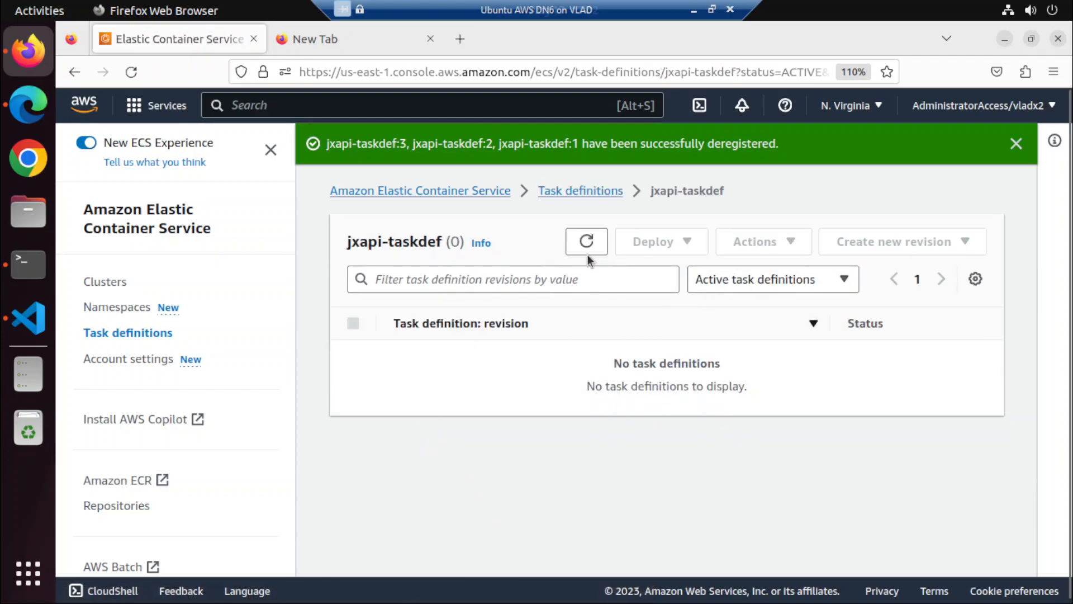
{"action": "left_click", "coordinate": [587, 245]}
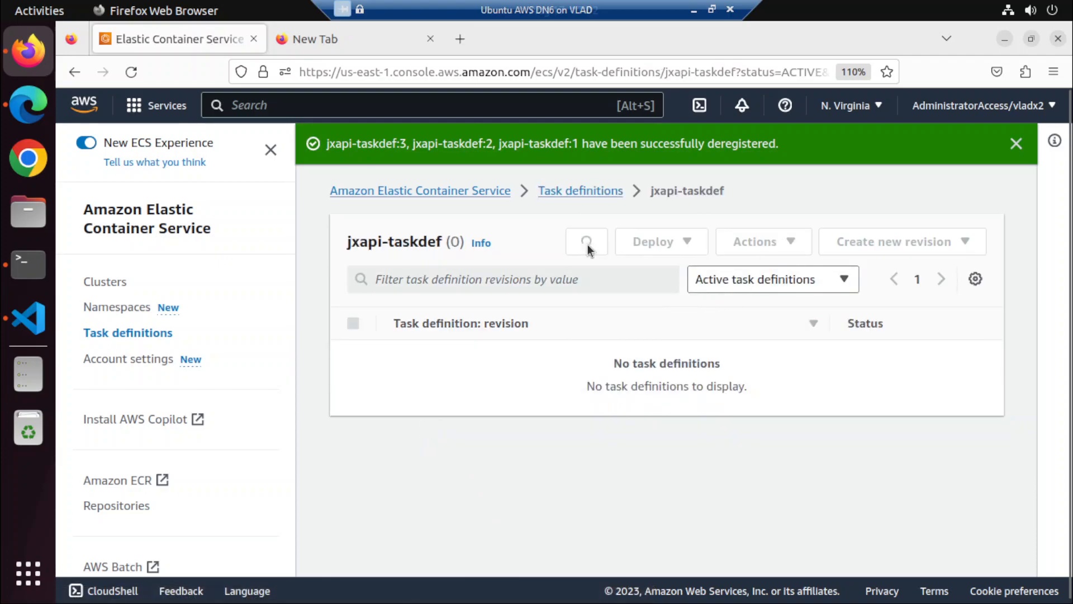
{"action": "left_click", "coordinate": [605, 193]}
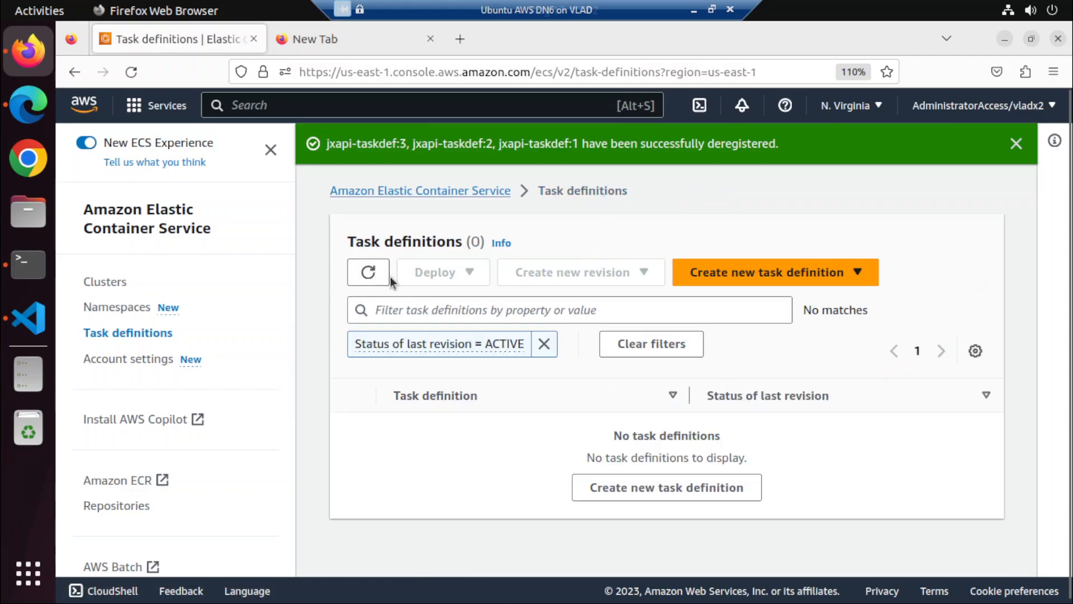
{"action": "left_click", "coordinate": [370, 281]}
View the services of the my-ecs-env-ec2 cluster, and return to the task definitions list
{"action": "left_click", "coordinate": [129, 281]}
{"action": "left_click", "coordinate": [369, 361]}
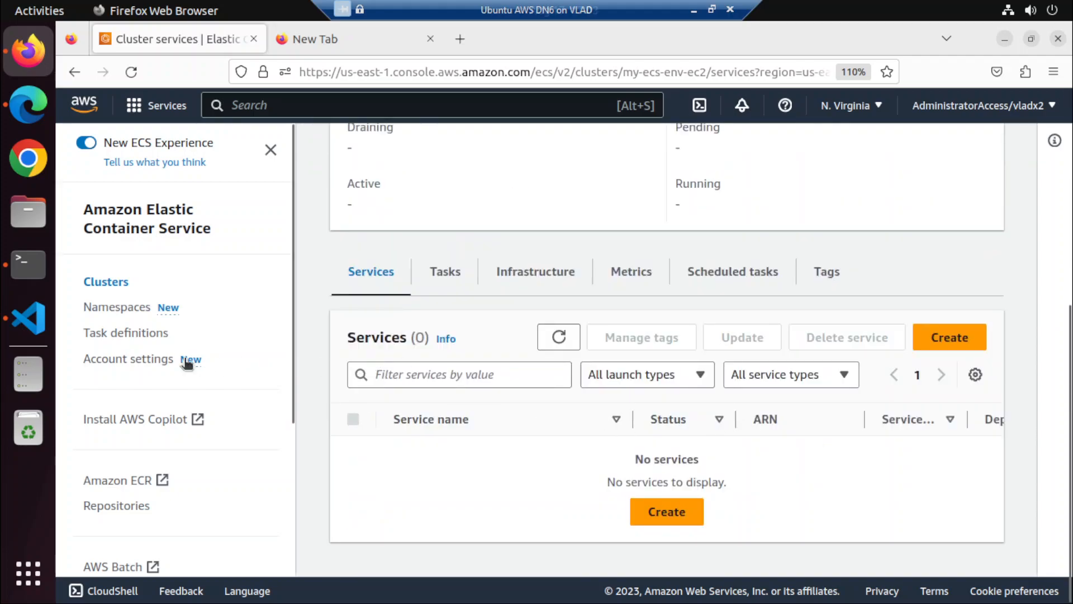
{"action": "left_click", "coordinate": [155, 335]}
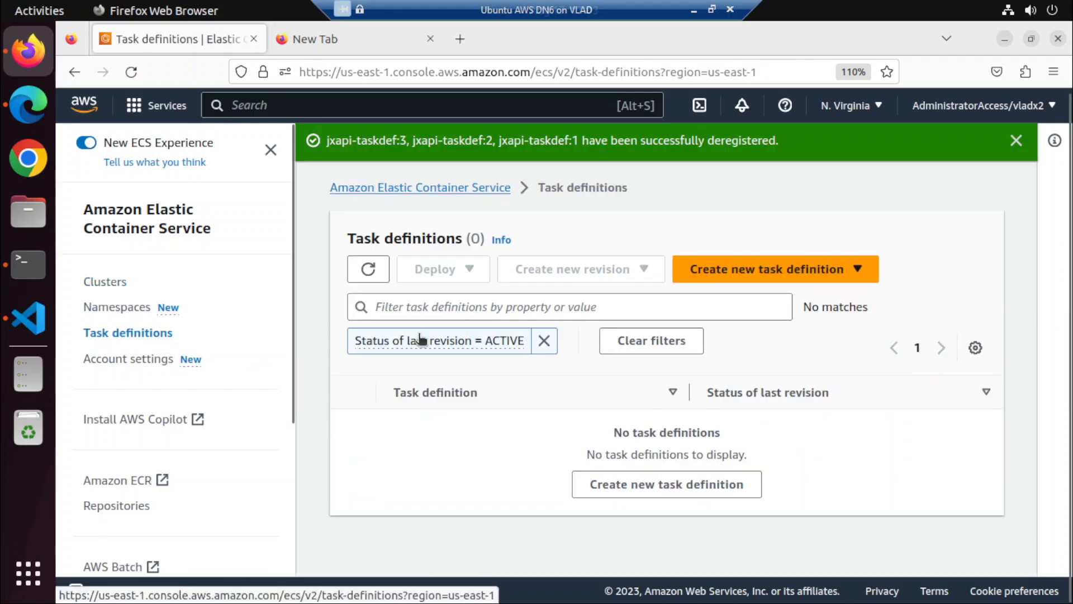
Start creating a new task definition and enter jx-taskdef as its family name
{"action": "left_click", "coordinate": [752, 279]}
{"action": "left_click", "coordinate": [748, 294]}
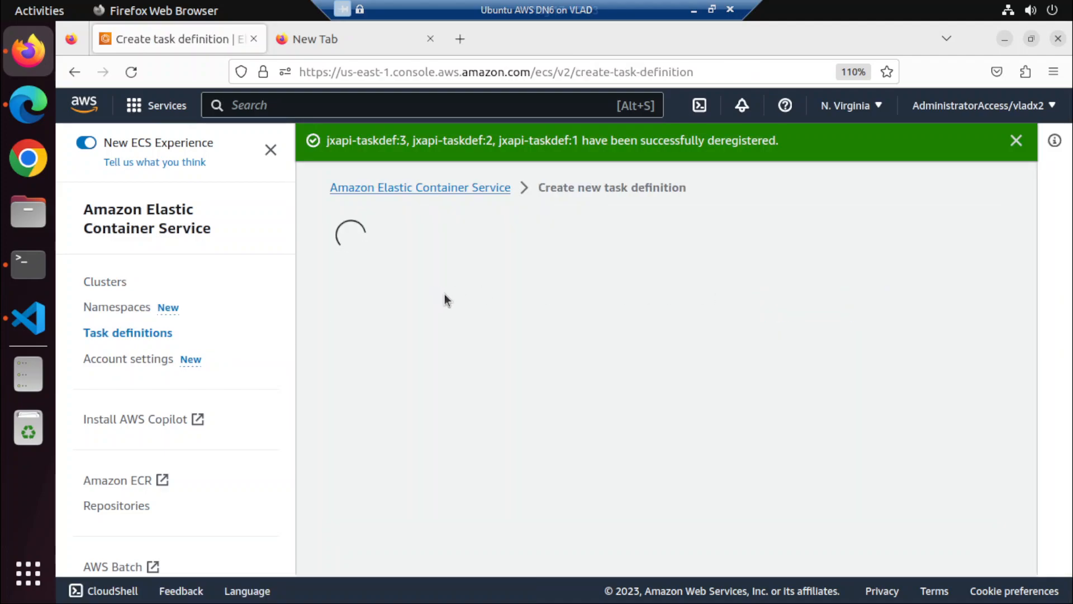
{"action": "left_click", "coordinate": [409, 386]}
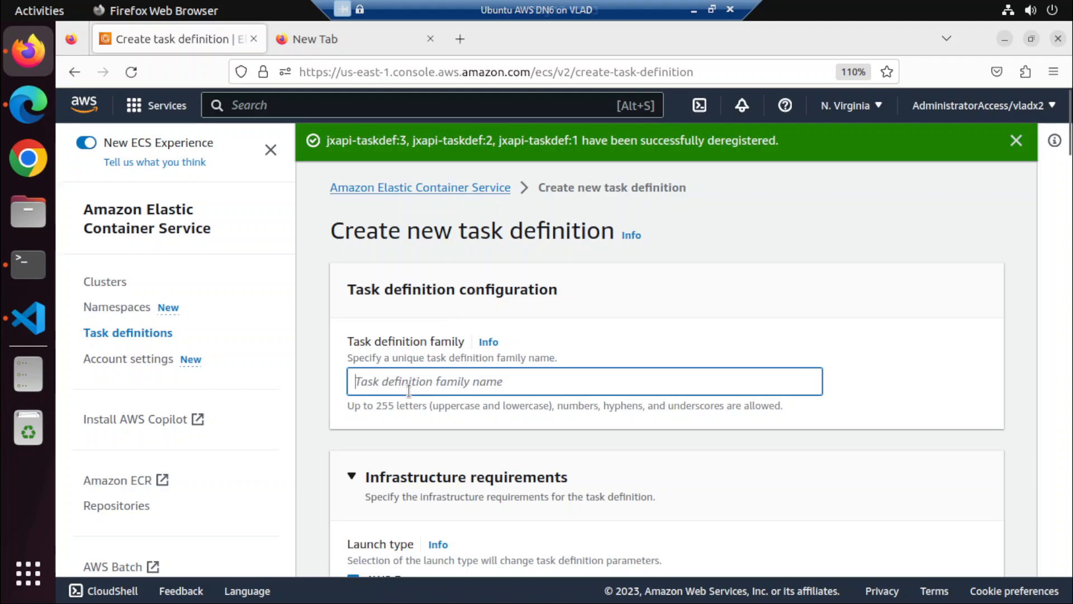
{"action": "type", "text": "jx-"}
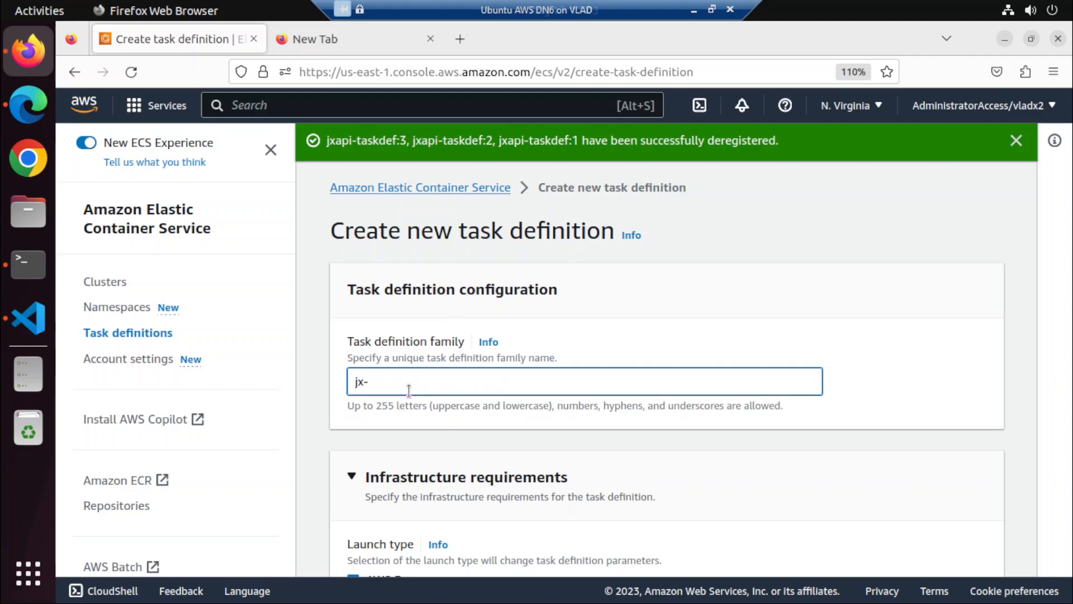
{"action": "type", "text": "taskdef"}
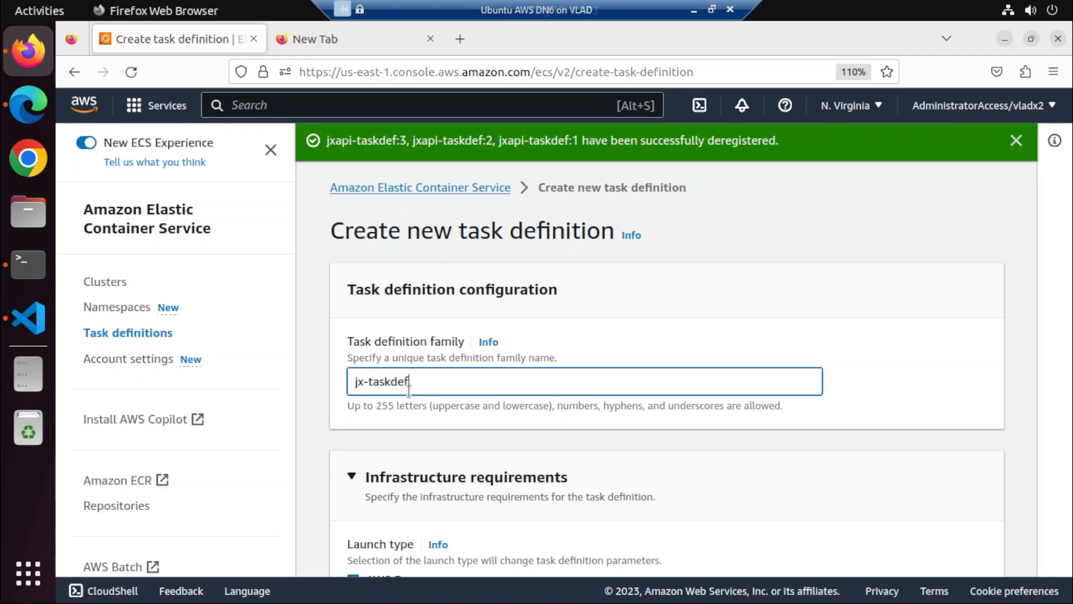
{"action": "type", "text": "x"}
{"action": "key", "text": "ctrl+a"}
Set the task role of the new task definition to ecsTaskExecutionRole
{"action": "scroll", "coordinate": [404, 394], "scroll_direction": "down", "scroll_amount": 8}
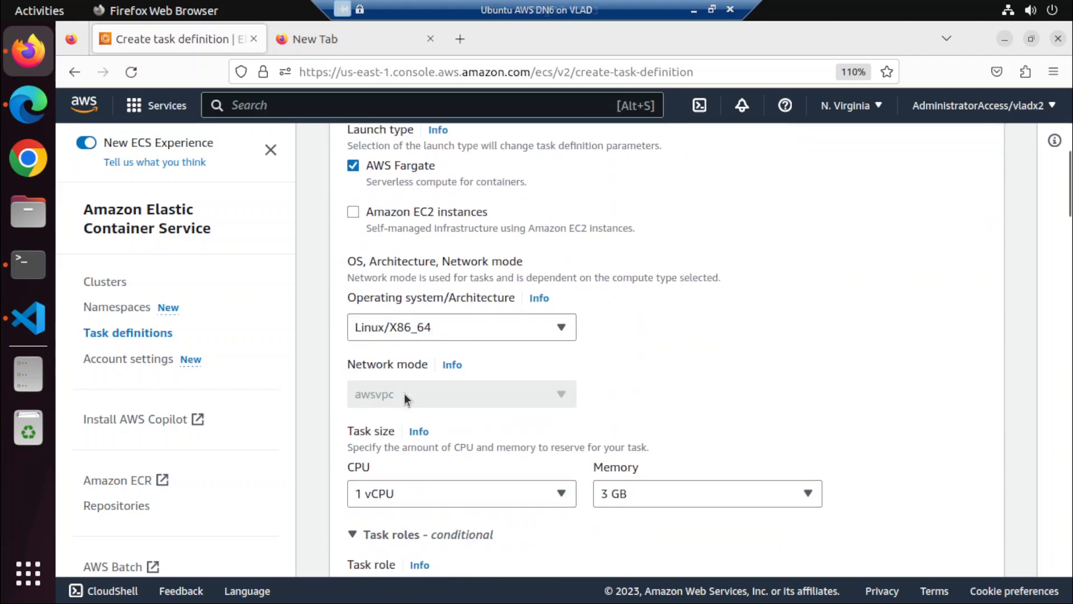
{"action": "scroll", "coordinate": [406, 371], "scroll_direction": "down", "scroll_amount": 5}
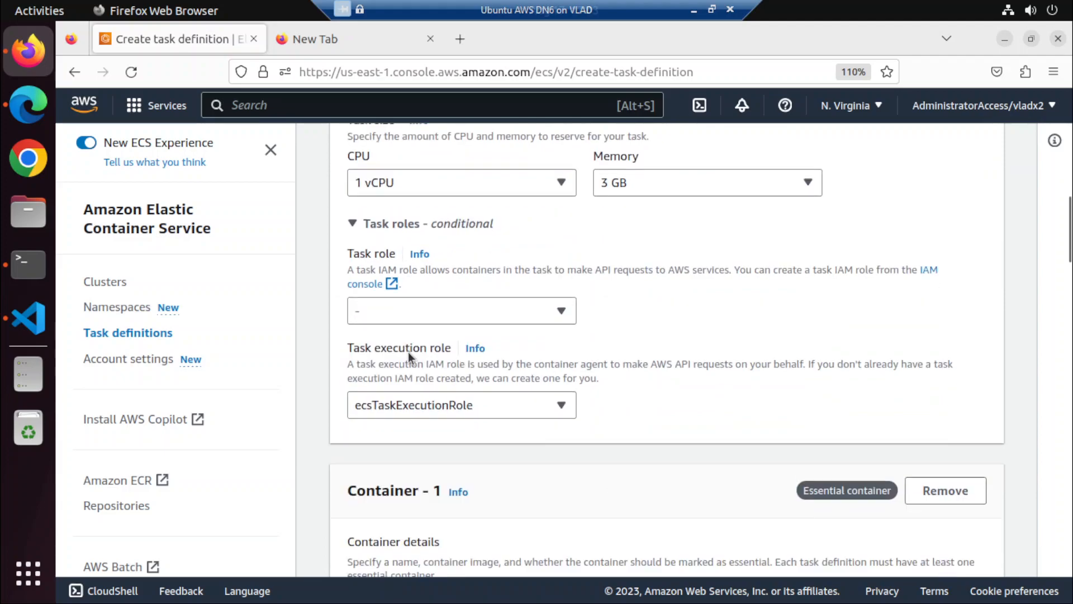
{"action": "left_click", "coordinate": [414, 312]}
{"action": "left_click", "coordinate": [403, 364]}
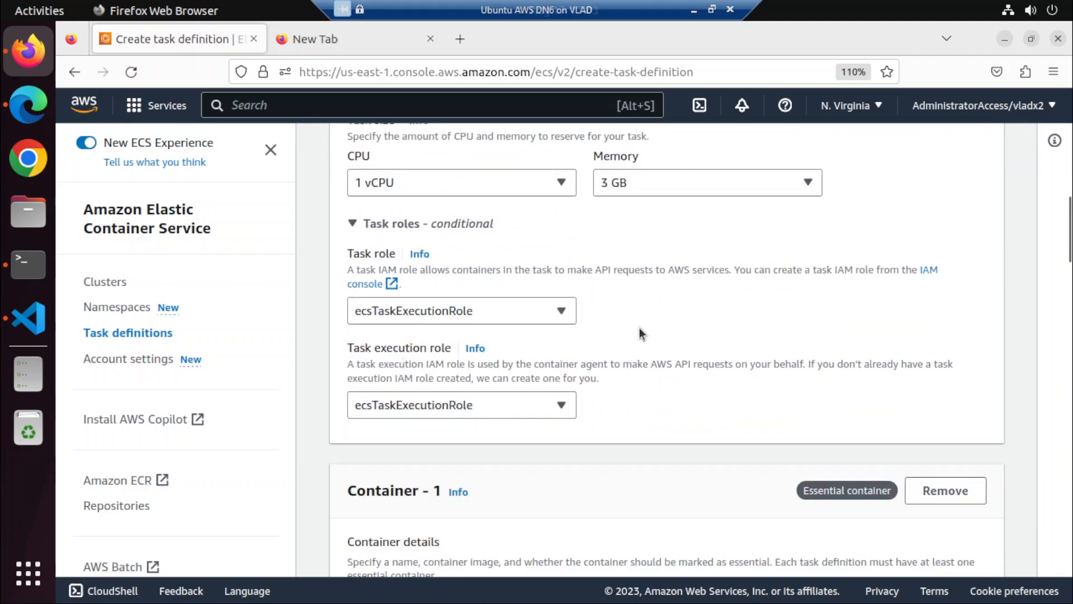
Go to the Container - 1 details and open the ECR repositories page in a new browser tab
{"action": "scroll", "coordinate": [639, 327], "scroll_direction": "down", "scroll_amount": 2}
{"action": "scroll", "coordinate": [639, 328], "scroll_direction": "down", "scroll_amount": 3}
{"action": "left_click", "coordinate": [465, 319]}
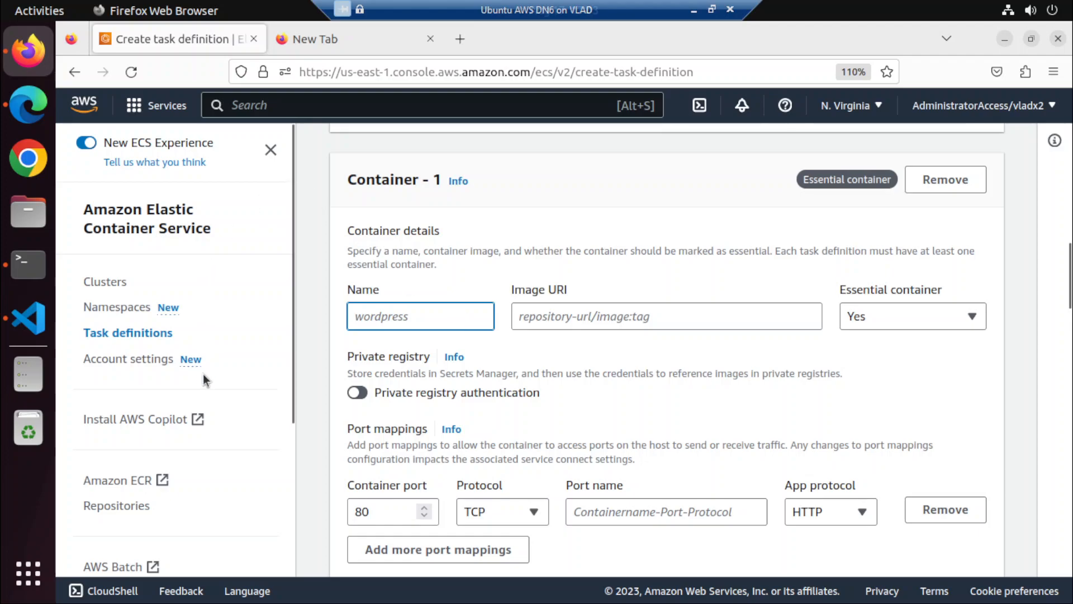
{"action": "scroll", "coordinate": [203, 374], "scroll_direction": "down", "scroll_amount": 3}
{"action": "right_click", "coordinate": [112, 327]}
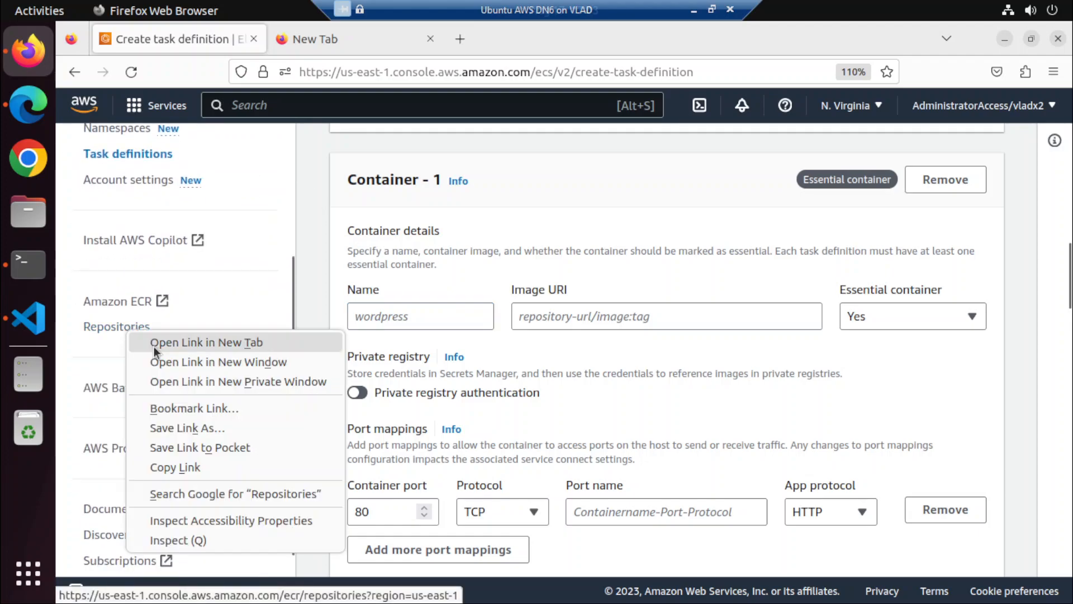
{"action": "left_click", "coordinate": [153, 347]}
Switch to Visual Studio Code and view the build-infra-launch-type.ps1 script before filling in the container name
{"action": "left_click", "coordinate": [374, 318]}
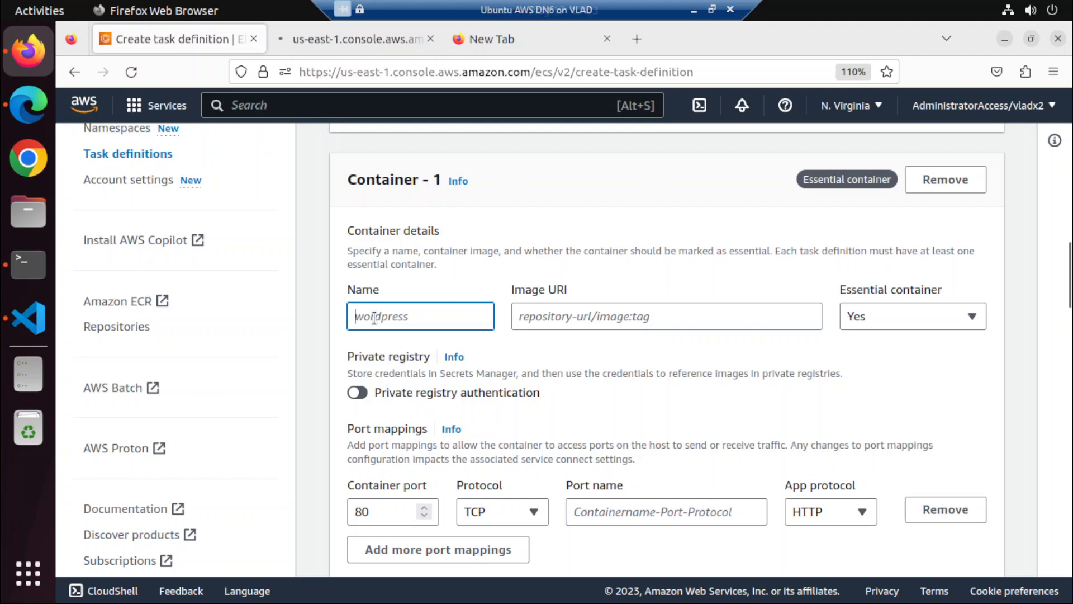
{"action": "left_click", "coordinate": [25, 315]}
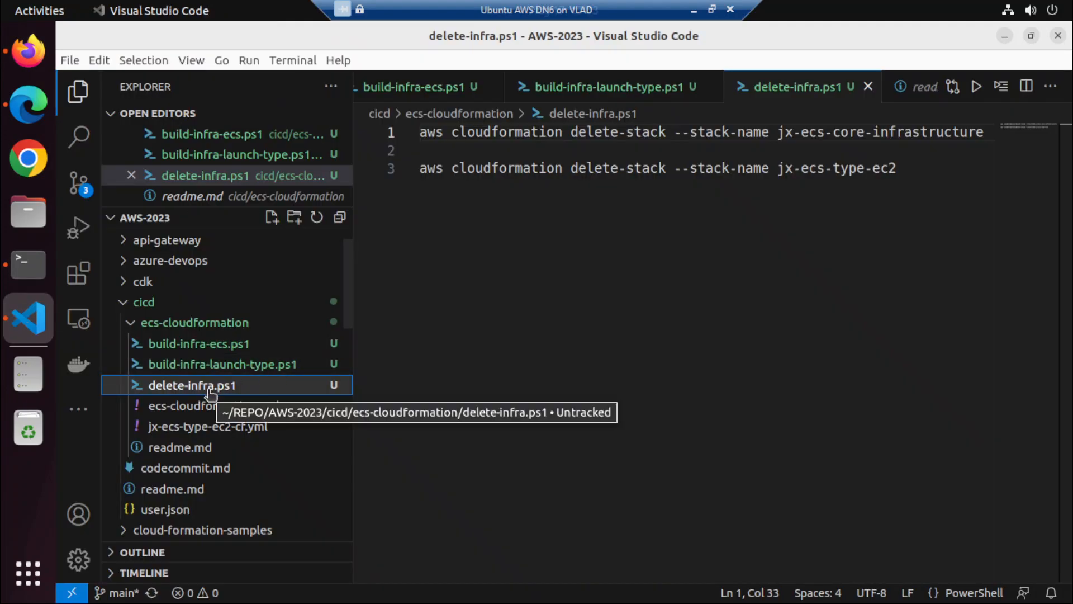
{"action": "left_click", "coordinate": [174, 365]}
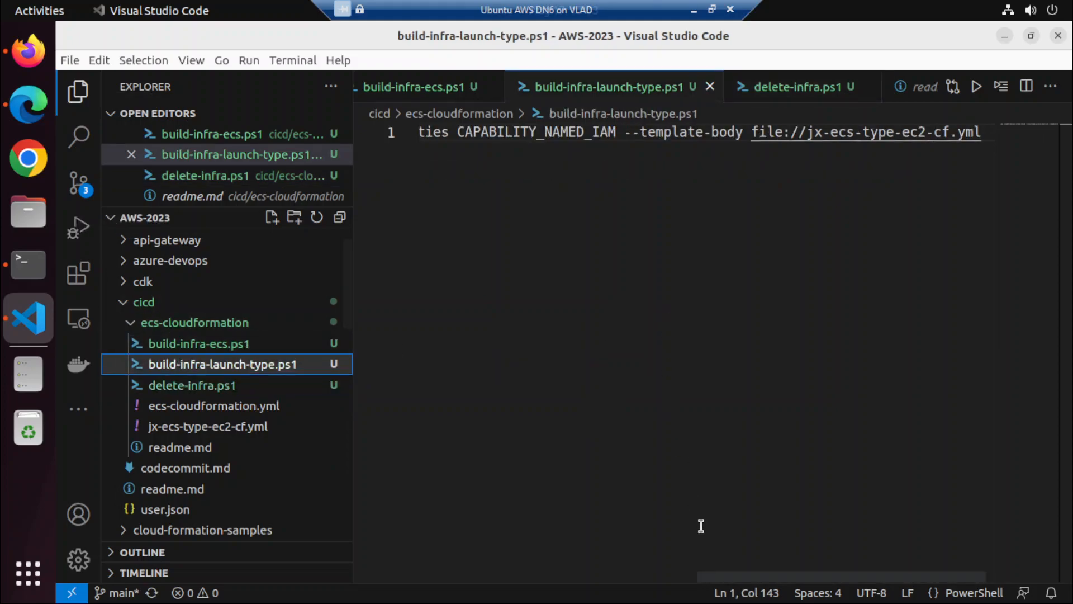
Examine the jx-ecs-type-ec2-cf.yml template from its outputs up to its parameters, including the ECS cluster, security group and autoscaling resources
{"action": "left_click", "coordinate": [150, 425]}
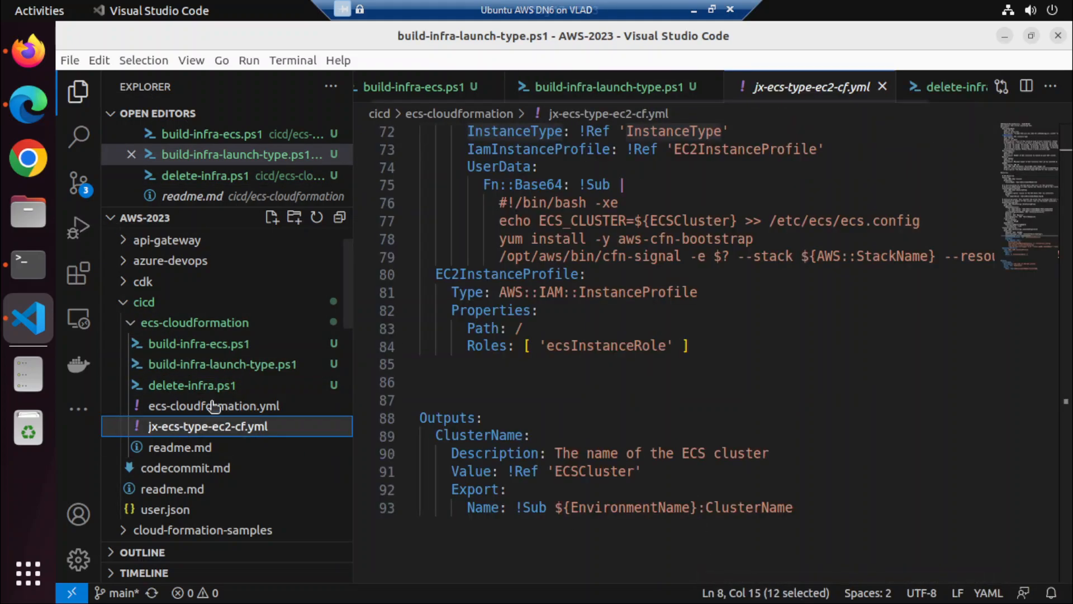
{"action": "left_click", "coordinate": [704, 417]}
{"action": "scroll", "coordinate": [707, 415], "scroll_direction": "up", "scroll_amount": 2}
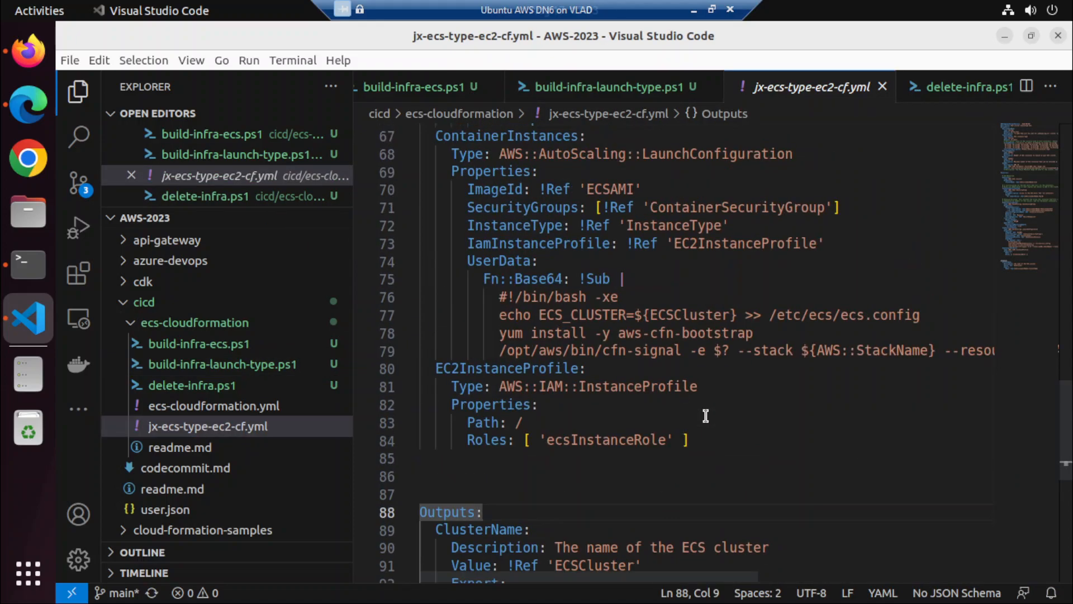
{"action": "scroll", "coordinate": [706, 416], "scroll_direction": "up", "scroll_amount": 1}
{"action": "scroll", "coordinate": [706, 416], "scroll_direction": "up", "scroll_amount": 5}
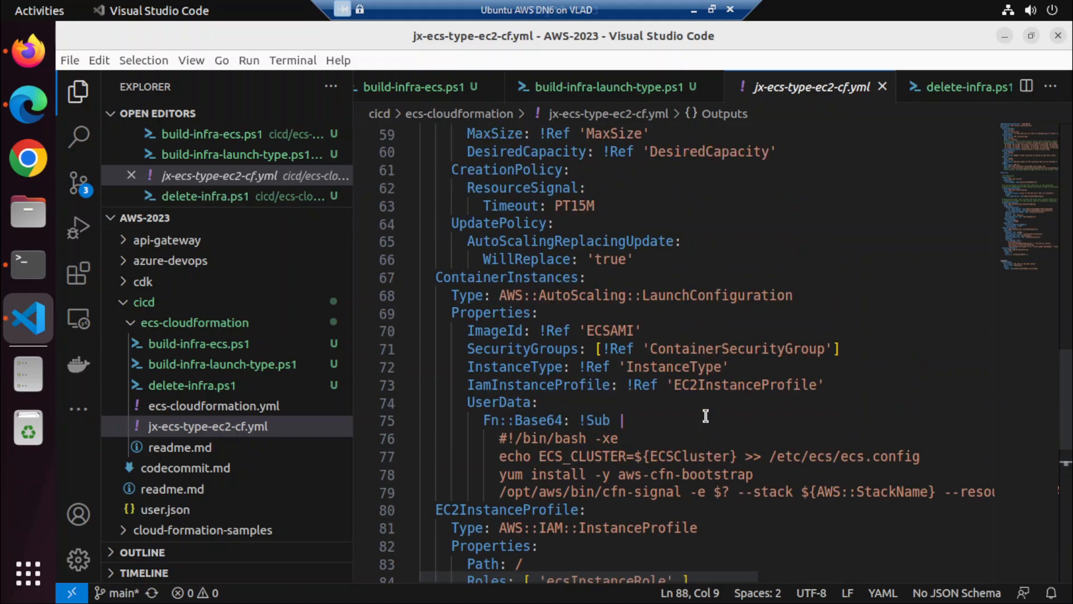
{"action": "scroll", "coordinate": [706, 416], "scroll_direction": "up", "scroll_amount": 2}
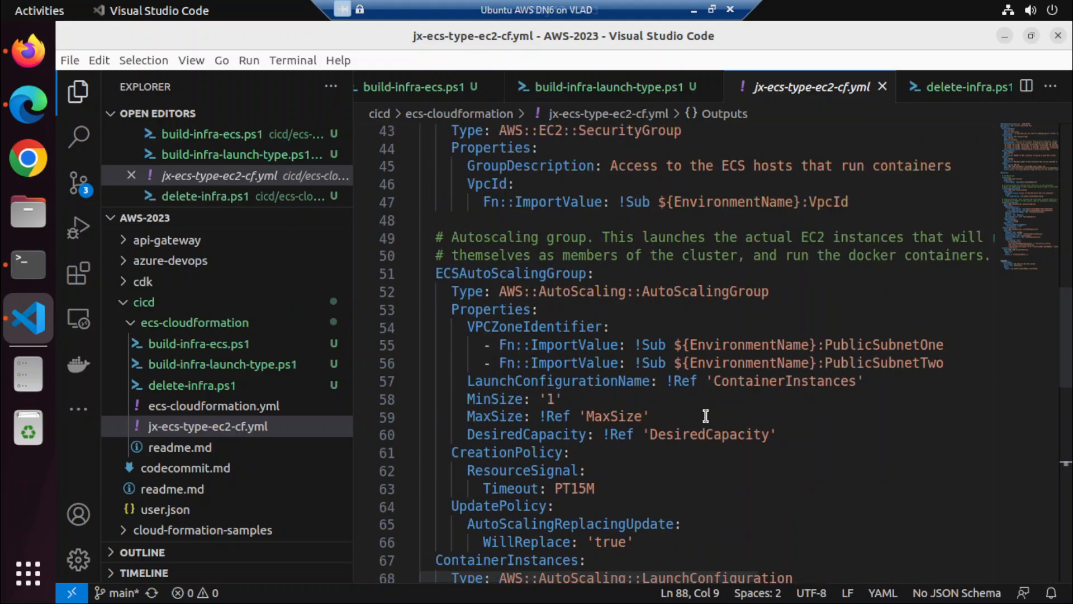
{"action": "scroll", "coordinate": [706, 416], "scroll_direction": "up", "scroll_amount": 1}
{"action": "scroll", "coordinate": [706, 416], "scroll_direction": "up", "scroll_amount": 2}
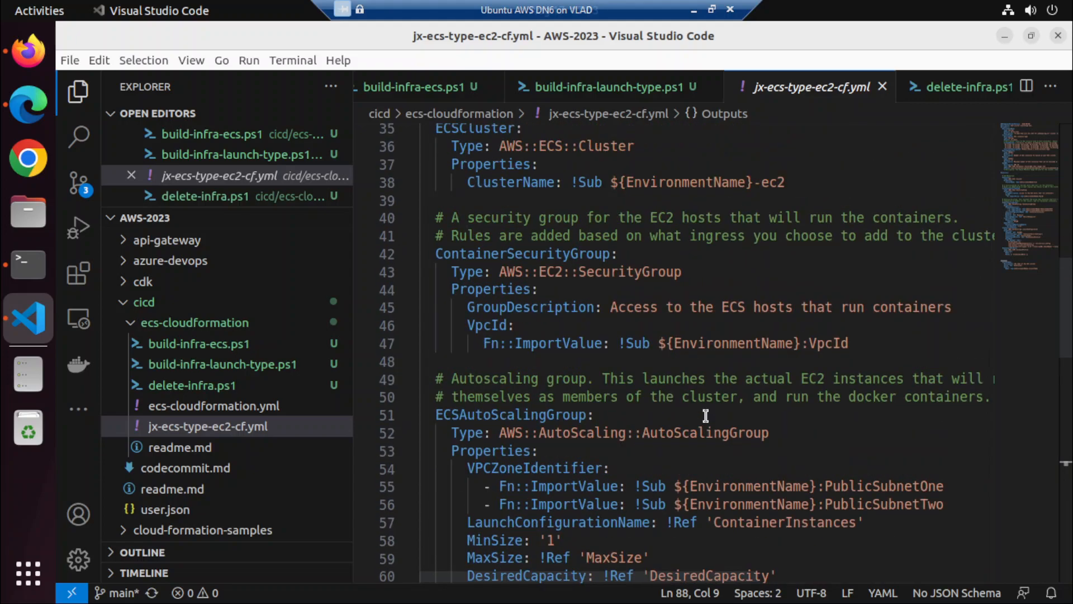
{"action": "scroll", "coordinate": [706, 416], "scroll_direction": "up", "scroll_amount": 3}
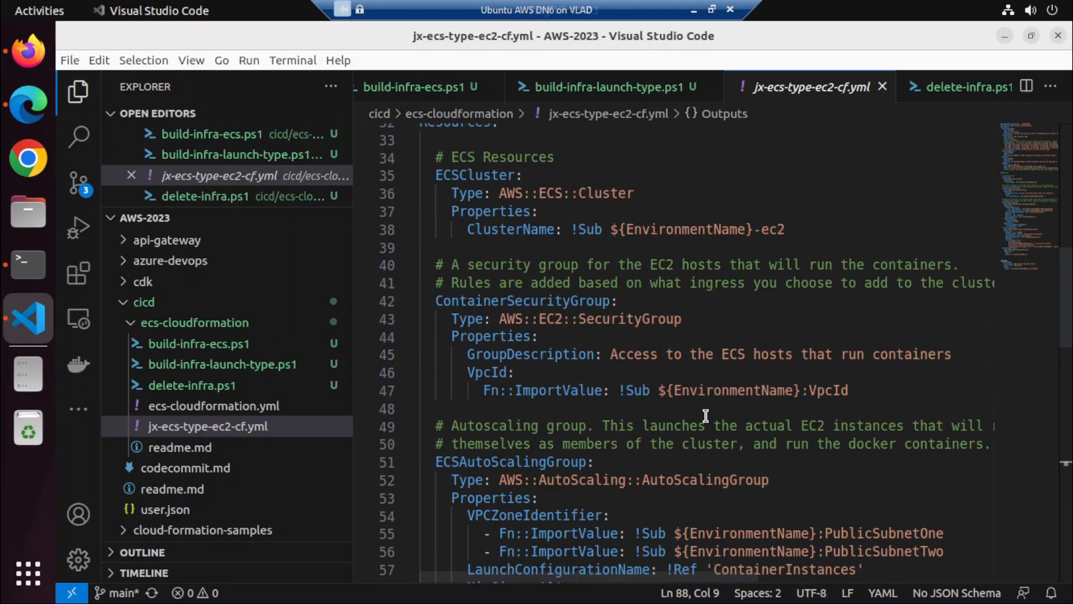
{"action": "scroll", "coordinate": [706, 416], "scroll_direction": "up", "scroll_amount": 2}
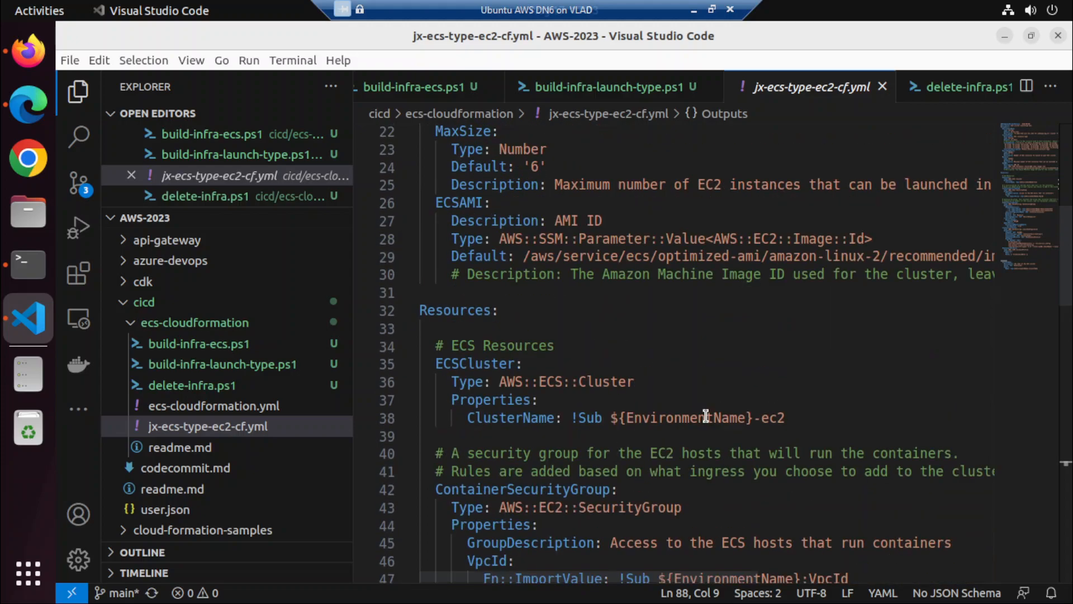
{"action": "scroll", "coordinate": [706, 416], "scroll_direction": "up", "scroll_amount": 2}
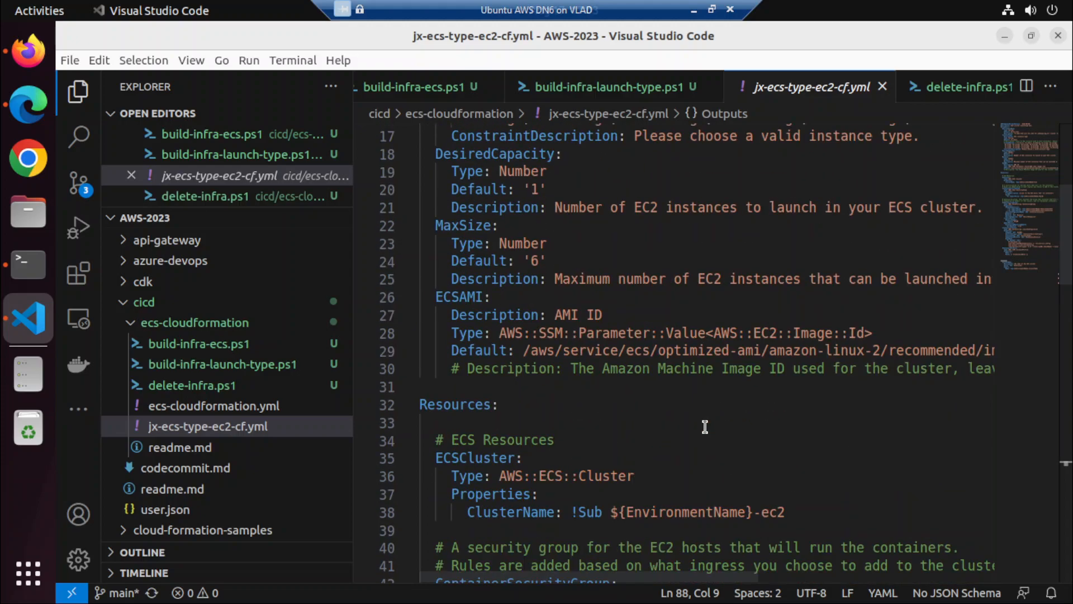
{"action": "left_click_drag", "start_coordinate": [649, 573], "coordinate": [576, 578]}
{"action": "scroll", "coordinate": [668, 395], "scroll_direction": "up", "scroll_amount": 3}
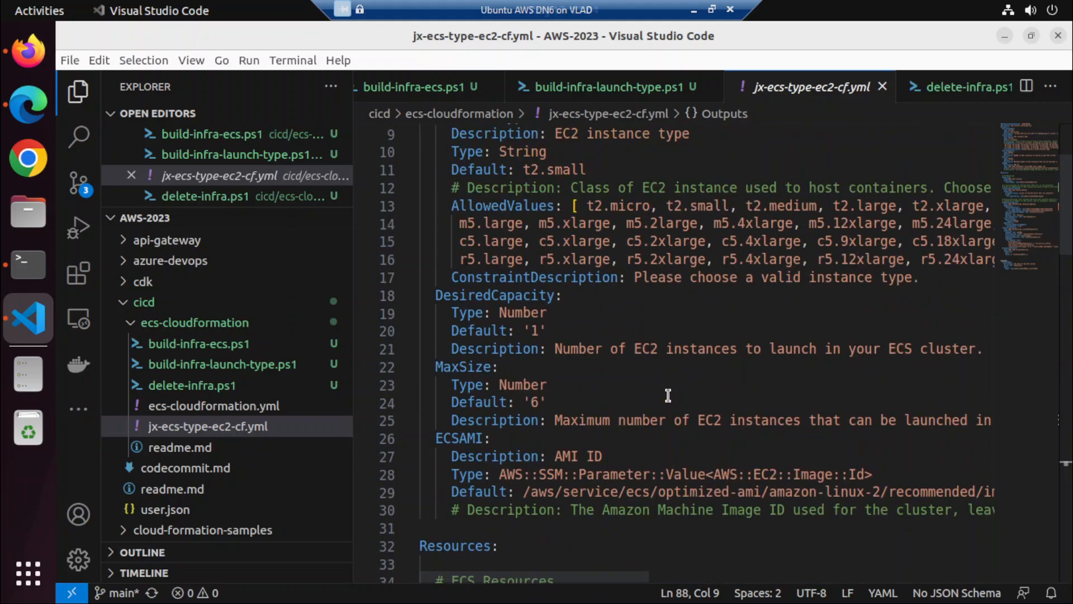
{"action": "scroll", "coordinate": [668, 396], "scroll_direction": "up", "scroll_amount": 3}
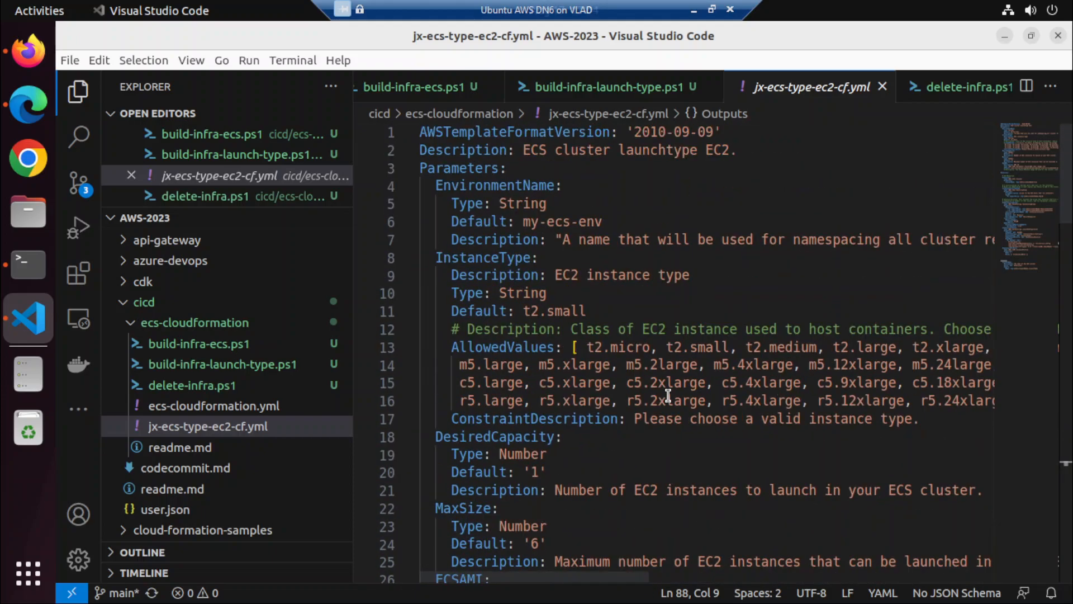
{"action": "scroll", "coordinate": [668, 395], "scroll_direction": "down", "scroll_amount": 5}
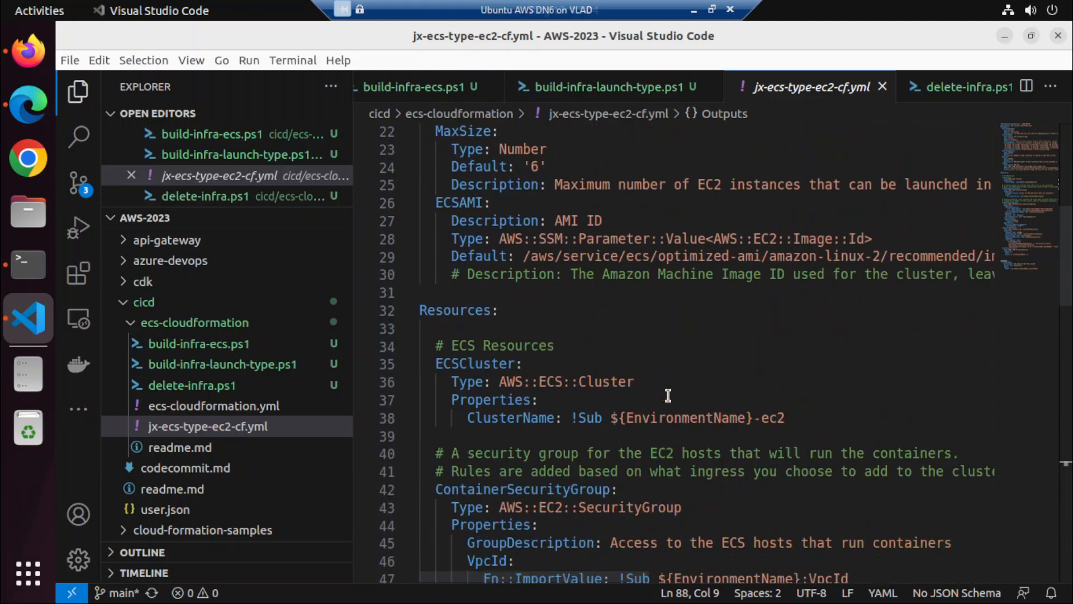
{"action": "scroll", "coordinate": [668, 395], "scroll_direction": "down", "scroll_amount": 4}
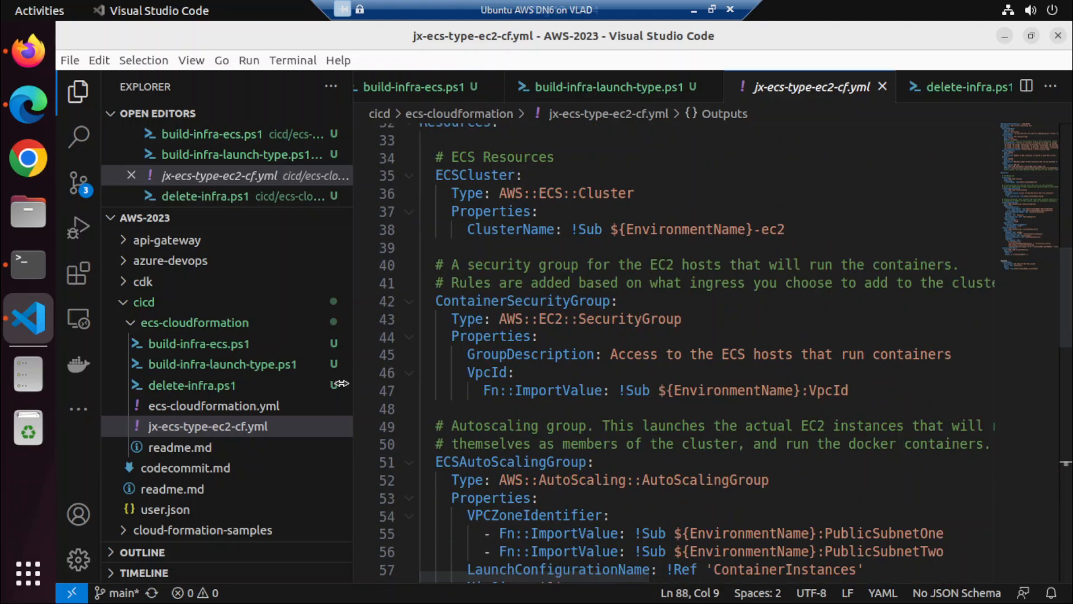
Examine the ecs-cloudformation.yml template's subnet mappings, VPC, gateway and routing resources, and exported outputs
{"action": "left_click", "coordinate": [224, 405]}
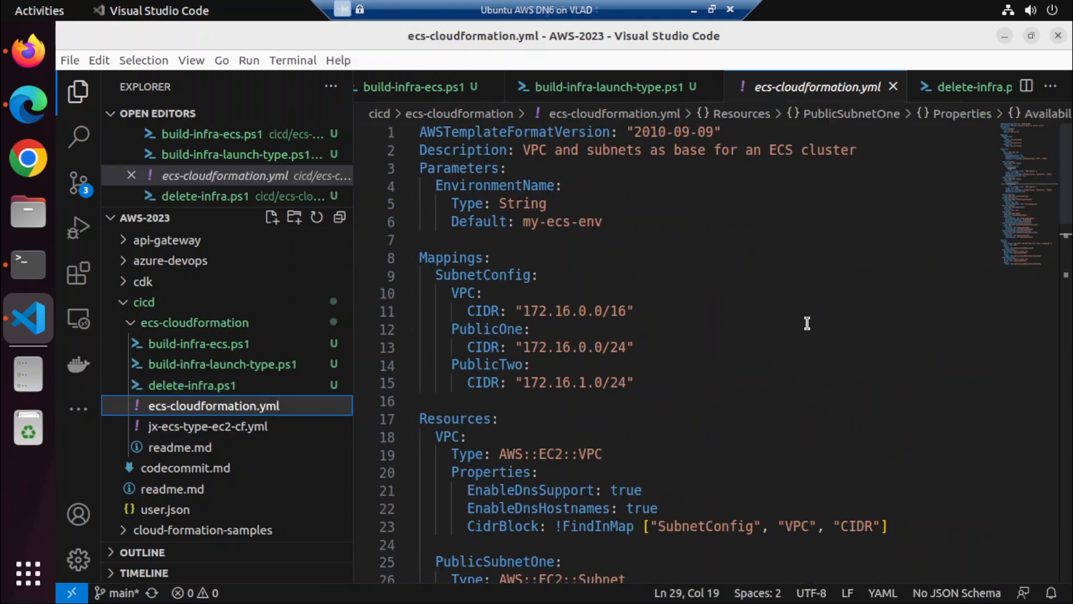
{"action": "scroll", "coordinate": [807, 323], "scroll_direction": "down", "scroll_amount": 2}
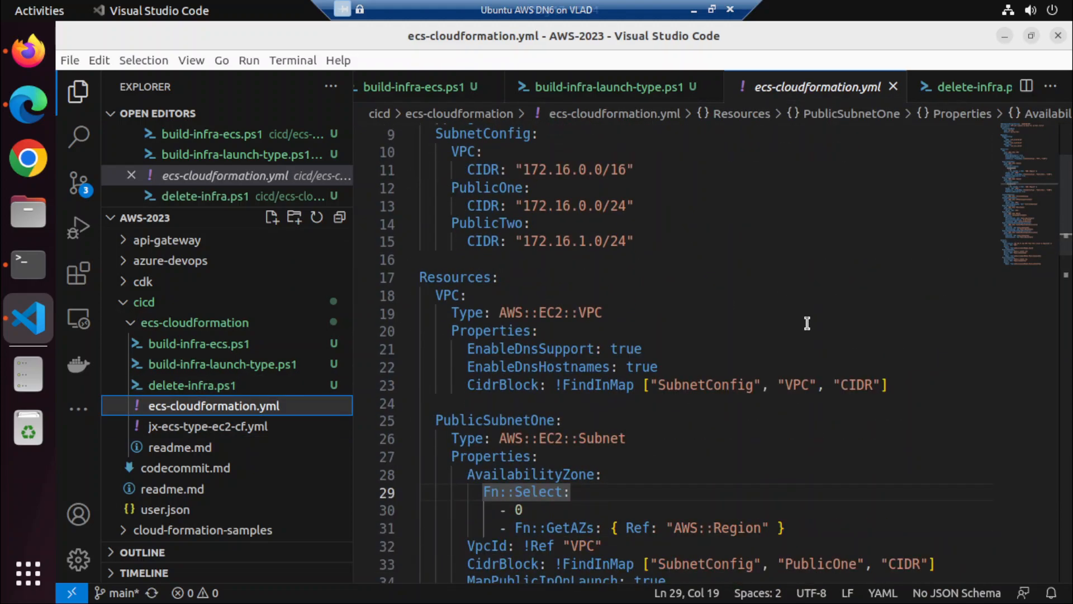
{"action": "scroll", "coordinate": [808, 323], "scroll_direction": "down", "scroll_amount": 2}
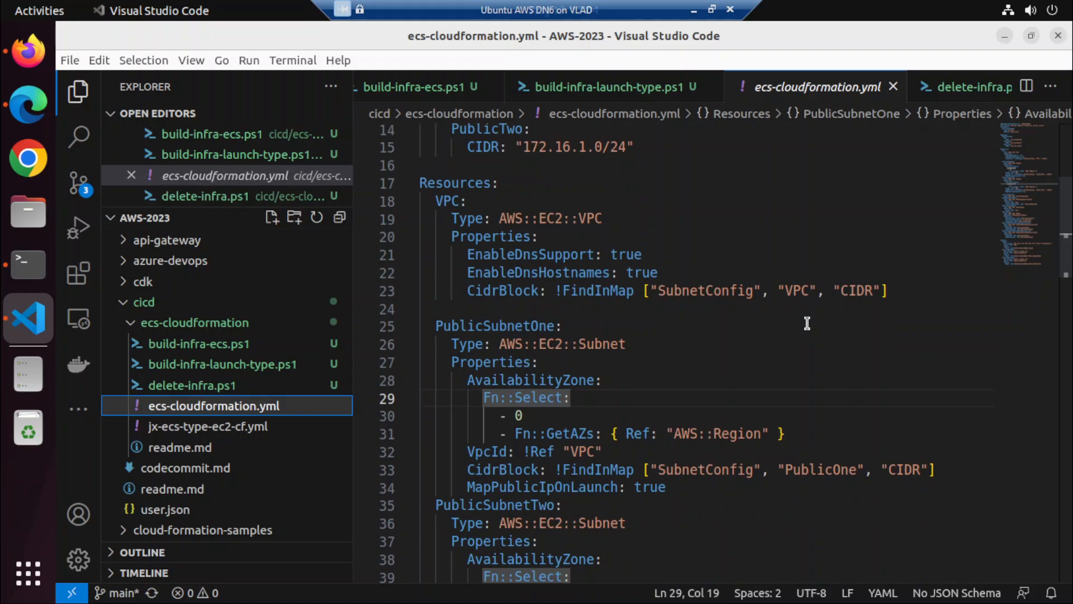
{"action": "scroll", "coordinate": [807, 323], "scroll_direction": "down", "scroll_amount": 2}
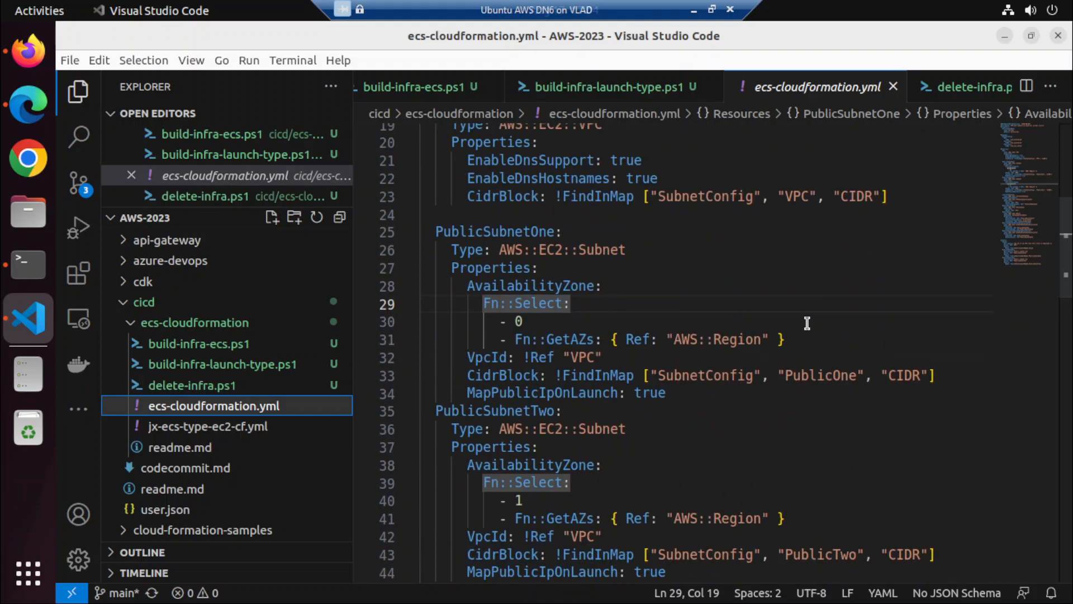
{"action": "scroll", "coordinate": [806, 323], "scroll_direction": "up", "scroll_amount": 2}
{"action": "scroll", "coordinate": [808, 323], "scroll_direction": "down", "scroll_amount": 2}
{"action": "scroll", "coordinate": [807, 323], "scroll_direction": "down", "scroll_amount": 5}
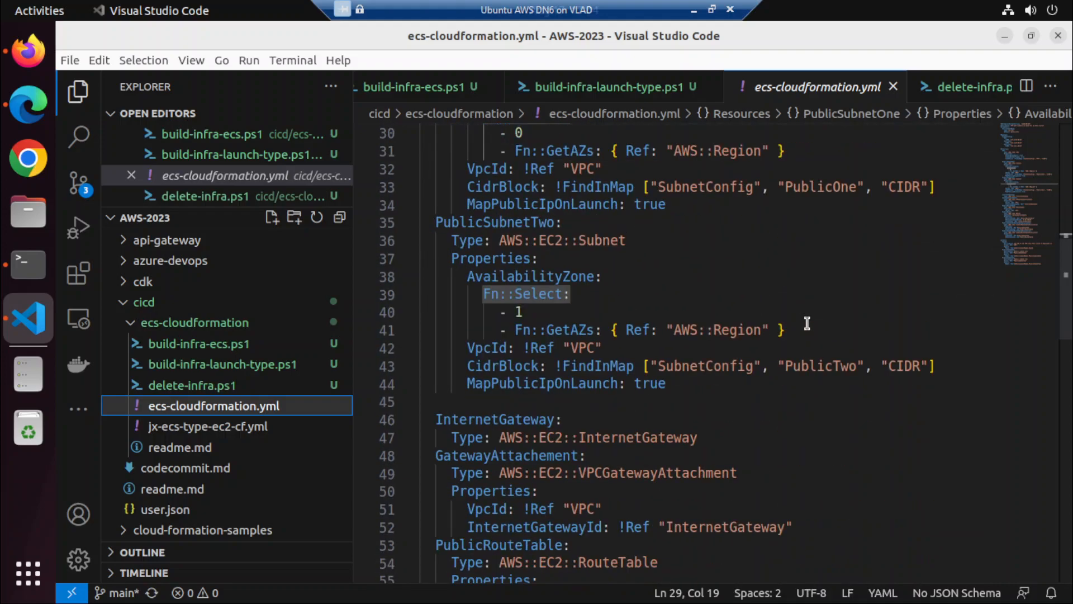
{"action": "scroll", "coordinate": [807, 323], "scroll_direction": "down", "scroll_amount": 7}
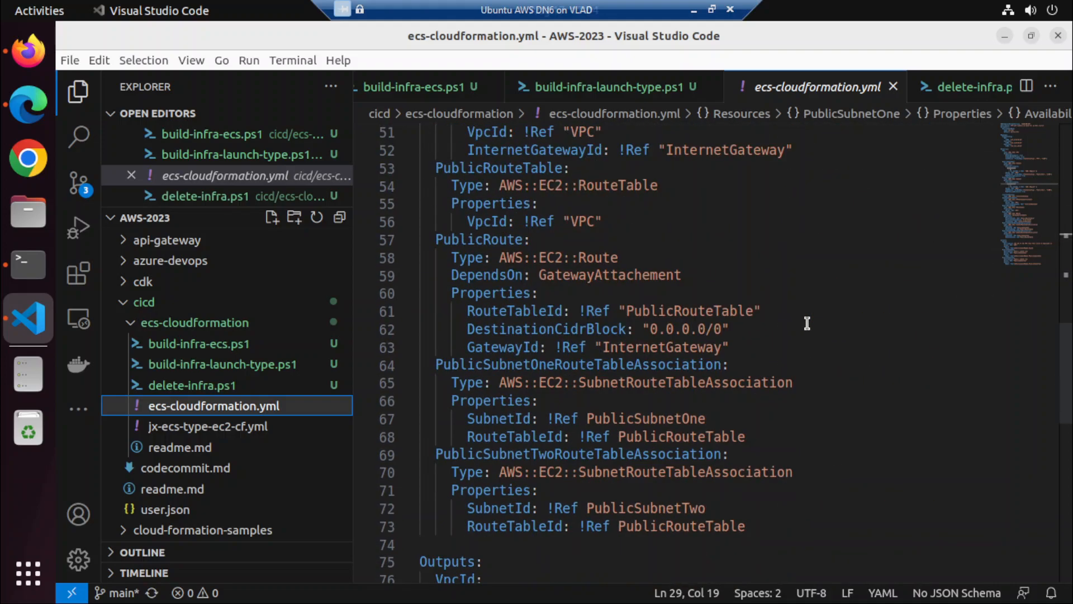
{"action": "scroll", "coordinate": [808, 323], "scroll_direction": "down", "scroll_amount": 4}
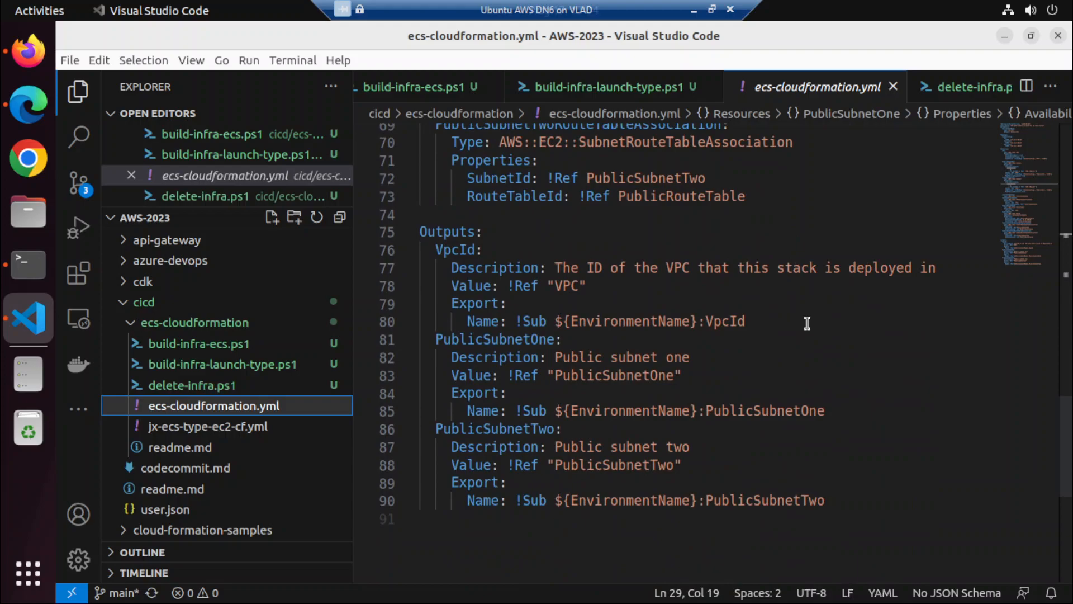
Examine the parameters, subnet mappings, VPC, subnets, internet gateway and routing resources in ecs-cloudformation.yml
{"action": "scroll", "coordinate": [559, 350], "scroll_direction": "up", "scroll_amount": 20}
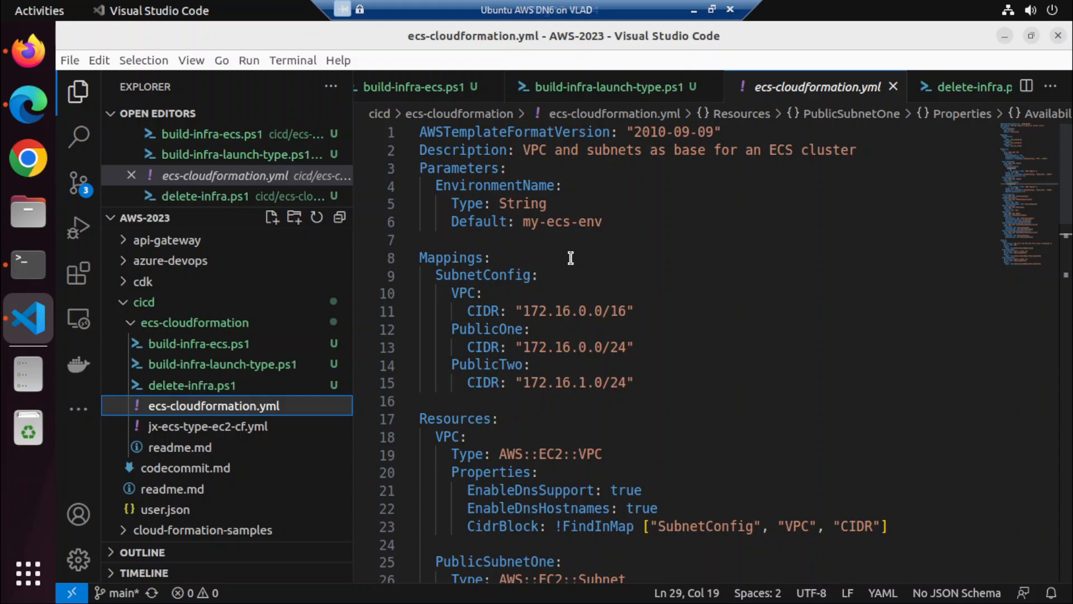
{"action": "scroll", "coordinate": [583, 318], "scroll_direction": "down", "scroll_amount": 1}
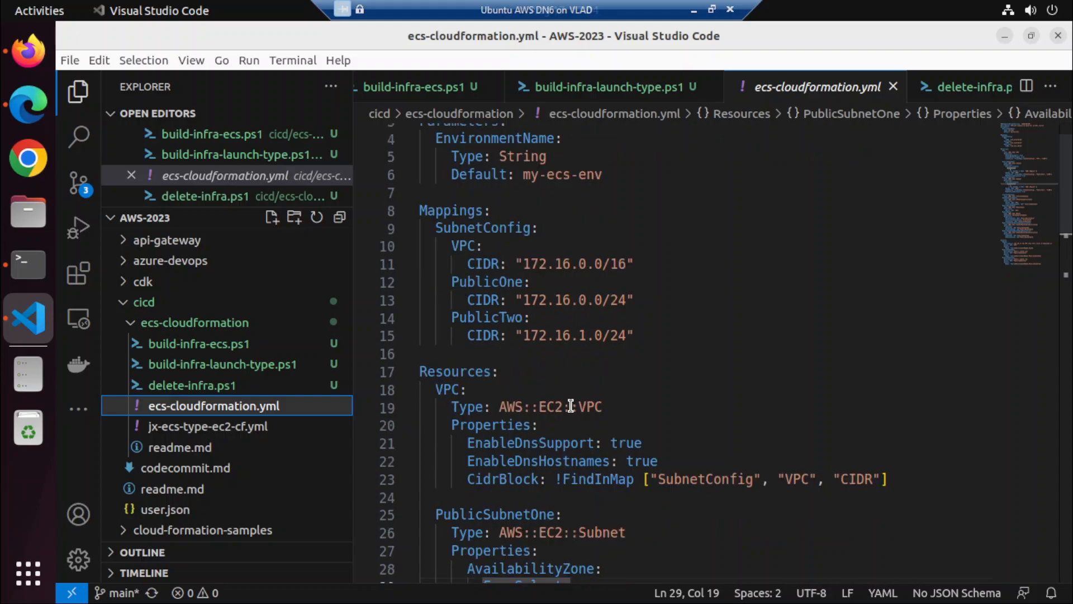
{"action": "scroll", "coordinate": [572, 406], "scroll_direction": "down", "scroll_amount": 2}
{"action": "scroll", "coordinate": [594, 367], "scroll_direction": "down", "scroll_amount": 1}
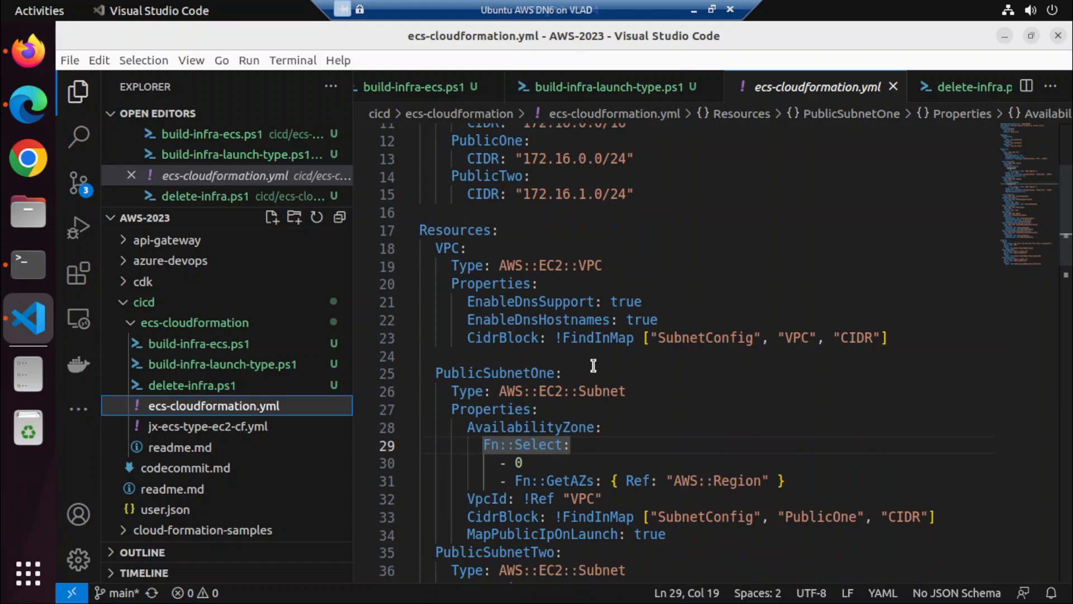
{"action": "scroll", "coordinate": [594, 366], "scroll_direction": "down", "scroll_amount": 2}
{"action": "scroll", "coordinate": [594, 366], "scroll_direction": "down", "scroll_amount": 4}
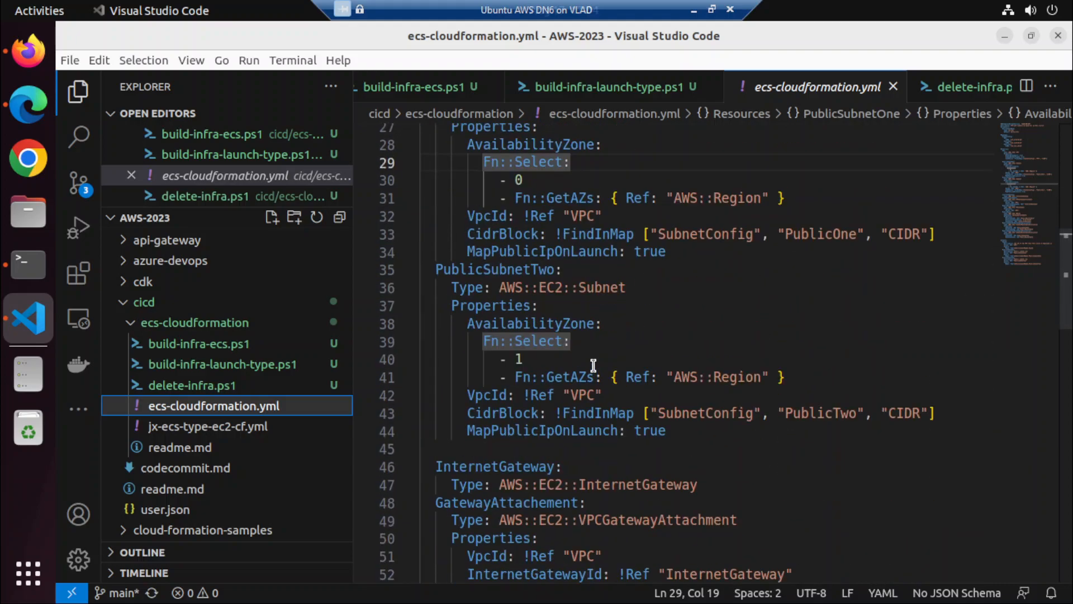
{"action": "scroll", "coordinate": [594, 366], "scroll_direction": "down", "scroll_amount": 4}
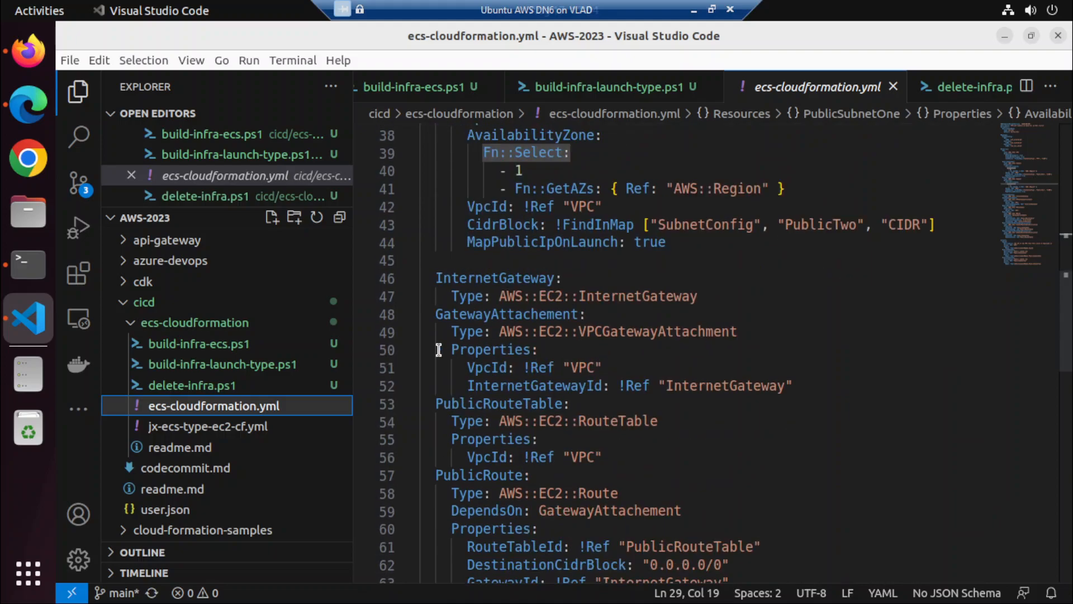
Open jx-ecs-type-ec2-cf.yml and examine its ECS cluster, security group, autoscaling group and container instance definitions
{"action": "left_click", "coordinate": [207, 426]}
{"action": "scroll", "coordinate": [767, 292], "scroll_direction": "up", "scroll_amount": 4}
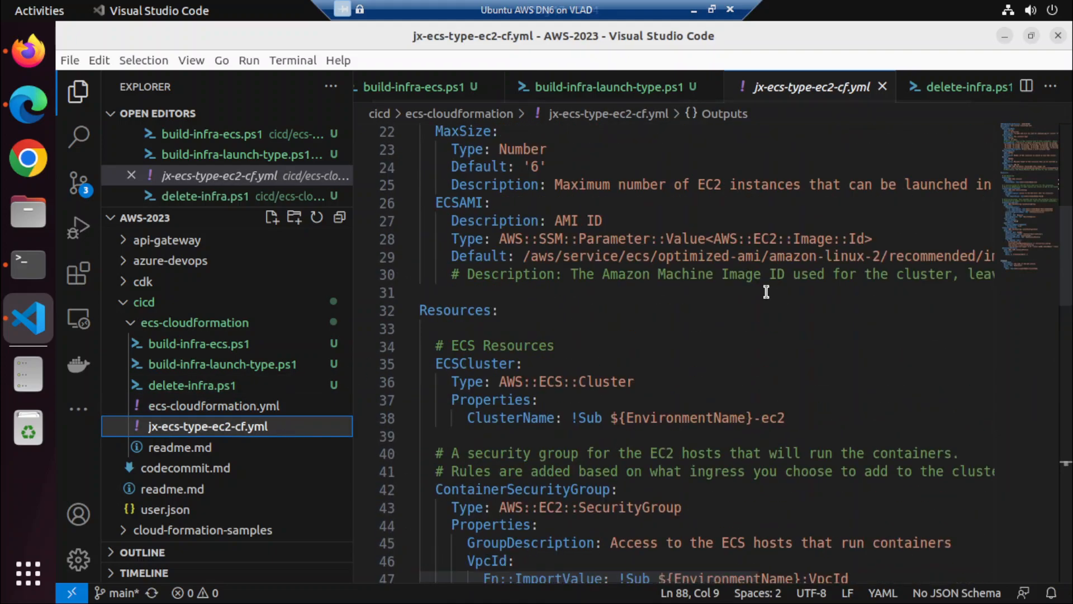
{"action": "scroll", "coordinate": [767, 292], "scroll_direction": "down", "scroll_amount": 3}
{"action": "scroll", "coordinate": [766, 292], "scroll_direction": "down", "scroll_amount": 8}
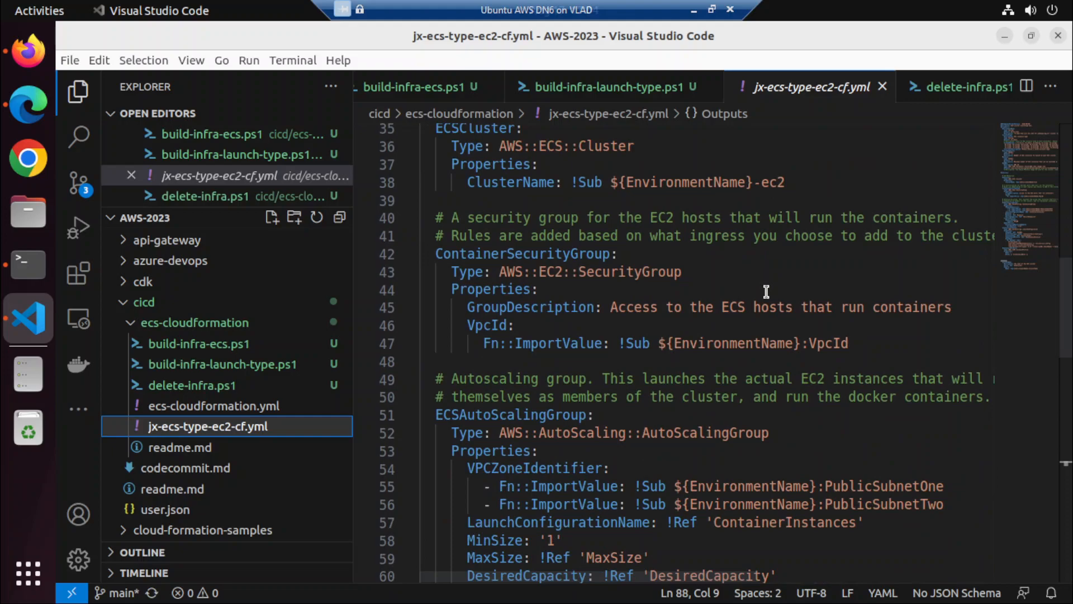
{"action": "scroll", "coordinate": [767, 292], "scroll_direction": "down", "scroll_amount": 3}
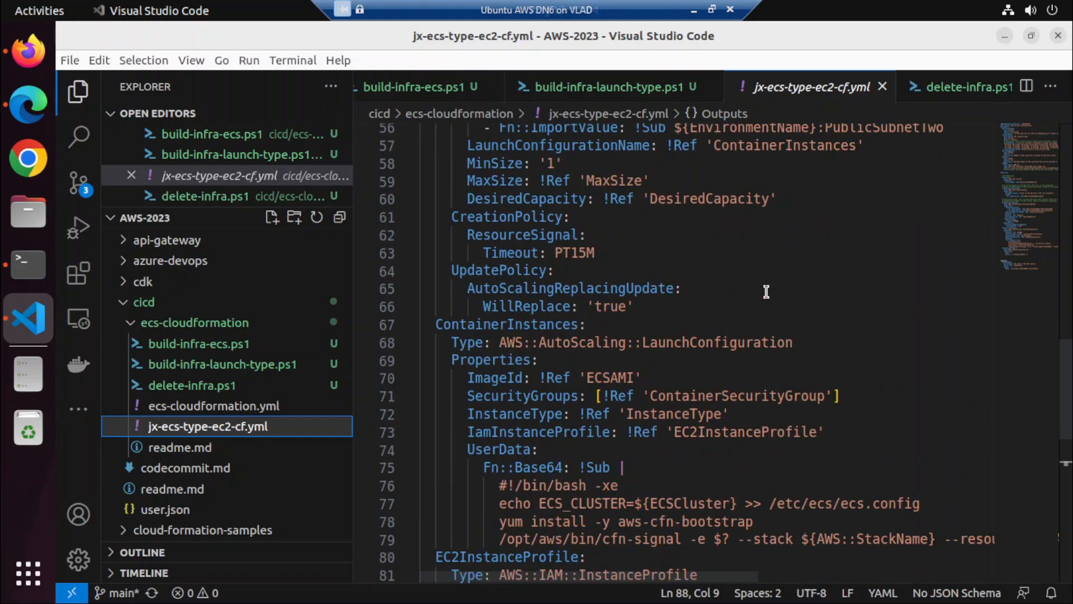
Switch to Firefox, copy the public jx-coderapi repository's URI from Amazon ECR and enter it as Container 1's image URI
{"action": "left_click", "coordinate": [35, 53]}
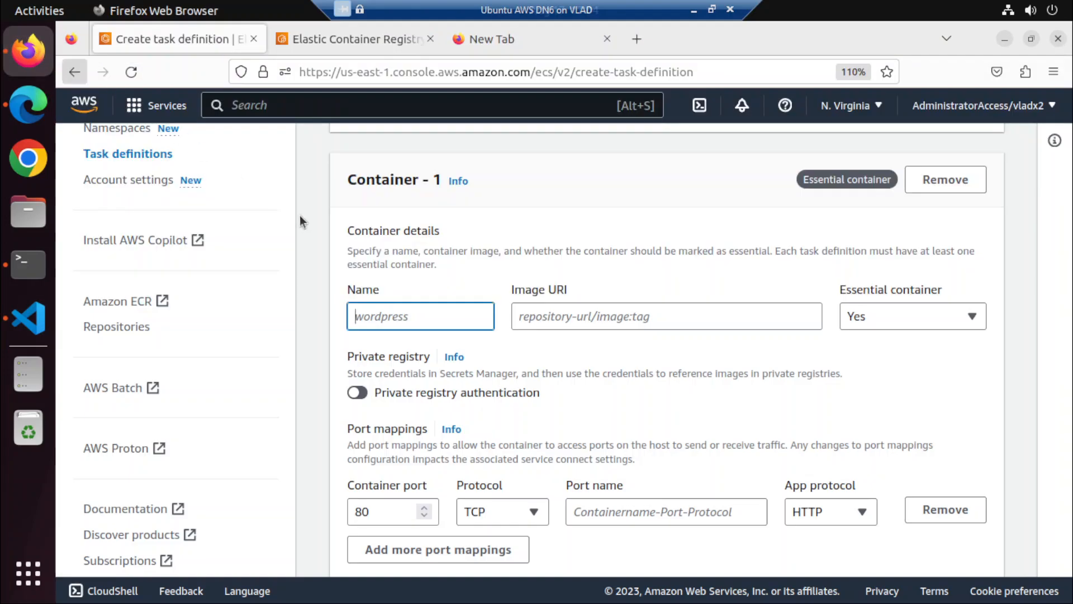
{"action": "left_click", "coordinate": [380, 36]}
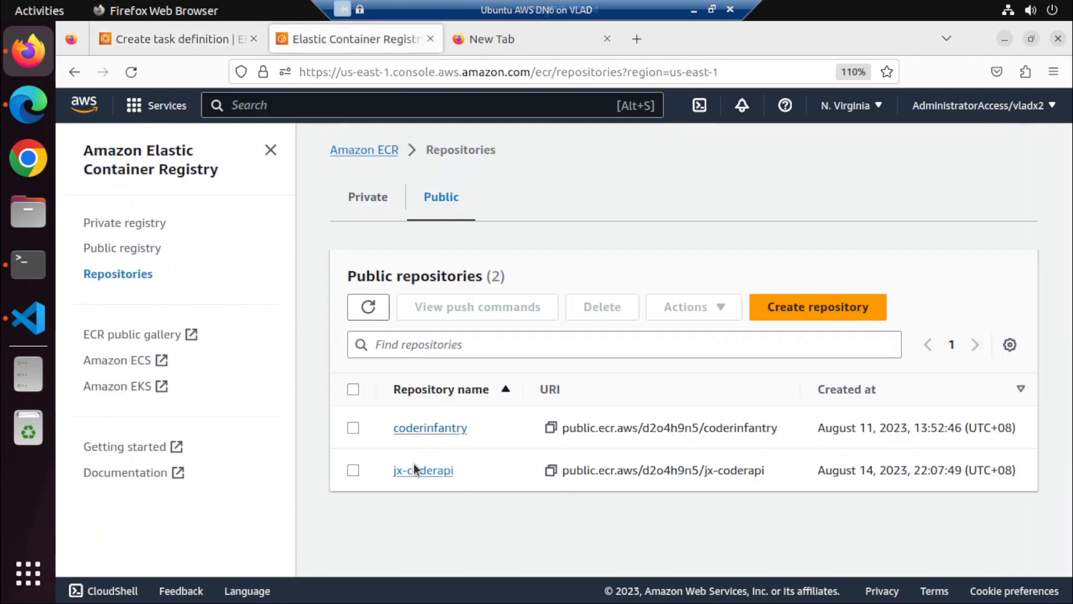
{"action": "left_click", "coordinate": [551, 469]}
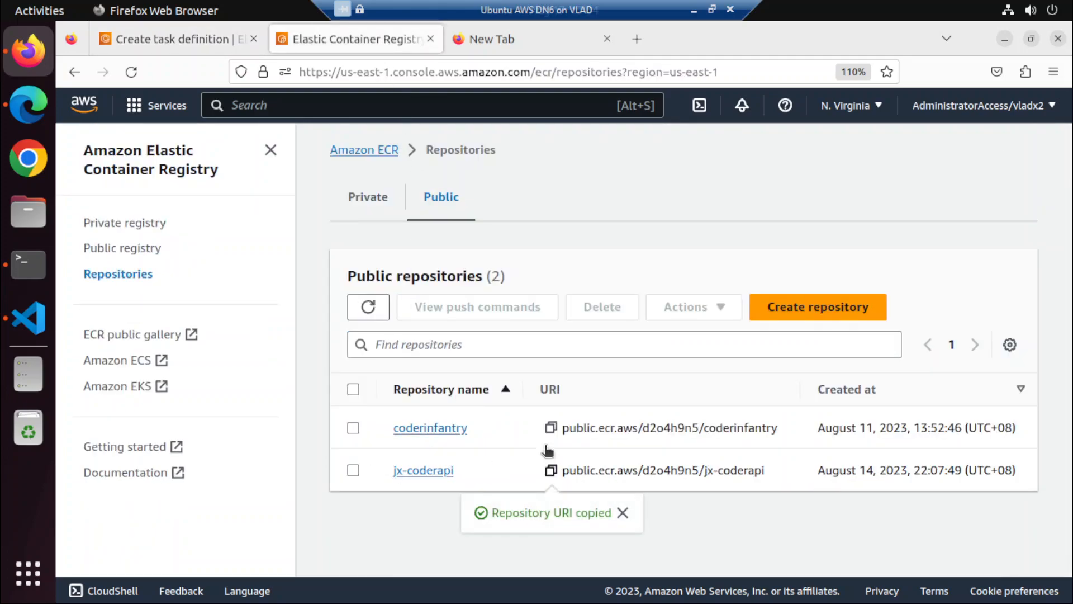
{"action": "left_click", "coordinate": [189, 39]}
{"action": "left_click", "coordinate": [597, 317]}
{"action": "key", "text": "ctrl+v"}
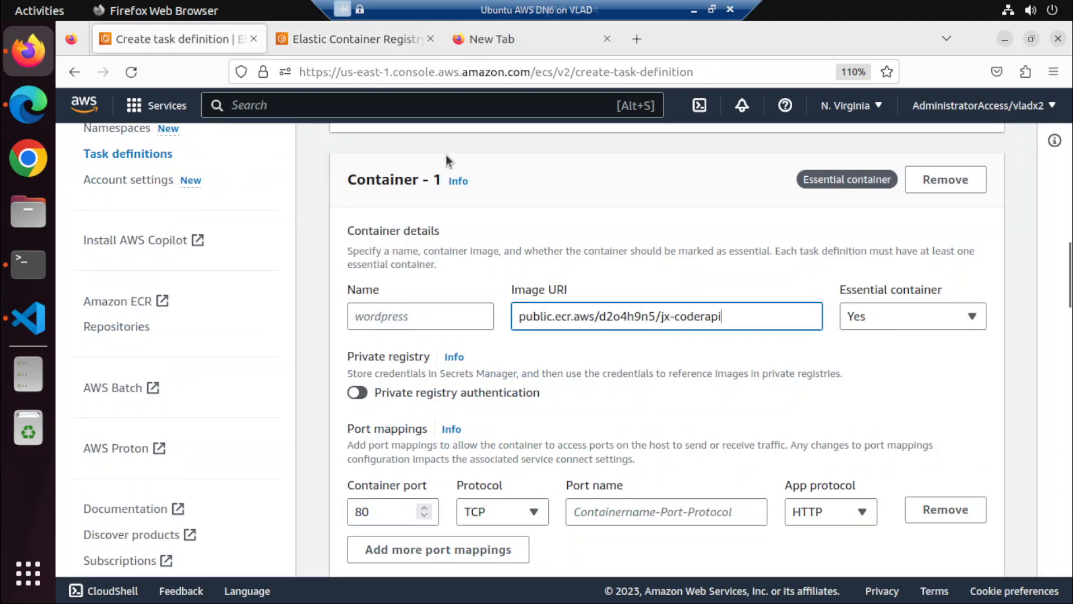
Check the repository name in Amazon ECR and name Container 1 jx-coderapi in the task definition
{"action": "left_click", "coordinate": [357, 48]}
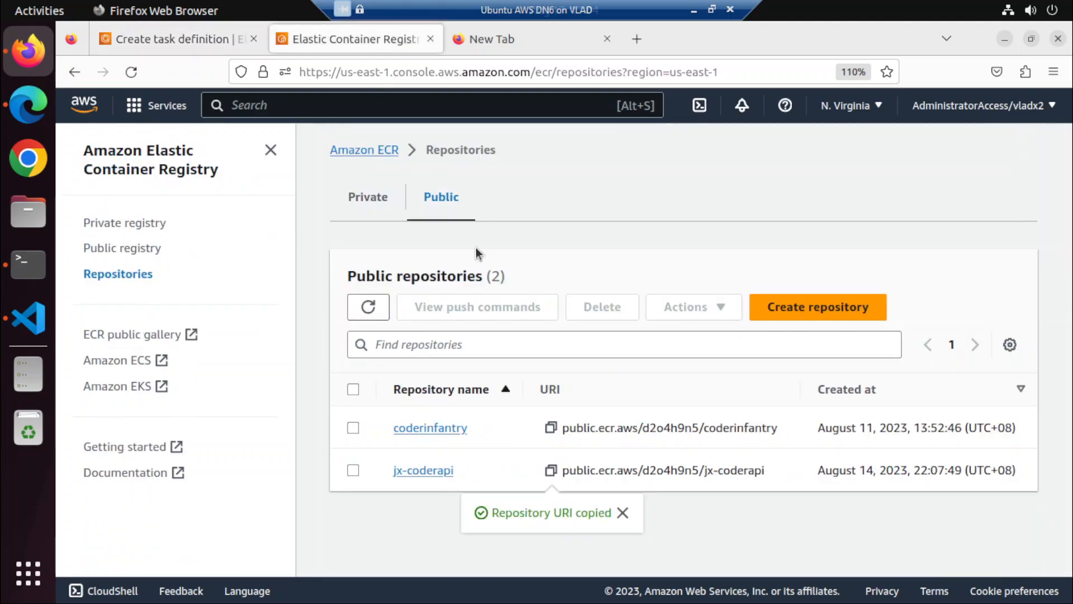
{"action": "left_click", "coordinate": [187, 39]}
{"action": "left_click", "coordinate": [399, 325]}
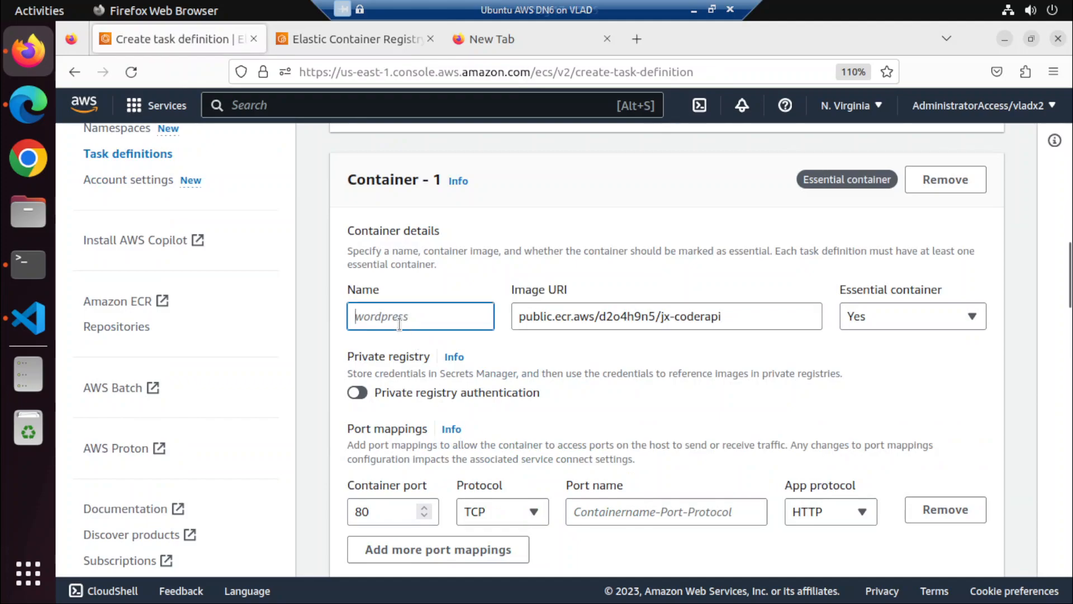
{"action": "type", "text": "jx-coderapi"}
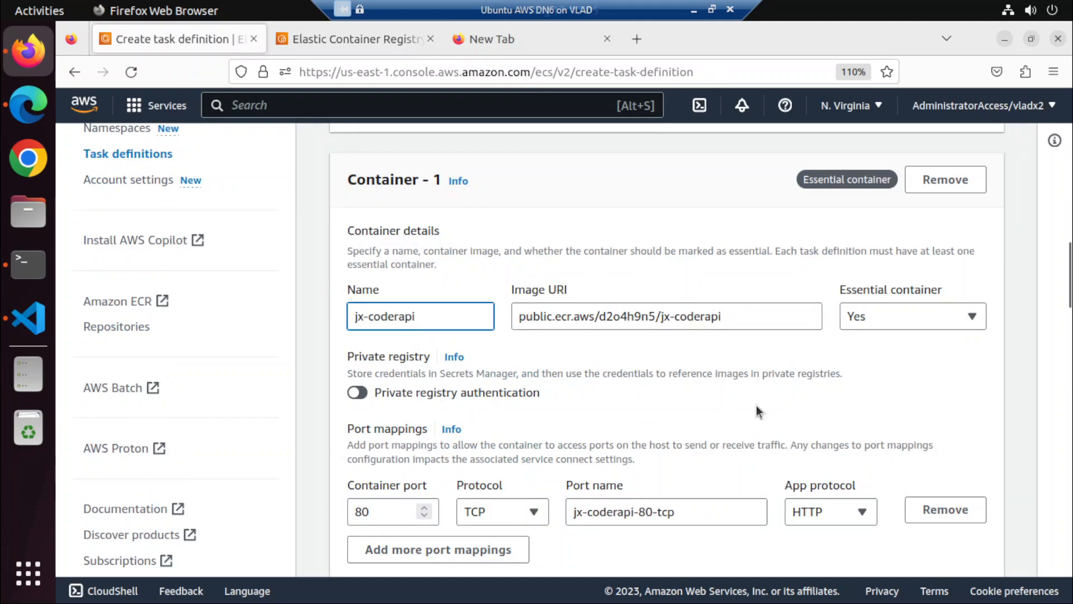
Review the remaining container, logging and storage settings, keep them as they are and create the task definition
{"action": "scroll", "coordinate": [757, 398], "scroll_direction": "down", "scroll_amount": 5}
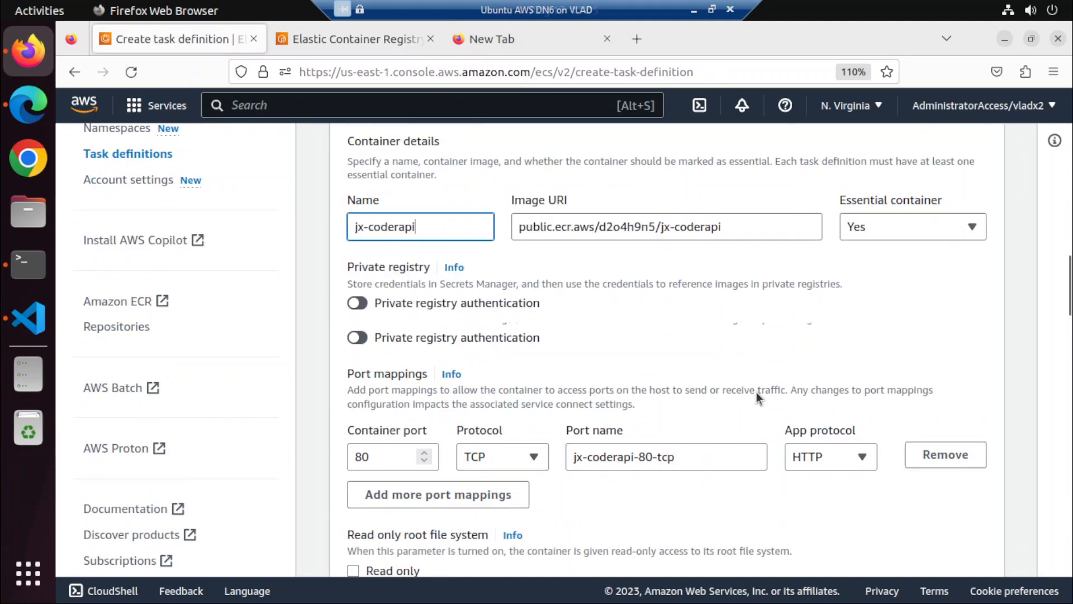
{"action": "scroll", "coordinate": [625, 392], "scroll_direction": "up", "scroll_amount": 3}
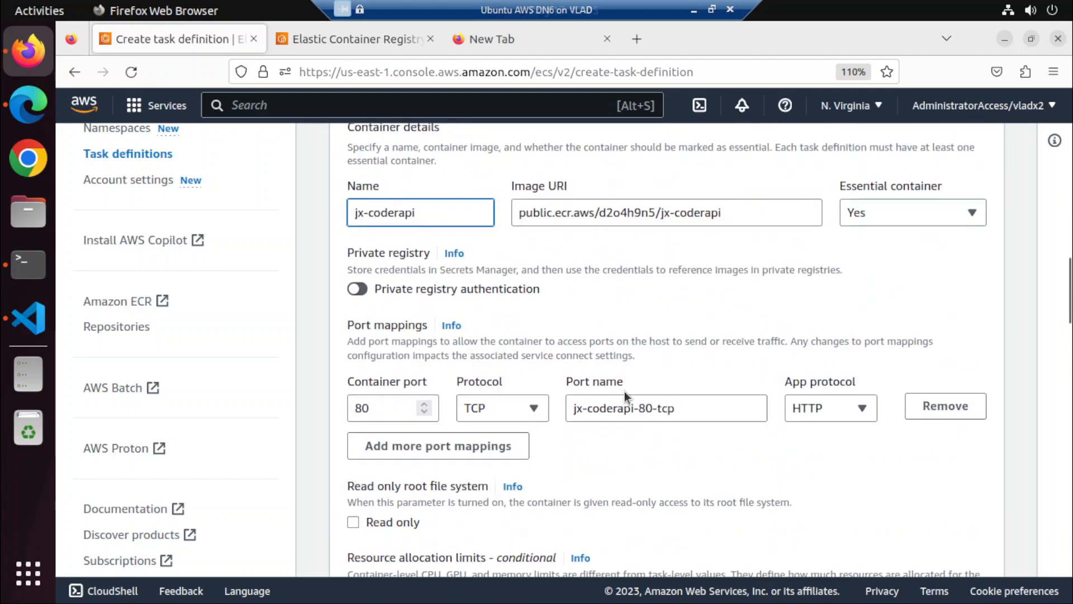
{"action": "scroll", "coordinate": [625, 392], "scroll_direction": "down", "scroll_amount": 3}
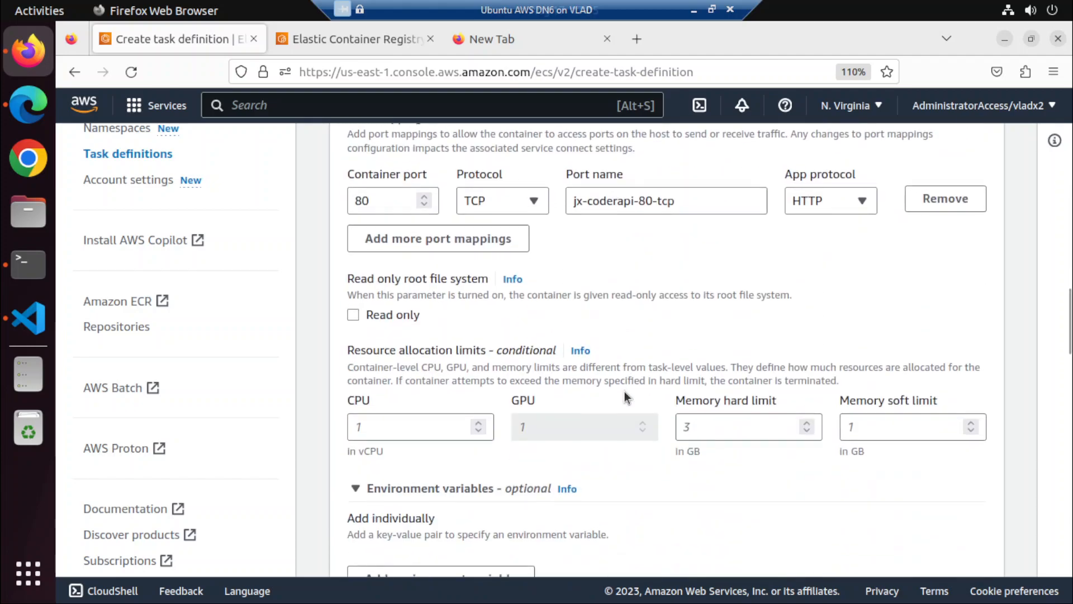
{"action": "scroll", "coordinate": [625, 392], "scroll_direction": "up", "scroll_amount": 5}
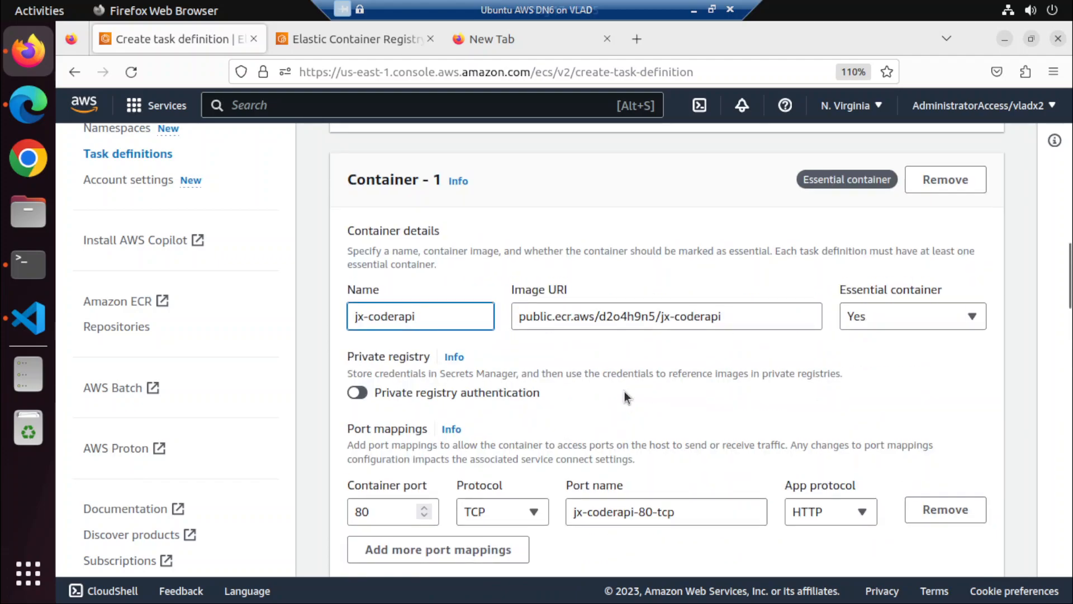
{"action": "scroll", "coordinate": [625, 392], "scroll_direction": "down", "scroll_amount": 5}
{"action": "scroll", "coordinate": [625, 392], "scroll_direction": "down", "scroll_amount": 2}
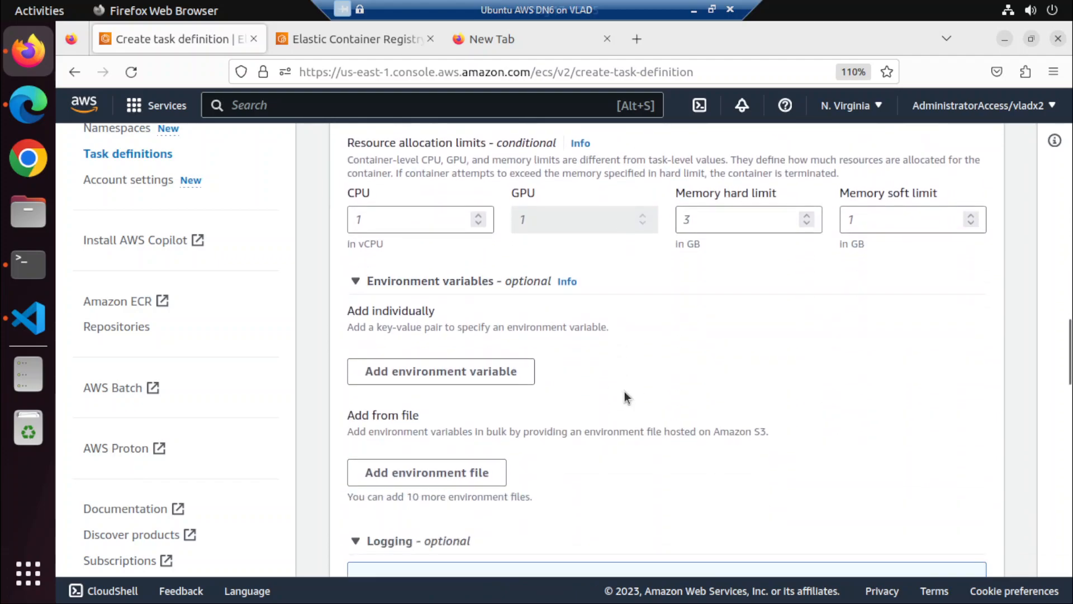
{"action": "scroll", "coordinate": [626, 391], "scroll_direction": "down", "scroll_amount": 7}
{"action": "scroll", "coordinate": [626, 391], "scroll_direction": "down", "scroll_amount": 6}
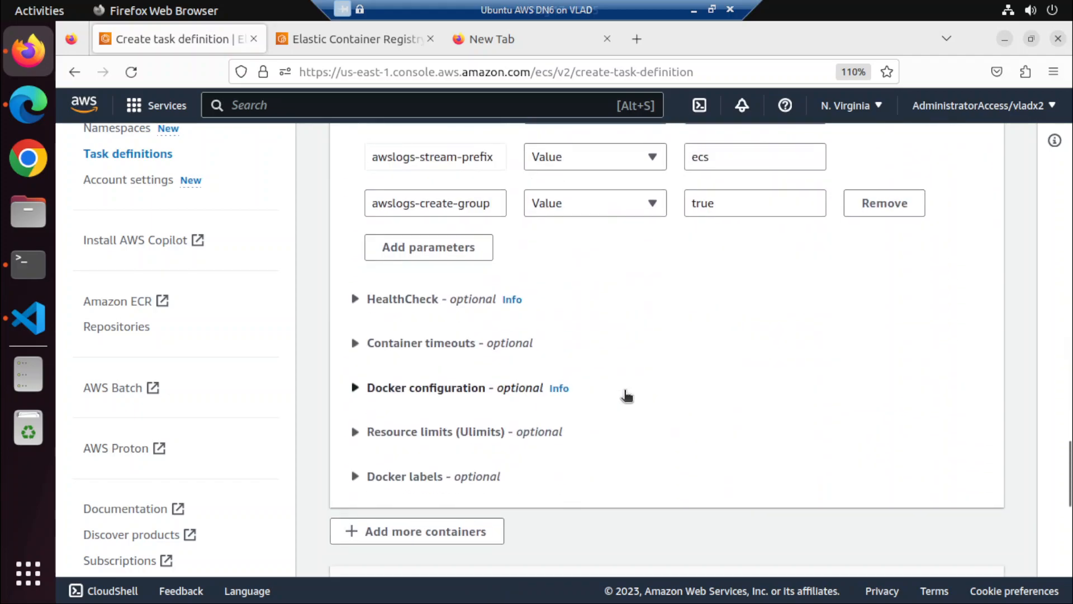
{"action": "scroll", "coordinate": [626, 396], "scroll_direction": "down", "scroll_amount": 10}
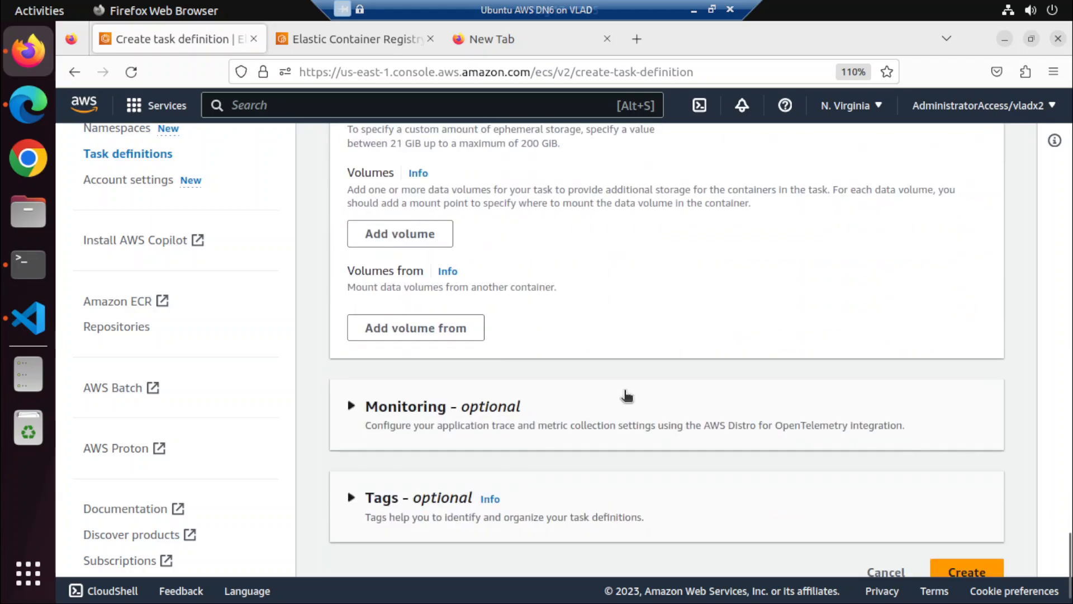
{"action": "scroll", "coordinate": [626, 396], "scroll_direction": "down", "scroll_amount": 1}
{"action": "left_click", "coordinate": [951, 541]}
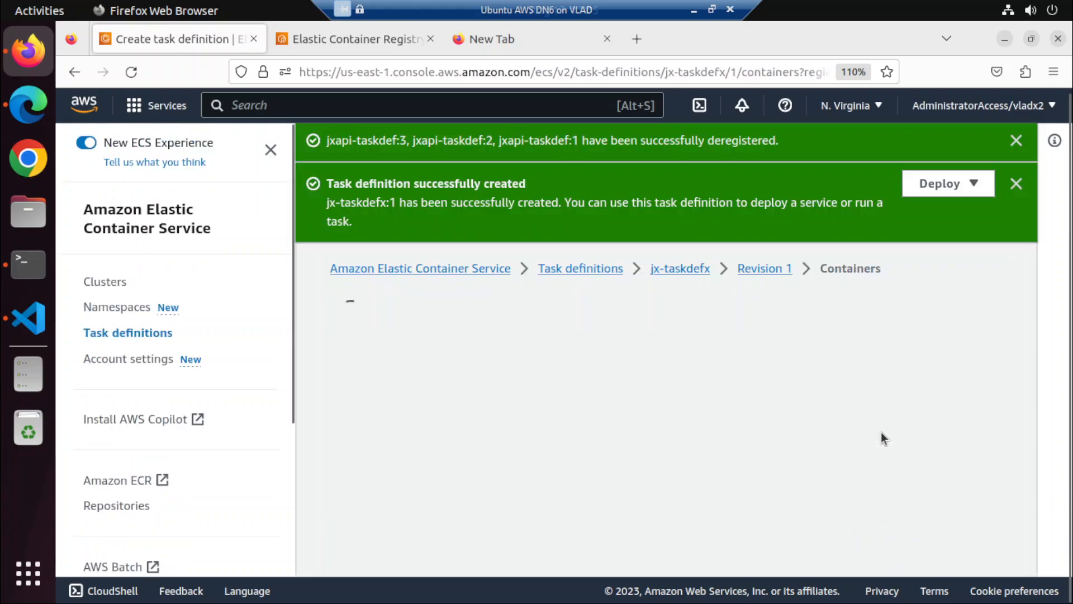
Open the my-ecs-env-ec2 cluster and start creating a service in it
{"action": "left_click", "coordinate": [87, 281]}
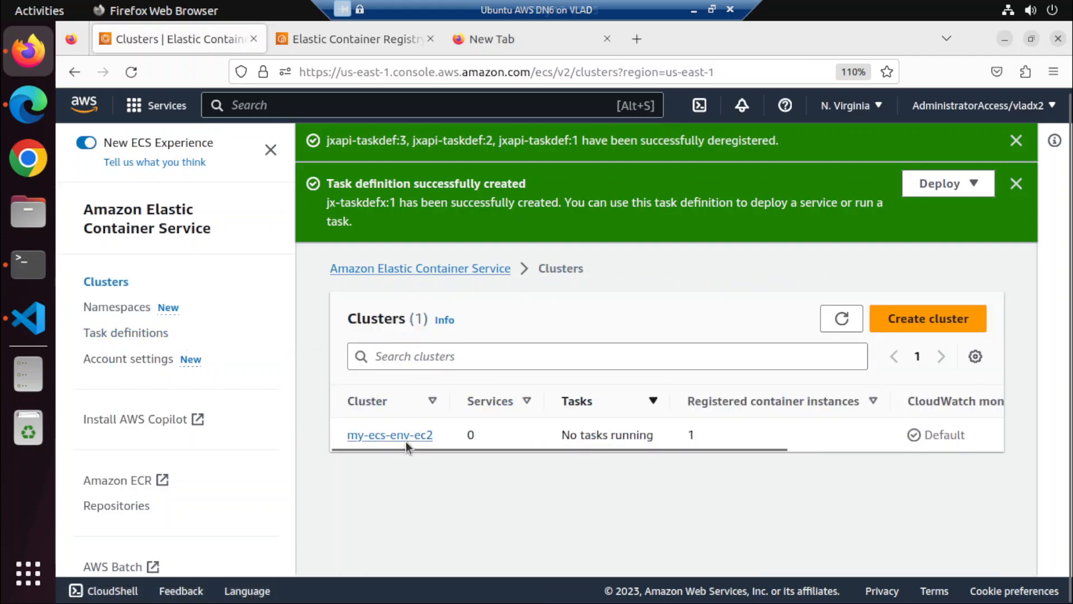
{"action": "left_click", "coordinate": [392, 435]}
{"action": "scroll", "coordinate": [532, 408], "scroll_direction": "down", "scroll_amount": 6}
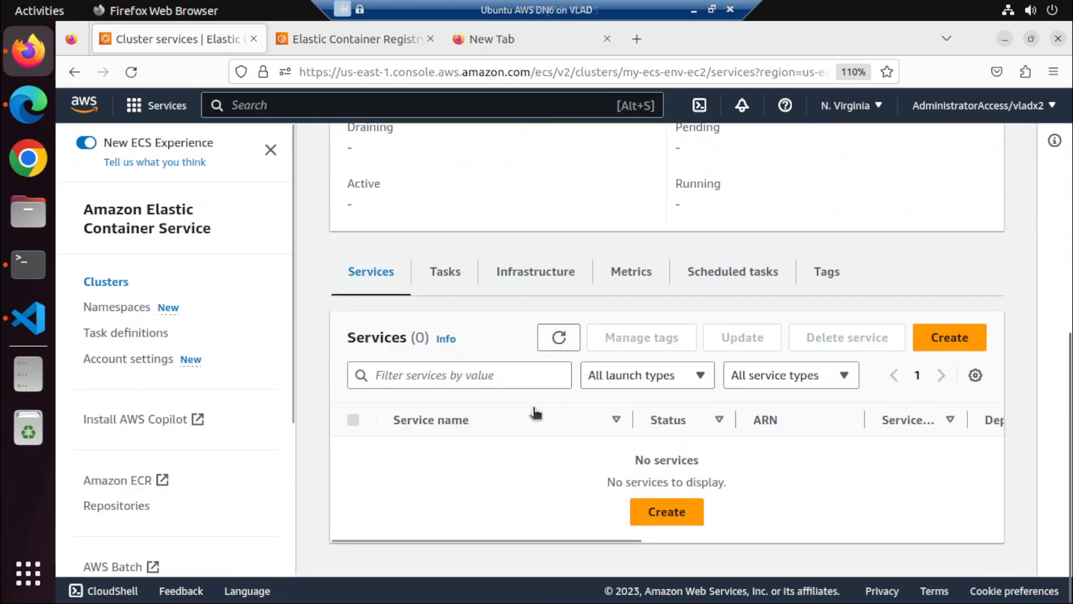
{"action": "left_click", "coordinate": [643, 511]}
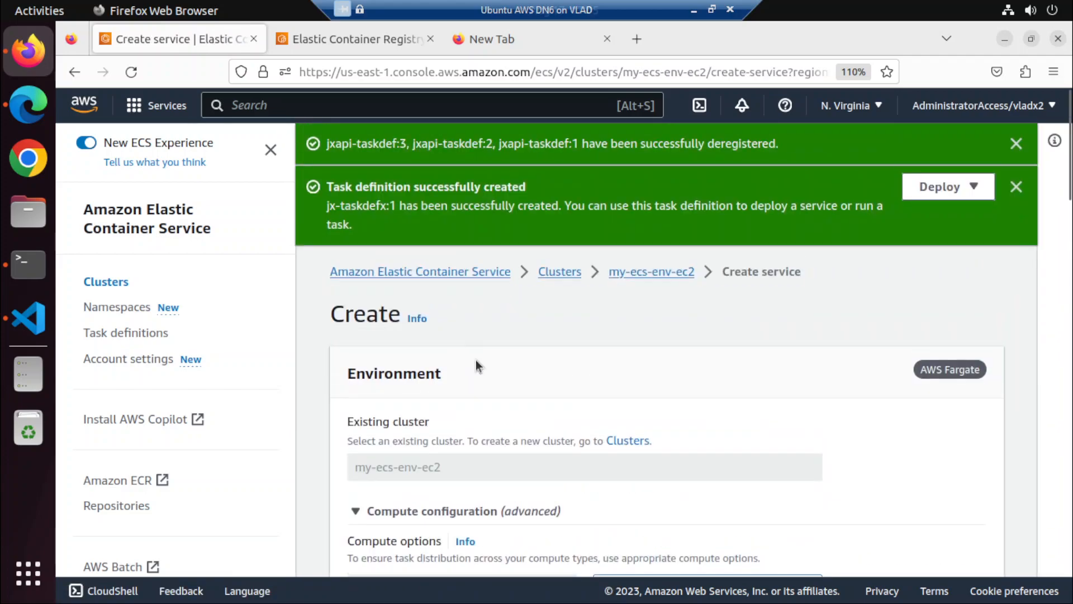
Review the service's compute and deployment configuration and select jx-taskdefx as its task definition family
{"action": "scroll", "coordinate": [590, 398], "scroll_direction": "down", "scroll_amount": 6}
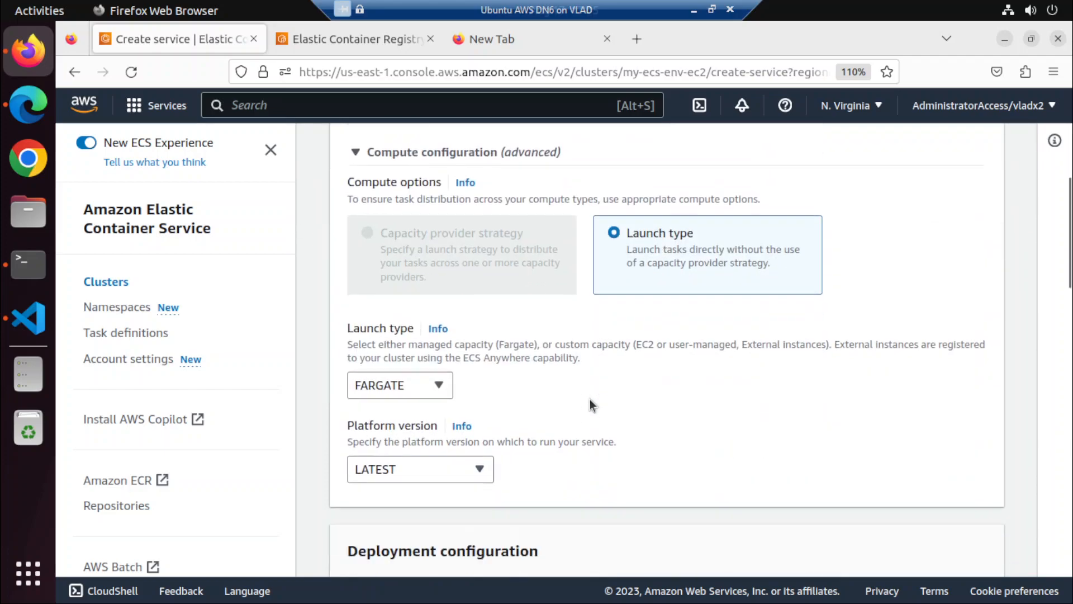
{"action": "scroll", "coordinate": [590, 399], "scroll_direction": "down", "scroll_amount": 2}
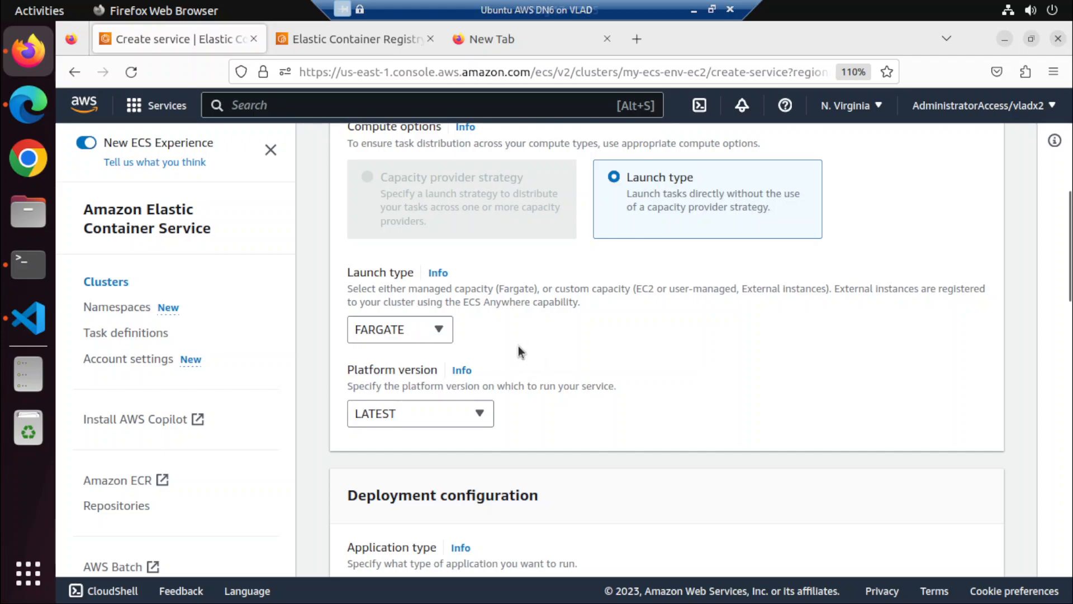
{"action": "scroll", "coordinate": [454, 212], "scroll_direction": "up", "scroll_amount": 2}
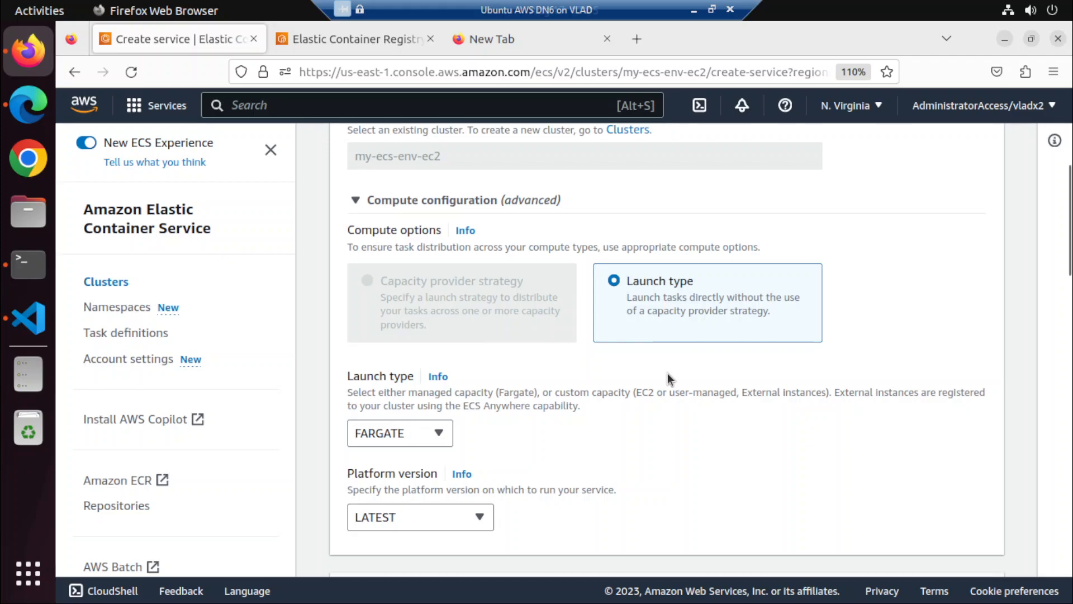
{"action": "scroll", "coordinate": [667, 374], "scroll_direction": "down", "scroll_amount": 2}
{"action": "scroll", "coordinate": [668, 373], "scroll_direction": "down", "scroll_amount": 3}
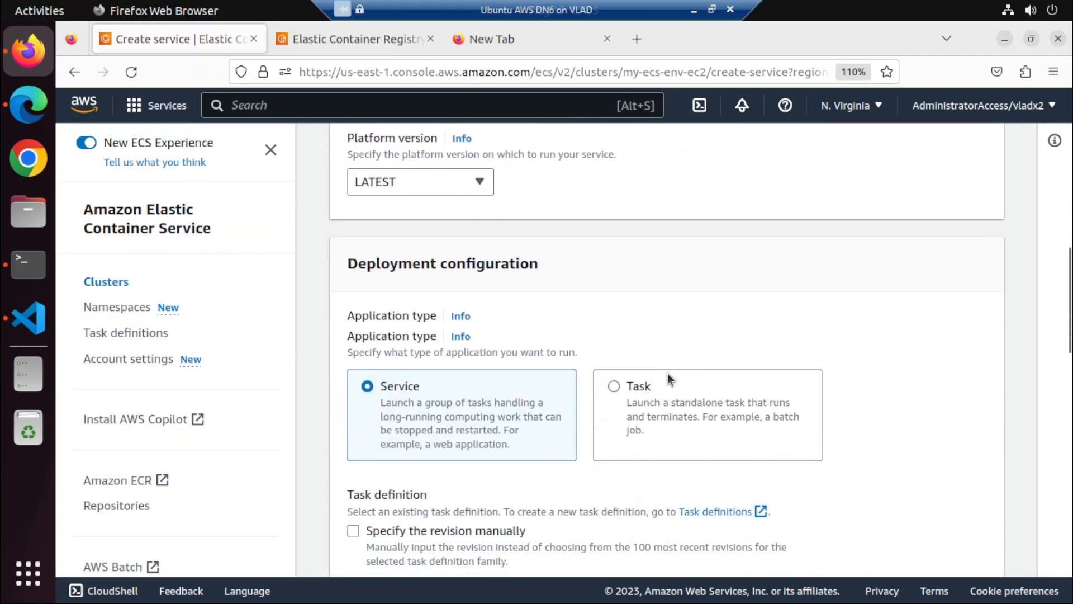
{"action": "scroll", "coordinate": [668, 374], "scroll_direction": "down", "scroll_amount": 3}
{"action": "scroll", "coordinate": [667, 374], "scroll_direction": "down", "scroll_amount": 4}
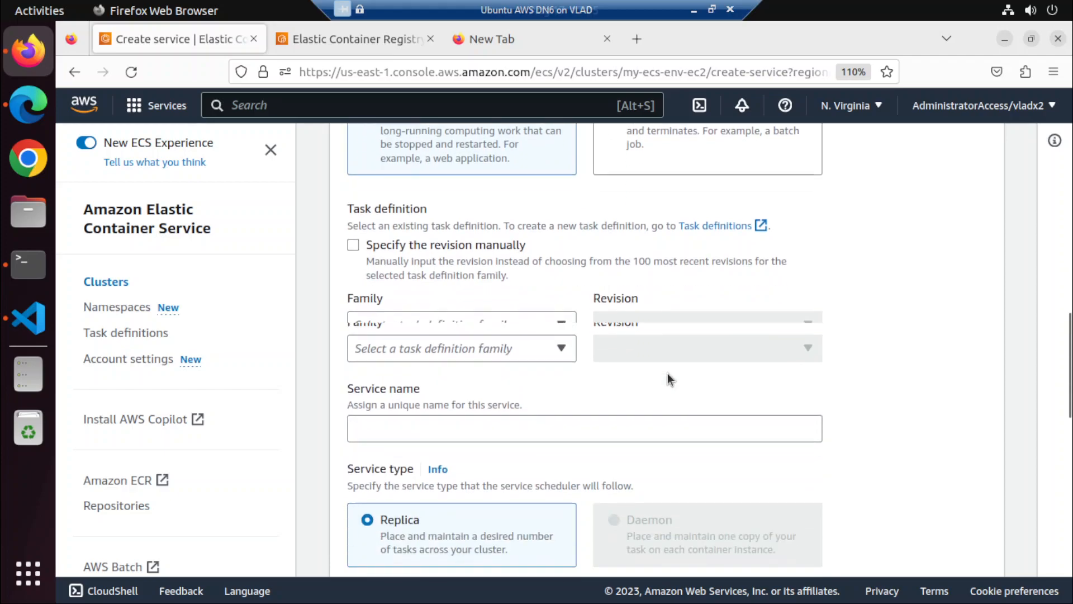
{"action": "scroll", "coordinate": [539, 375], "scroll_direction": "up", "scroll_amount": 2}
{"action": "left_click", "coordinate": [451, 400]}
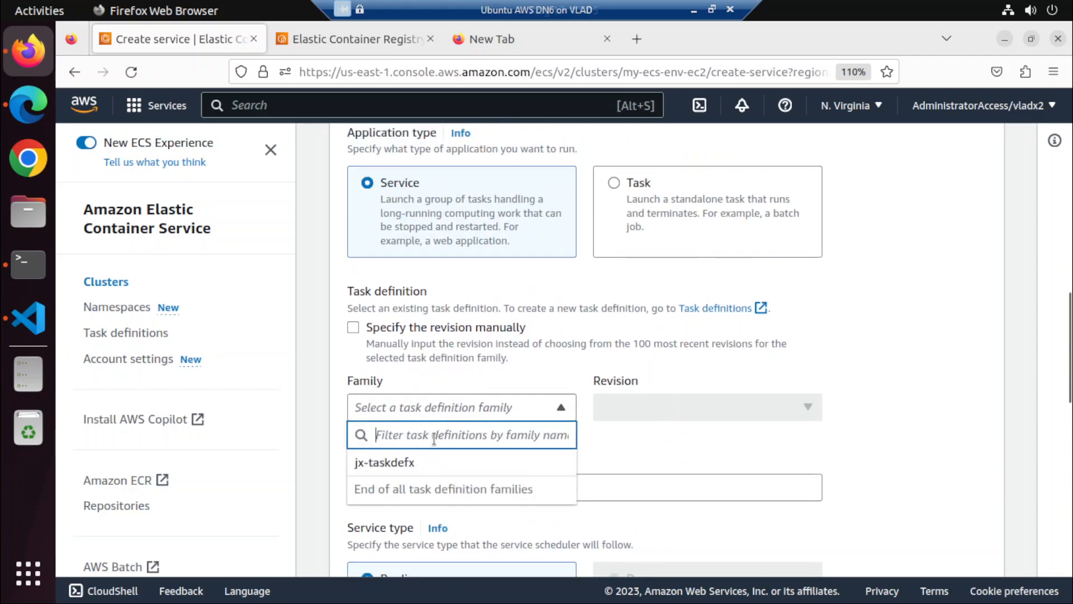
{"action": "left_click", "coordinate": [416, 460]}
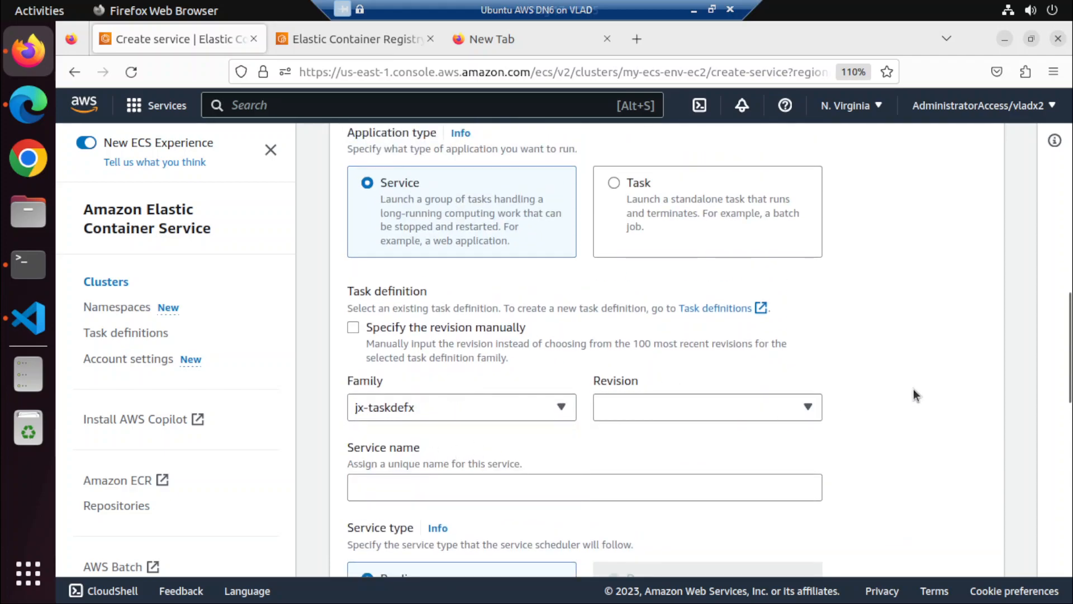
Name the new service jx-service
{"action": "scroll", "coordinate": [897, 295], "scroll_direction": "down", "scroll_amount": 2}
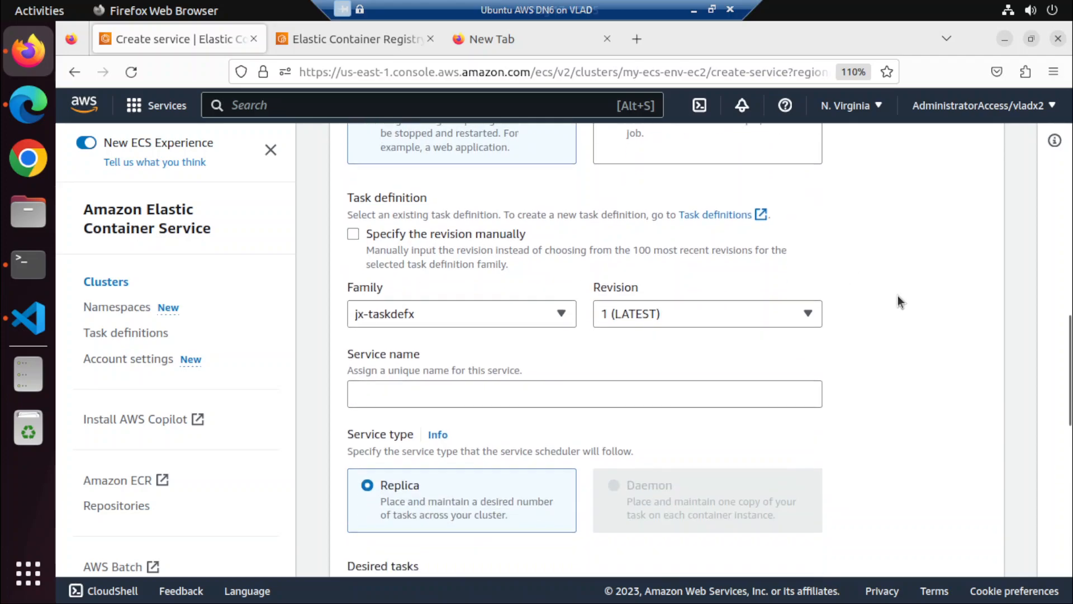
{"action": "left_click", "coordinate": [484, 381]}
{"action": "type", "text": "jx-service"}
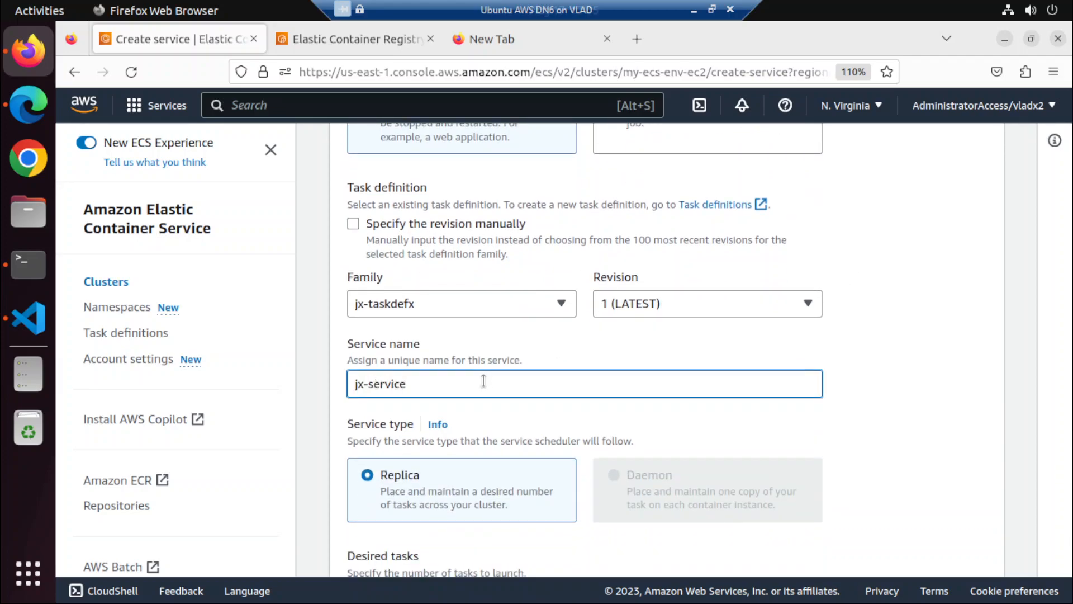
Expand the service's deployment options and review them together with the Service Connect settings
{"action": "scroll", "coordinate": [484, 381], "scroll_direction": "down", "scroll_amount": 4}
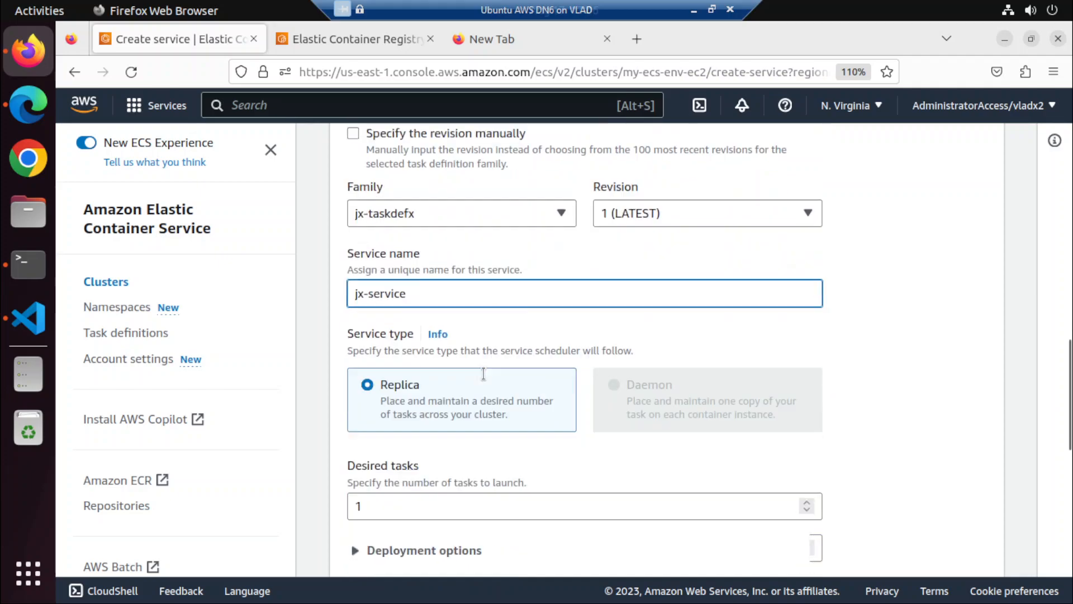
{"action": "left_click", "coordinate": [421, 433]}
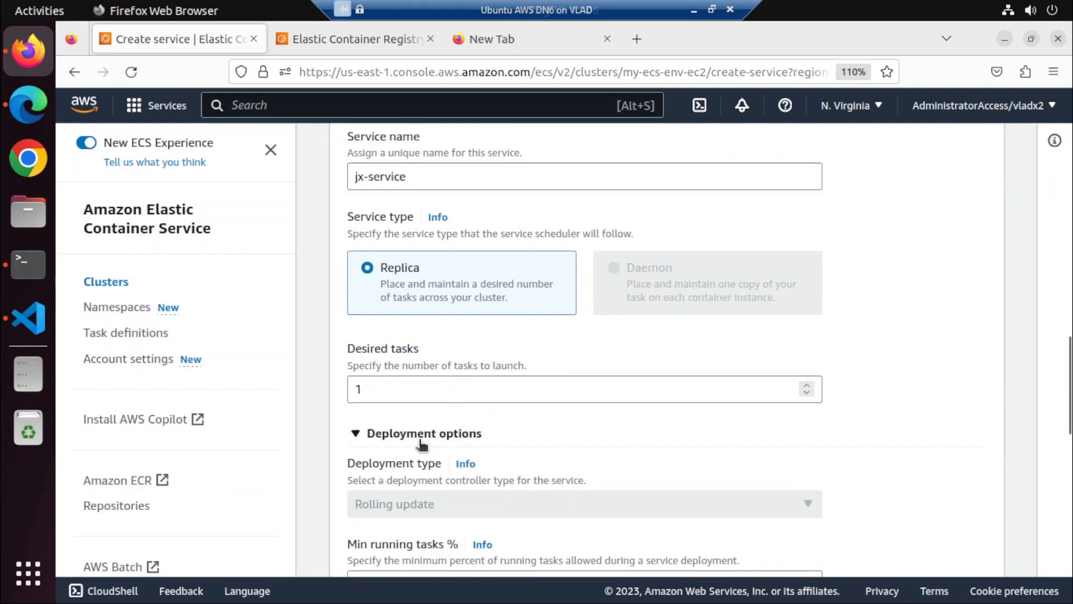
{"action": "scroll", "coordinate": [421, 443], "scroll_direction": "down", "scroll_amount": 4}
{"action": "scroll", "coordinate": [421, 367], "scroll_direction": "down", "scroll_amount": 9}
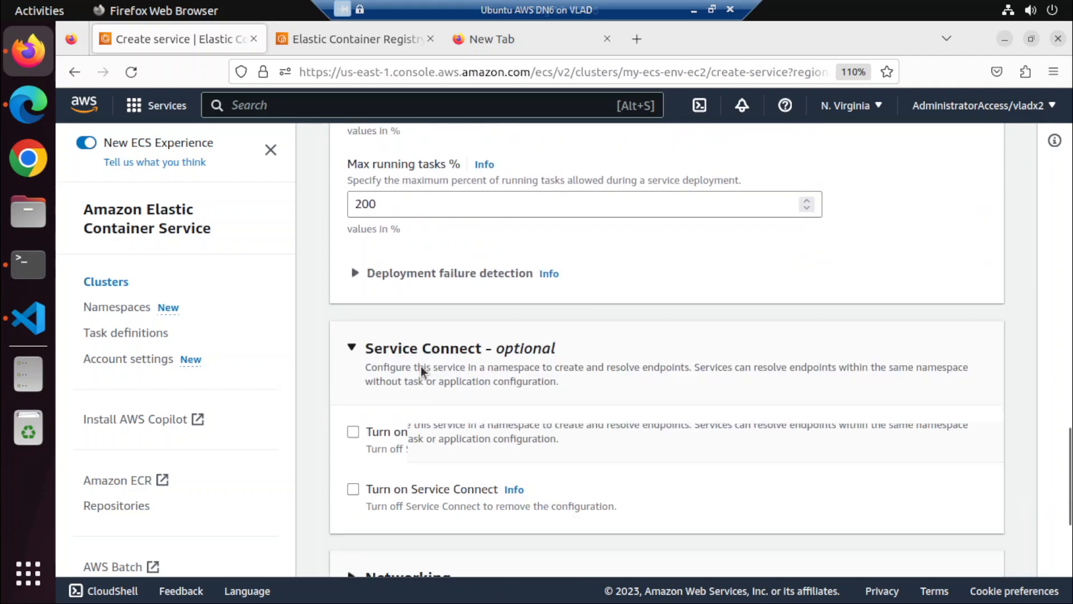
{"action": "scroll", "coordinate": [421, 367], "scroll_direction": "up", "scroll_amount": 2}
{"action": "scroll", "coordinate": [421, 366], "scroll_direction": "down", "scroll_amount": 2}
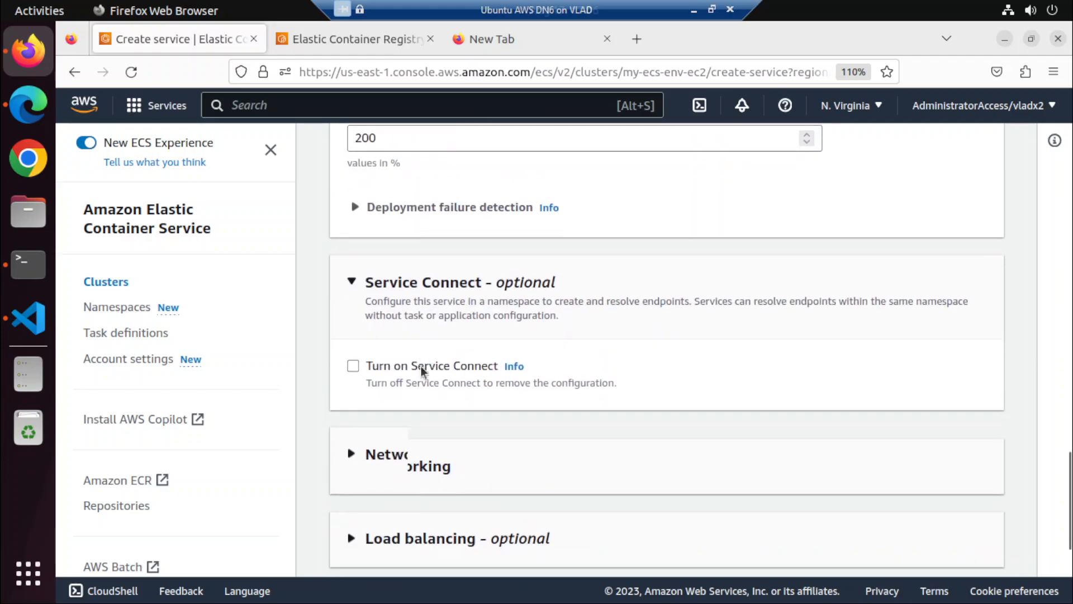
{"action": "scroll", "coordinate": [423, 370], "scroll_direction": "down", "scroll_amount": 2}
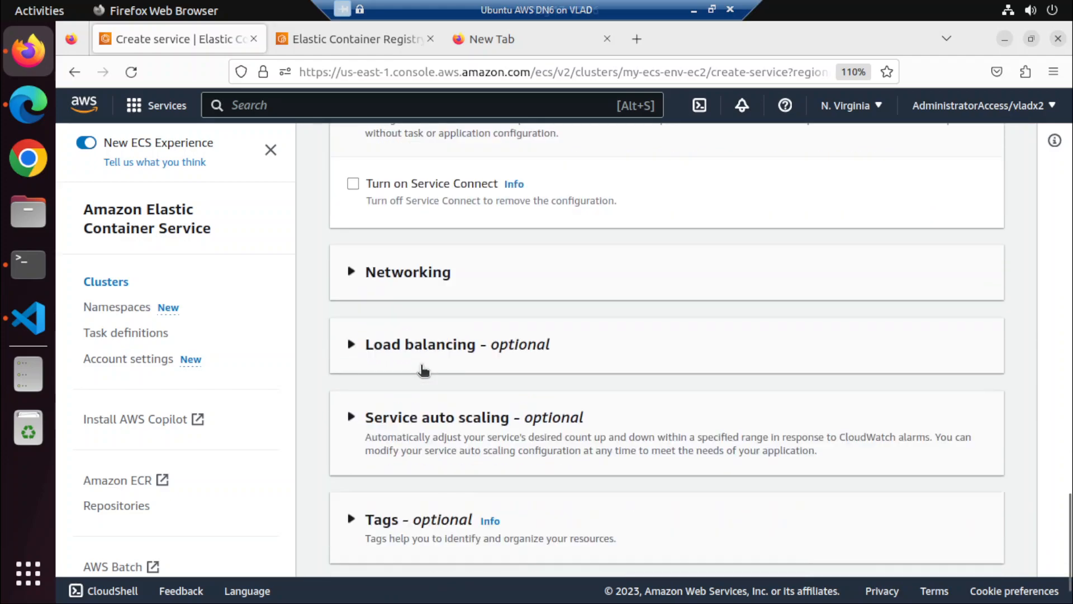
Set load balancing to Application Load Balancer, using the existing load balancer jx-abl and keeping container jx-coderapi 80:80
{"action": "left_click", "coordinate": [428, 348]}
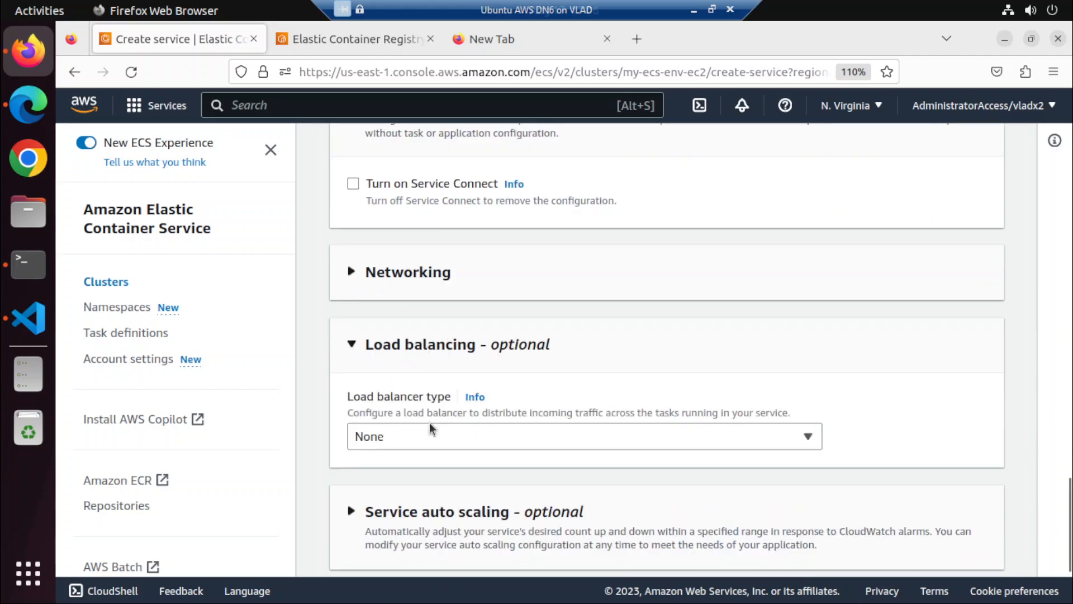
{"action": "left_click", "coordinate": [425, 439]}
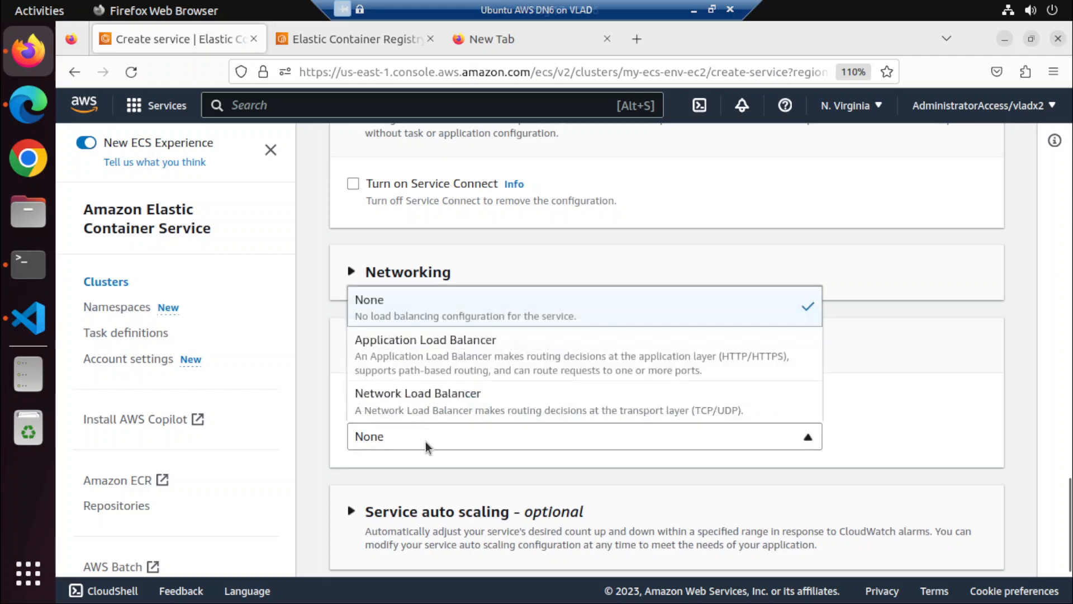
{"action": "left_click", "coordinate": [429, 353]}
{"action": "scroll", "coordinate": [435, 378], "scroll_direction": "down", "scroll_amount": 5}
{"action": "left_click", "coordinate": [385, 224]}
{"action": "left_click", "coordinate": [394, 295]}
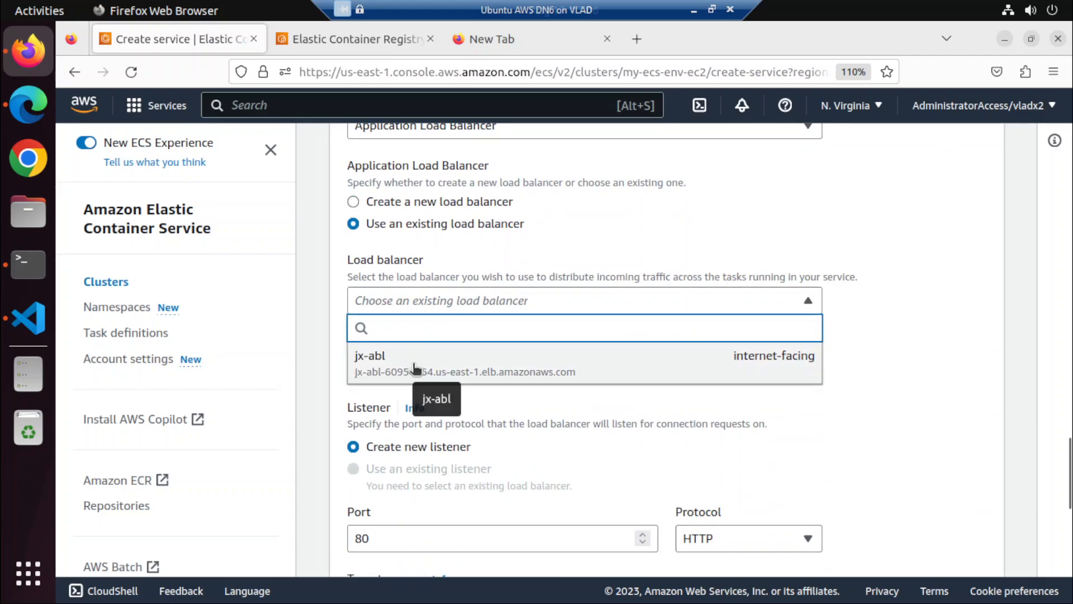
{"action": "left_click", "coordinate": [413, 368]}
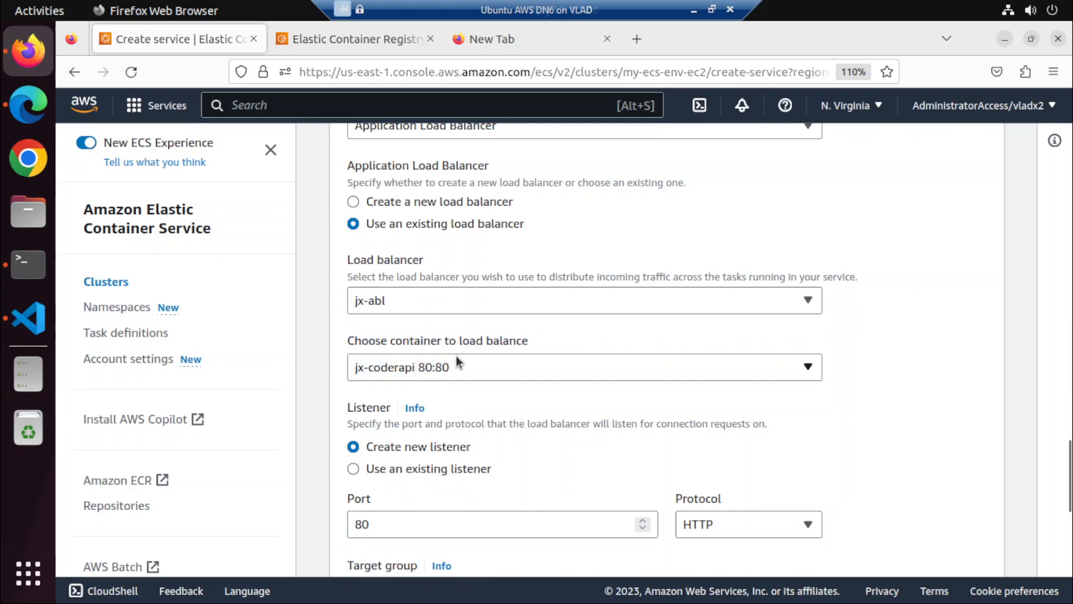
{"action": "left_click", "coordinate": [424, 369]}
{"action": "left_click", "coordinate": [425, 369]}
Use the existing target group tg-jx-clu-jx-service-1 for the load balancer and create the service
{"action": "scroll", "coordinate": [886, 391], "scroll_direction": "down", "scroll_amount": 3}
{"action": "scroll", "coordinate": [887, 391], "scroll_direction": "down", "scroll_amount": 3}
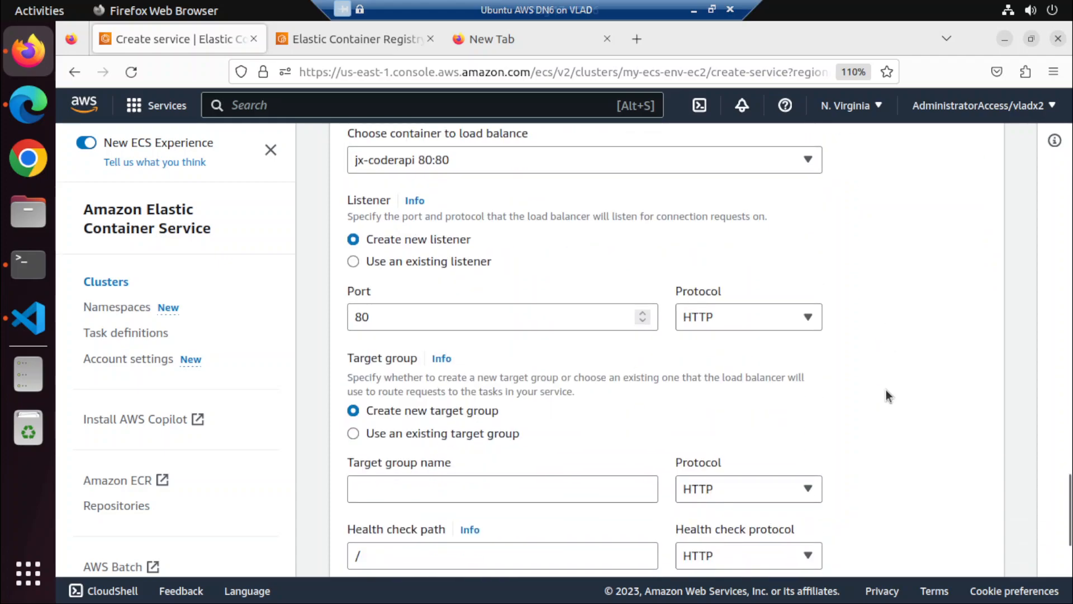
{"action": "scroll", "coordinate": [886, 390], "scroll_direction": "down", "scroll_amount": 3}
{"action": "left_click", "coordinate": [463, 393]}
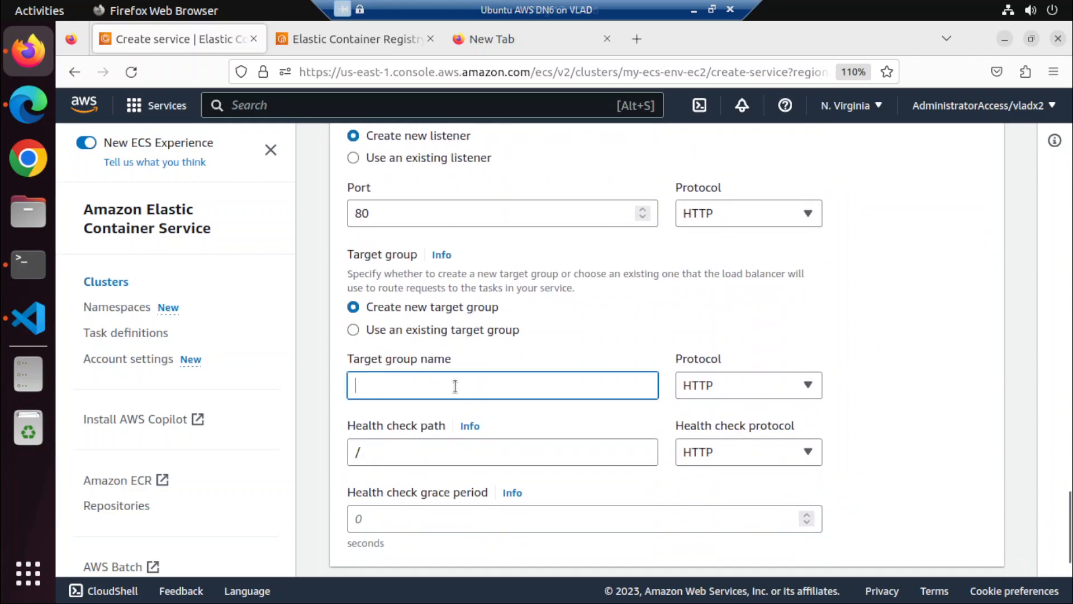
{"action": "left_click", "coordinate": [424, 330]}
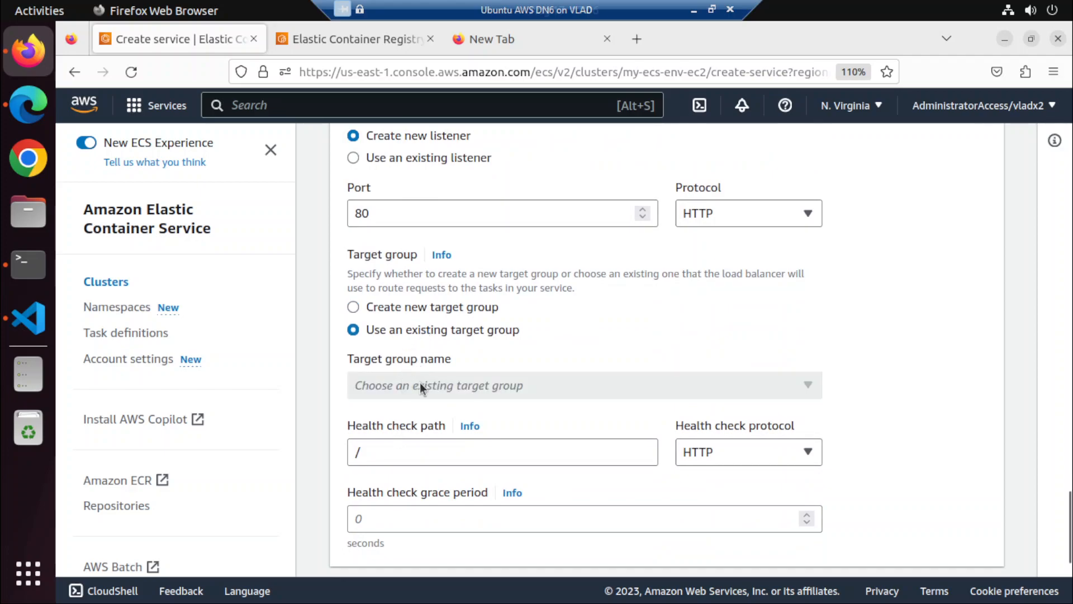
{"action": "left_click", "coordinate": [421, 385]}
{"action": "left_click", "coordinate": [398, 448]}
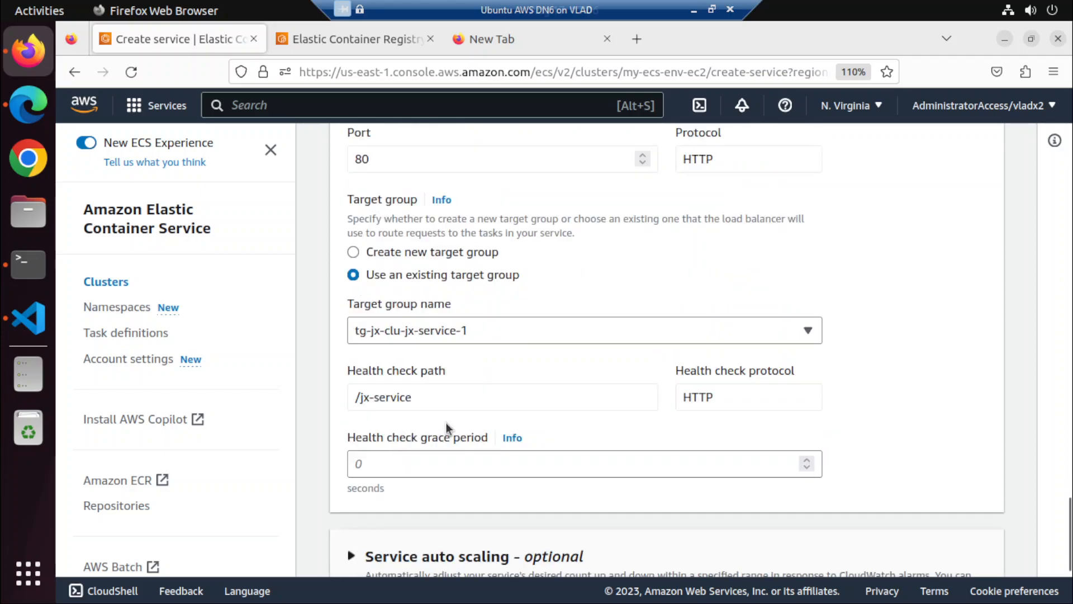
{"action": "scroll", "coordinate": [897, 371], "scroll_direction": "down", "scroll_amount": 5}
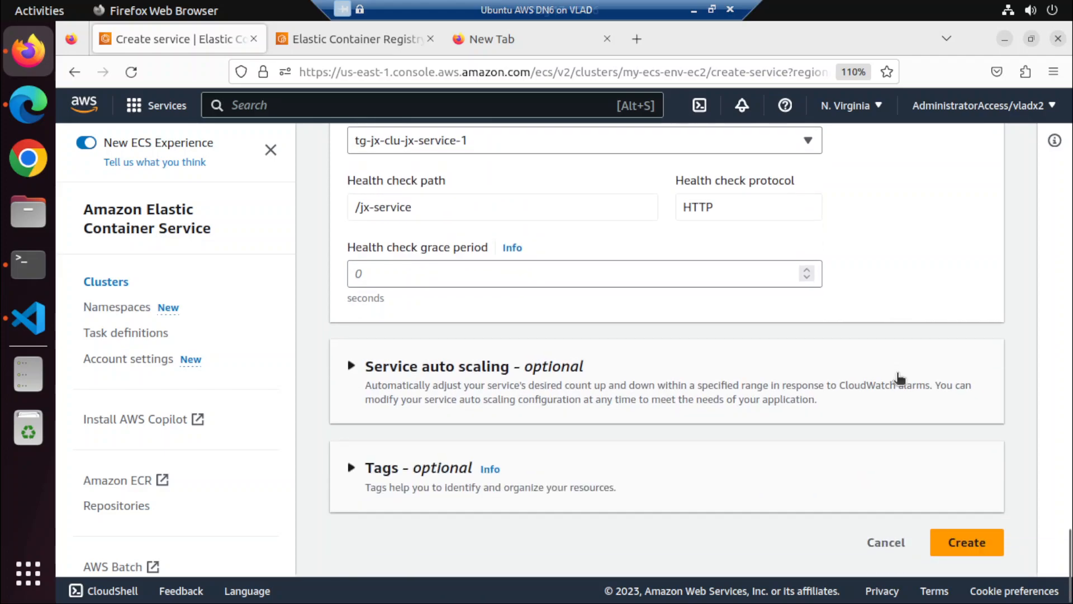
{"action": "left_click", "coordinate": [966, 545]}
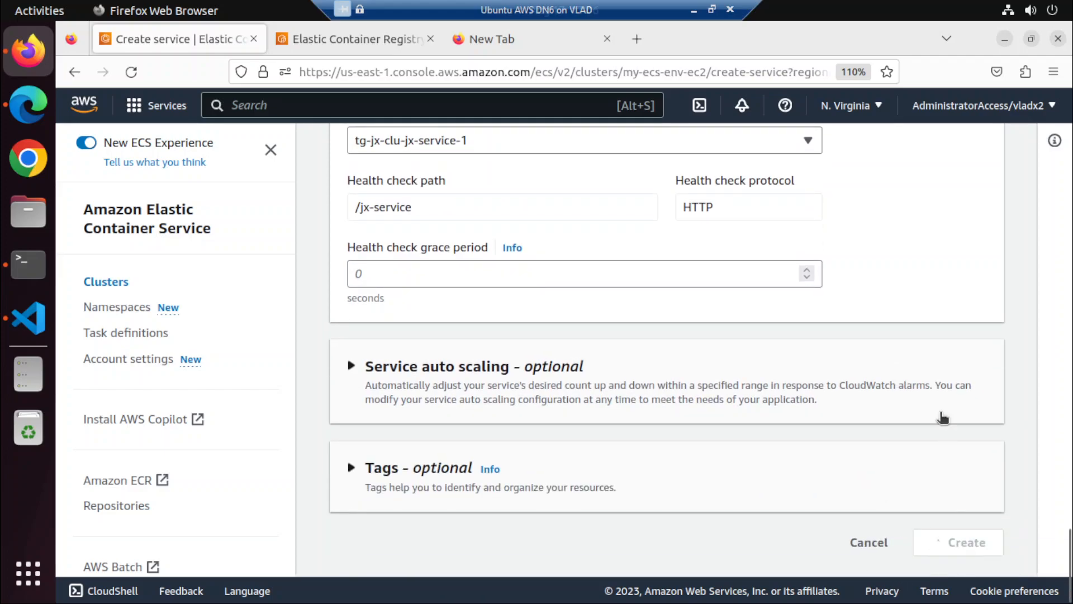
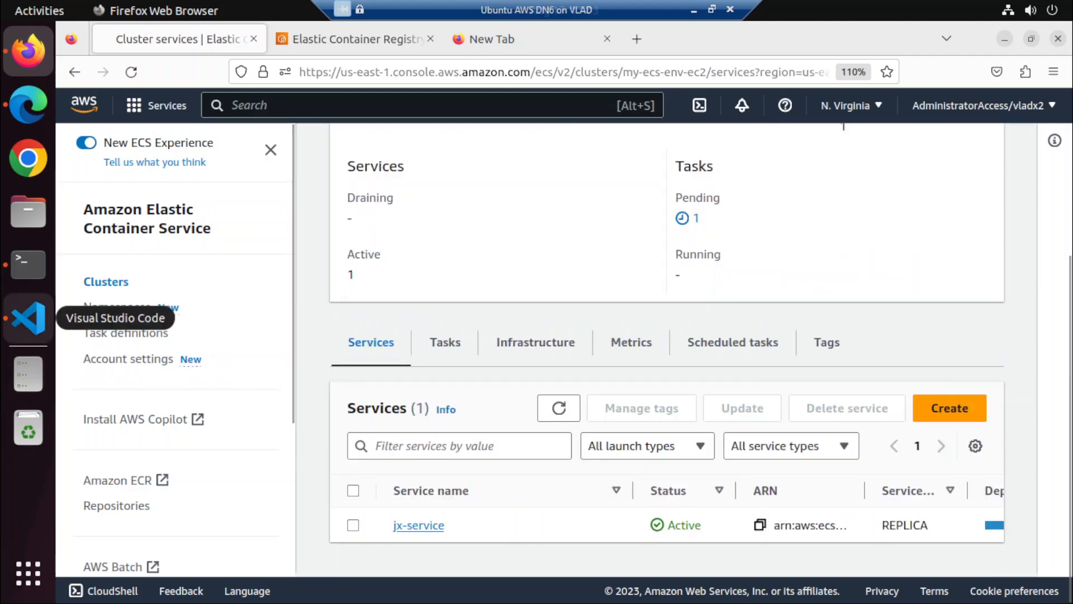
Open jx-service from the cluster's service list and examine its status and load balancer health
{"action": "scroll", "coordinate": [545, 522], "scroll_direction": "down", "scroll_amount": 6}
{"action": "left_click", "coordinate": [419, 526]}
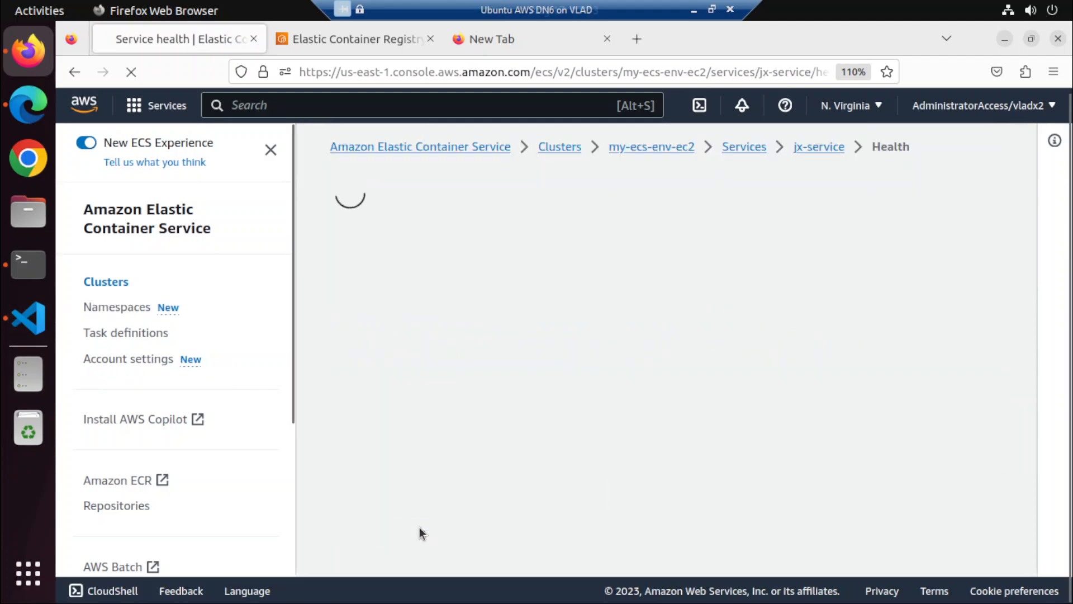
{"action": "scroll", "coordinate": [505, 386], "scroll_direction": "down", "scroll_amount": 5}
{"action": "scroll", "coordinate": [498, 328], "scroll_direction": "down", "scroll_amount": 1}
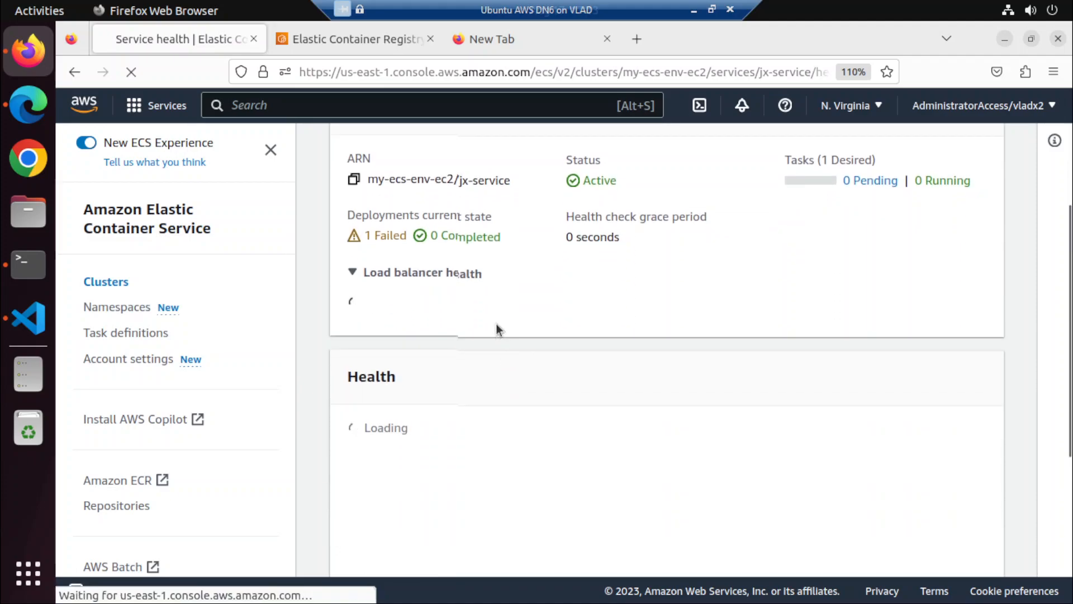
{"action": "scroll", "coordinate": [497, 324], "scroll_direction": "up", "scroll_amount": 2}
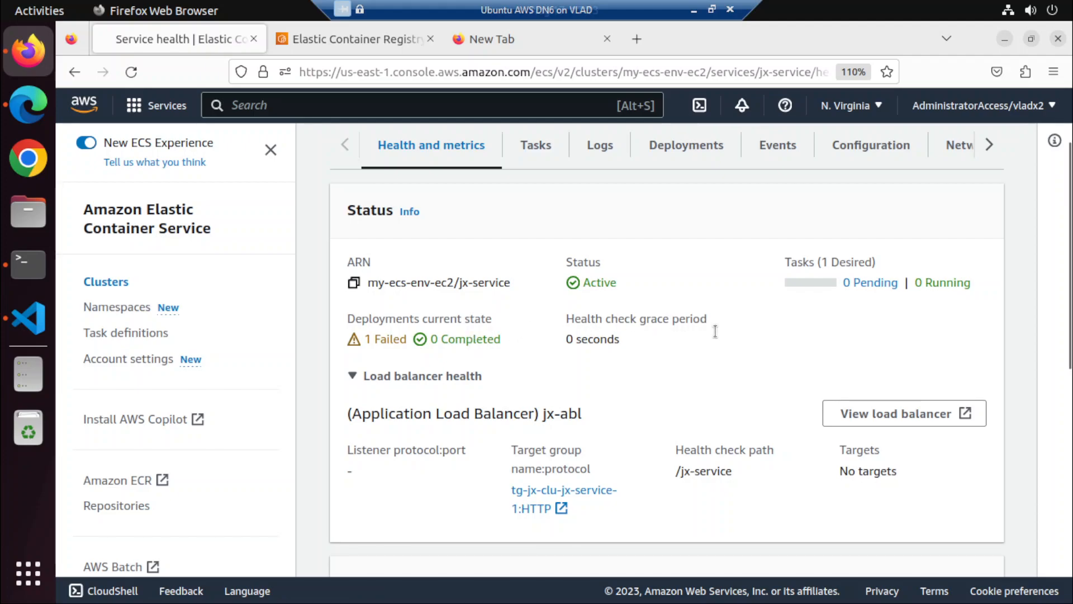
Open the details of the service's load balancer in a separate page and look through the service's health metrics
{"action": "left_click", "coordinate": [882, 414]}
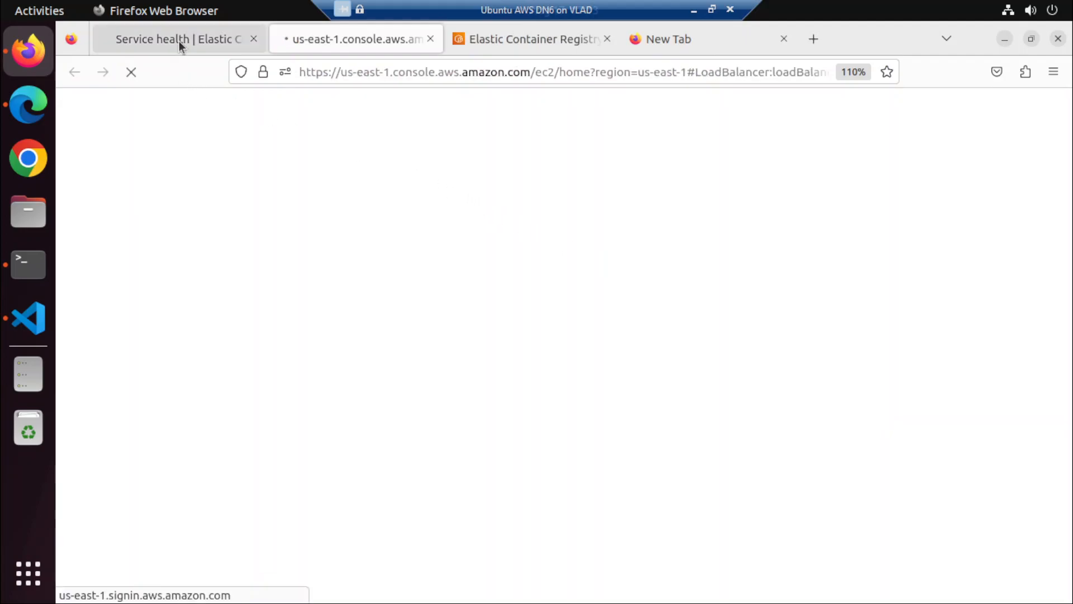
{"action": "left_click", "coordinate": [179, 42]}
{"action": "left_click", "coordinate": [317, 41]}
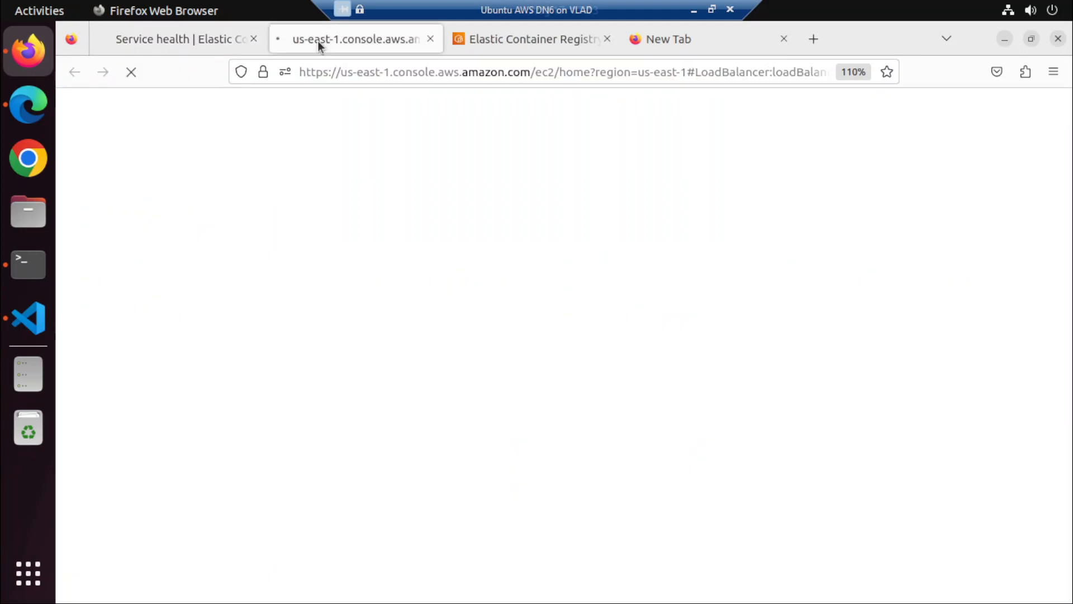
{"action": "left_click", "coordinate": [215, 34]}
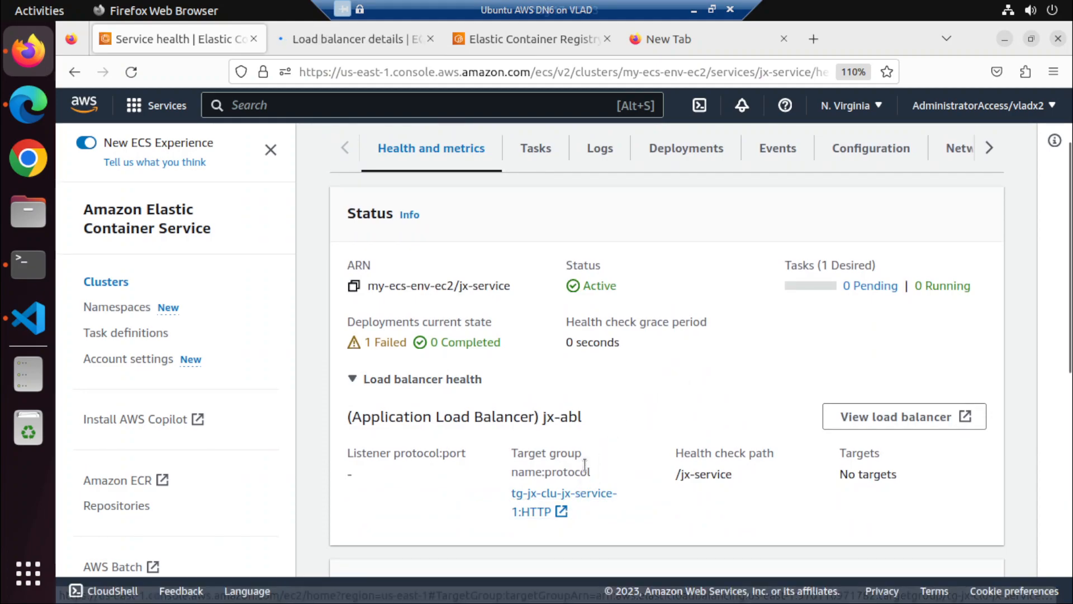
{"action": "left_click", "coordinate": [367, 45]}
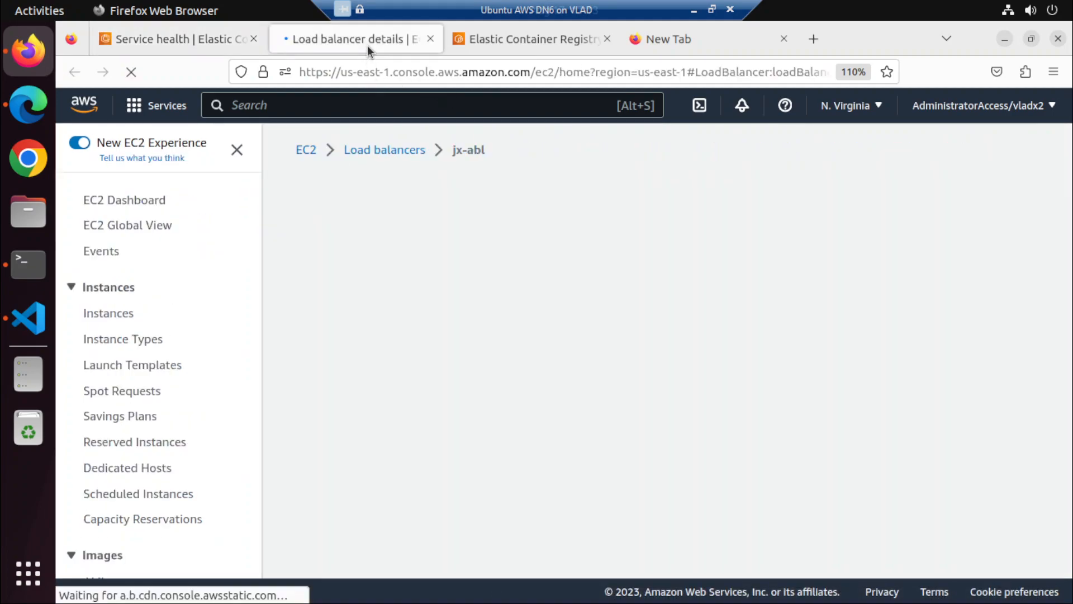
{"action": "left_click", "coordinate": [190, 43]}
{"action": "scroll", "coordinate": [449, 336], "scroll_direction": "down", "scroll_amount": 5}
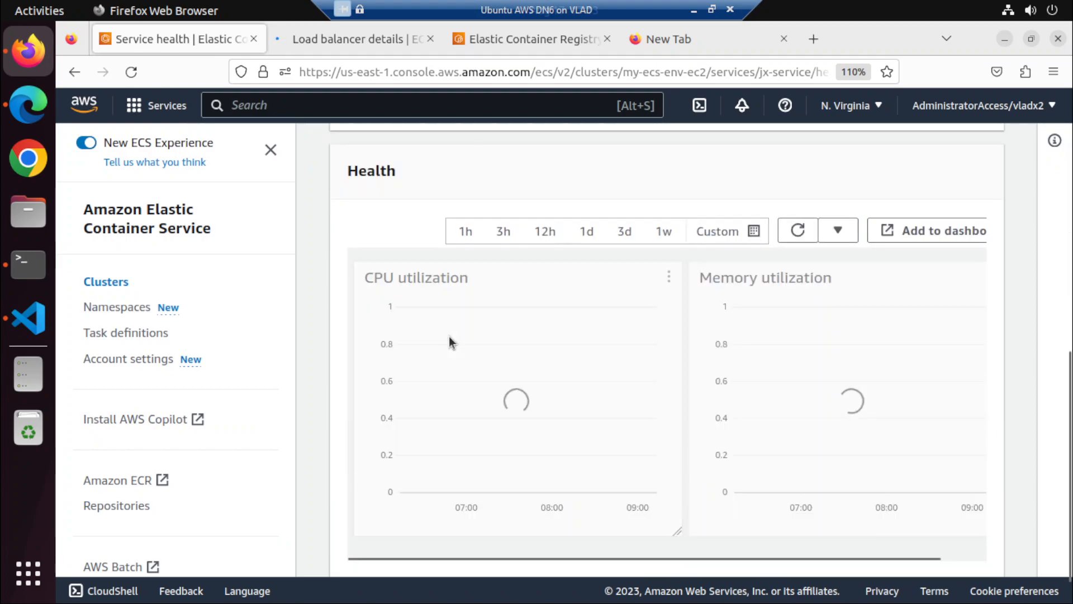
{"action": "scroll", "coordinate": [448, 337], "scroll_direction": "up", "scroll_amount": 5}
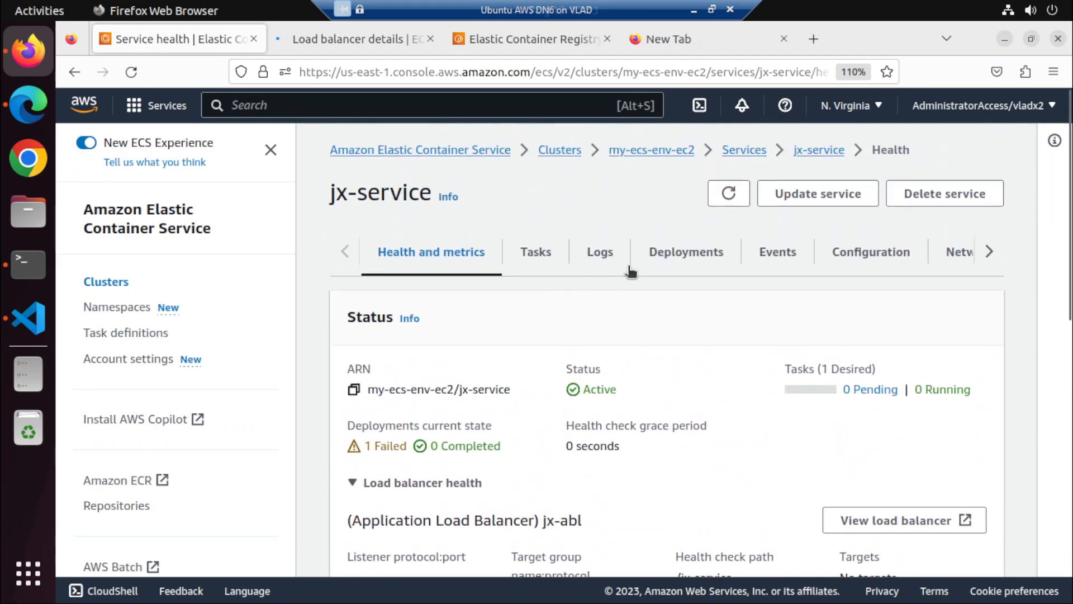
Open the load balancer's DNS address from the service's networking details and request the page again
{"action": "left_click", "coordinate": [952, 253]}
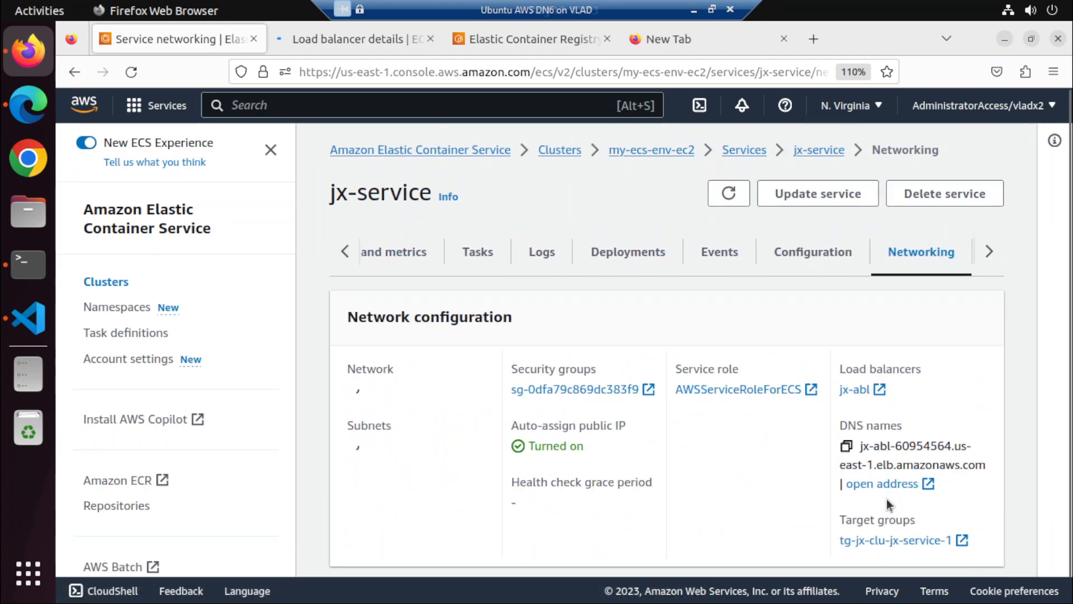
{"action": "left_click", "coordinate": [882, 482]}
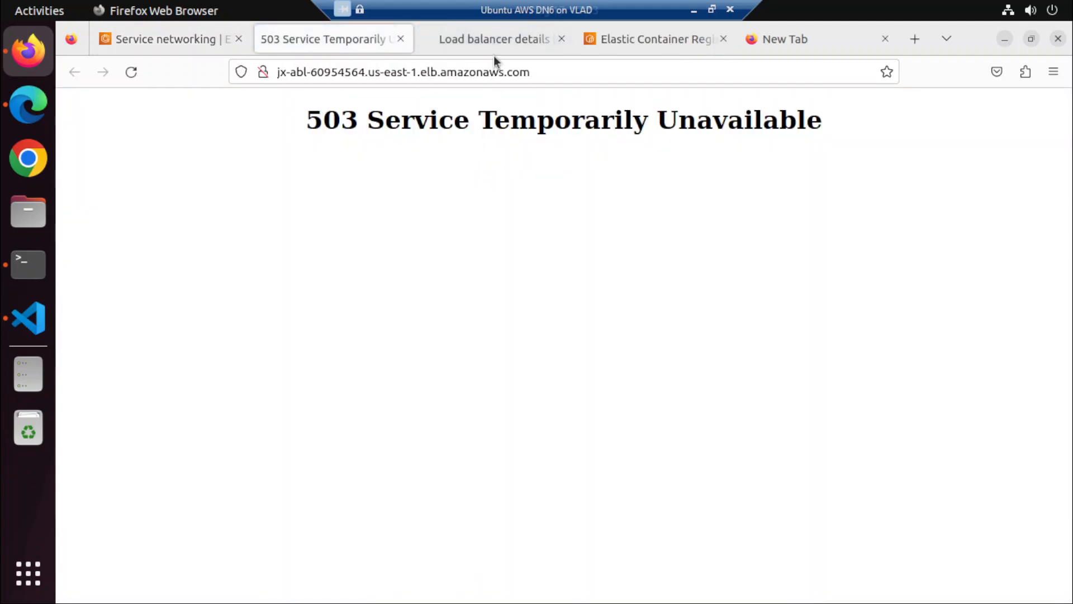
{"action": "left_click", "coordinate": [547, 72]}
{"action": "left_click", "coordinate": [566, 72]}
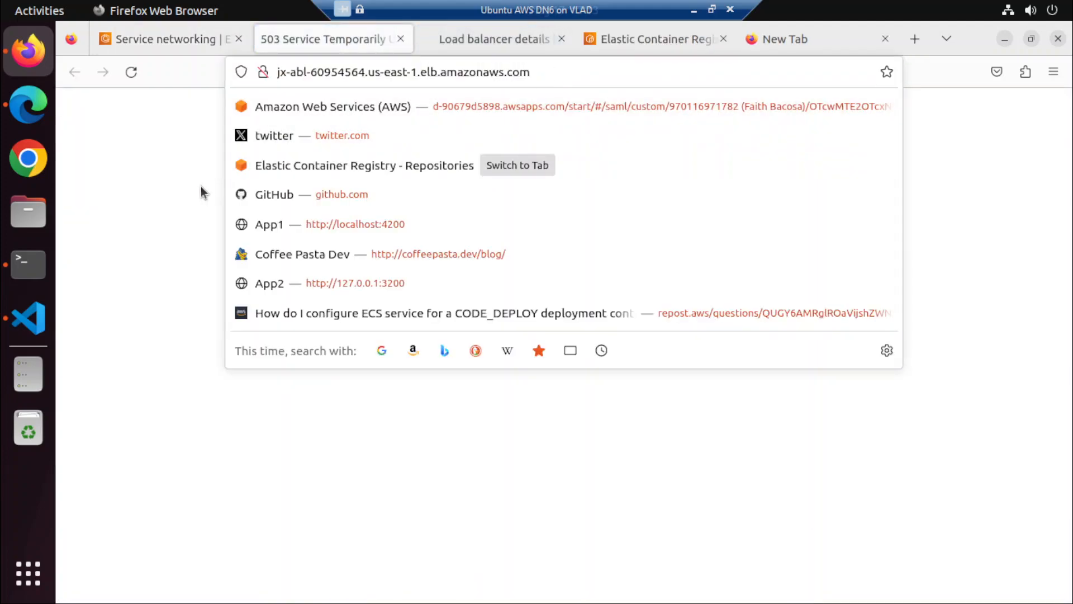
{"action": "key", "text": "Return"}
Request the path /api/customers at the load balancer's address
{"action": "left_click", "coordinate": [622, 79]}
{"action": "left_click", "coordinate": [631, 77]}
{"action": "type", "text": "/api"}
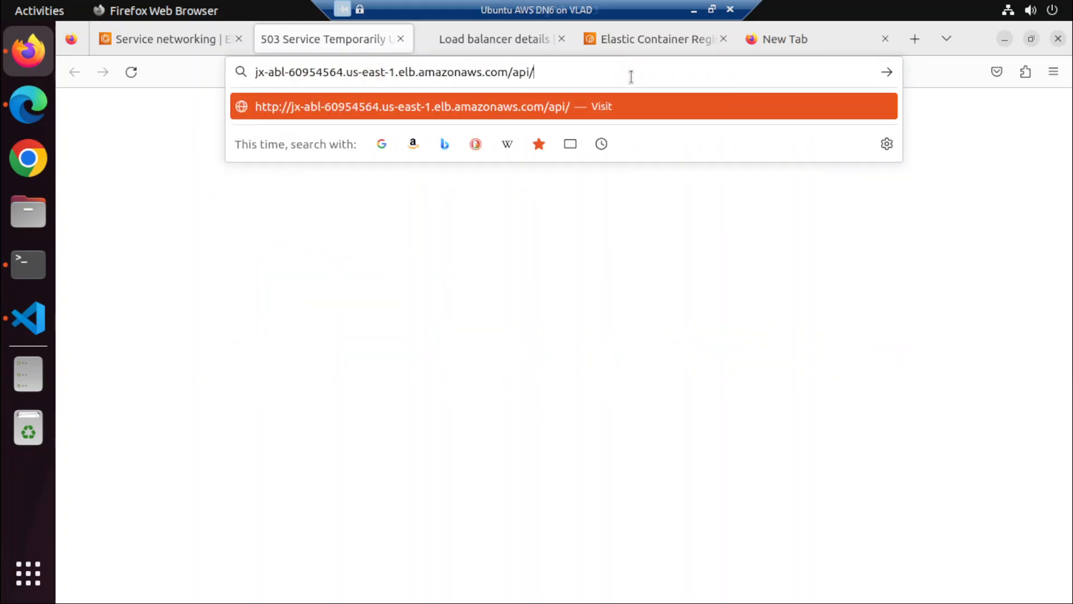
{"action": "type", "text": "/customers"}
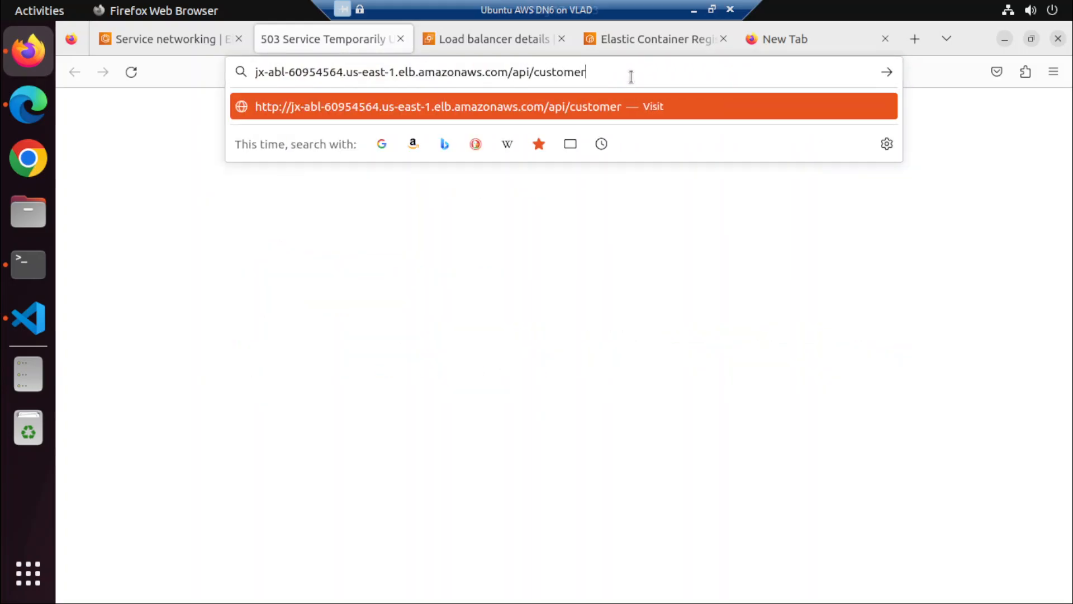
{"action": "key", "text": "Return"}
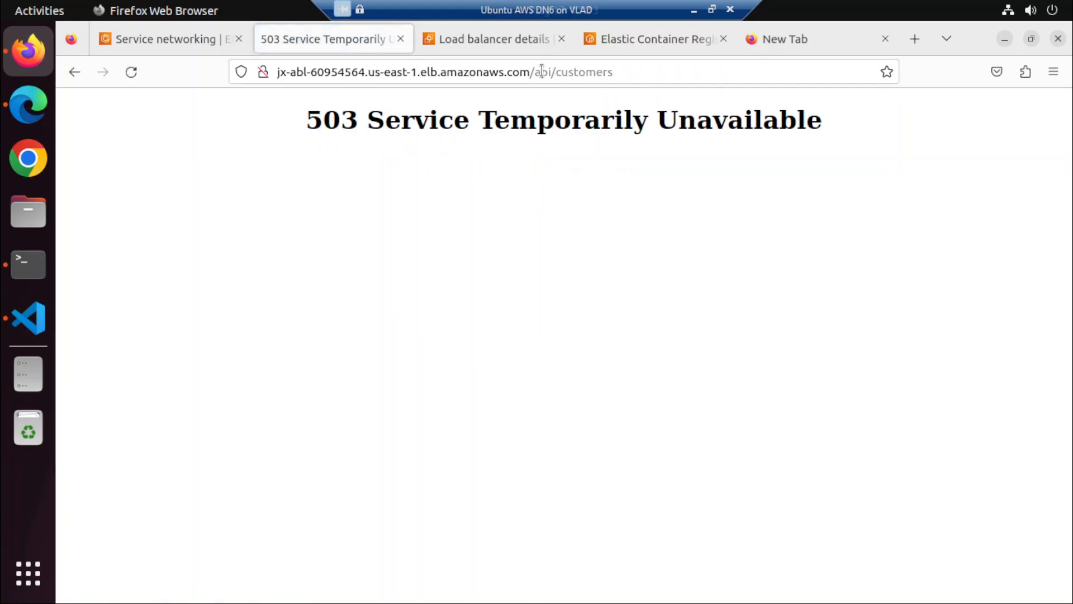
Remove the api part from the address and request /customers instead
{"action": "double_click", "coordinate": [542, 71]}
{"action": "key", "text": "BackSpace"}
{"action": "key", "text": "BackSpace"}
{"action": "key", "text": "Return"}
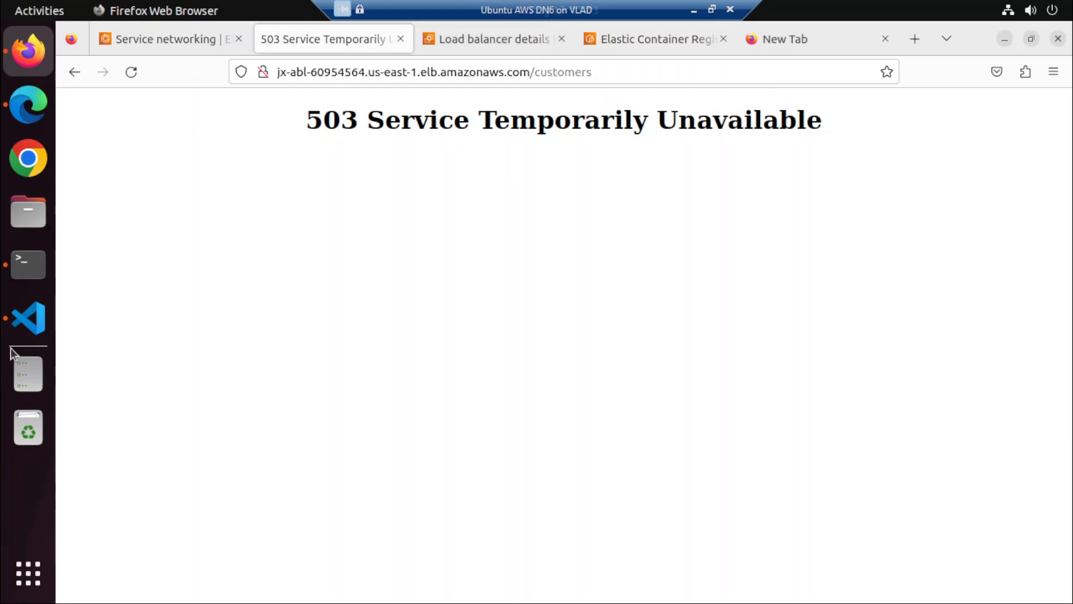
Collapse the cicd folder in the AWS-2023 project, then switch to the terminal session in iframe-exercise, move up to REPO and list its contents
{"action": "left_click", "coordinate": [19, 330]}
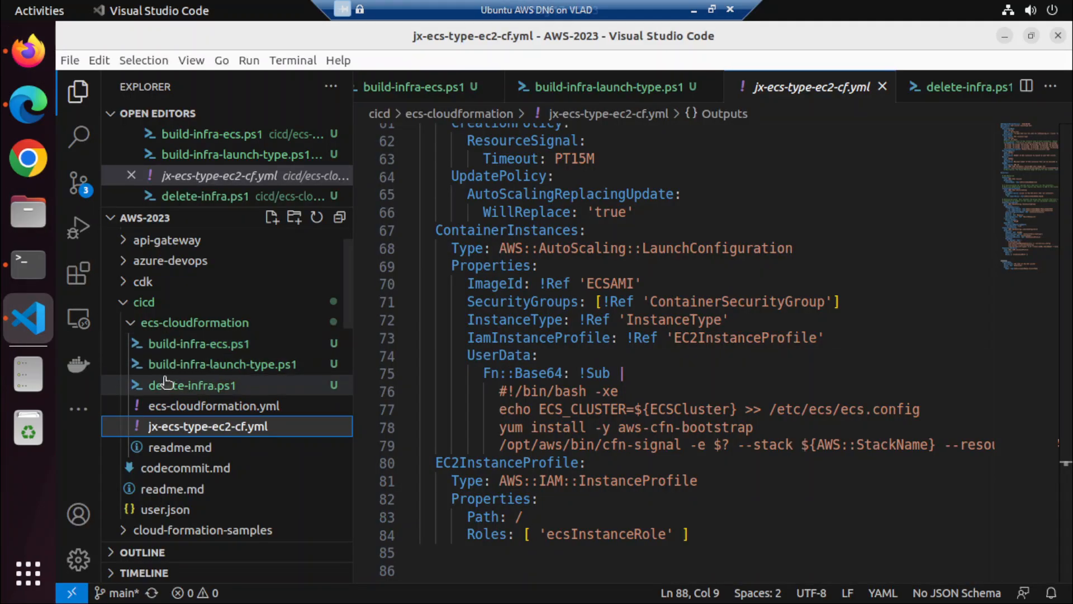
{"action": "left_click", "coordinate": [144, 303]}
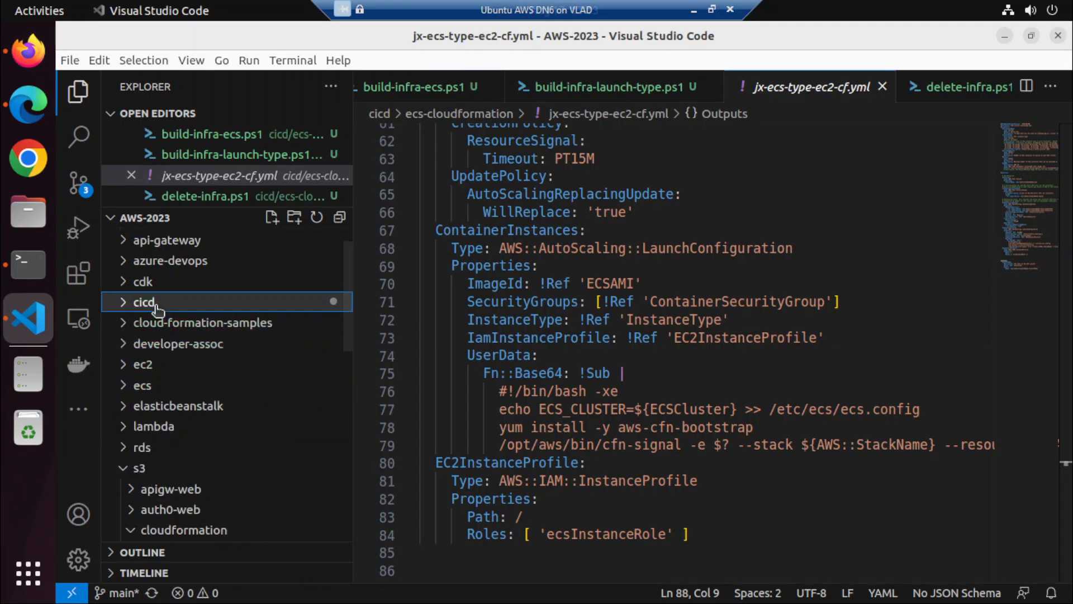
{"action": "left_click", "coordinate": [27, 268]}
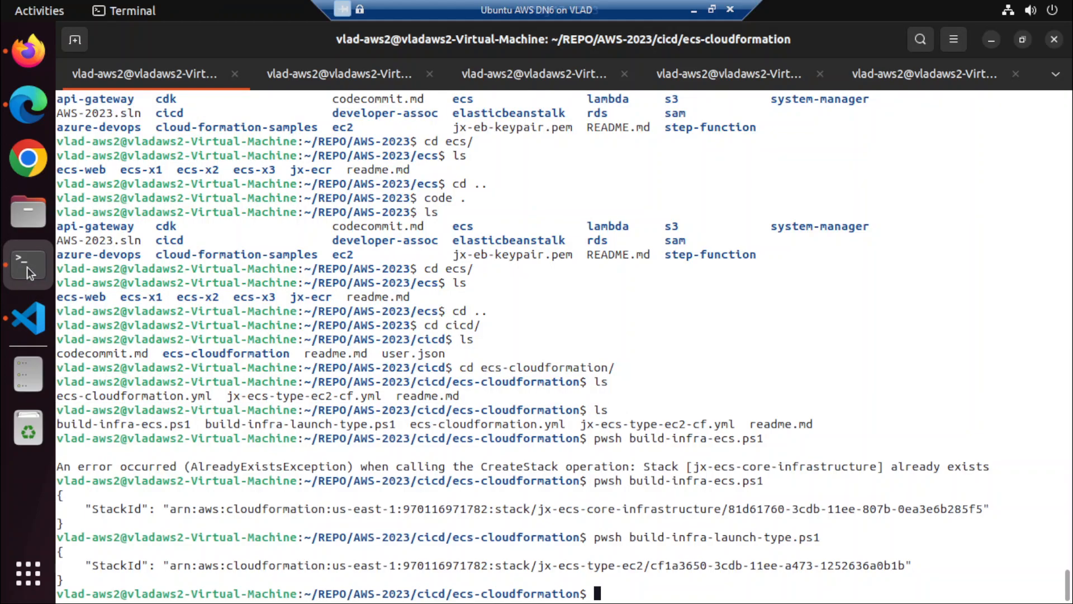
{"action": "left_click", "coordinate": [700, 78]}
{"action": "type", "text": "cd .."}
{"action": "key", "text": "Return"}
{"action": "type", "text": "ls"}
{"action": "key", "text": "Return"}
Enter the AWS-2023 folder in the terminal and list its contents
{"action": "type", "text": "cd "}
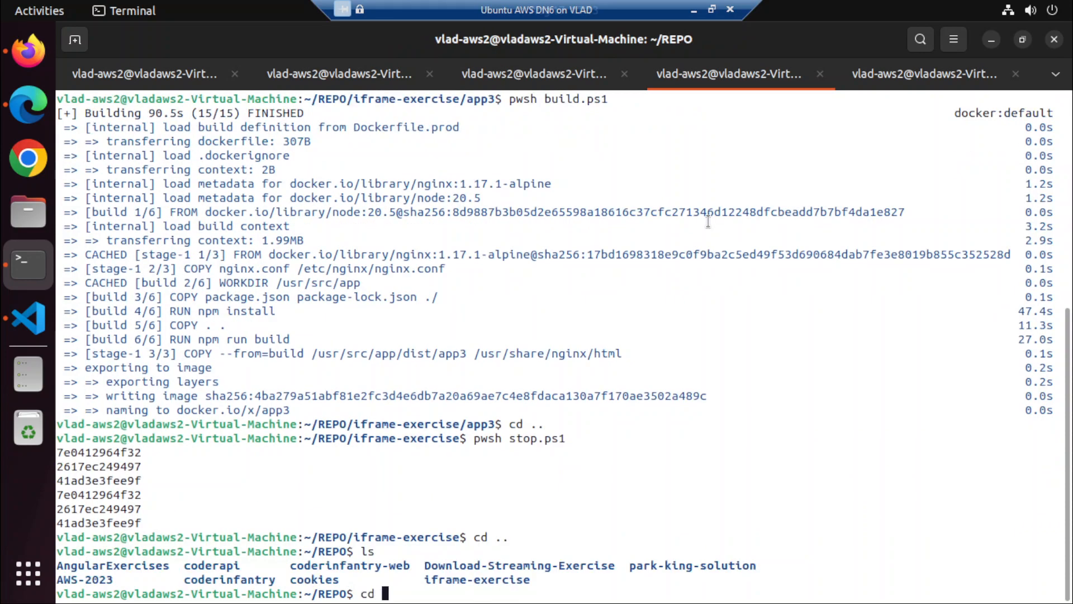
{"action": "type", "text": "AWS-2023/"}
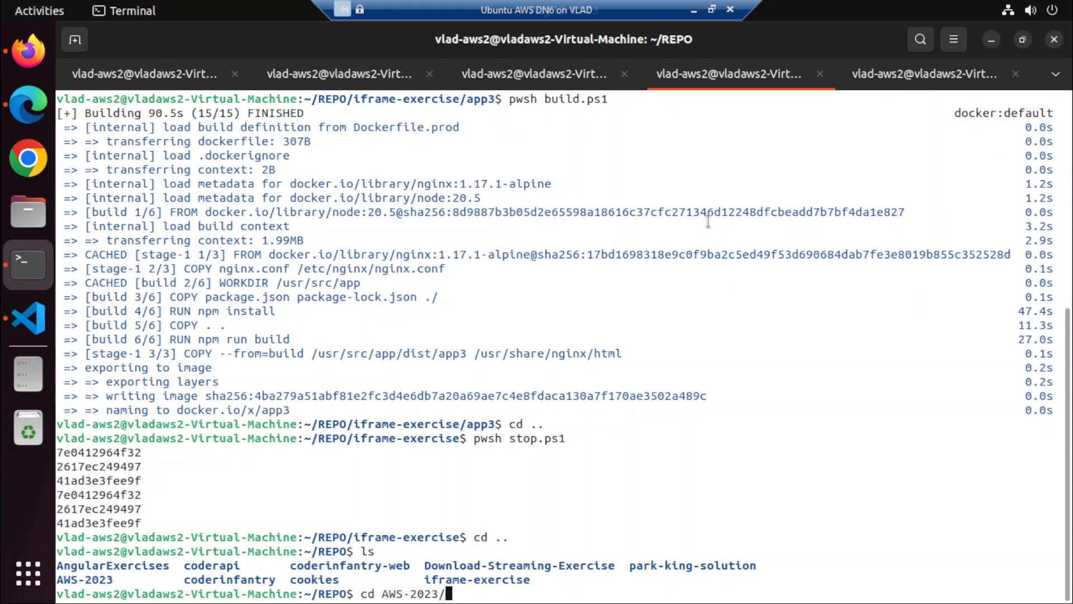
{"action": "key", "text": "Return"}
{"action": "type", "text": "ls"}
{"action": "key", "text": "Return"}
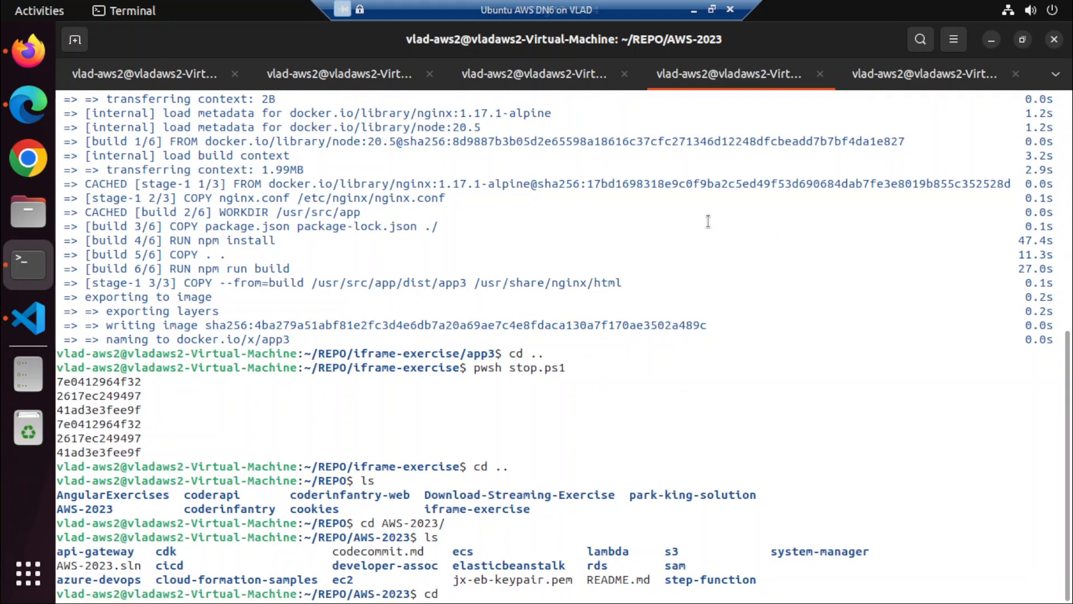
Move back up from AWS-2023 to the REPO folder and list the available projects
{"action": "type", "text": "cd cd .."}
{"action": "key", "text": "Return"}
{"action": "type", "text": "l"}
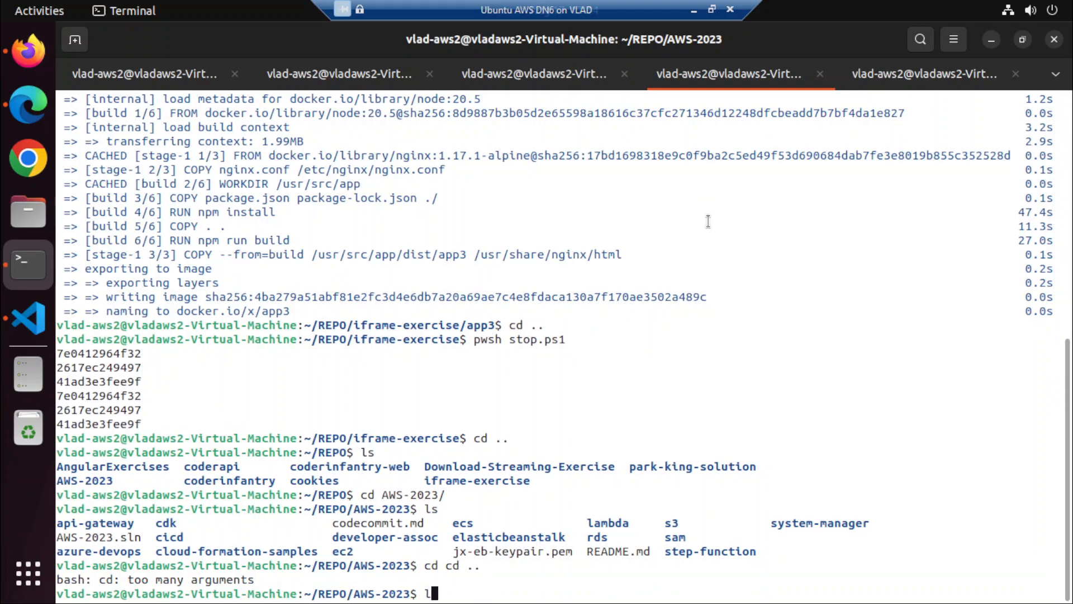
{"action": "type", "text": "s"}
{"action": "key", "text": "Return"}
{"action": "type", "text": "cd .."}
{"action": "key", "text": "Return"}
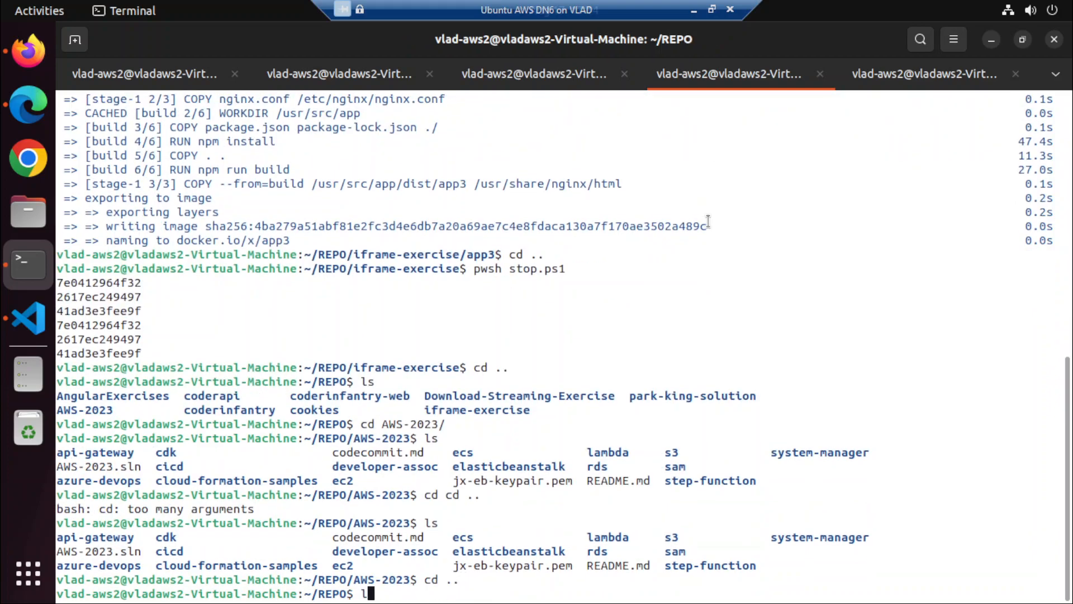
{"action": "type", "text": "ls"}
{"action": "key", "text": "Return"}
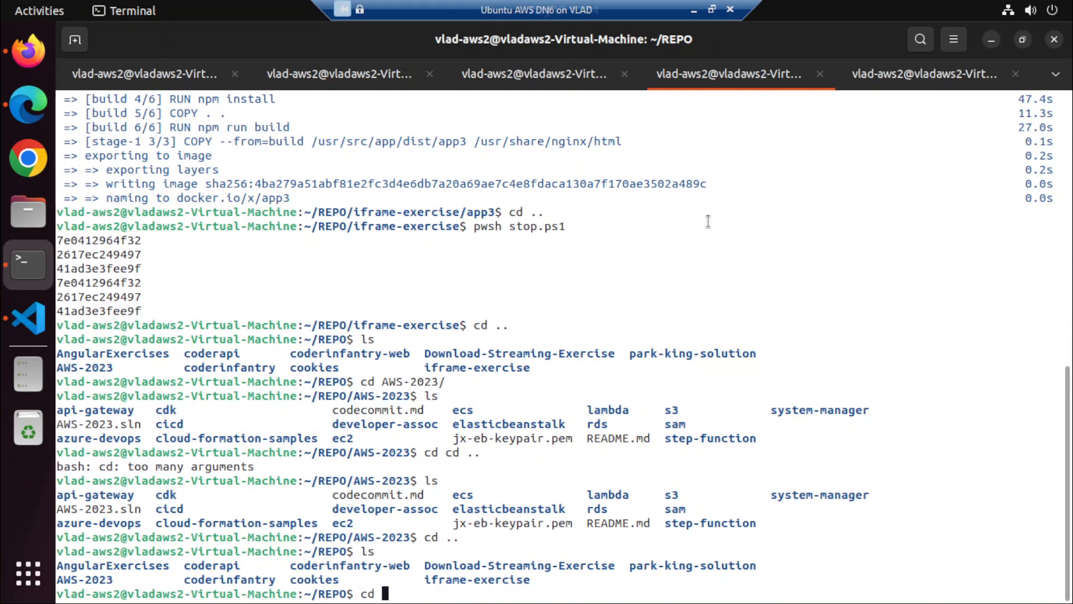
Open the coderapi folder in Visual Studio Code from the terminal and inspect the route in Controllers/CustomersController.cs
{"action": "type", "text": "cd codera"}
{"action": "key", "text": "Tab"}
{"action": "key", "text": "Return"}
{"action": "type", "text": "code ."}
{"action": "key", "text": "Return"}
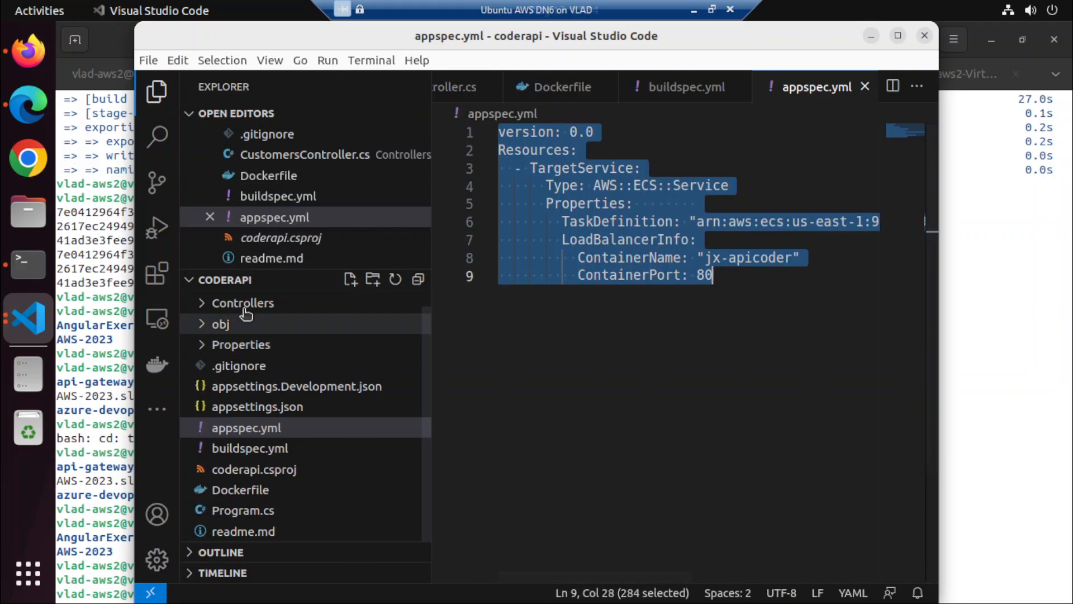
{"action": "left_click", "coordinate": [245, 306]}
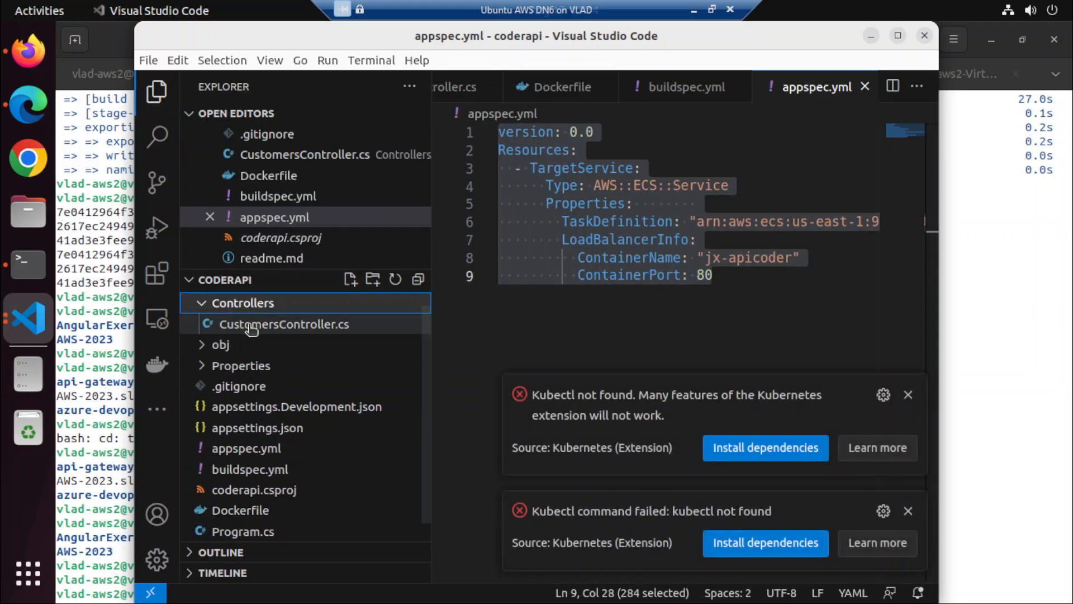
{"action": "left_click", "coordinate": [246, 324]}
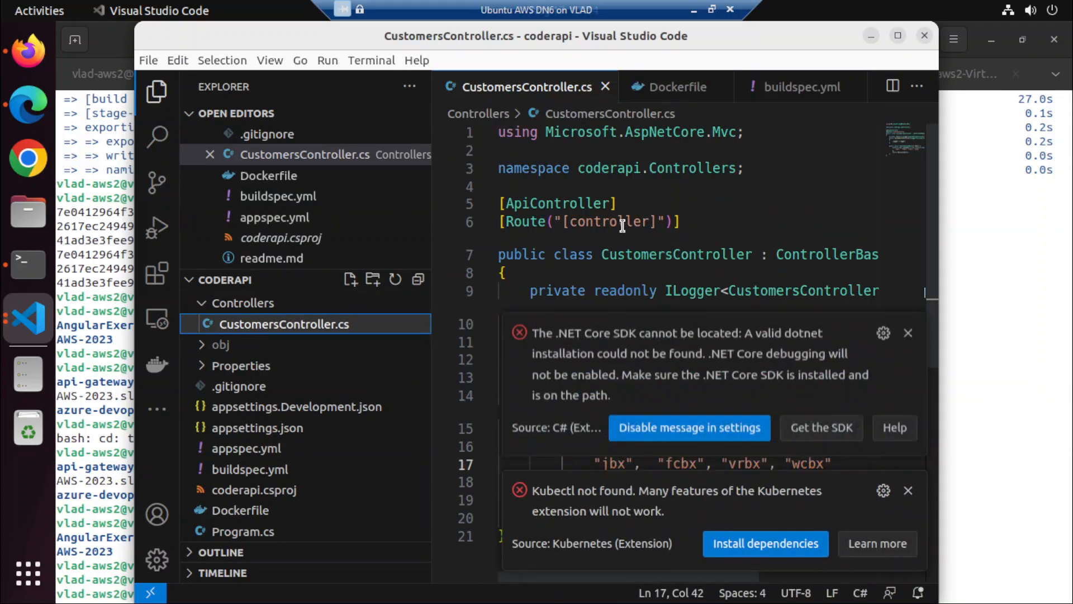
Switch to Firefox and review jx-service's network configuration, the public ECR repositories and the jx-abl load balancer's details
{"action": "left_click", "coordinate": [36, 57]}
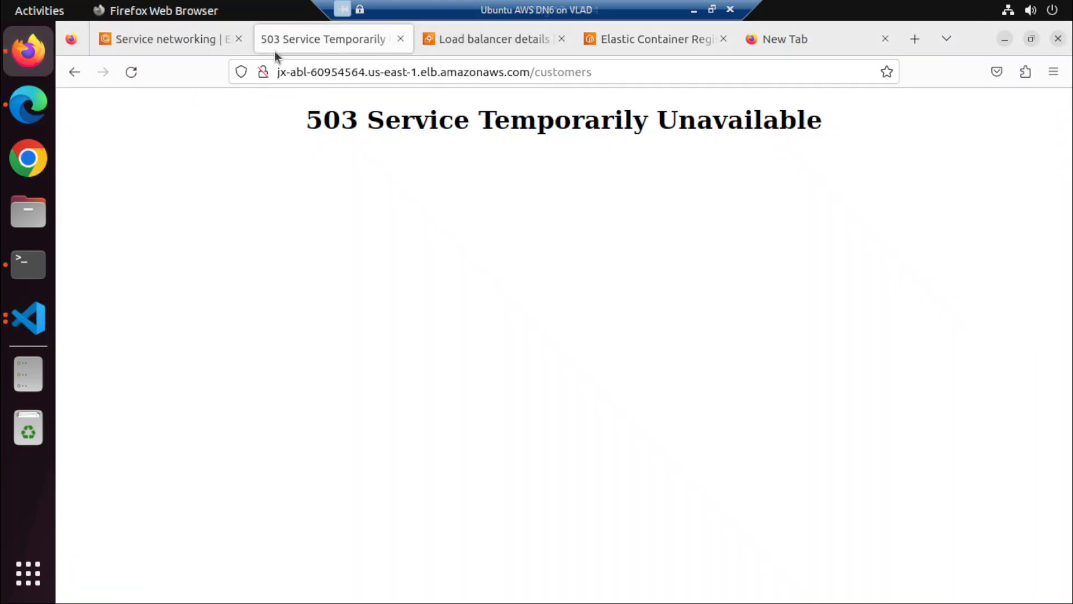
{"action": "left_click", "coordinate": [193, 51]}
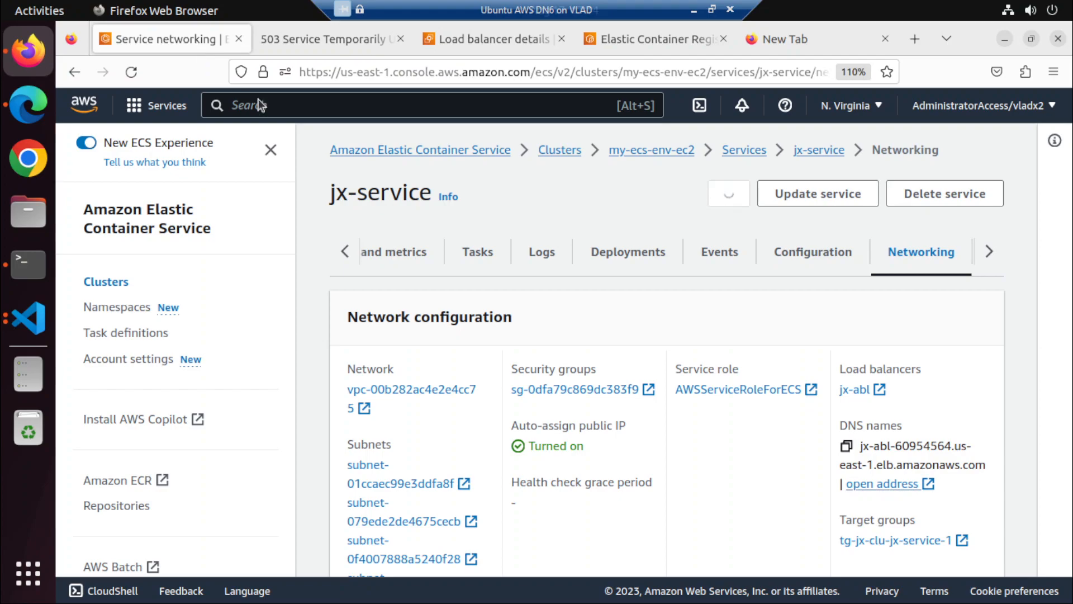
{"action": "scroll", "coordinate": [654, 419], "scroll_direction": "down", "scroll_amount": 3}
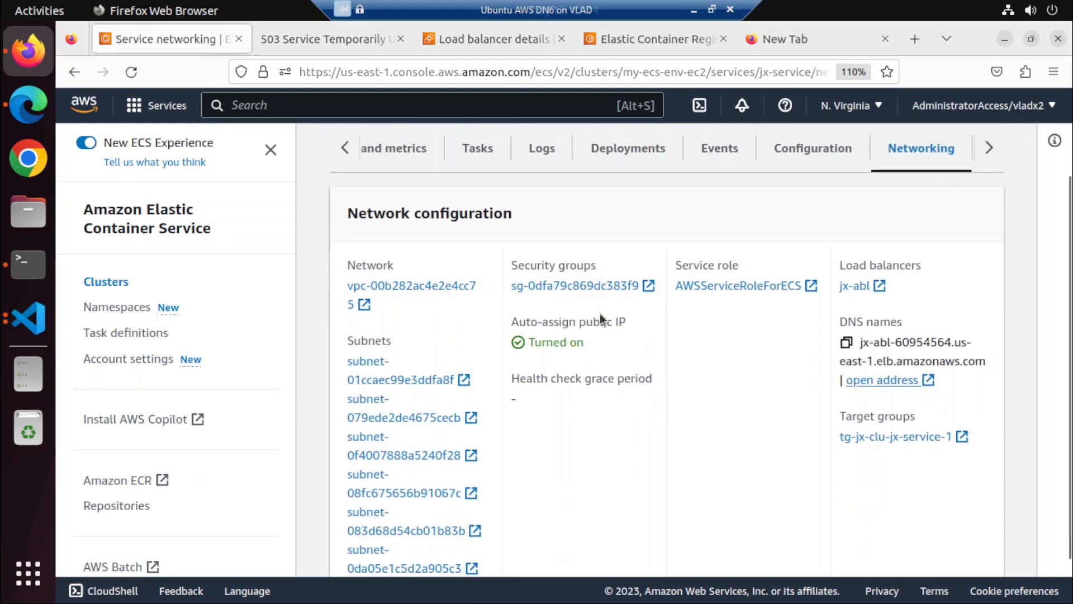
{"action": "left_click", "coordinate": [679, 42]}
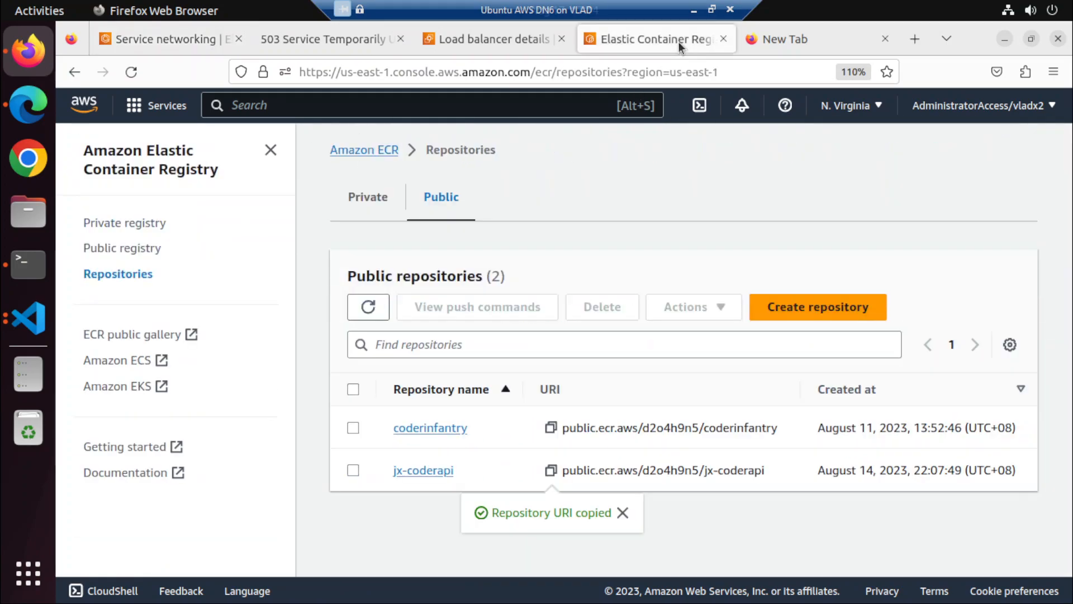
{"action": "left_click", "coordinate": [486, 47]}
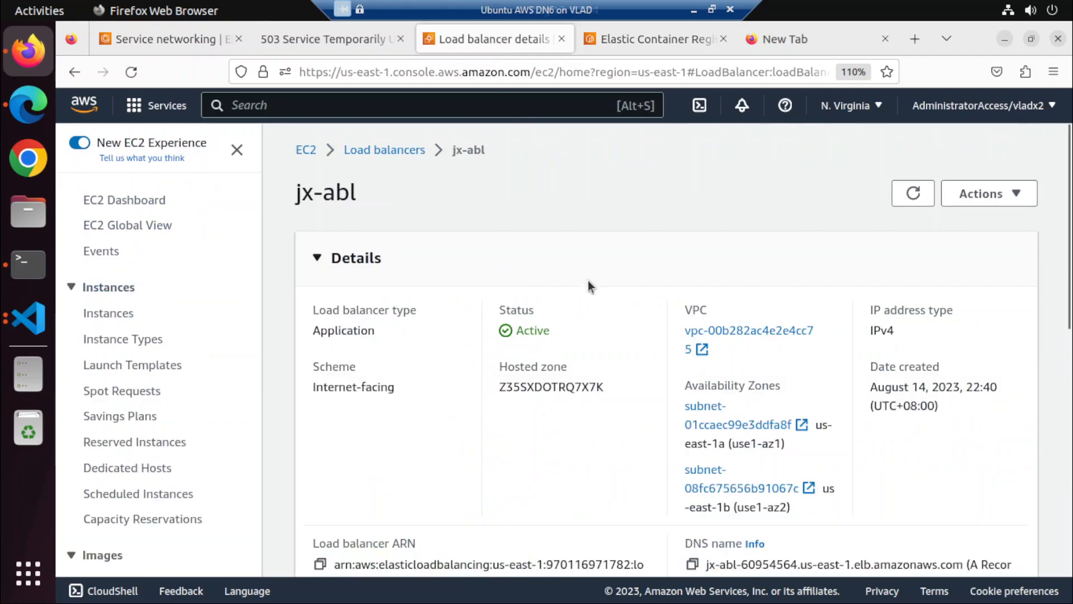
{"action": "scroll", "coordinate": [570, 279], "scroll_direction": "down", "scroll_amount": 4}
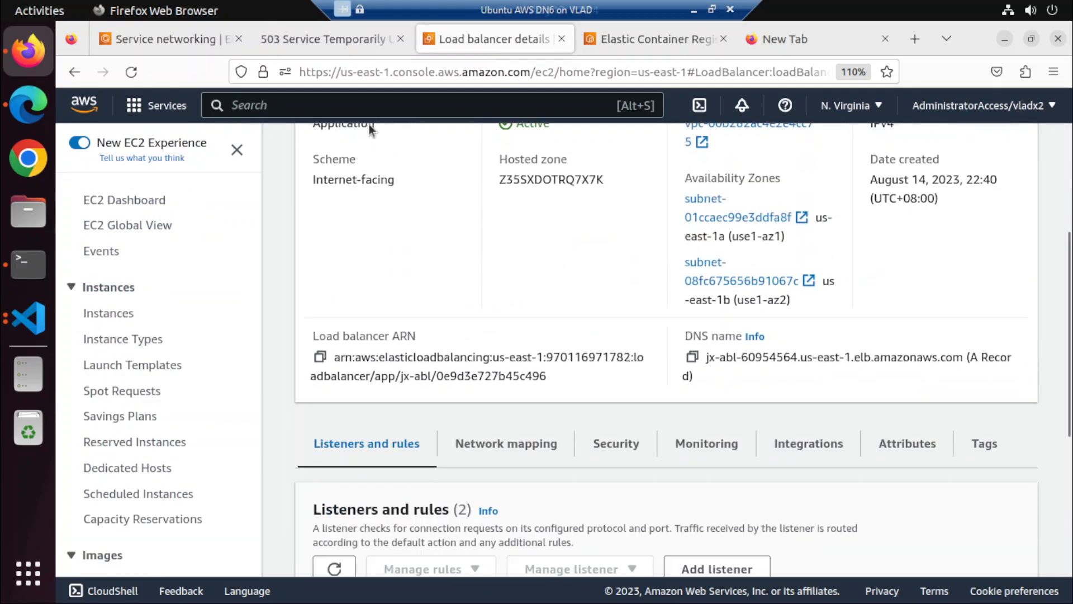
Examine jx-service's health and metrics, including its task status and load balancer health
{"action": "left_click", "coordinate": [157, 39]}
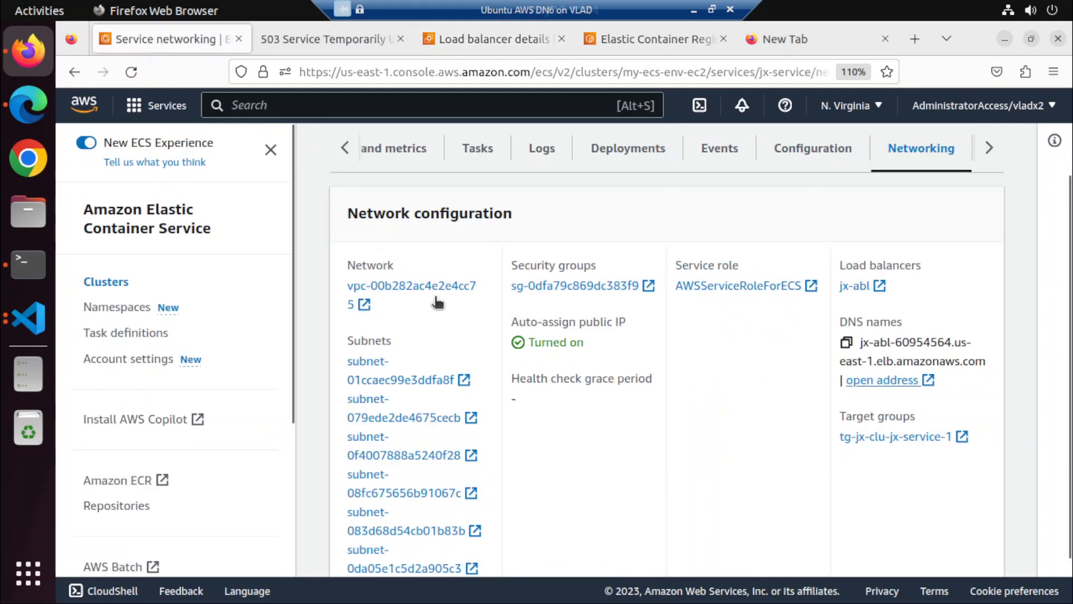
{"action": "scroll", "coordinate": [426, 227], "scroll_direction": "up", "scroll_amount": 3}
{"action": "left_click", "coordinate": [346, 253]}
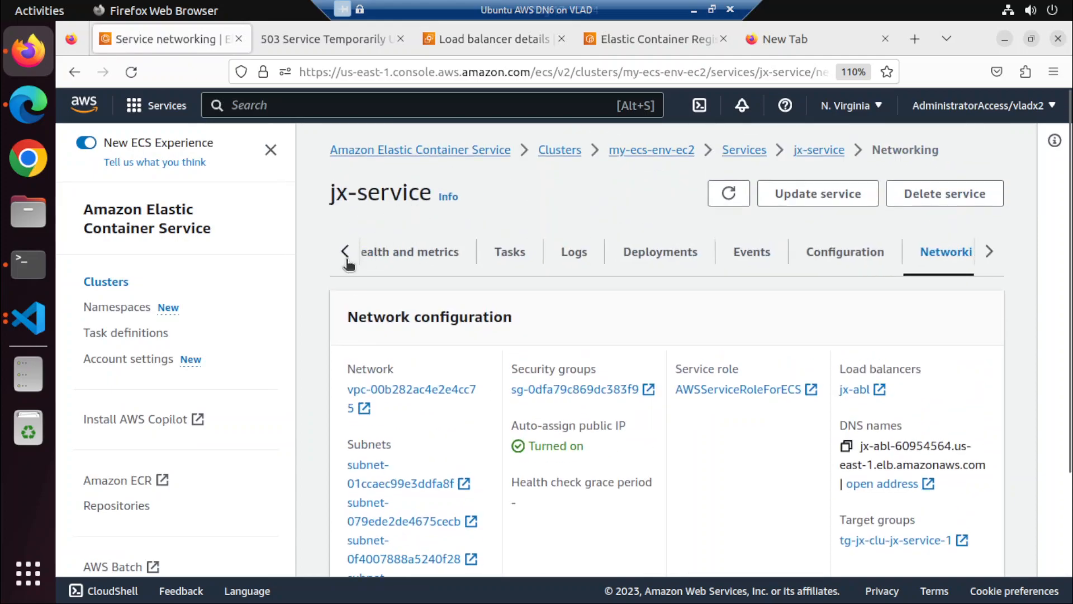
{"action": "left_click", "coordinate": [433, 262]}
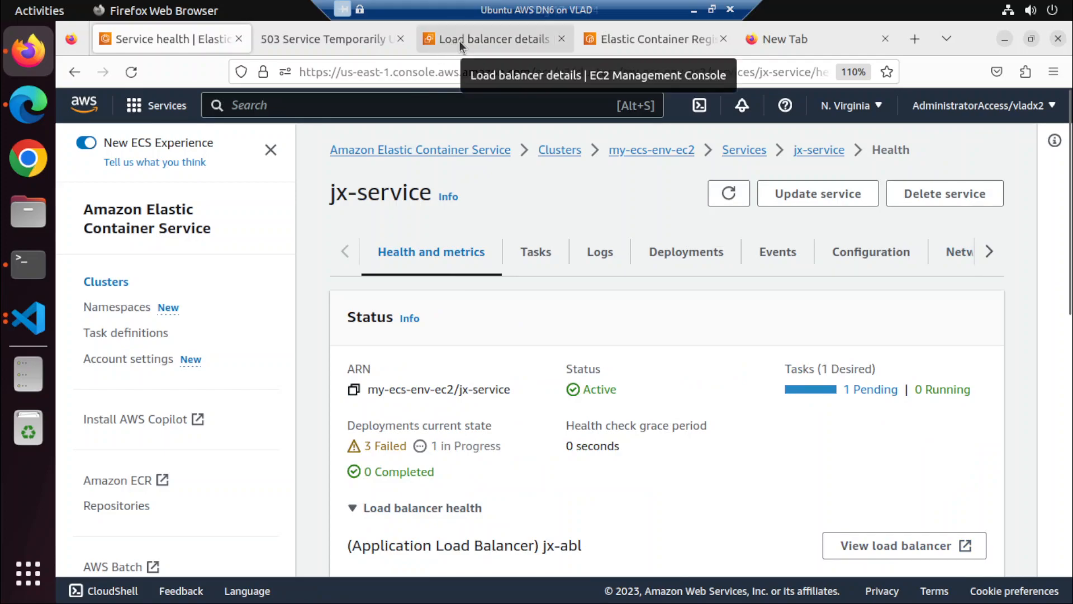
{"action": "scroll", "coordinate": [615, 444], "scroll_direction": "down", "scroll_amount": 5}
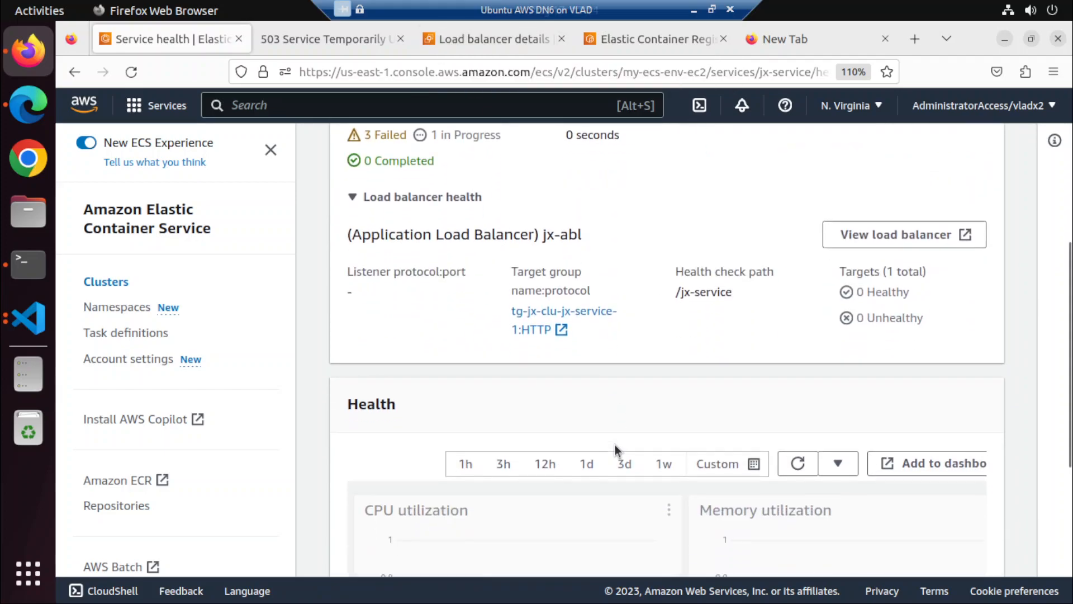
{"action": "scroll", "coordinate": [615, 445], "scroll_direction": "up", "scroll_amount": 2}
Review the jx-abl load balancer's details down to its listeners and rules
{"action": "left_click", "coordinate": [475, 34]}
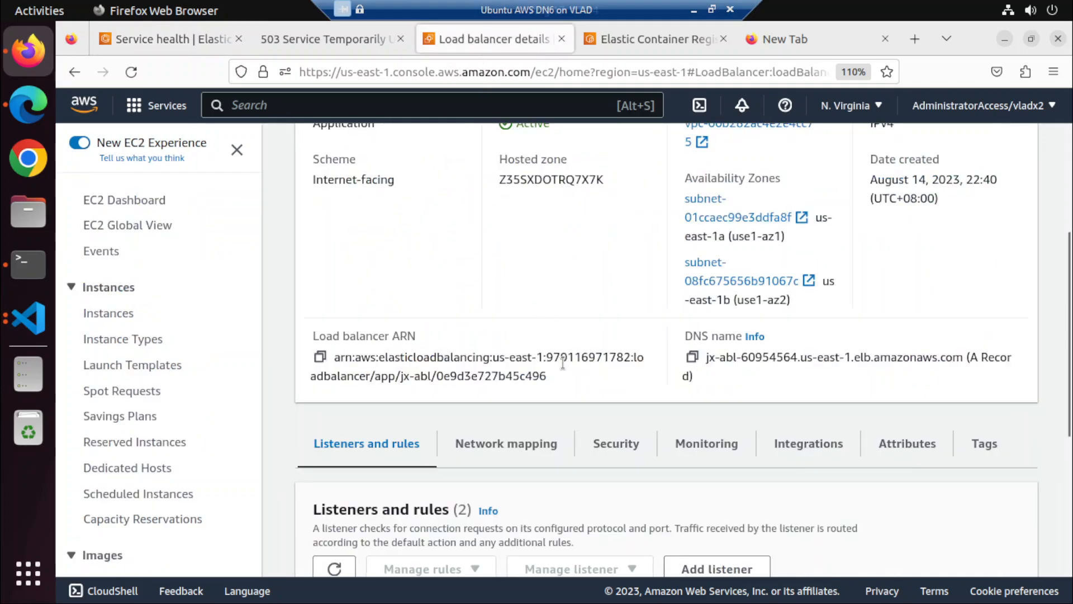
{"action": "scroll", "coordinate": [563, 363], "scroll_direction": "up", "scroll_amount": 4}
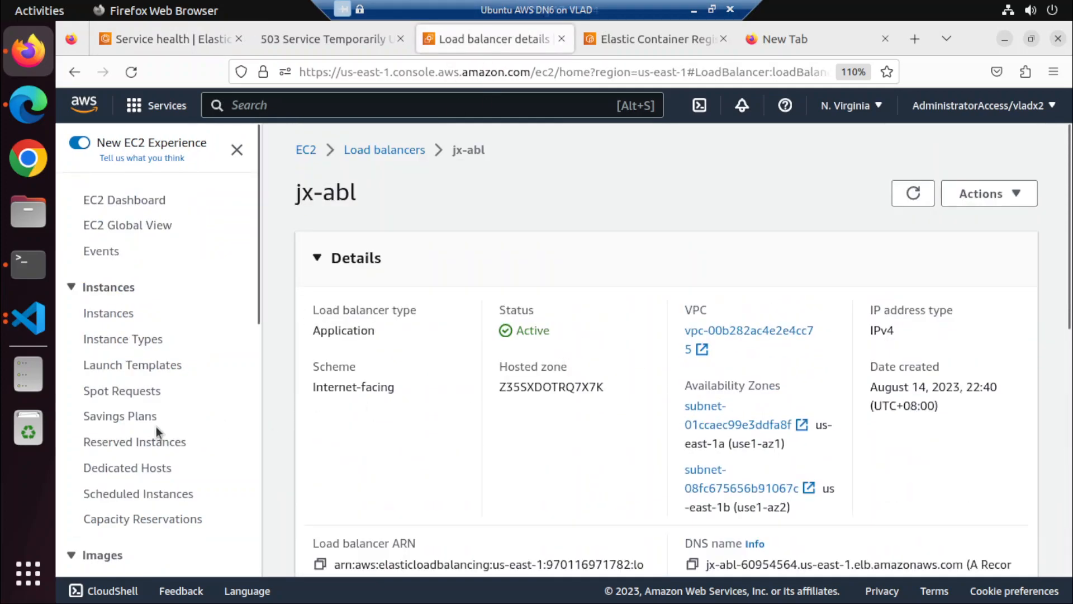
{"action": "scroll", "coordinate": [599, 344], "scroll_direction": "down", "scroll_amount": 2}
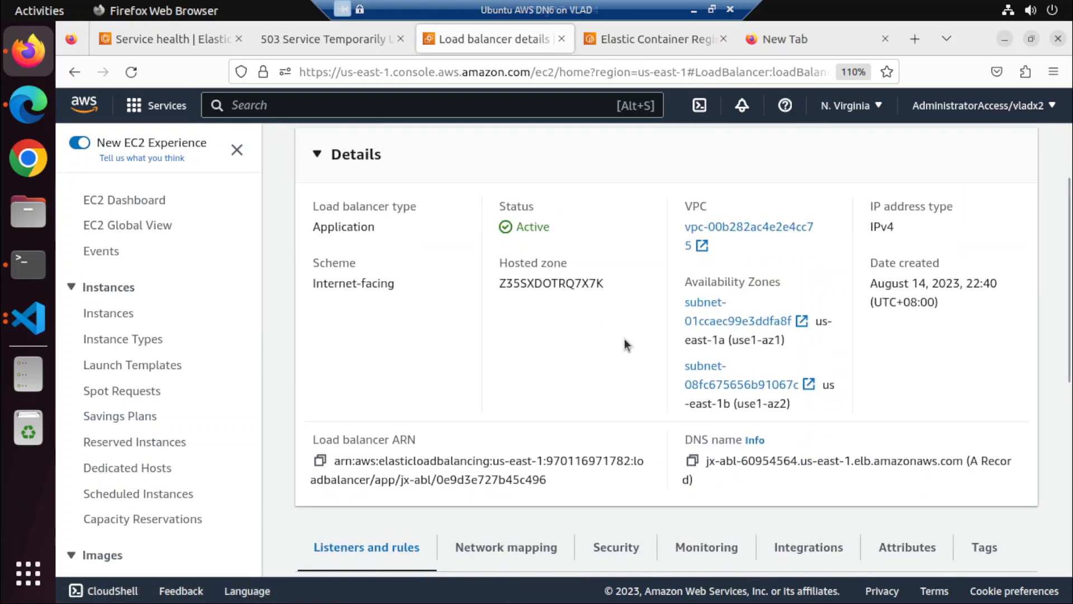
{"action": "scroll", "coordinate": [625, 339], "scroll_direction": "down", "scroll_amount": 4}
Recheck the health of jx-service and review its service configuration, including the load balancer settings
{"action": "left_click", "coordinate": [196, 40]}
{"action": "scroll", "coordinate": [655, 340], "scroll_direction": "down", "scroll_amount": 4}
{"action": "scroll", "coordinate": [656, 340], "scroll_direction": "up", "scroll_amount": 8}
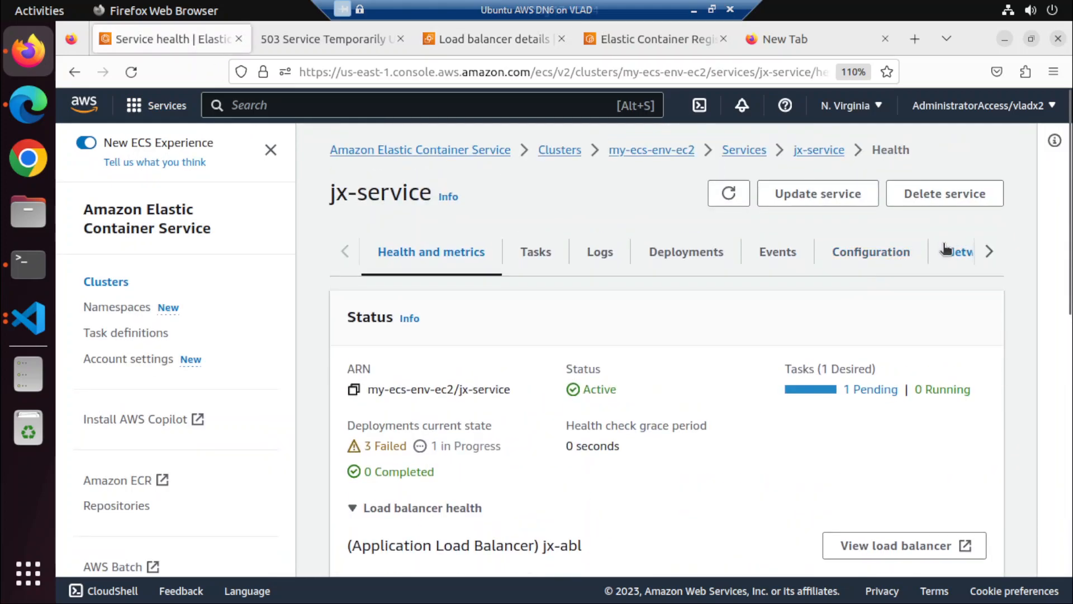
{"action": "left_click", "coordinate": [891, 249]}
{"action": "scroll", "coordinate": [807, 334], "scroll_direction": "down", "scroll_amount": 8}
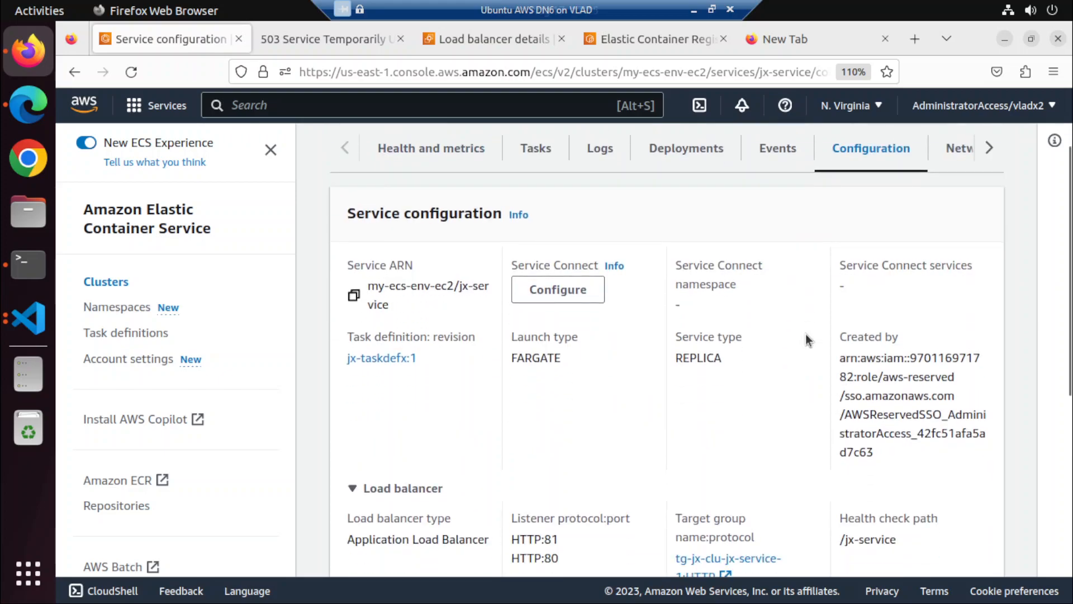
{"action": "scroll", "coordinate": [806, 333], "scroll_direction": "up", "scroll_amount": 5}
{"action": "scroll", "coordinate": [716, 559], "scroll_direction": "down", "scroll_amount": 3}
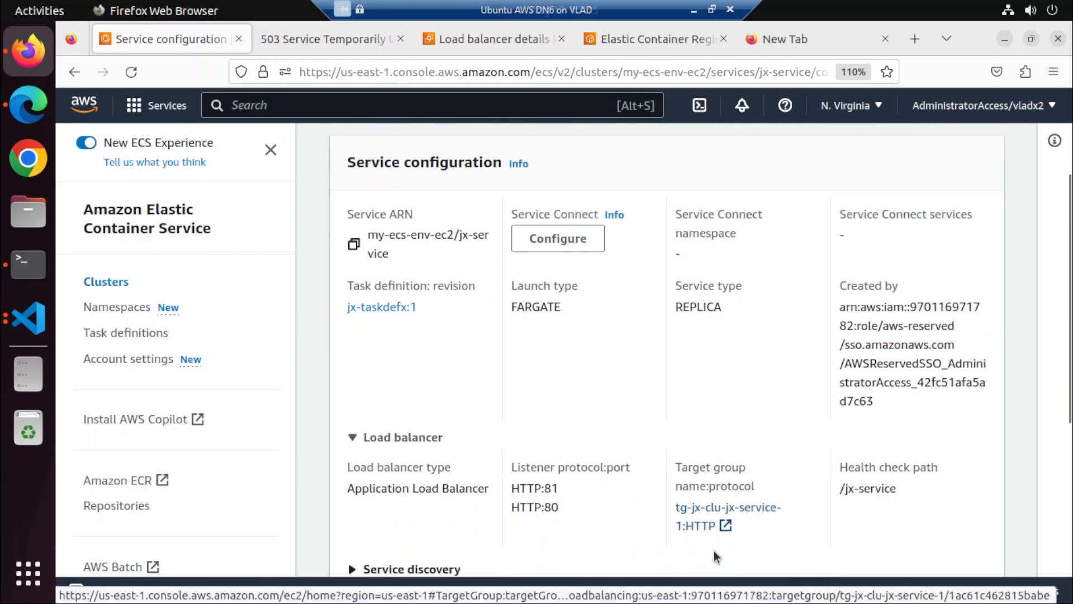
Open the tg-jx-clu-jx-service-1 target group from the service configuration and check the health of its registered targets
{"action": "left_click", "coordinate": [697, 454]}
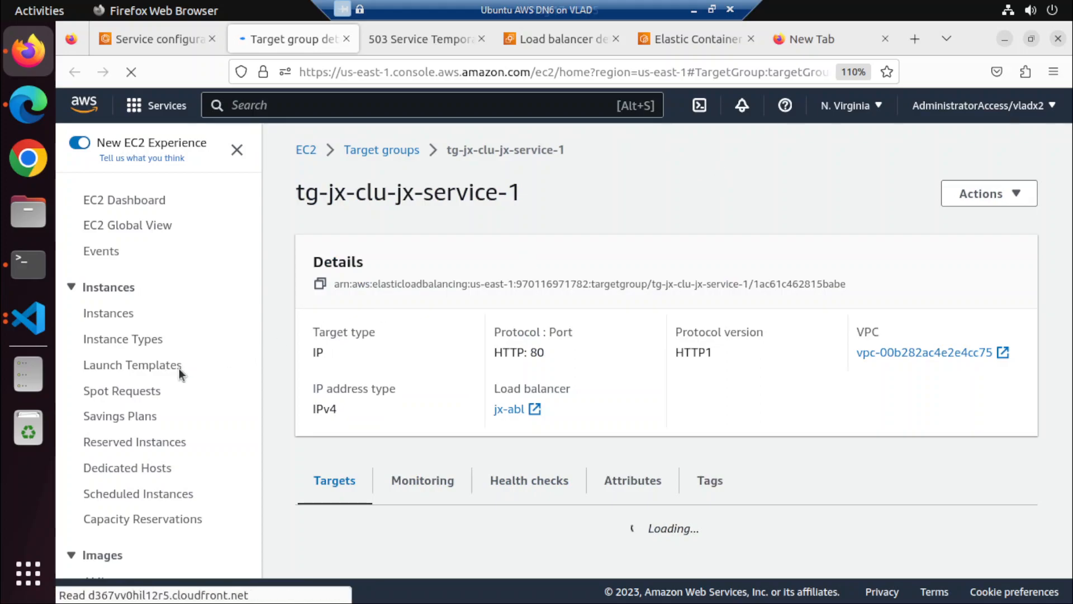
{"action": "scroll", "coordinate": [557, 372], "scroll_direction": "down", "scroll_amount": 3}
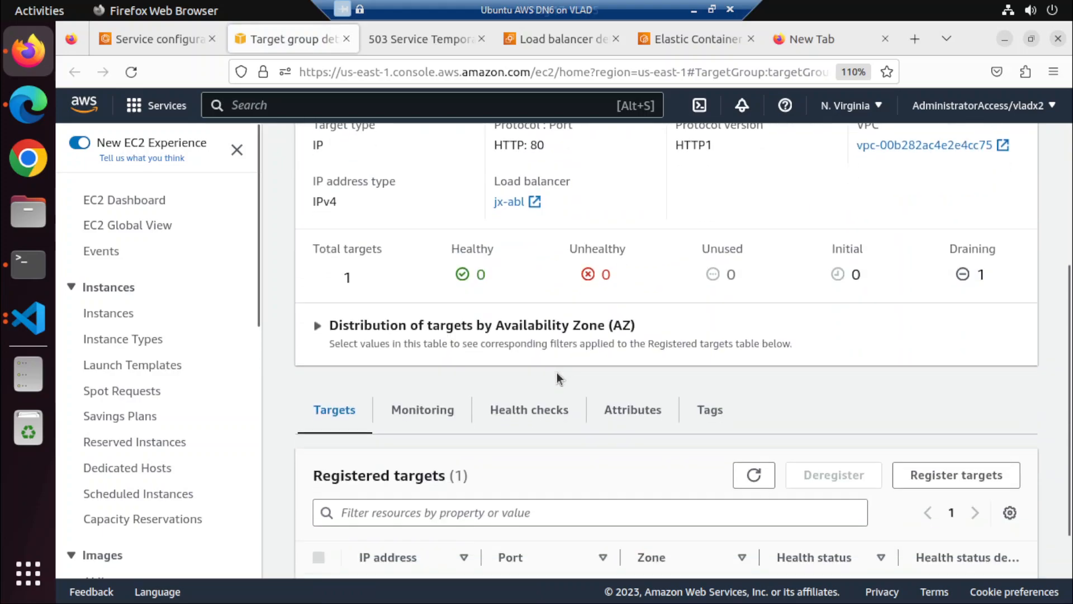
{"action": "scroll", "coordinate": [557, 372], "scroll_direction": "down", "scroll_amount": 1}
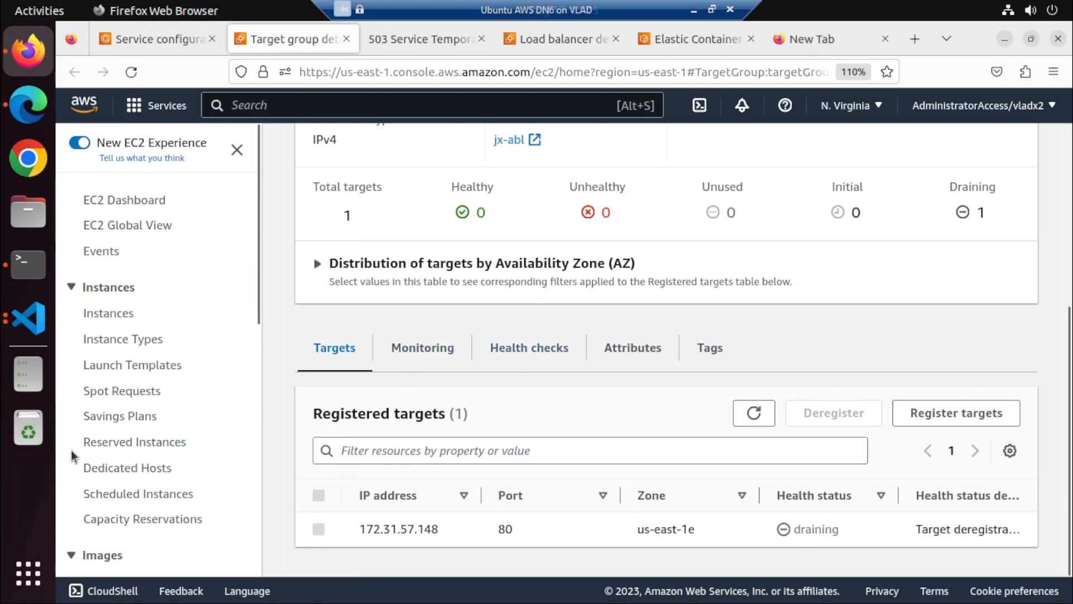
List the EC2 security groups and view the inbound rules of the jx-ecs-type-ec2 container security group
{"action": "scroll", "coordinate": [112, 438], "scroll_direction": "down", "scroll_amount": 5}
{"action": "scroll", "coordinate": [112, 436], "scroll_direction": "down", "scroll_amount": 3}
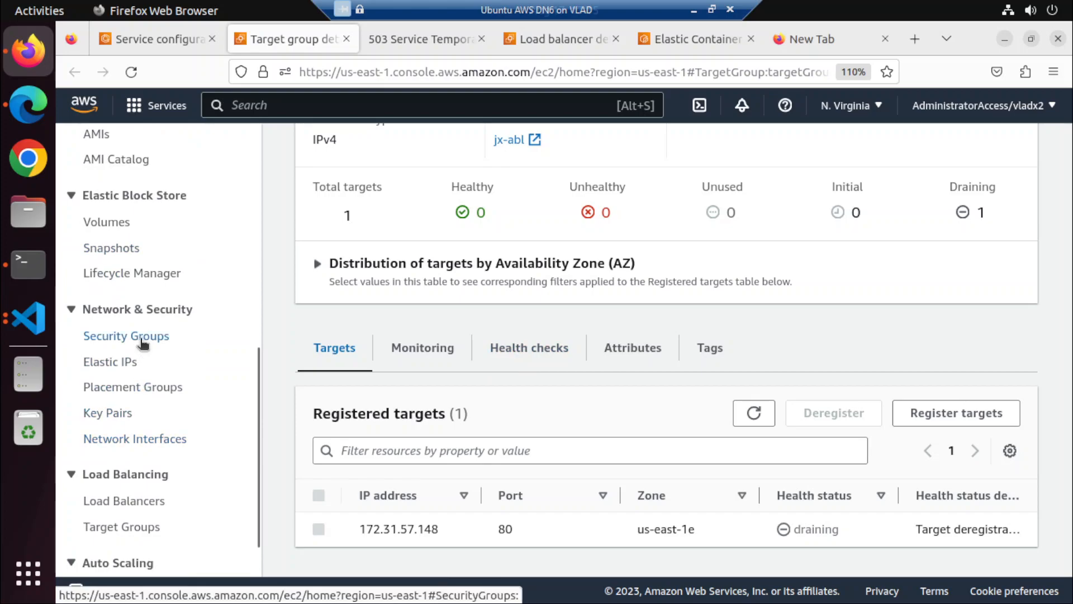
{"action": "left_click", "coordinate": [144, 338]}
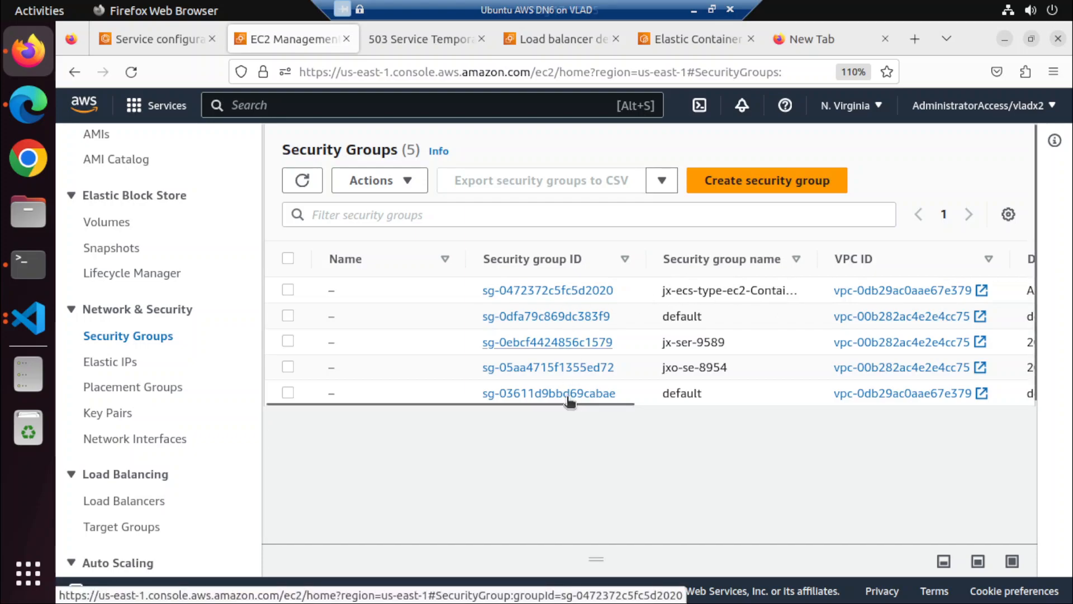
{"action": "left_click_drag", "start_coordinate": [565, 394], "coordinate": [291, 386]}
{"action": "left_click", "coordinate": [525, 289]}
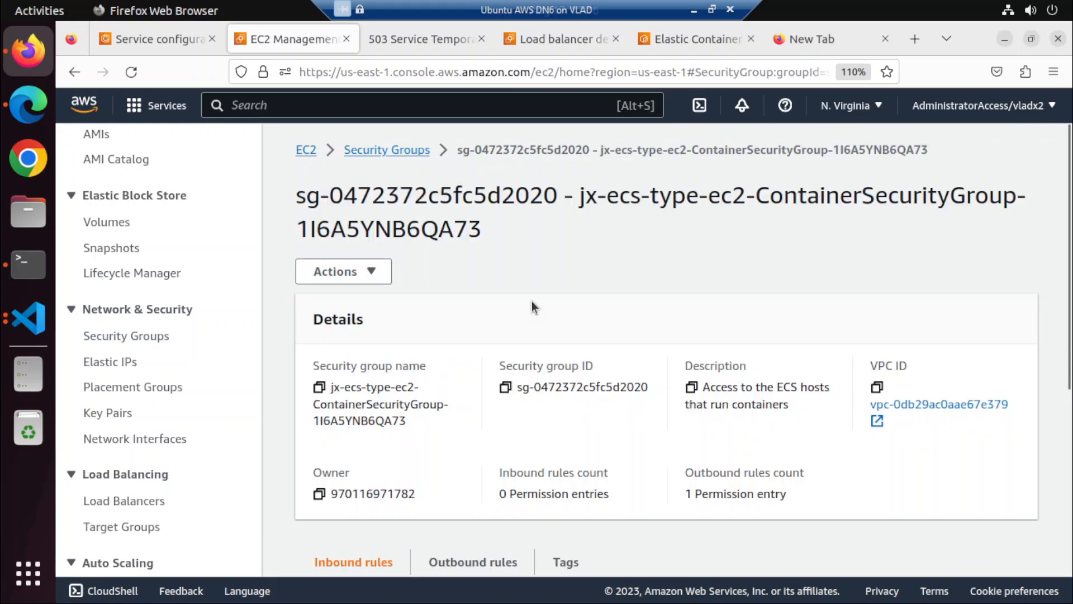
{"action": "scroll", "coordinate": [532, 301], "scroll_direction": "down", "scroll_amount": 5}
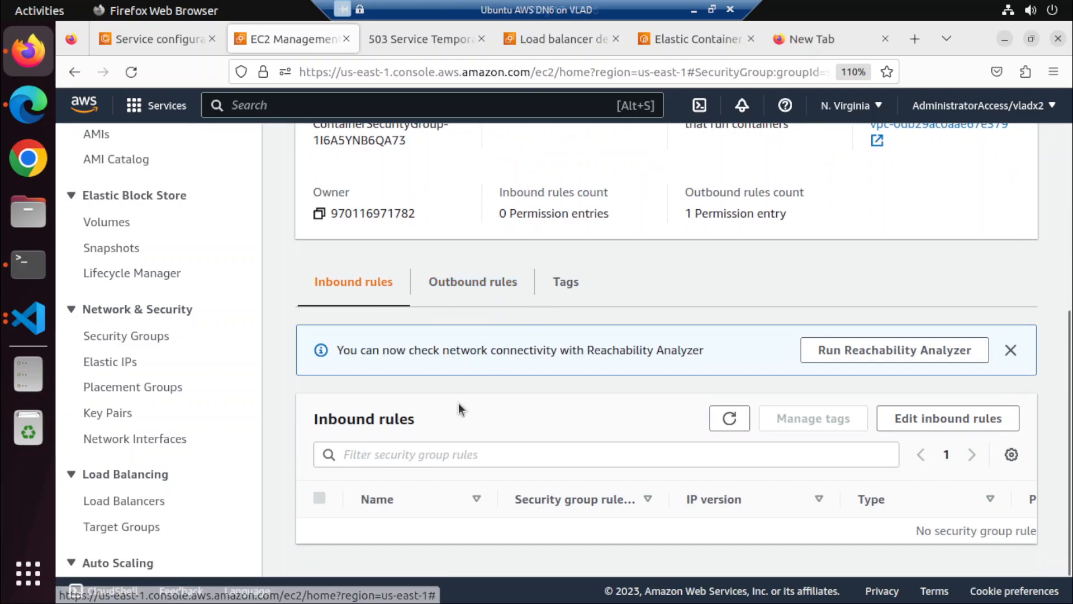
Open the inbound rules of the jx-ecs-type-ec2 container security group for editing and add a new rule
{"action": "scroll", "coordinate": [458, 400], "scroll_direction": "up", "scroll_amount": 5}
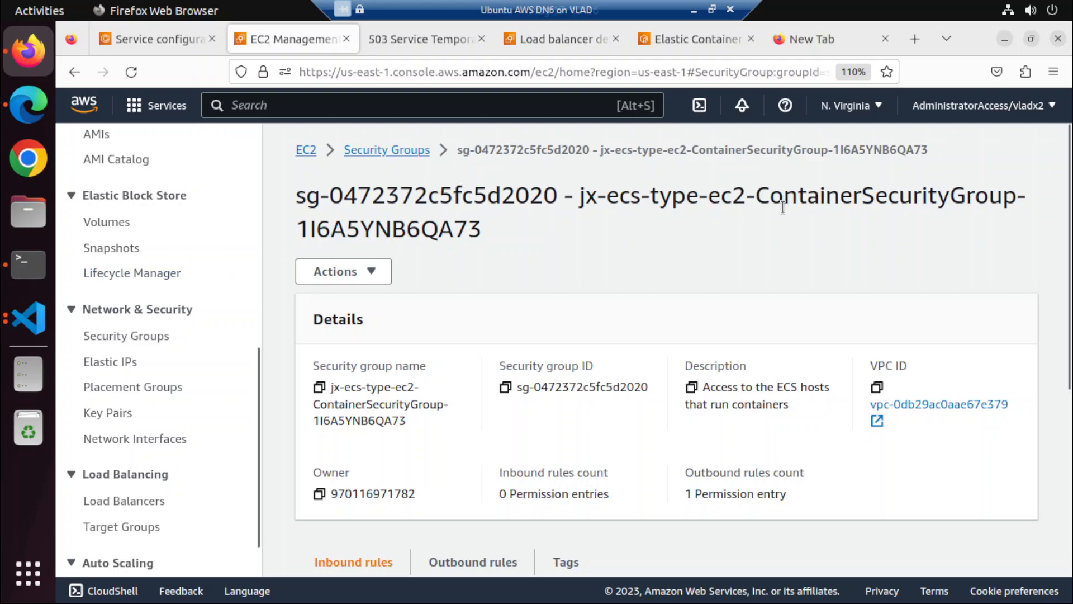
{"action": "scroll", "coordinate": [564, 336], "scroll_direction": "down", "scroll_amount": 5}
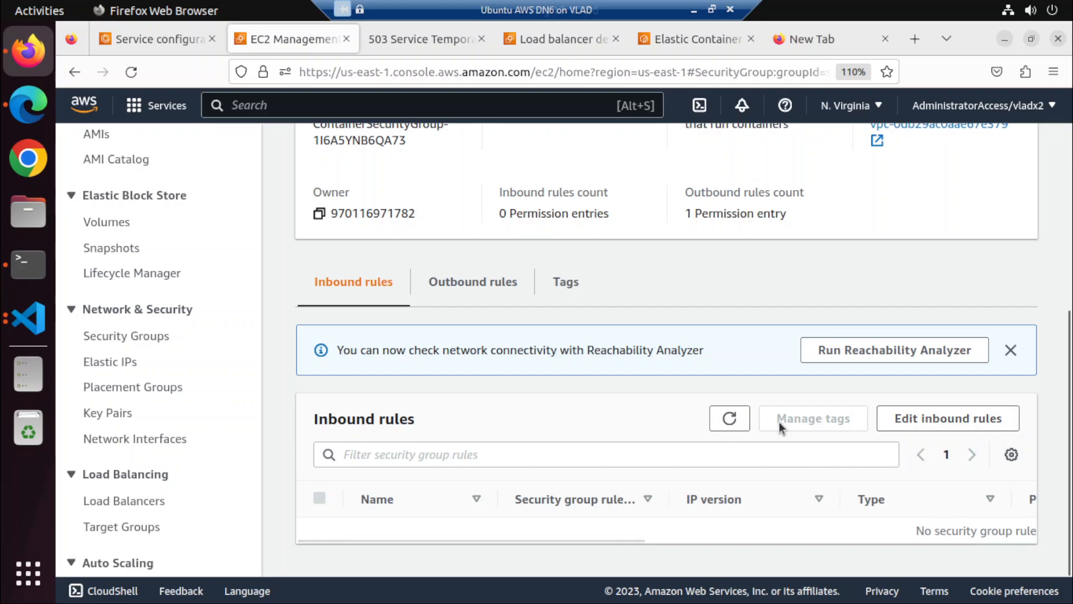
{"action": "left_click", "coordinate": [915, 421]}
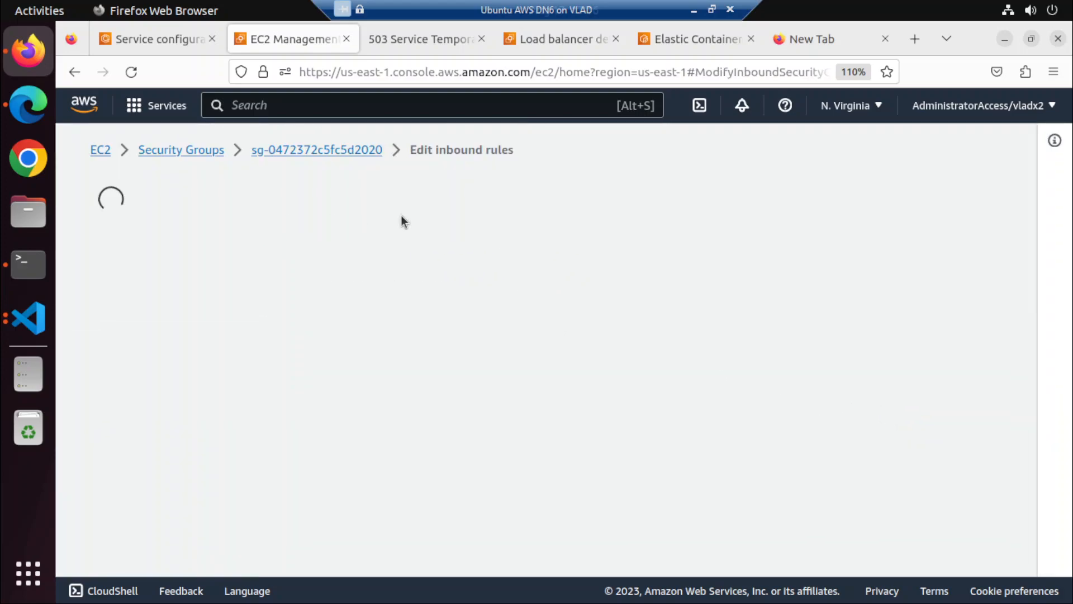
{"action": "left_click", "coordinate": [151, 395]}
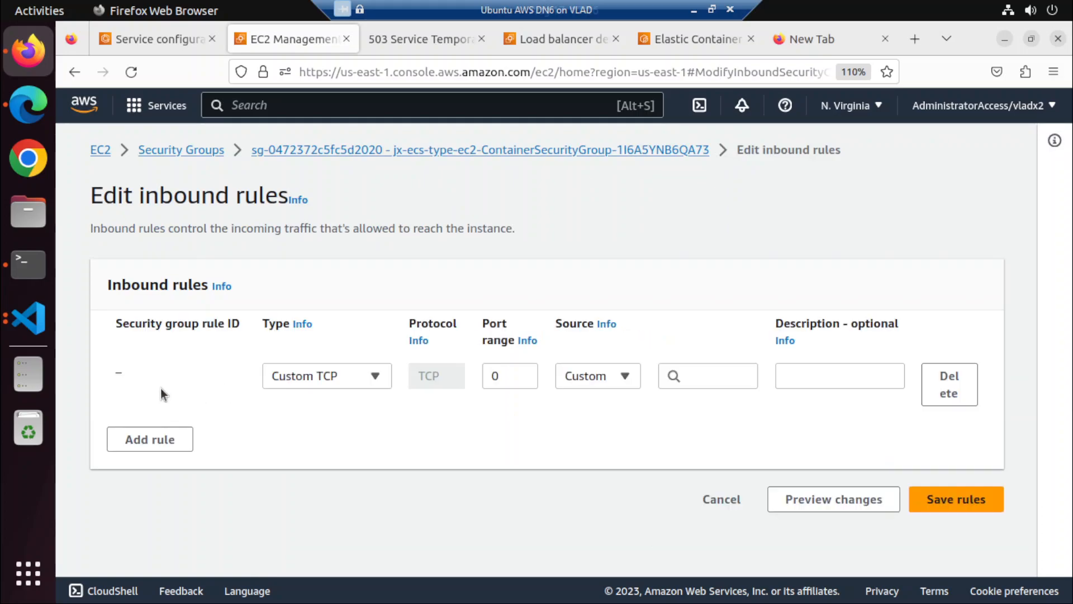
{"action": "left_click", "coordinate": [321, 375]}
{"action": "scroll", "coordinate": [323, 303], "scroll_direction": "down", "scroll_amount": 3}
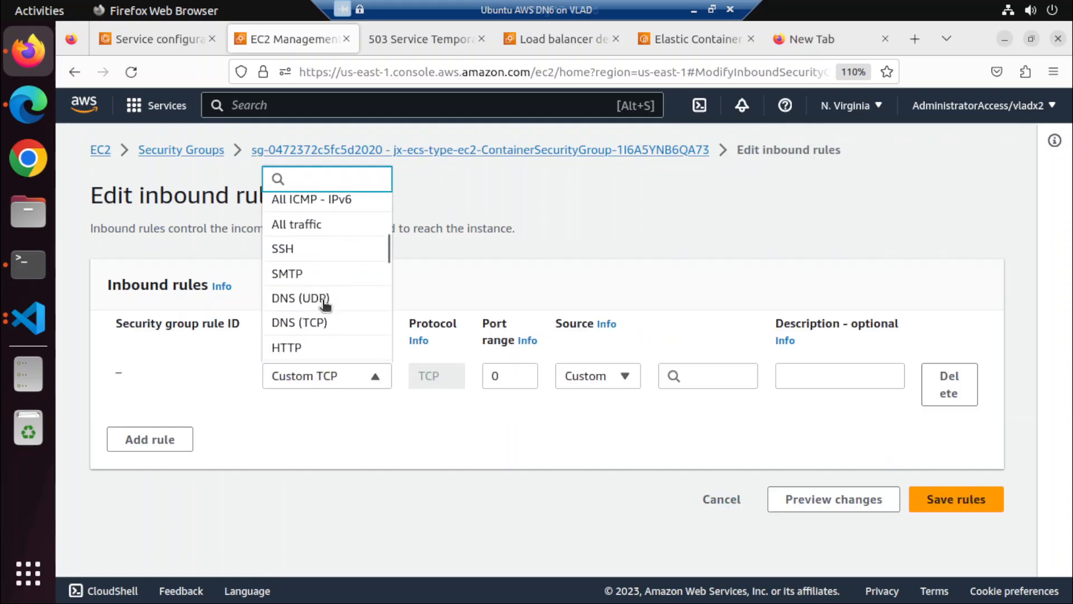
{"action": "scroll", "coordinate": [326, 304], "scroll_direction": "up", "scroll_amount": 3}
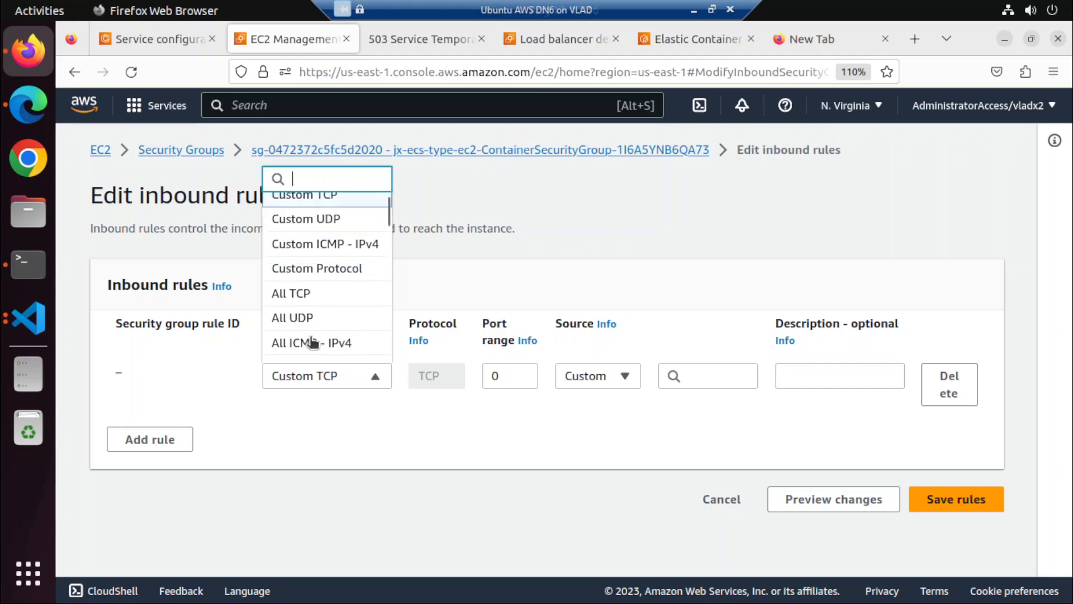
{"action": "scroll", "coordinate": [315, 335], "scroll_direction": "down", "scroll_amount": 3}
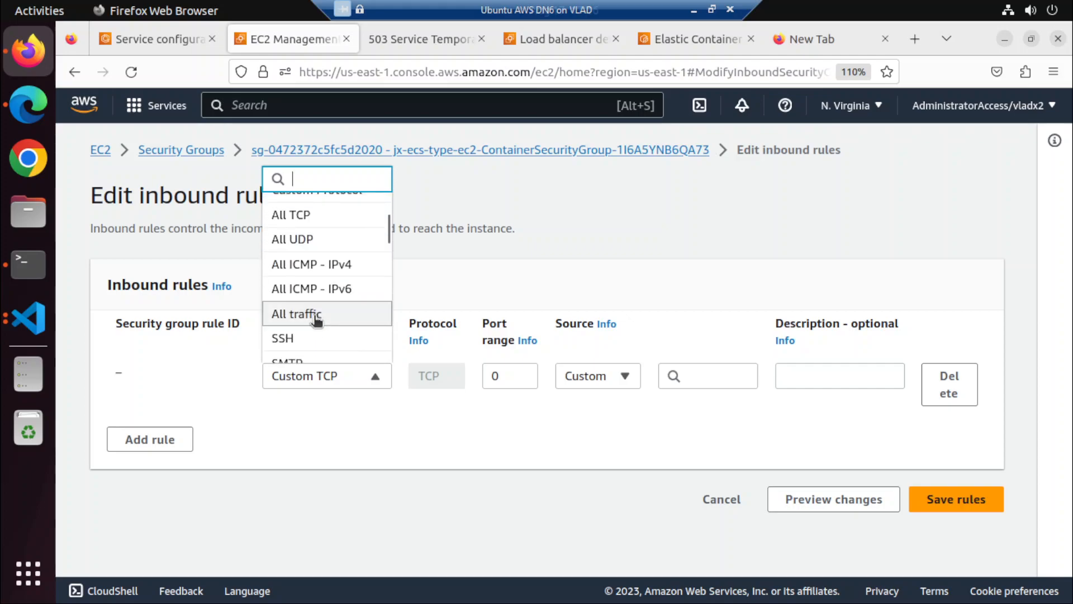
{"action": "scroll", "coordinate": [317, 320], "scroll_direction": "down", "scroll_amount": 8}
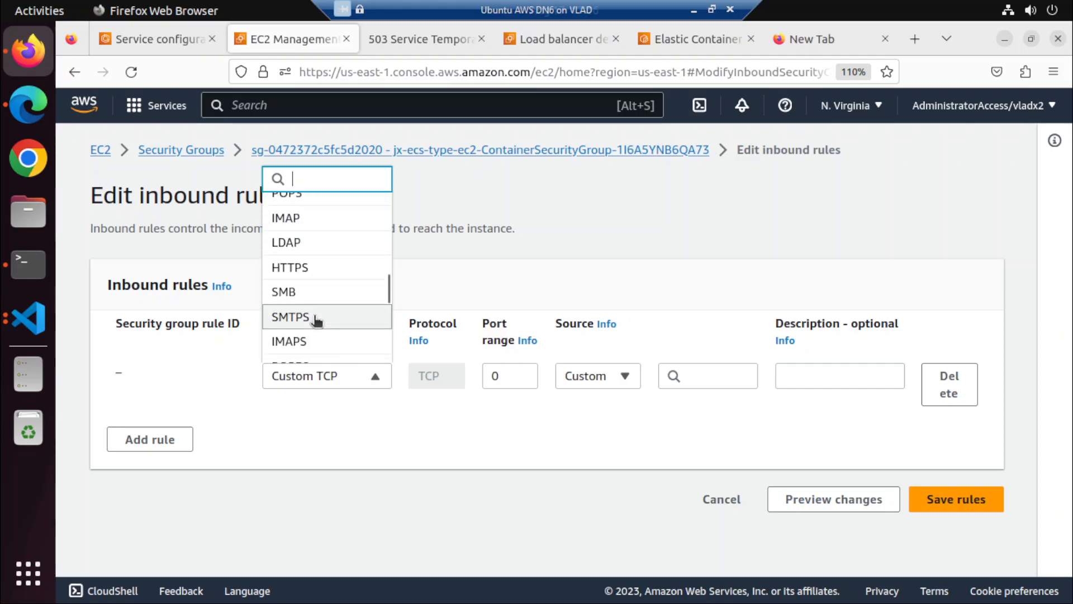
{"action": "type", "text": "ip"}
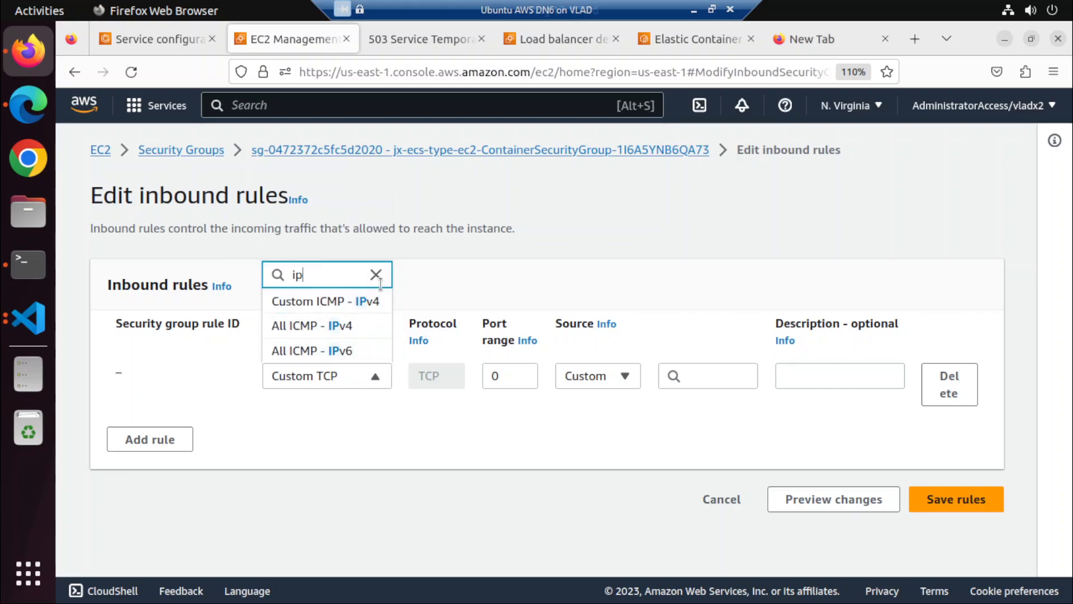
{"action": "left_click", "coordinate": [460, 259]}
Set the new inbound rule to type HTTP with source Anywhere-IPv4, and add a second rule below it
{"action": "left_click", "coordinate": [341, 375]}
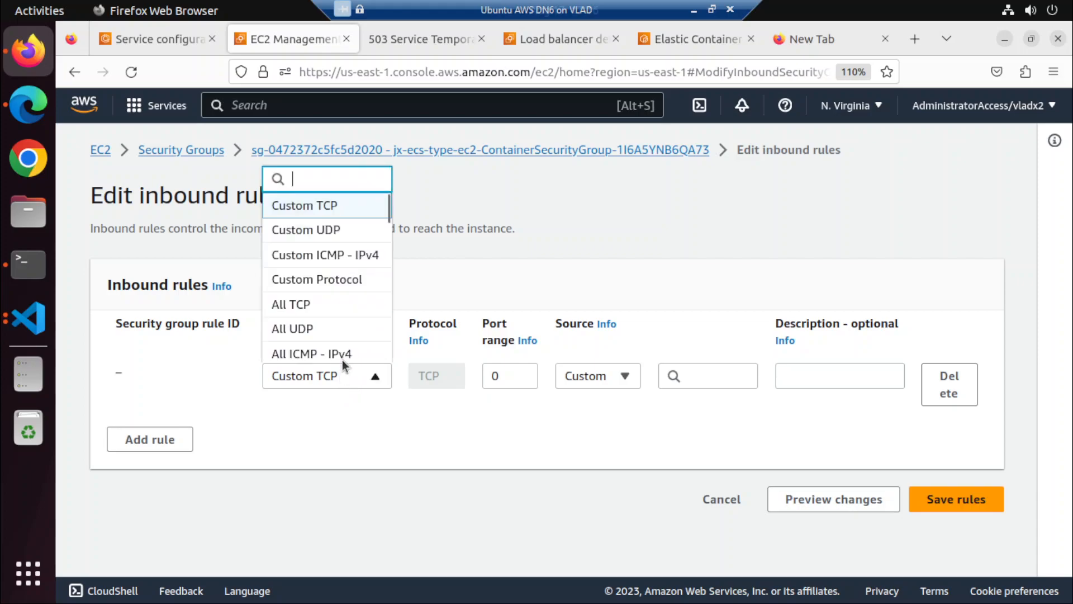
{"action": "type", "text": "http"}
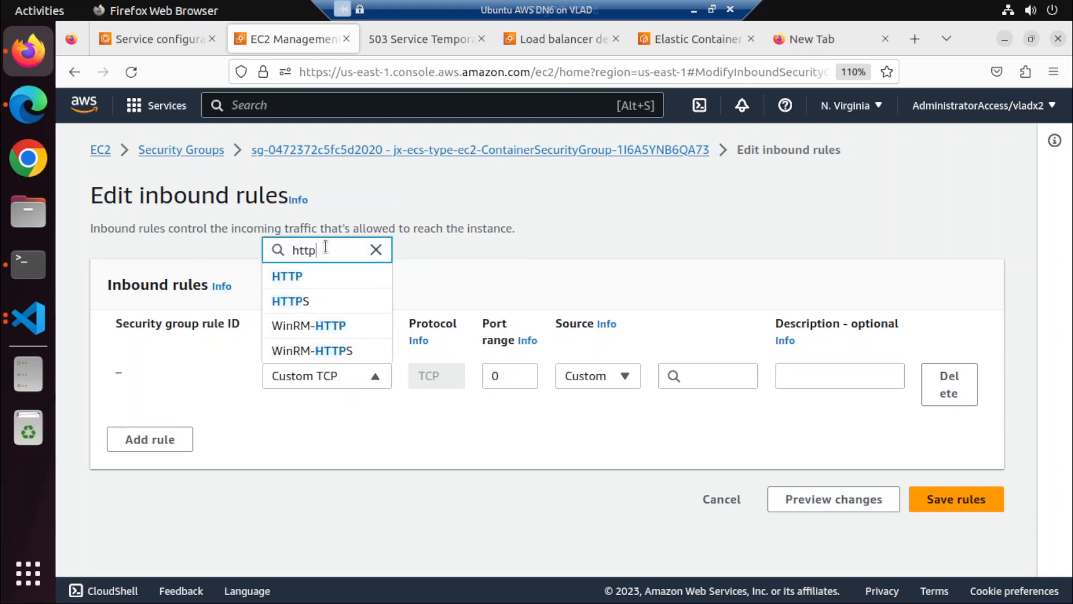
{"action": "left_click", "coordinate": [302, 288]}
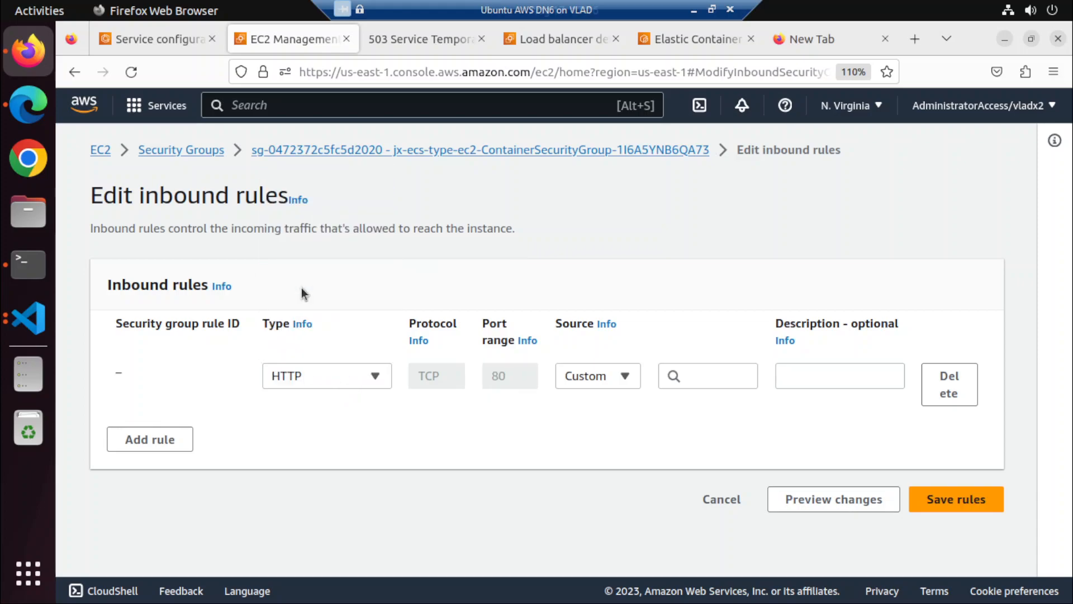
{"action": "left_click", "coordinate": [601, 382]}
{"action": "left_click", "coordinate": [594, 441]}
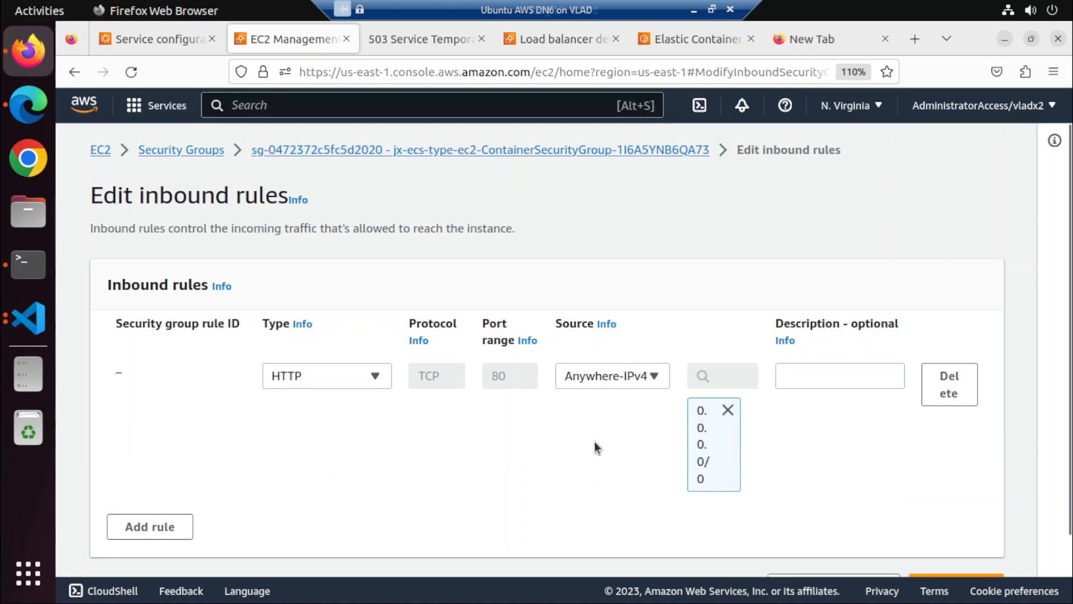
{"action": "left_click", "coordinate": [162, 534]}
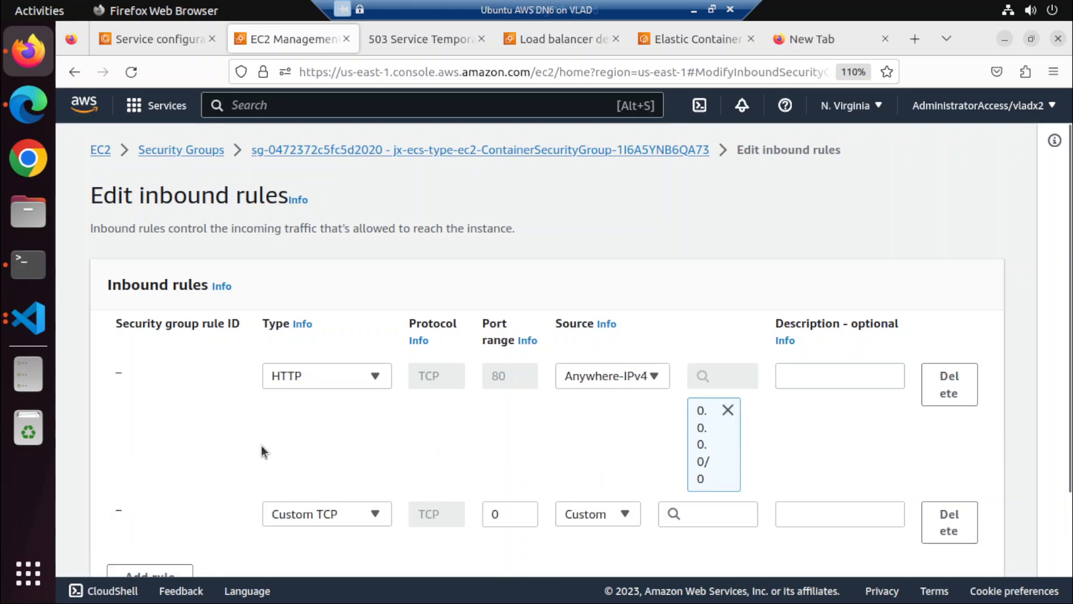
{"action": "left_click", "coordinate": [331, 512]}
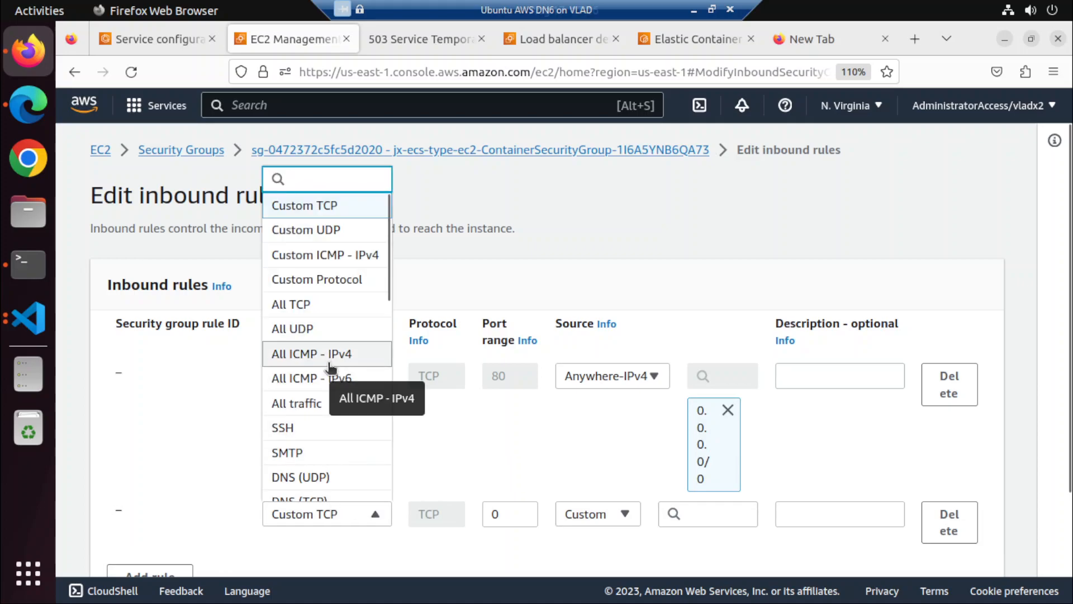
{"action": "type", "text": "tc"}
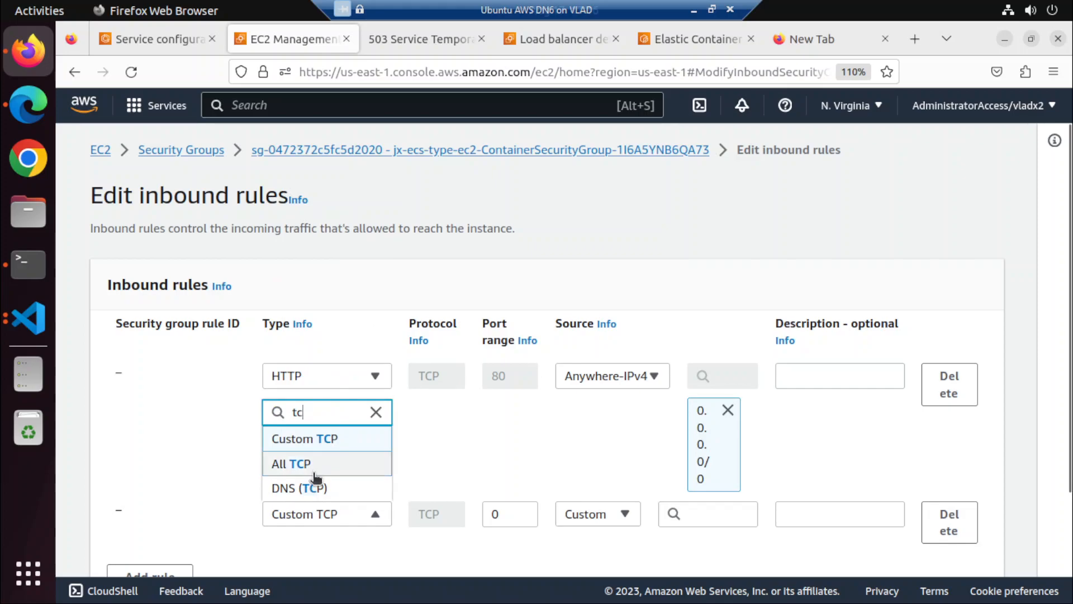
{"action": "left_click", "coordinate": [376, 413]}
{"action": "left_click", "coordinate": [428, 422]}
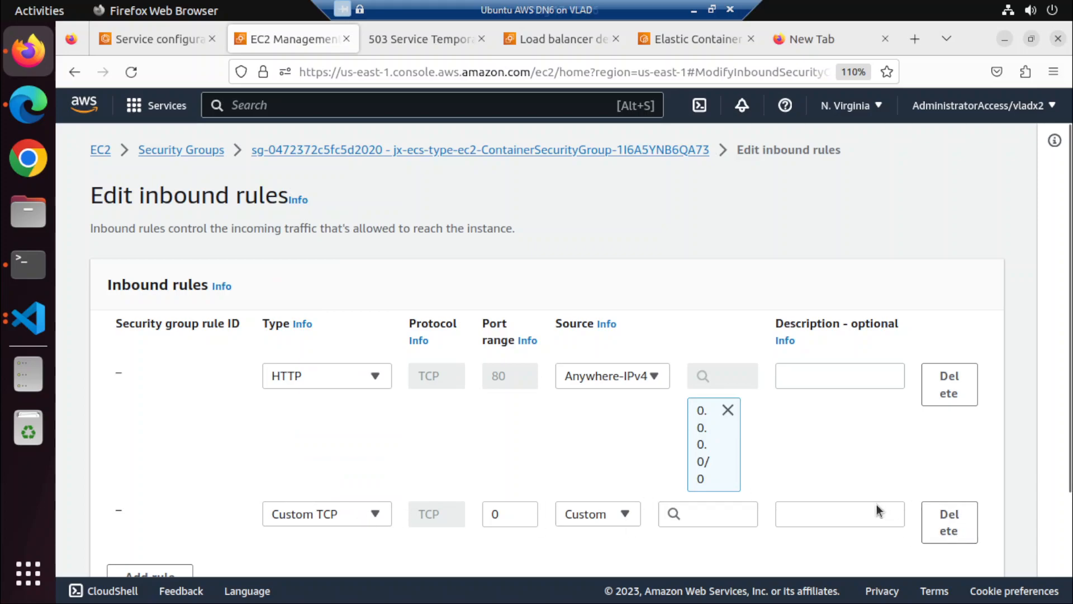
Set the second inbound rule's type to HTTPS and its source to Anywhere-IPv6
{"action": "left_click", "coordinate": [375, 513]}
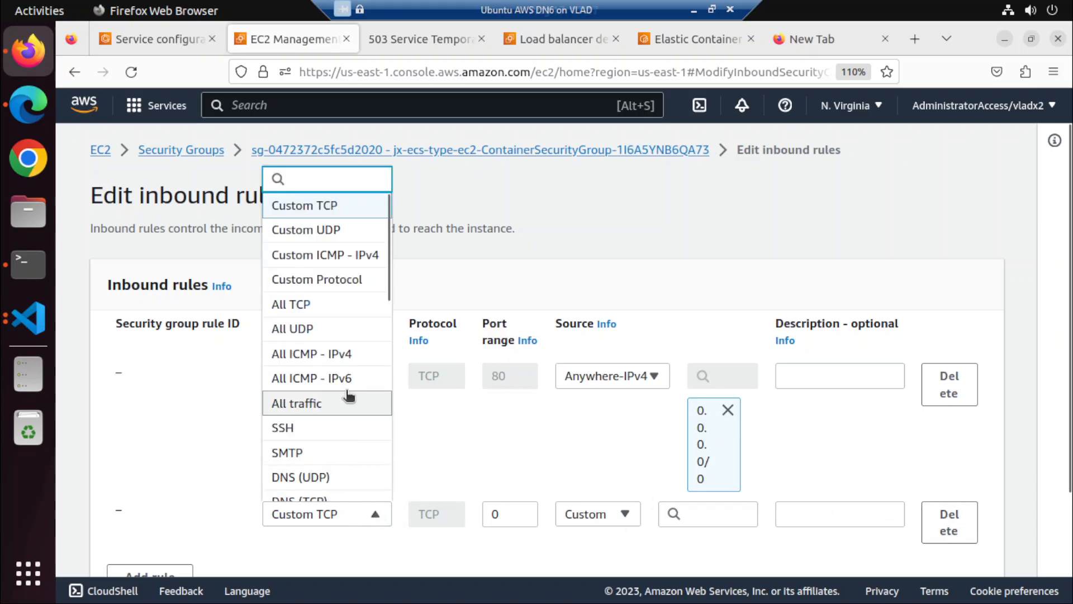
{"action": "type", "text": "https"}
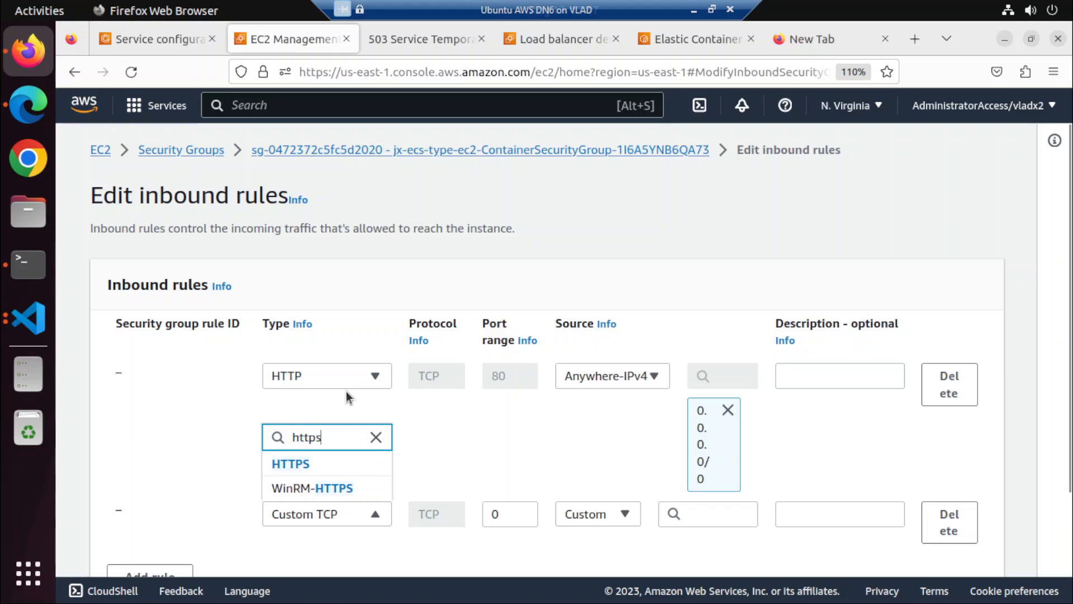
{"action": "left_click", "coordinate": [299, 471]}
{"action": "left_click", "coordinate": [601, 513]}
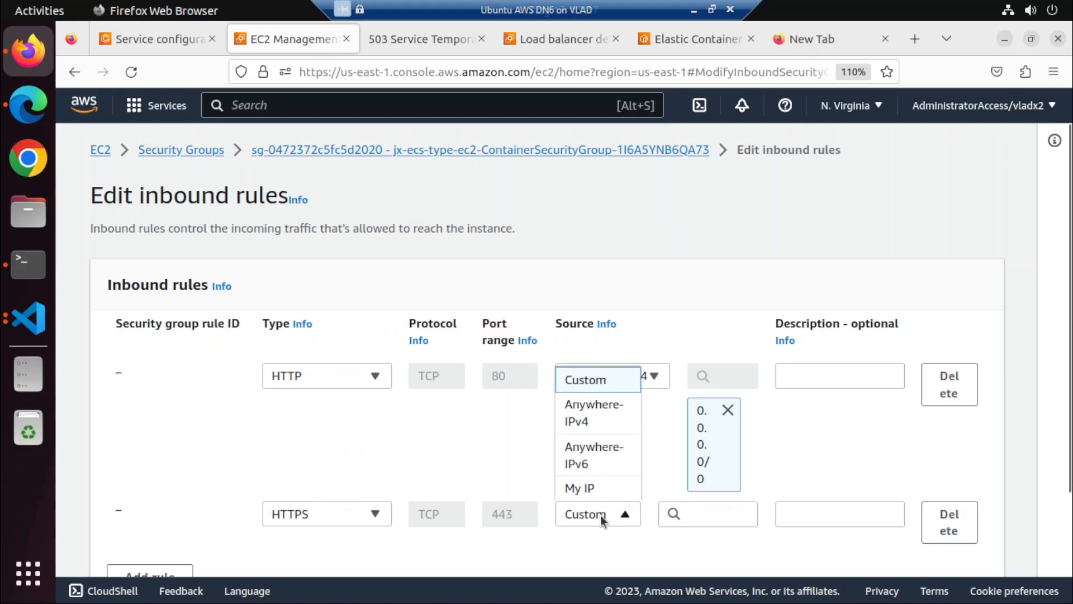
{"action": "left_click", "coordinate": [599, 464]}
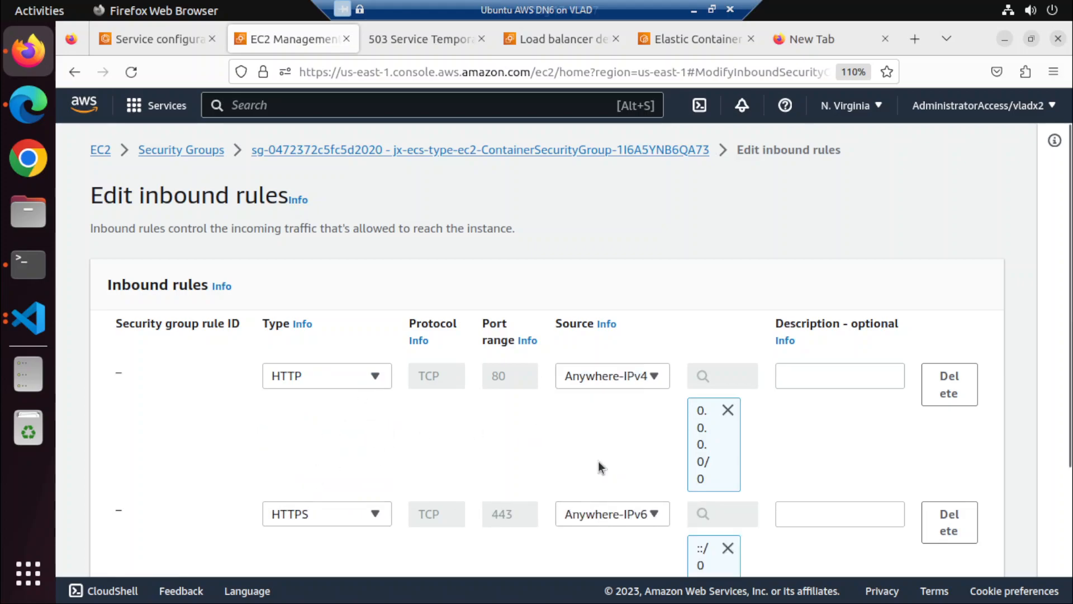
Change the second inbound rule's type to HTTP and save the security group's inbound rules
{"action": "left_click", "coordinate": [358, 519]}
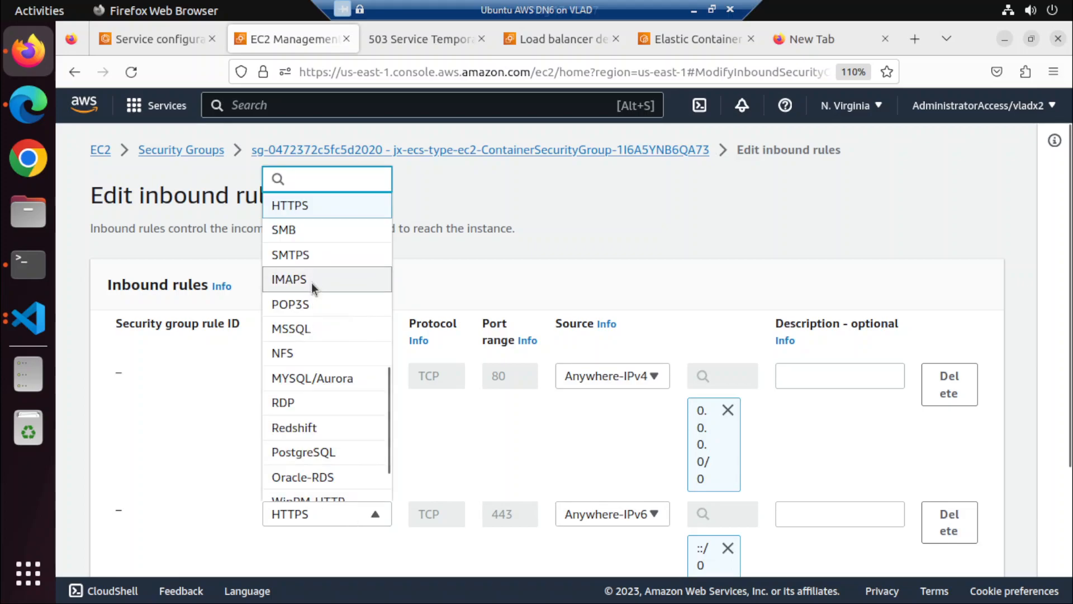
{"action": "type", "text": "http"}
{"action": "left_click", "coordinate": [304, 413]}
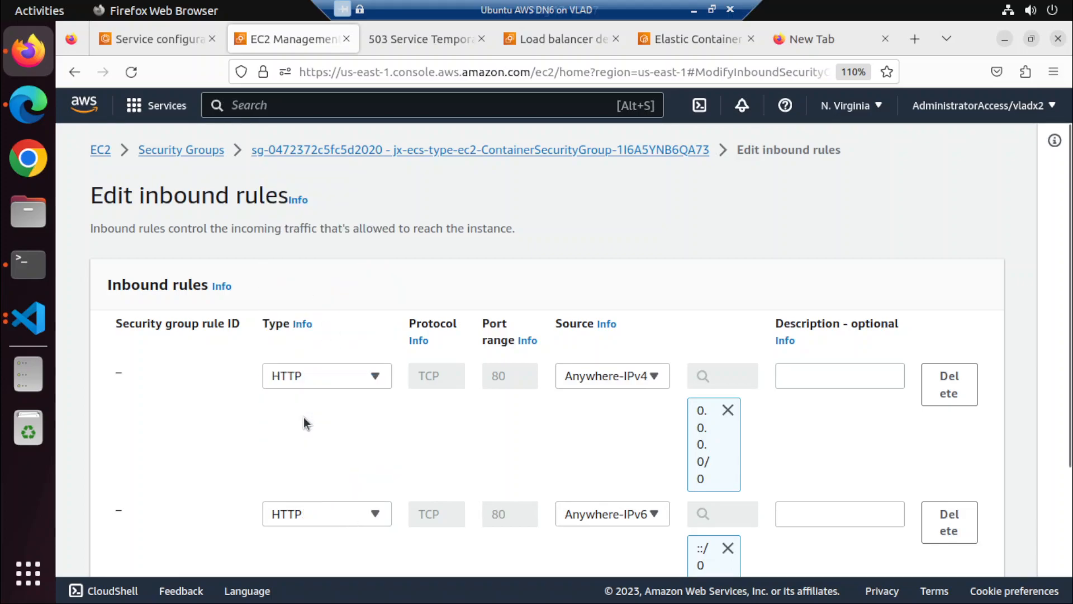
{"action": "scroll", "coordinate": [304, 417], "scroll_direction": "down", "scroll_amount": 3}
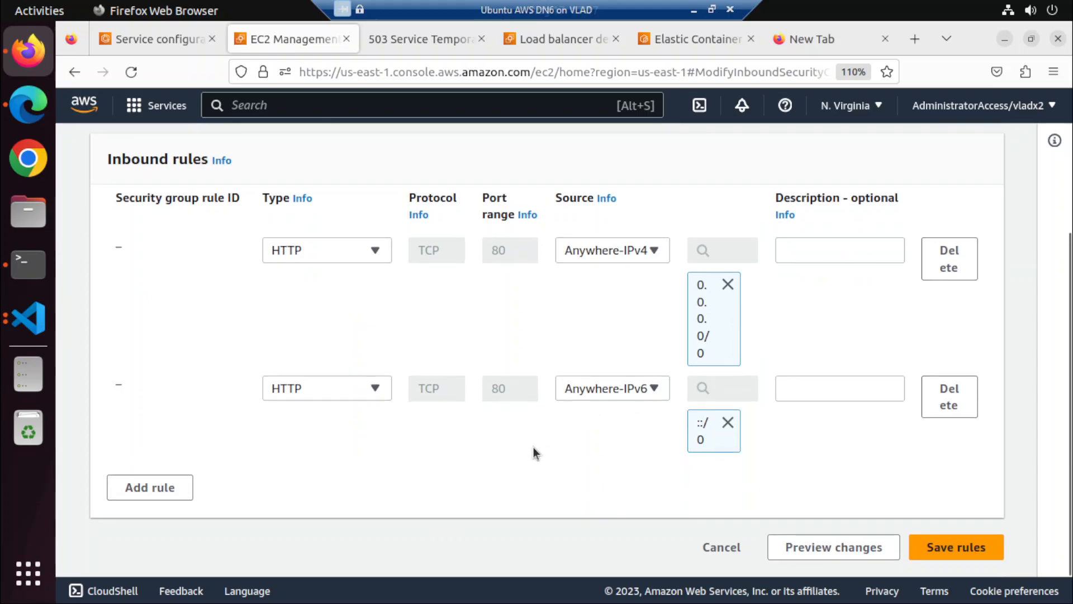
{"action": "left_click", "coordinate": [951, 548]}
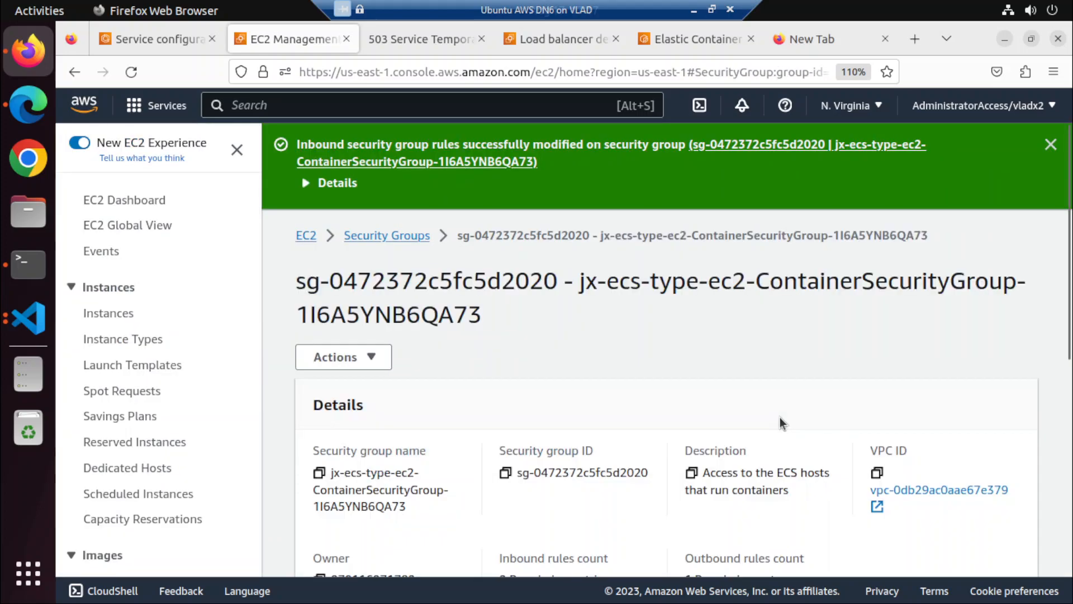
{"action": "scroll", "coordinate": [780, 417], "scroll_direction": "down", "scroll_amount": 7}
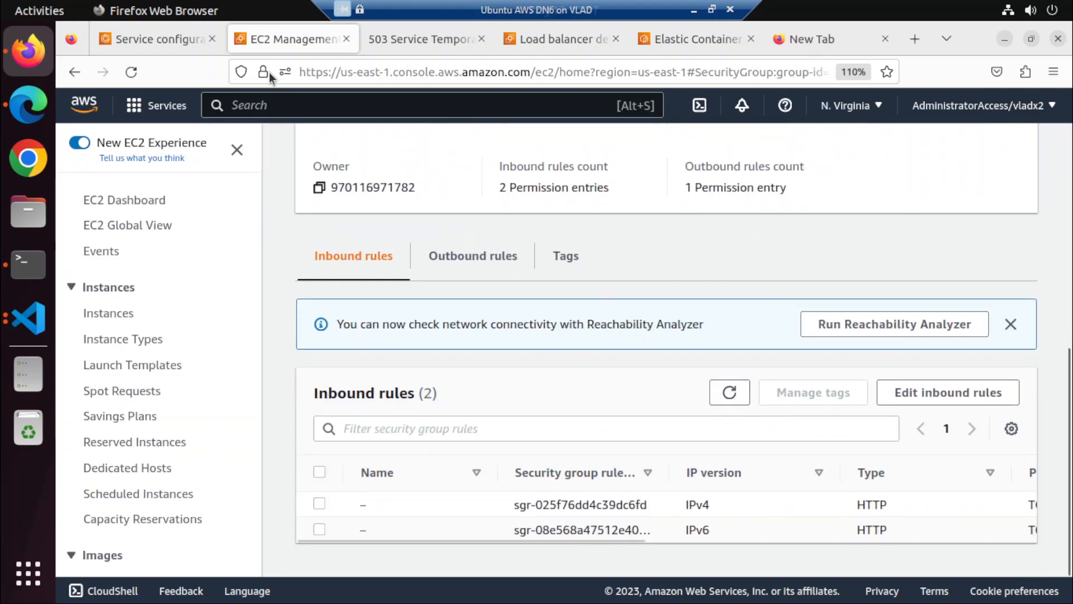
Return to jx-service in ECS and check its status and load balancer health
{"action": "left_click", "coordinate": [176, 35]}
{"action": "scroll", "coordinate": [474, 335], "scroll_direction": "up", "scroll_amount": 4}
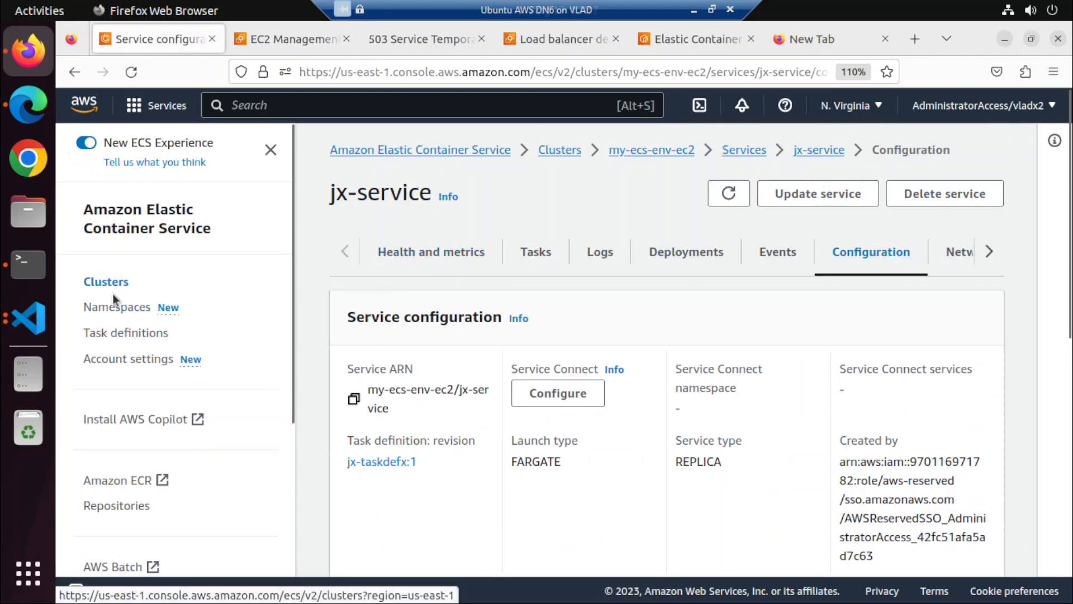
{"action": "left_click", "coordinate": [820, 150]}
{"action": "scroll", "coordinate": [666, 323], "scroll_direction": "down", "scroll_amount": 1}
{"action": "scroll", "coordinate": [665, 324], "scroll_direction": "down", "scroll_amount": 3}
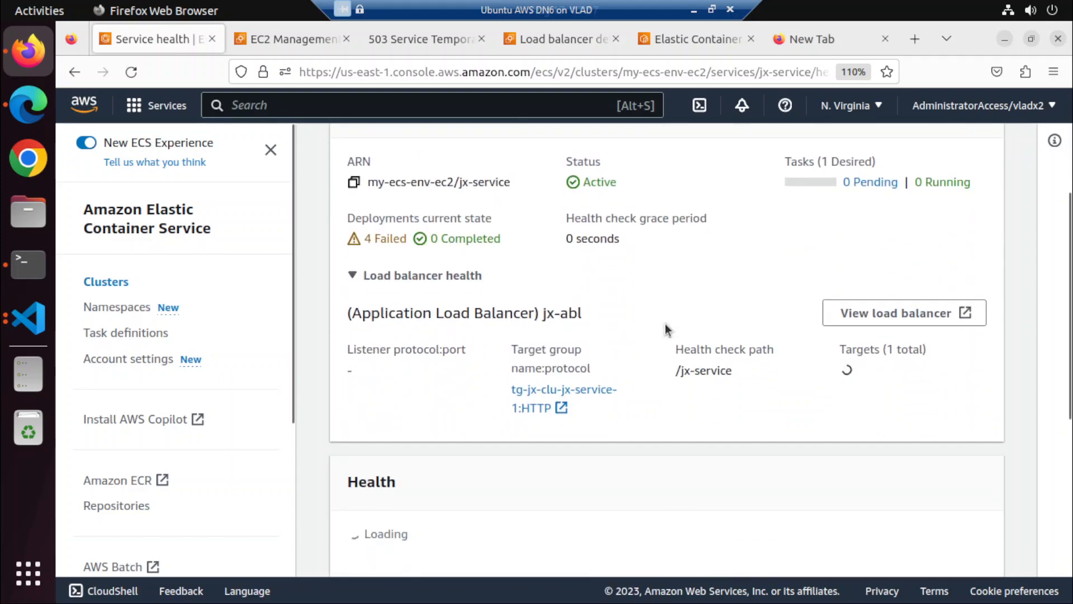
{"action": "scroll", "coordinate": [731, 311], "scroll_direction": "up", "scroll_amount": 3}
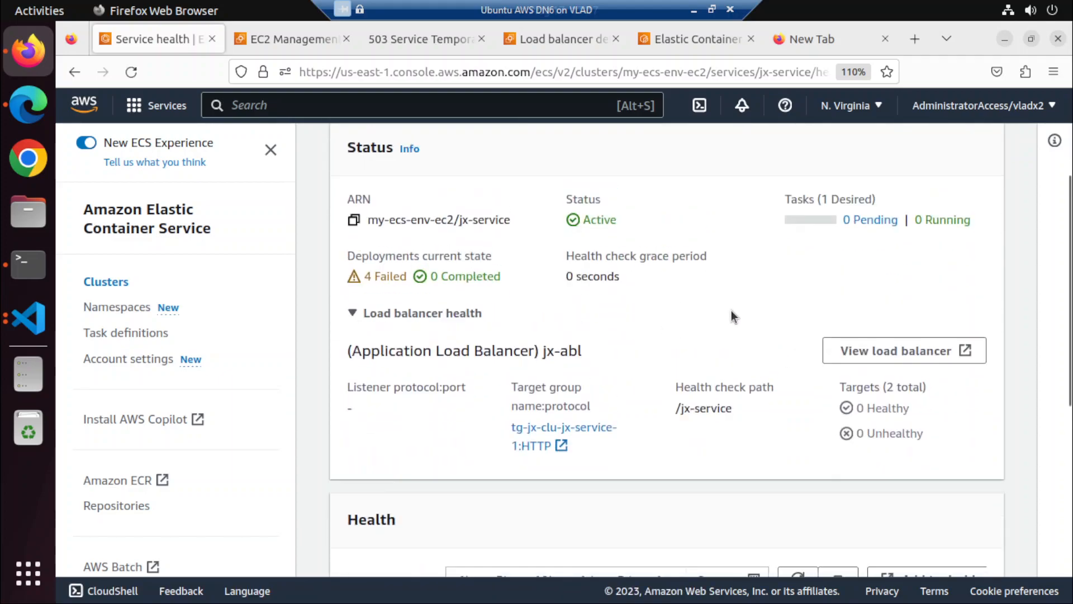
Open the jx-abl DNS address from the service's networking details, test its /customers path, and return to the service
{"action": "left_click", "coordinate": [973, 256]}
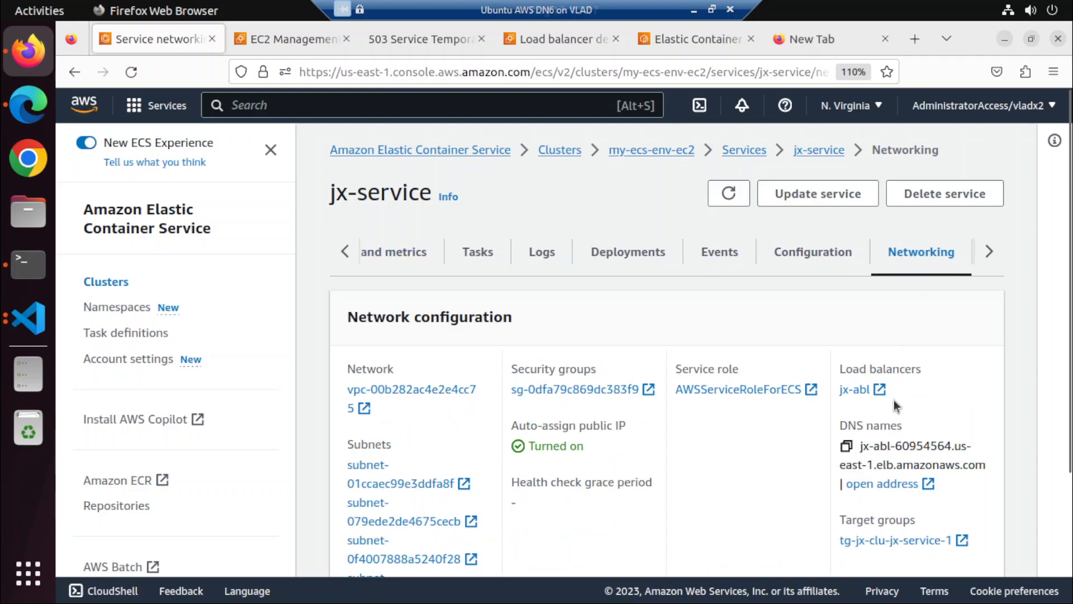
{"action": "left_click", "coordinate": [889, 483]}
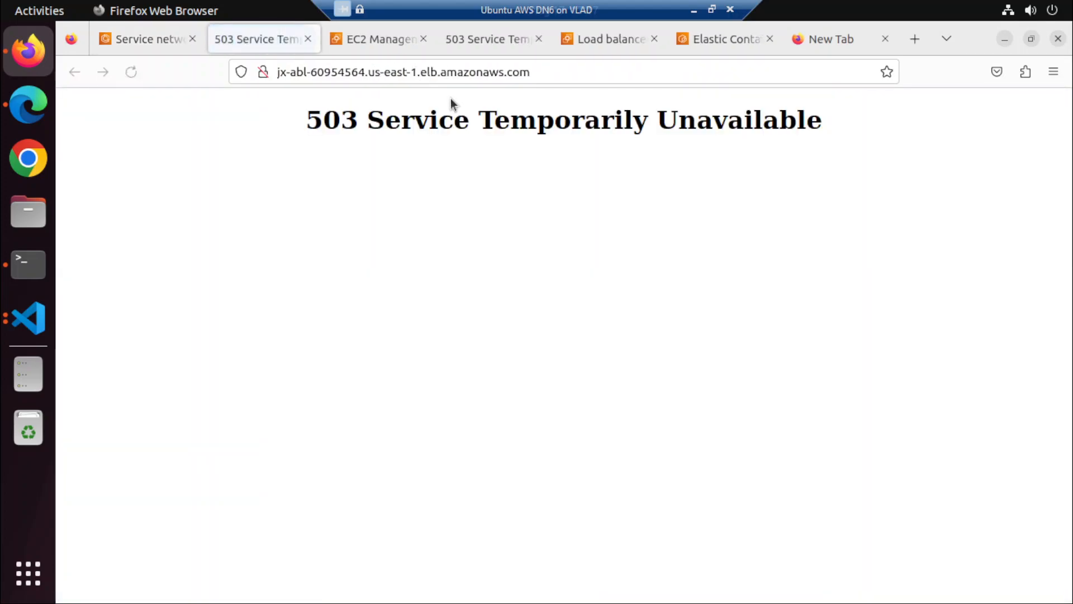
{"action": "left_click", "coordinate": [528, 73]}
{"action": "left_click", "coordinate": [569, 70]}
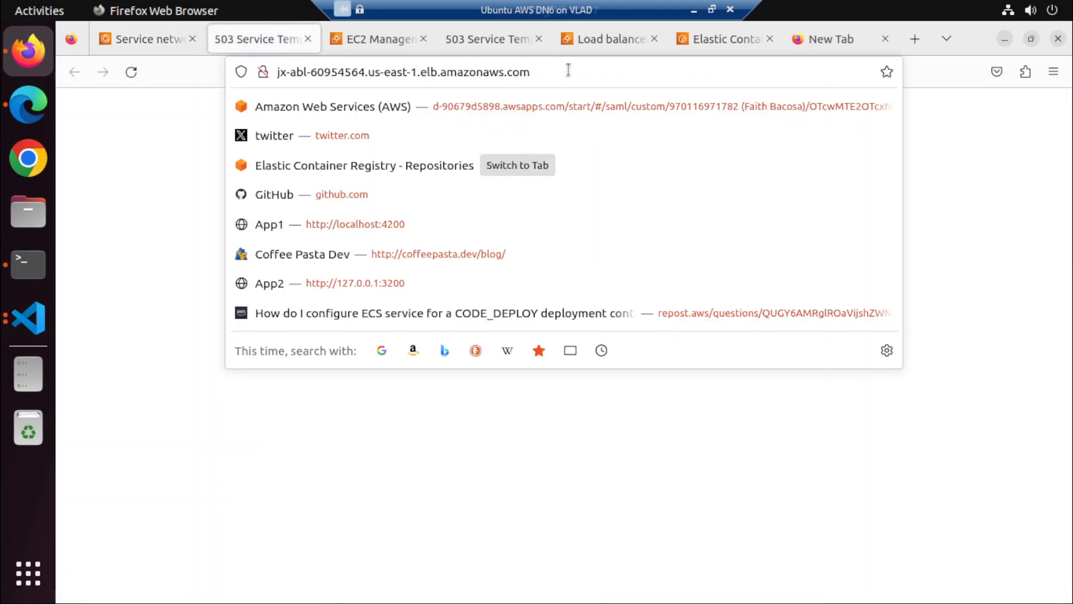
{"action": "type", "text": "/customers"}
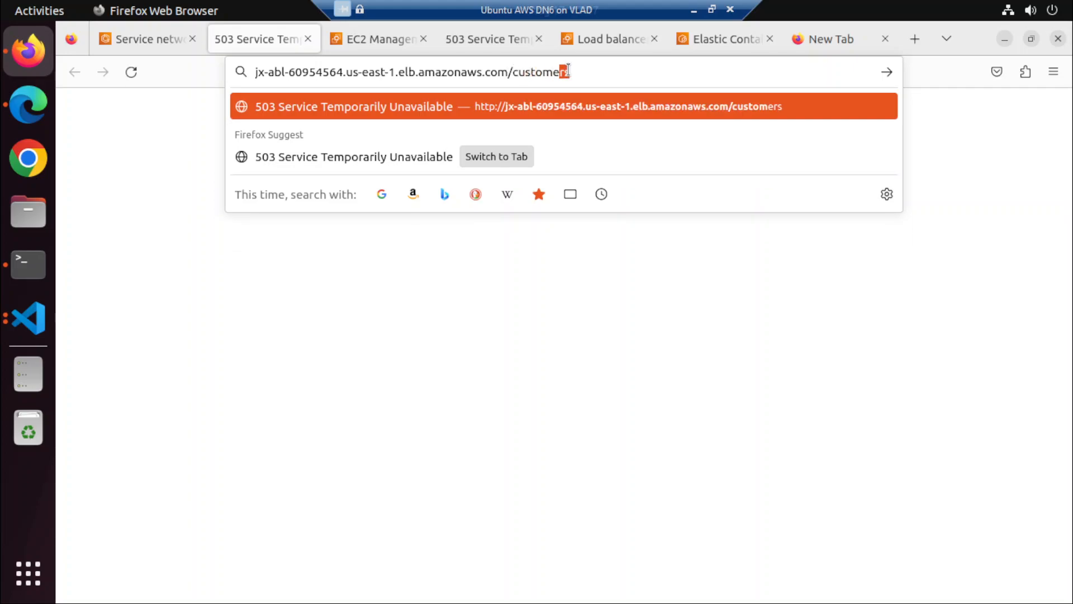
{"action": "key", "text": "Return"}
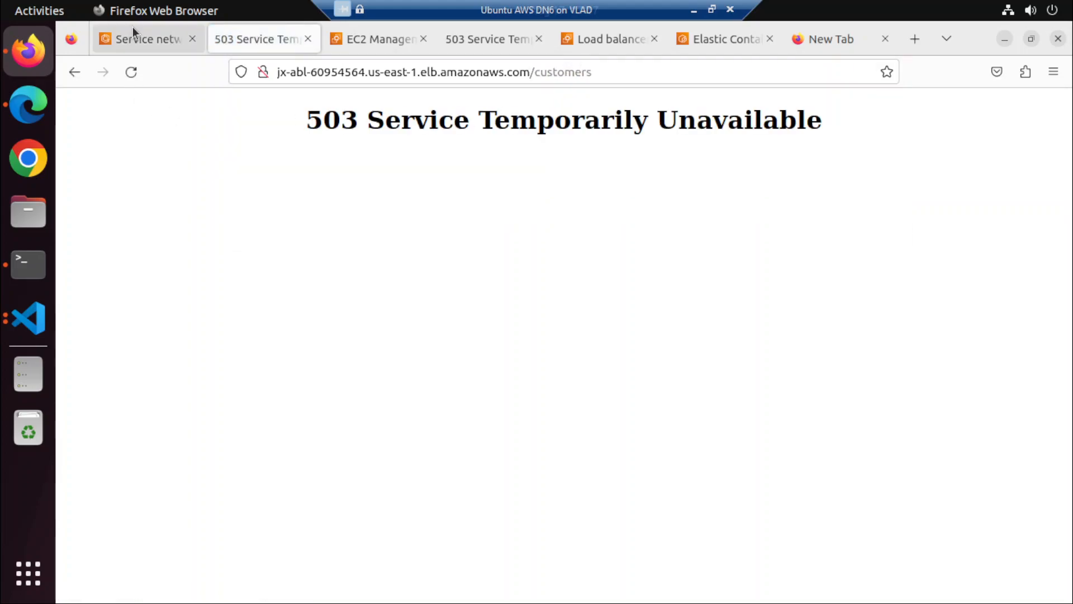
{"action": "left_click", "coordinate": [132, 31]}
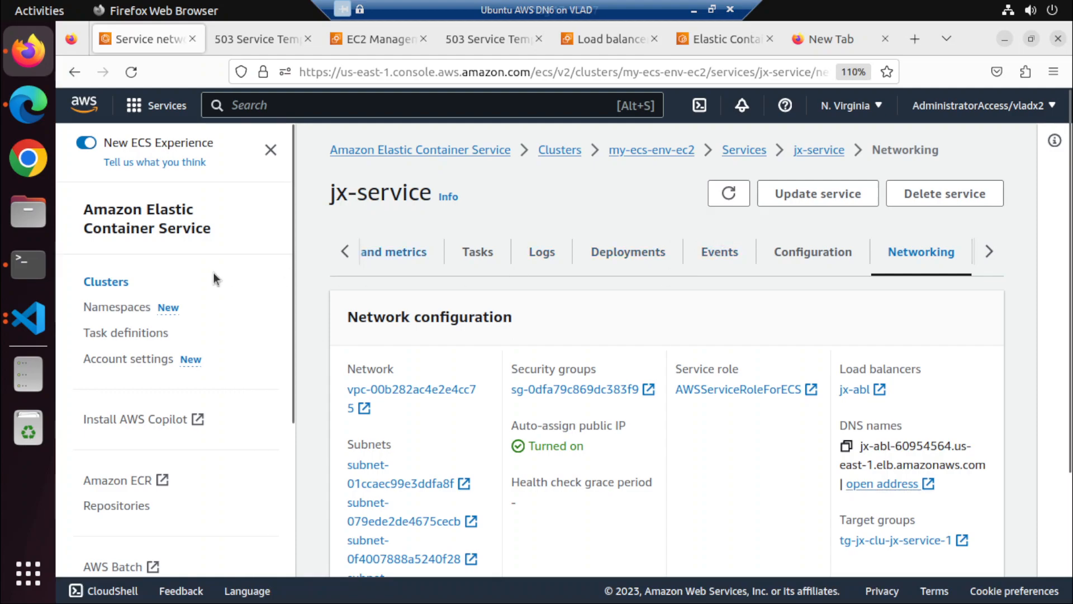
Select jx-service in the my-ecs-env-ec2 cluster and open its update form
{"action": "left_click", "coordinate": [346, 251]}
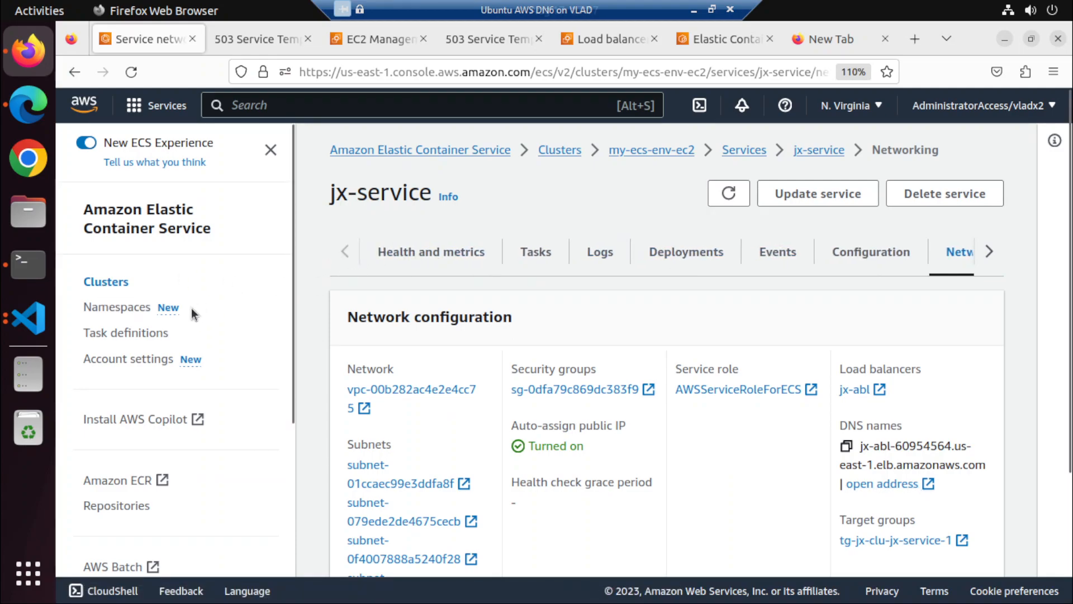
{"action": "left_click", "coordinate": [121, 334]}
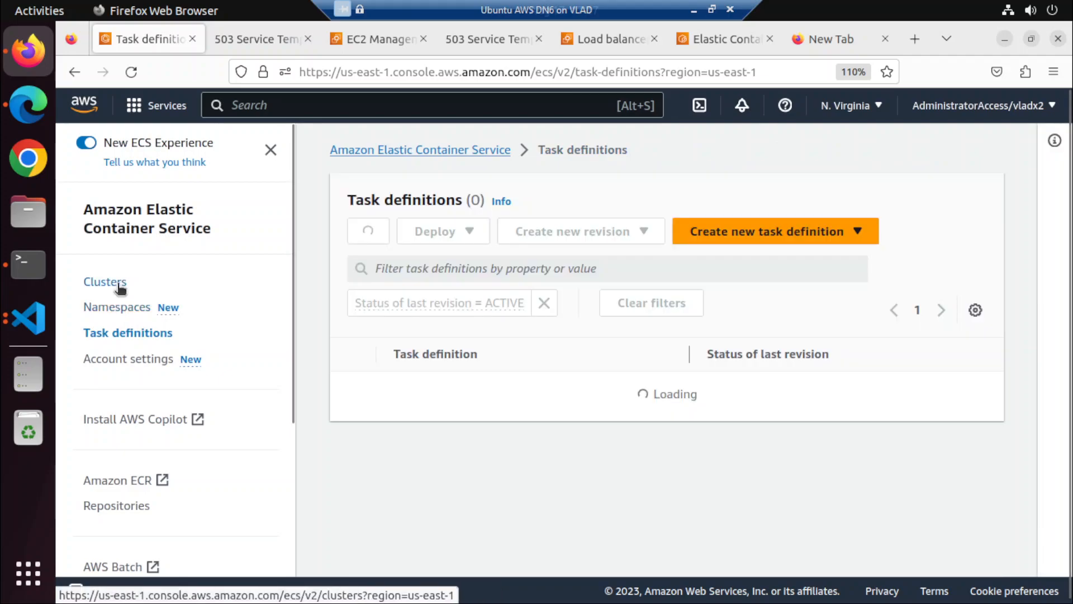
{"action": "left_click", "coordinate": [120, 286]}
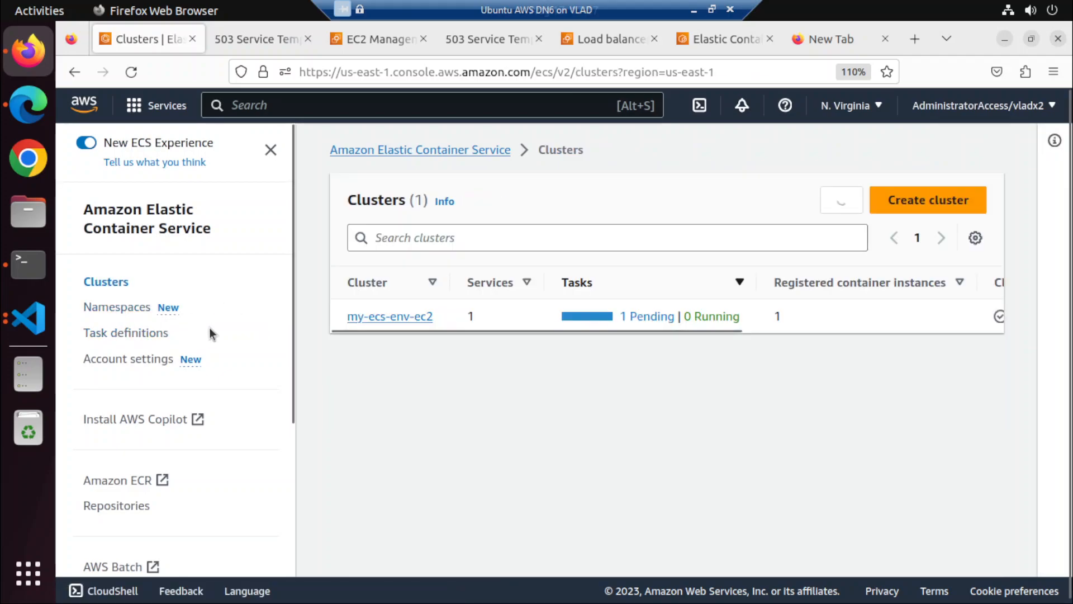
{"action": "left_click", "coordinate": [376, 318]}
{"action": "scroll", "coordinate": [452, 342], "scroll_direction": "down", "scroll_amount": 3}
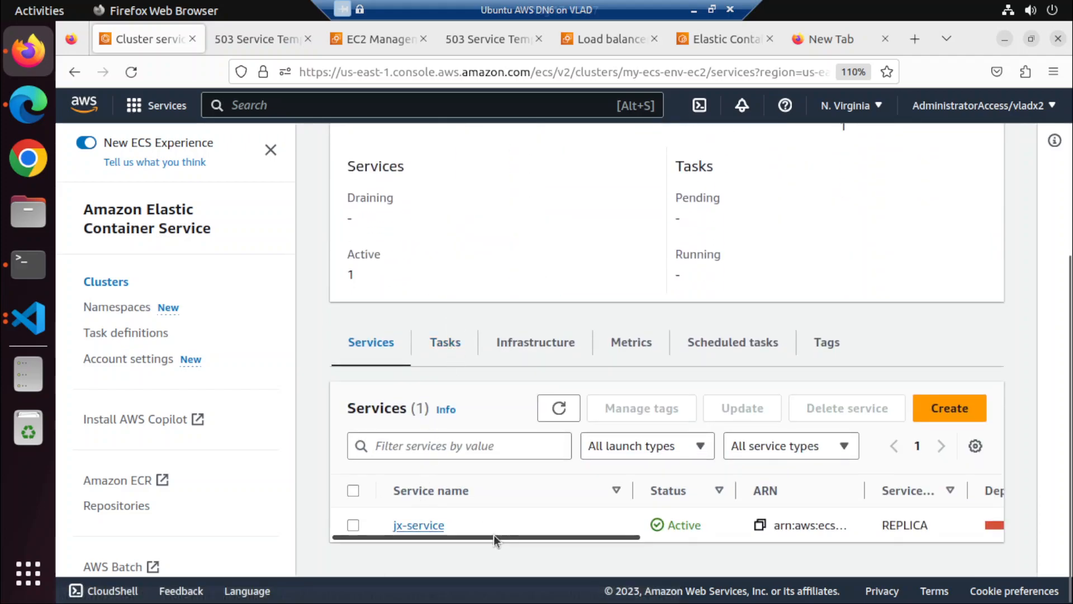
{"action": "left_click_drag", "start_coordinate": [430, 536], "coordinate": [400, 549]}
{"action": "left_click", "coordinate": [355, 524]}
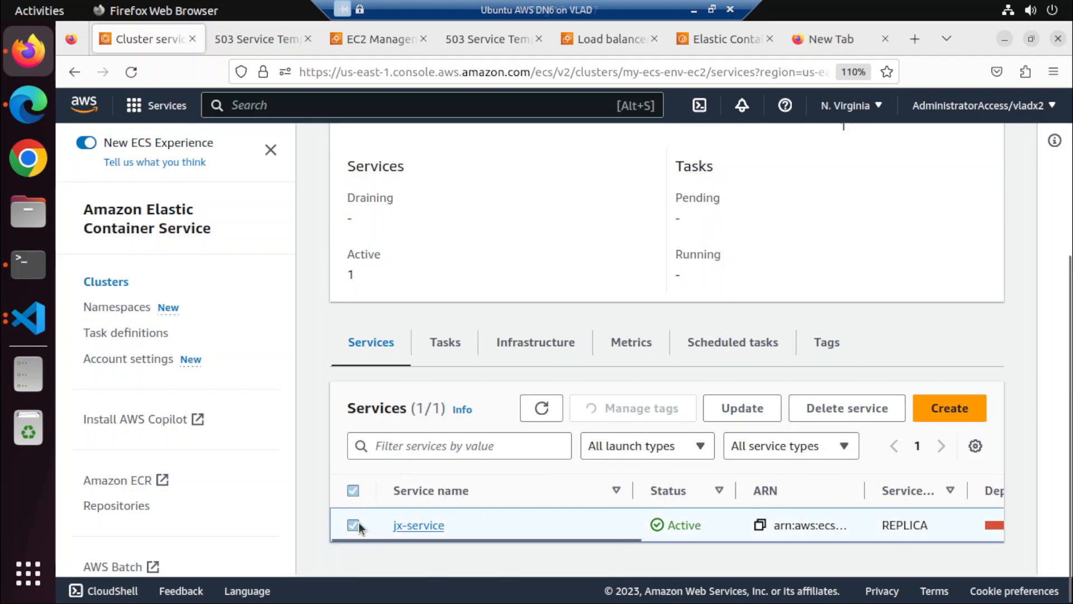
{"action": "left_click", "coordinate": [727, 412]}
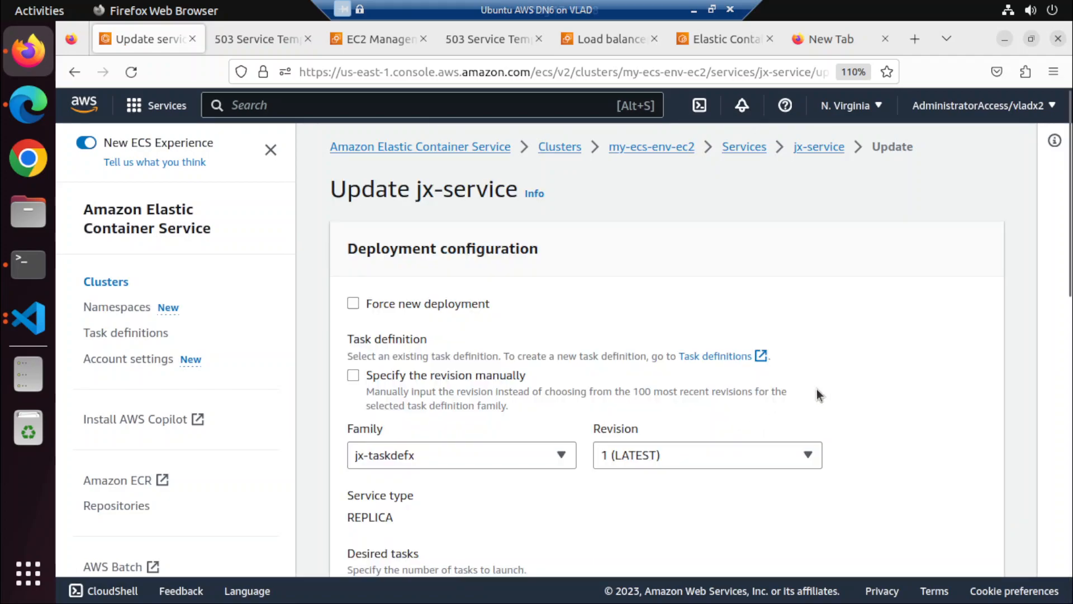
Review the jx-service update form and submit the update with its existing settings
{"action": "scroll", "coordinate": [848, 388], "scroll_direction": "down", "scroll_amount": 8}
{"action": "scroll", "coordinate": [640, 315], "scroll_direction": "up", "scroll_amount": 8}
{"action": "scroll", "coordinate": [758, 313], "scroll_direction": "down", "scroll_amount": 10}
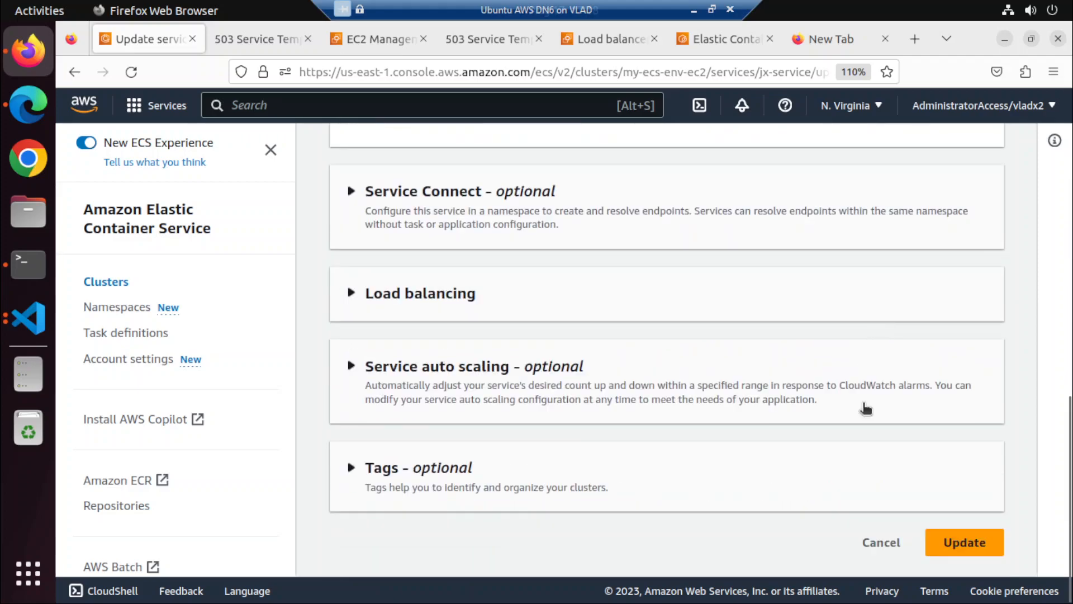
{"action": "left_click", "coordinate": [967, 543]}
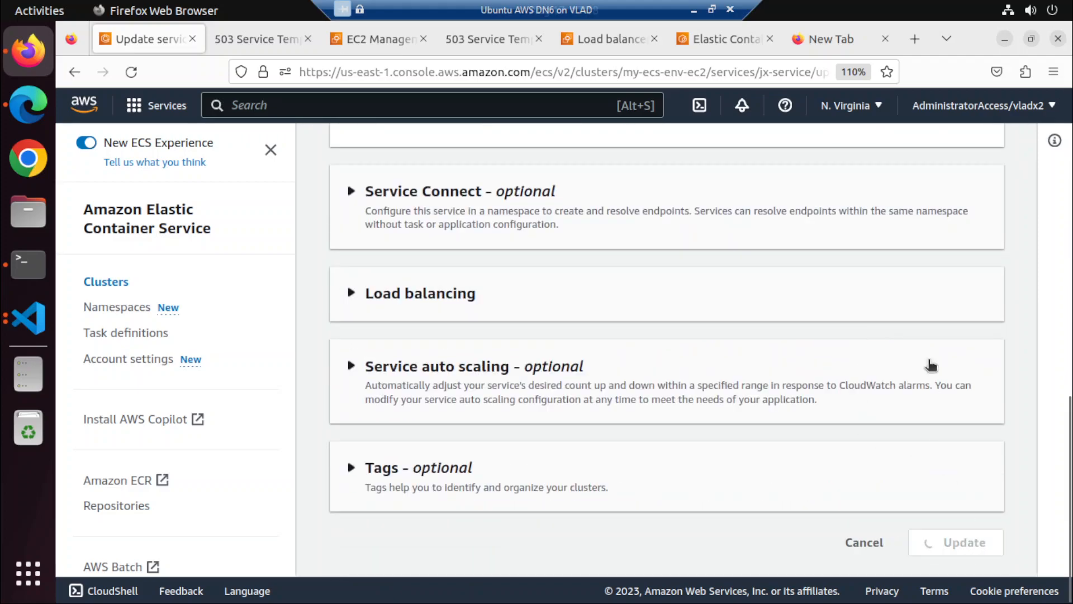
{"action": "scroll", "coordinate": [928, 360], "scroll_direction": "down", "scroll_amount": 2}
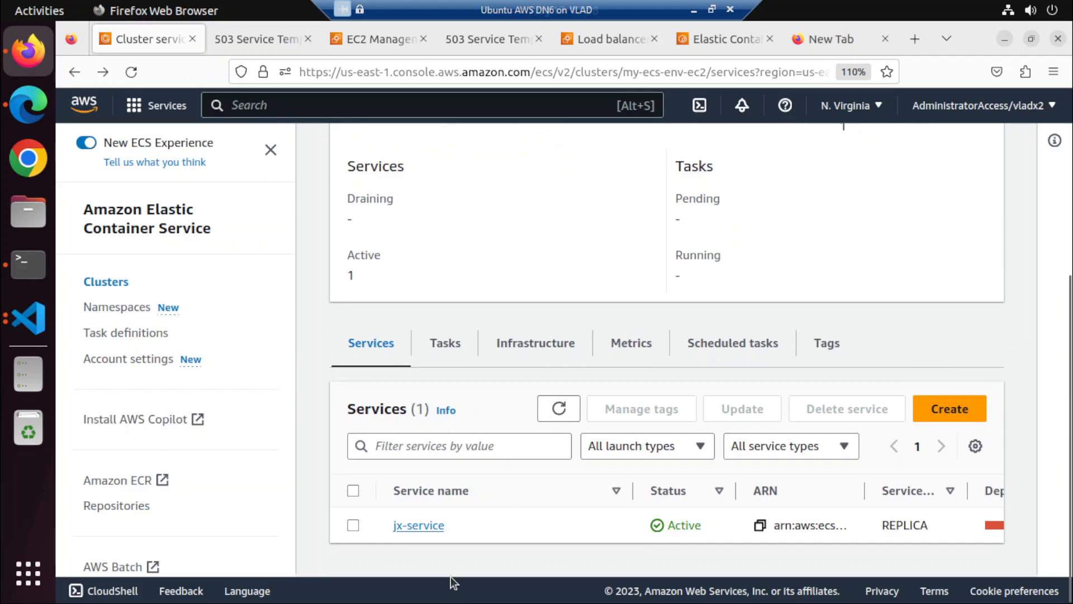
{"action": "scroll", "coordinate": [459, 433], "scroll_direction": "up", "scroll_amount": 4}
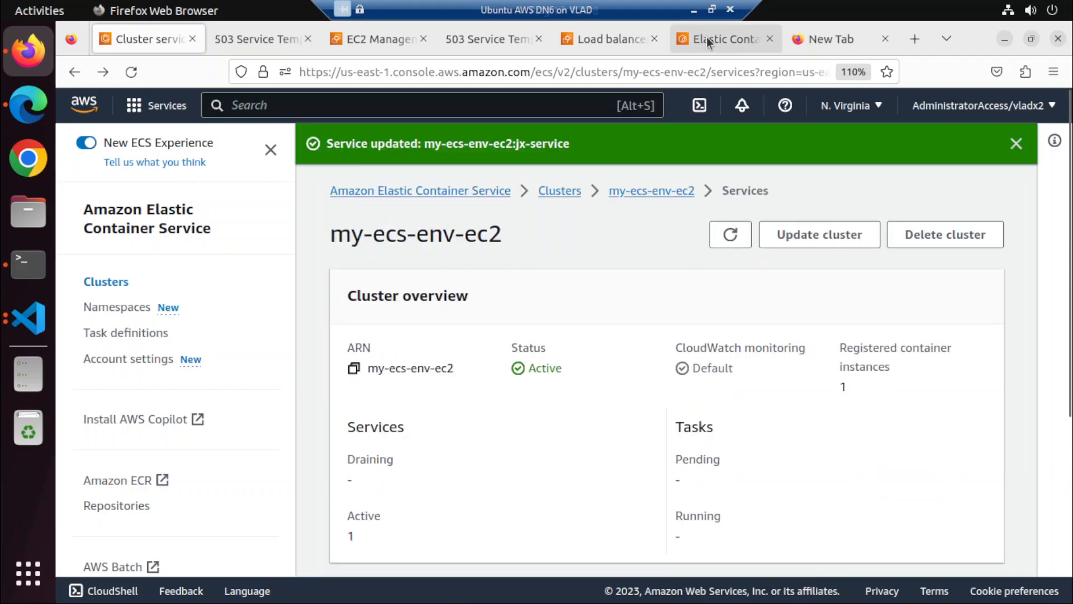
Reload the two open jx-abl pages to retest the service address, including /customers, and return to the cluster
{"action": "left_click", "coordinate": [490, 39]}
{"action": "left_click", "coordinate": [129, 74]}
{"action": "left_click", "coordinate": [251, 39]}
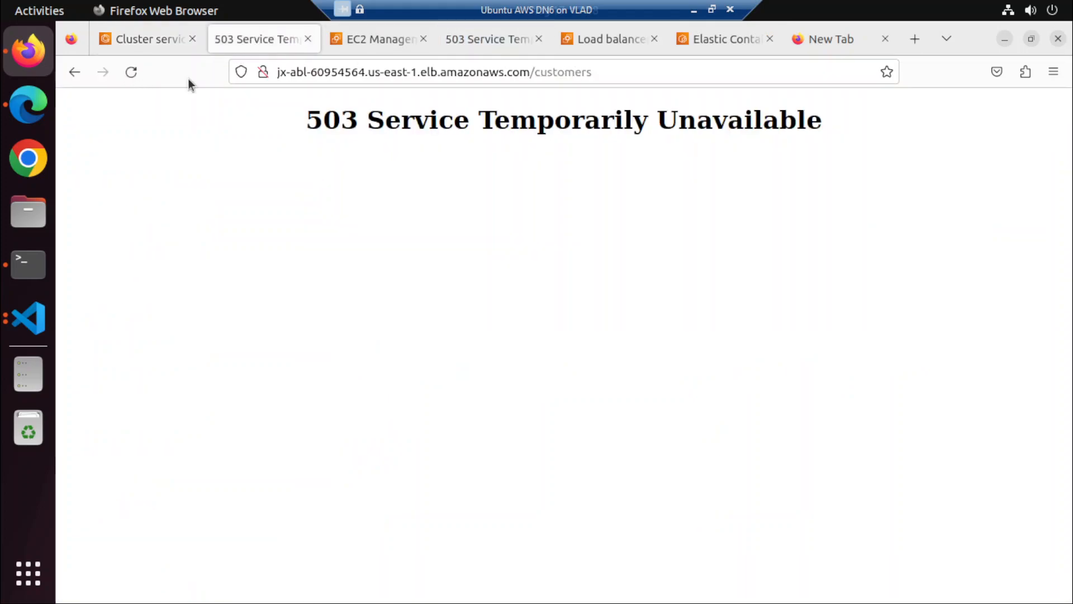
{"action": "left_click", "coordinate": [124, 77]}
{"action": "left_click", "coordinate": [158, 40]}
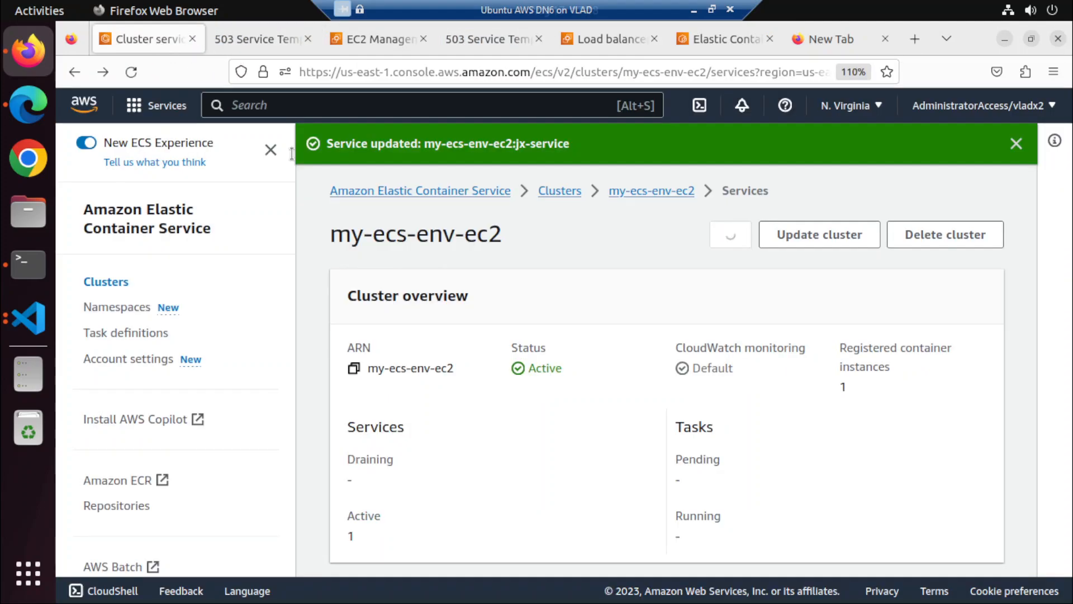
Open jx-service's target group tg-jx-clu-jx-service-1 from its load balancer health and check the health of its targets
{"action": "scroll", "coordinate": [528, 323], "scroll_direction": "down", "scroll_amount": 3}
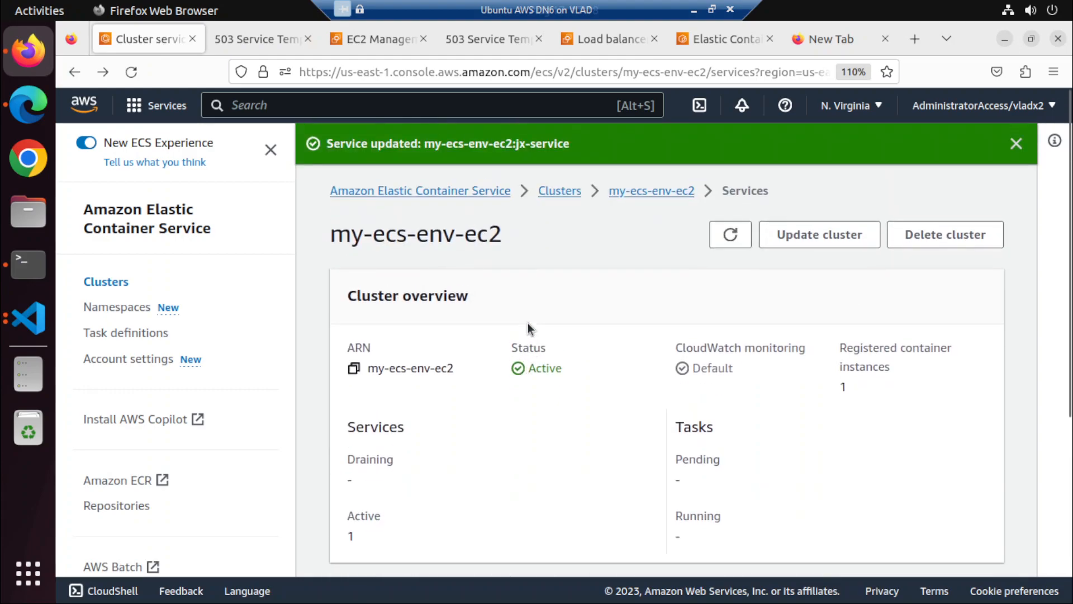
{"action": "scroll", "coordinate": [527, 324], "scroll_direction": "down", "scroll_amount": 2}
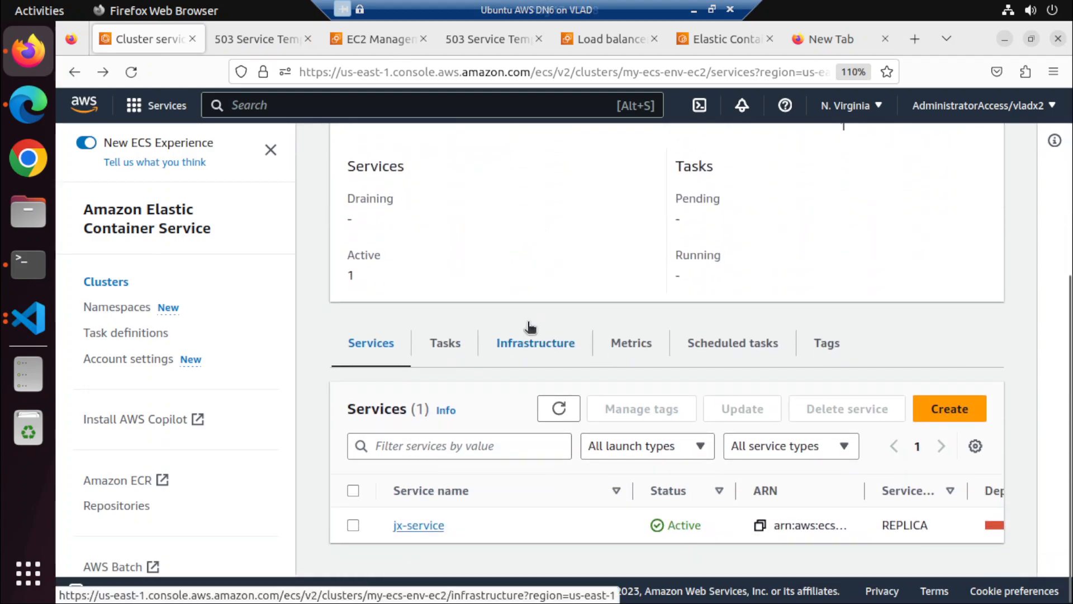
{"action": "left_click", "coordinate": [405, 526]}
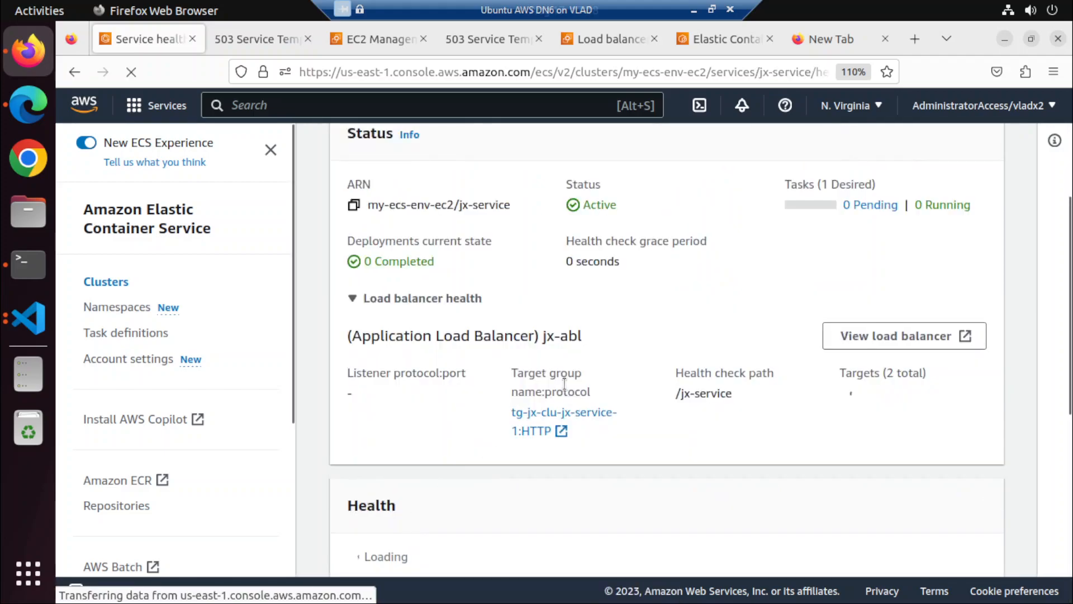
{"action": "left_click", "coordinate": [541, 421]}
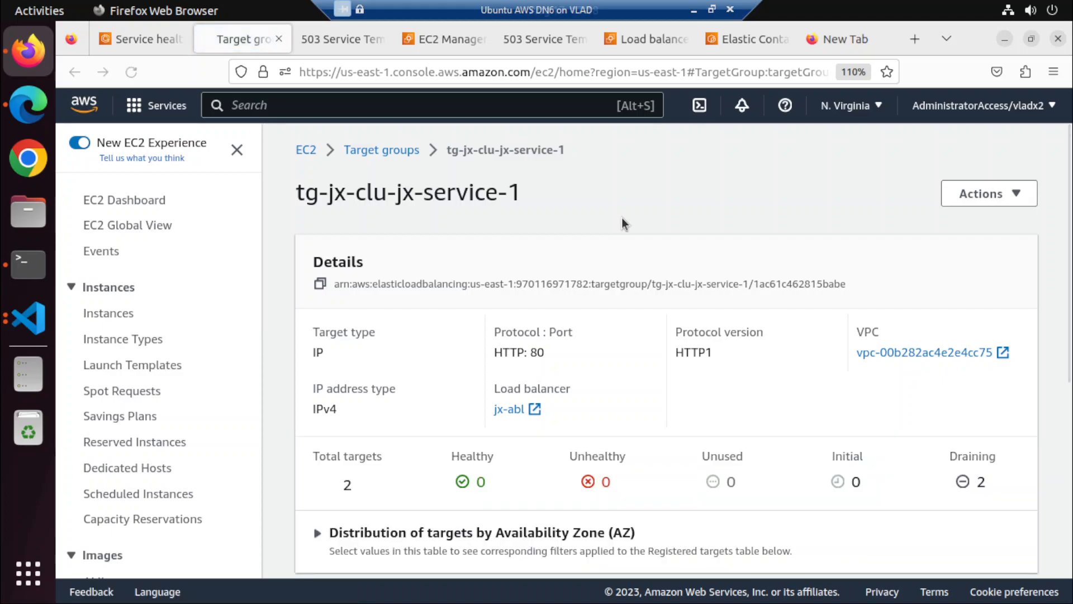
{"action": "scroll", "coordinate": [606, 355], "scroll_direction": "down", "scroll_amount": 3}
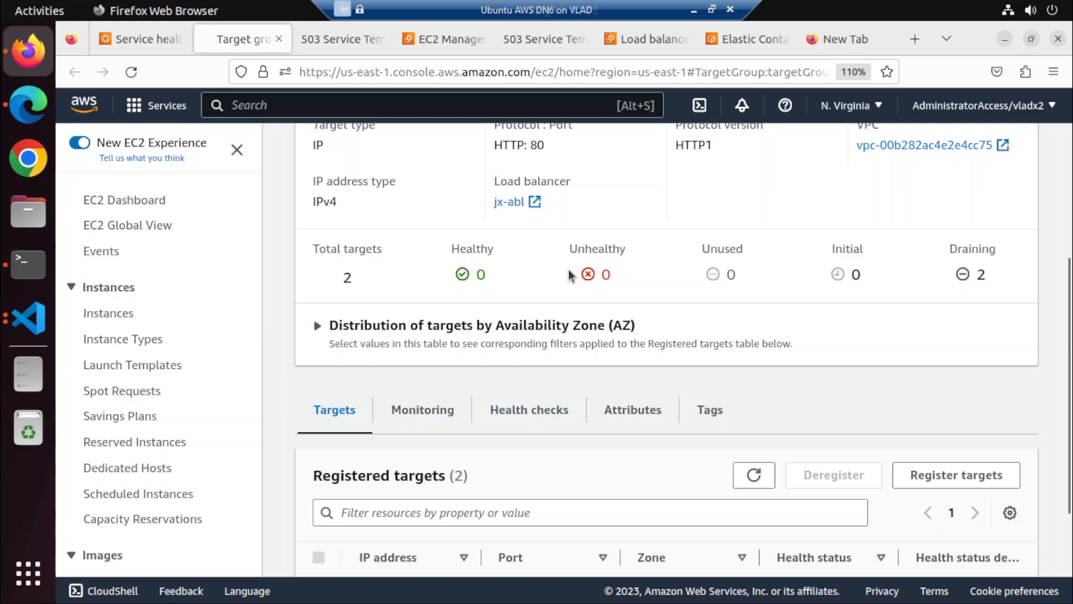
{"action": "scroll", "coordinate": [590, 274], "scroll_direction": "up", "scroll_amount": 2}
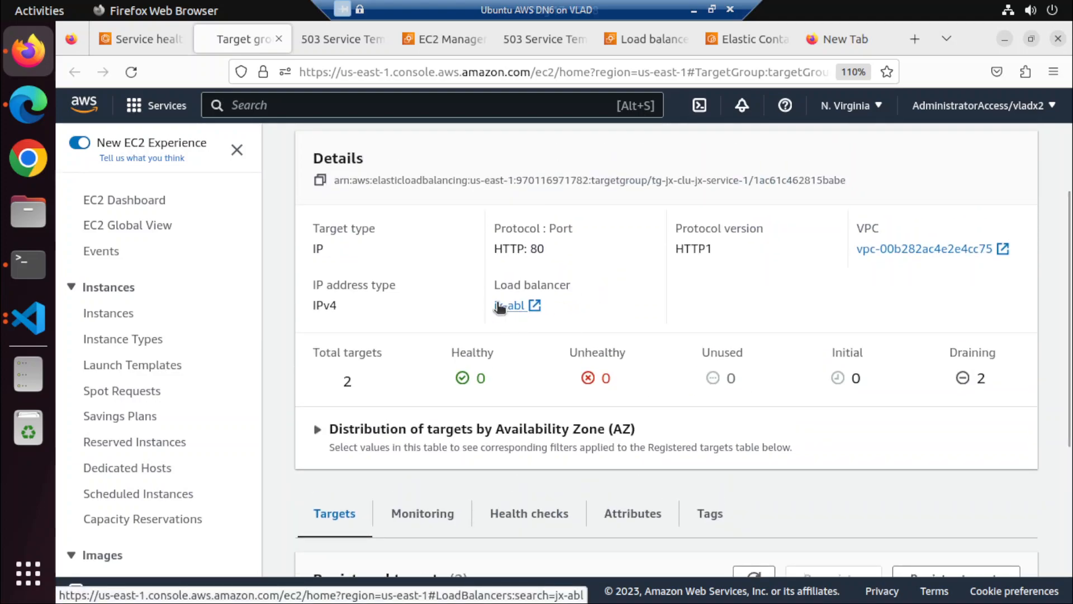
Open the jx-abl load balancer's details from the target group, with the EC2 security groups list in a separate tab
{"action": "left_click", "coordinate": [497, 307]}
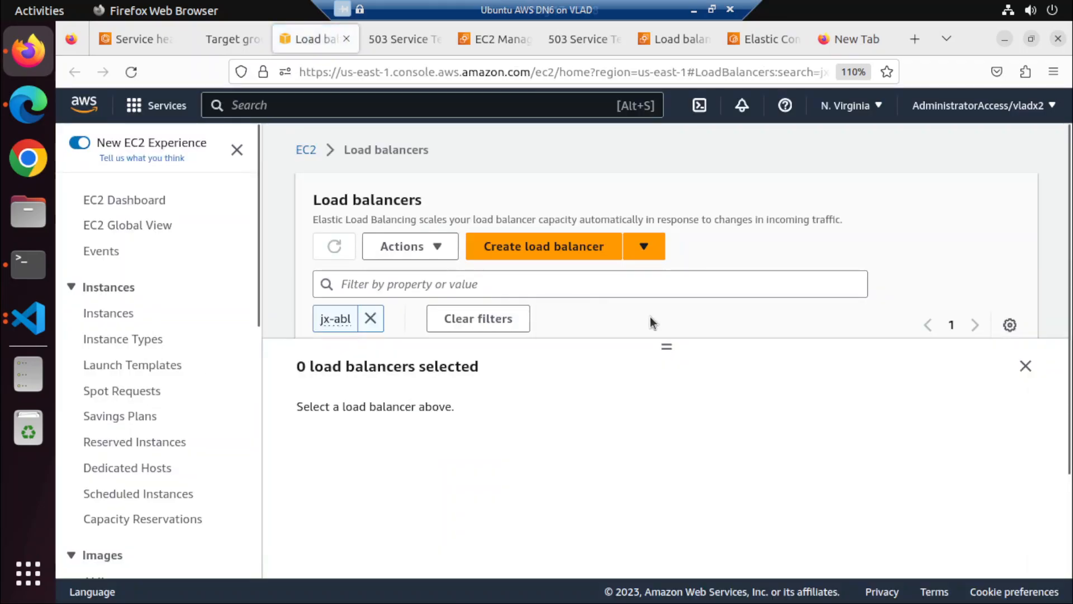
{"action": "left_click", "coordinate": [1025, 379]}
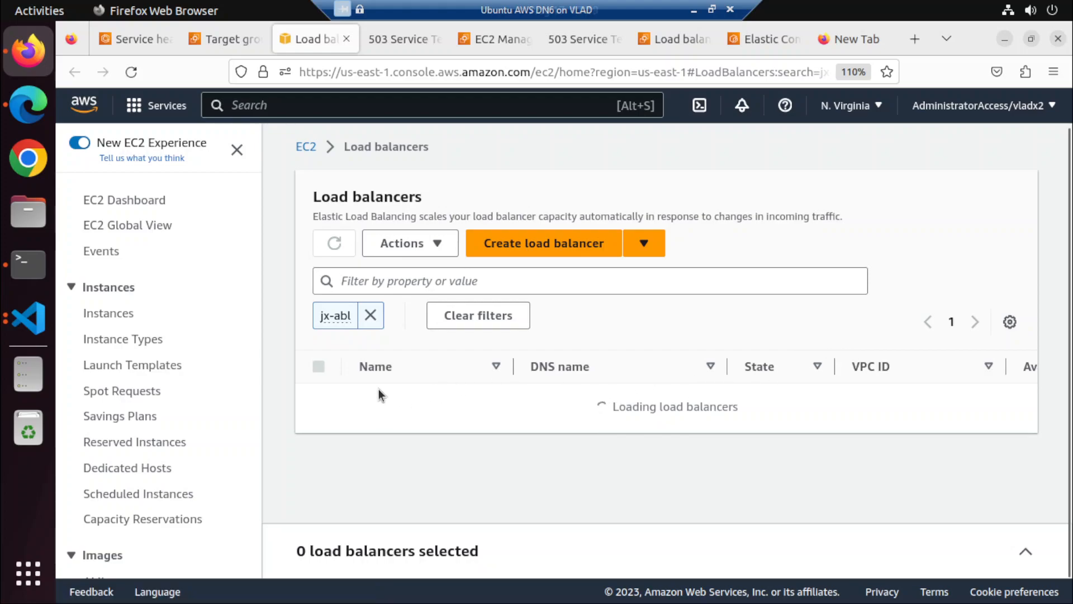
{"action": "scroll", "coordinate": [96, 442], "scroll_direction": "down", "scroll_amount": 5}
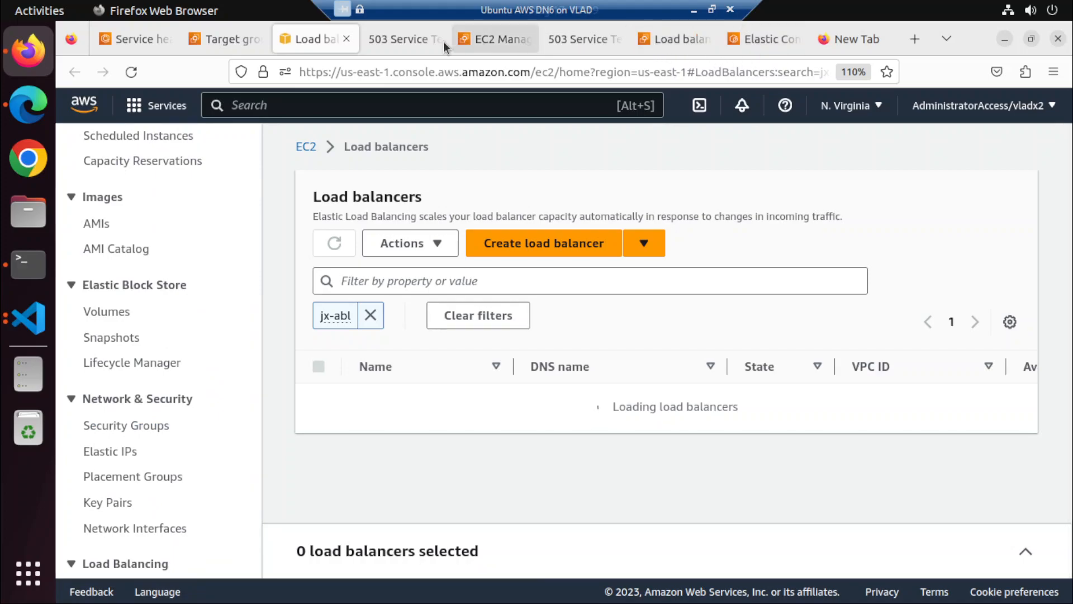
{"action": "right_click", "coordinate": [140, 426]}
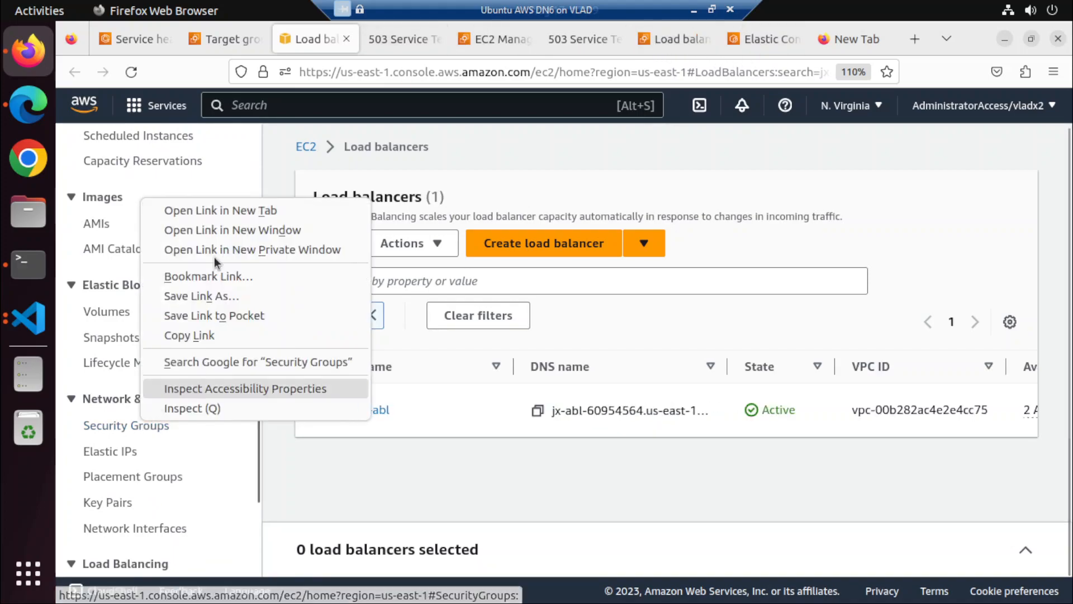
{"action": "left_click", "coordinate": [215, 211]}
{"action": "left_click", "coordinate": [370, 411]}
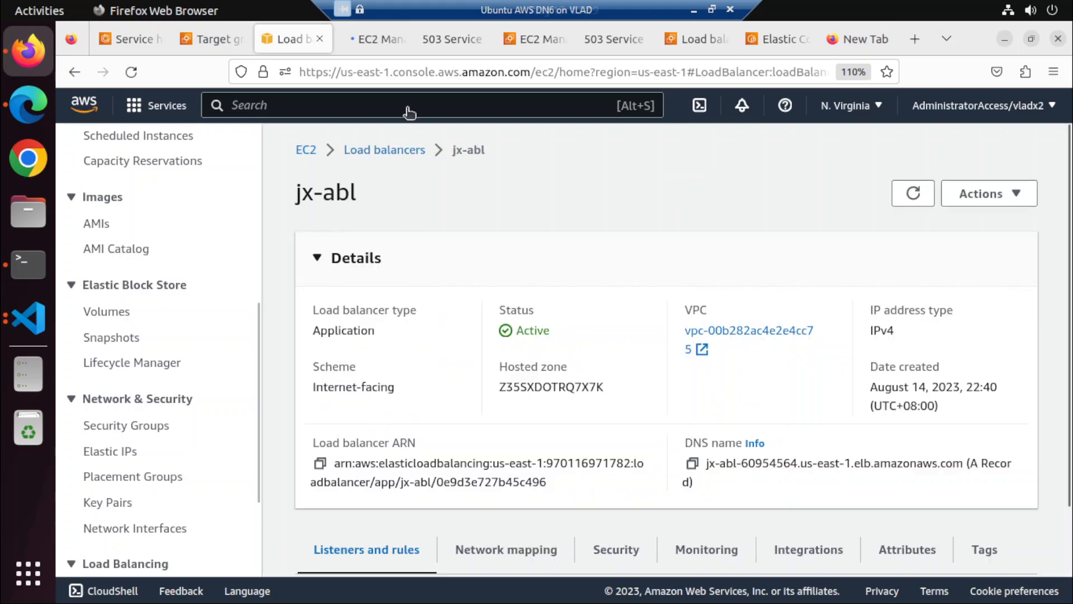
Open the security group attached to jx-abl from the load balancer's security settings
{"action": "scroll", "coordinate": [447, 312], "scroll_direction": "down", "scroll_amount": 2}
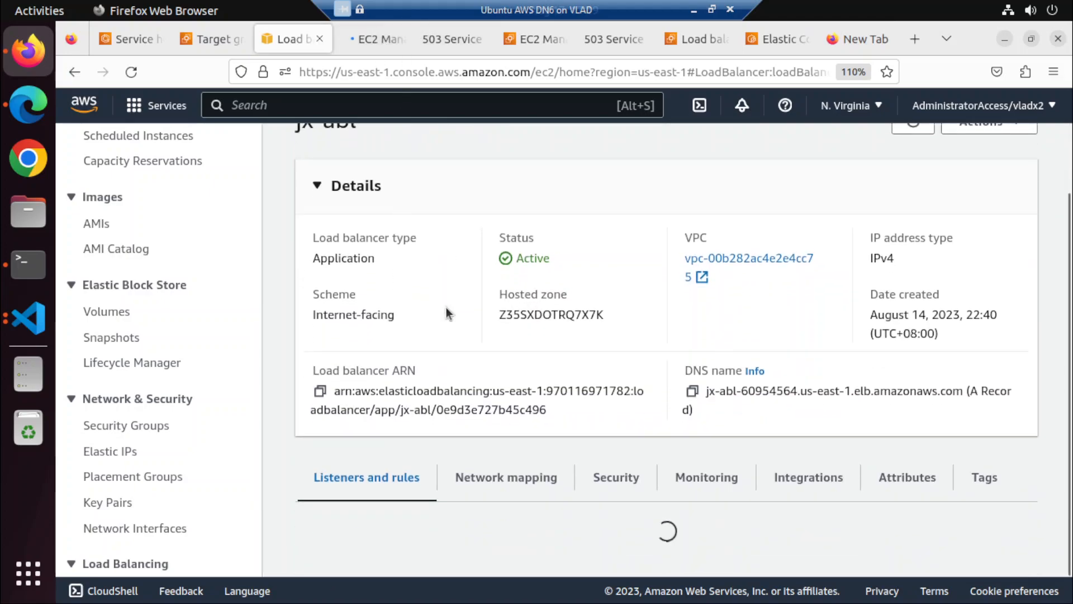
{"action": "left_click", "coordinate": [616, 478]}
{"action": "scroll", "coordinate": [616, 478], "scroll_direction": "down", "scroll_amount": 3}
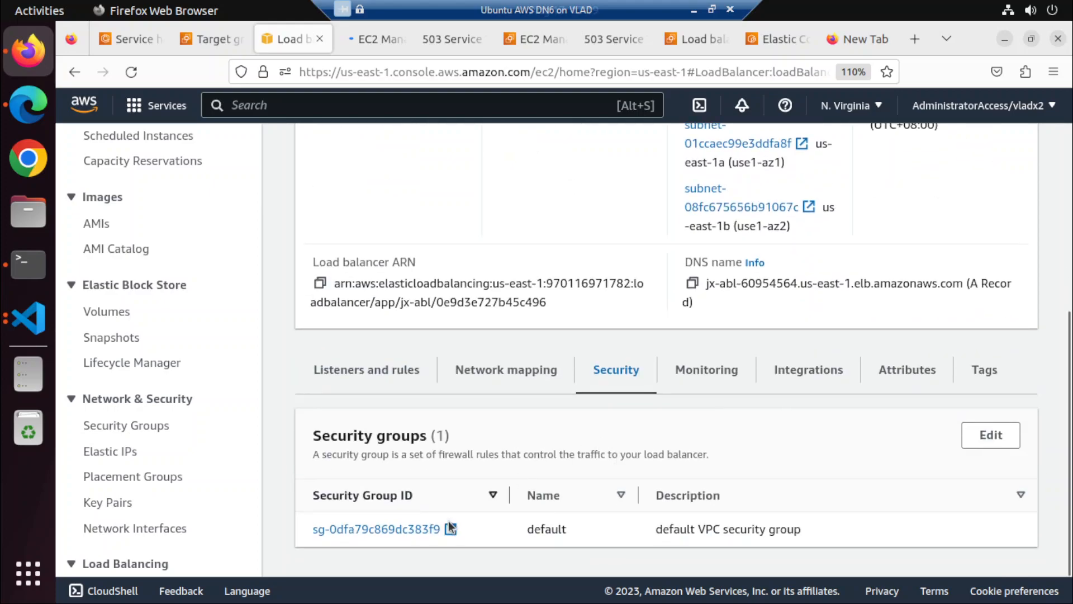
{"action": "left_click", "coordinate": [400, 529]}
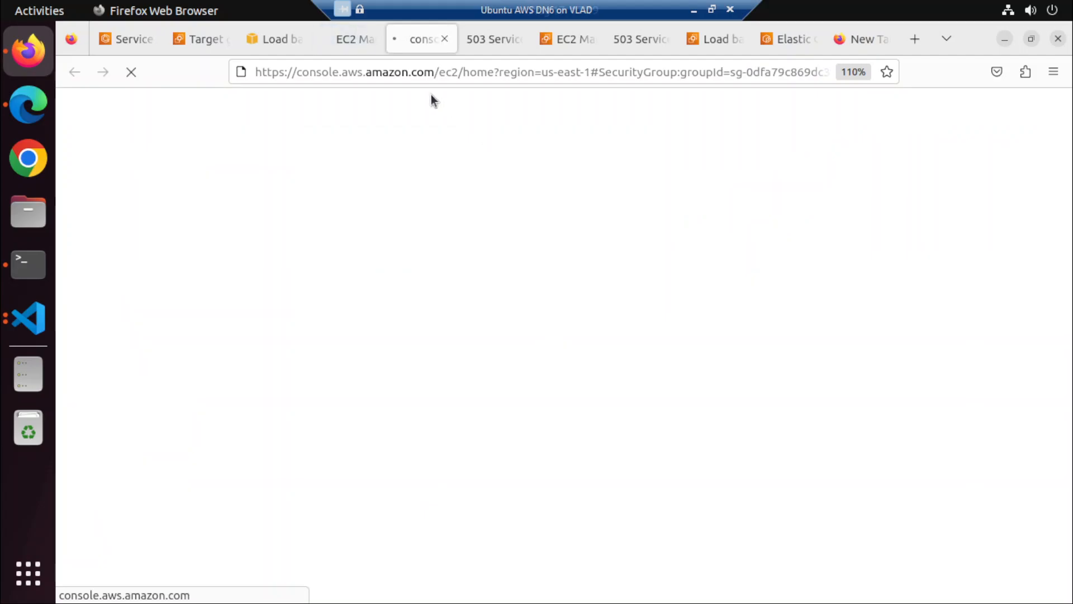
{"action": "left_click", "coordinate": [347, 38]}
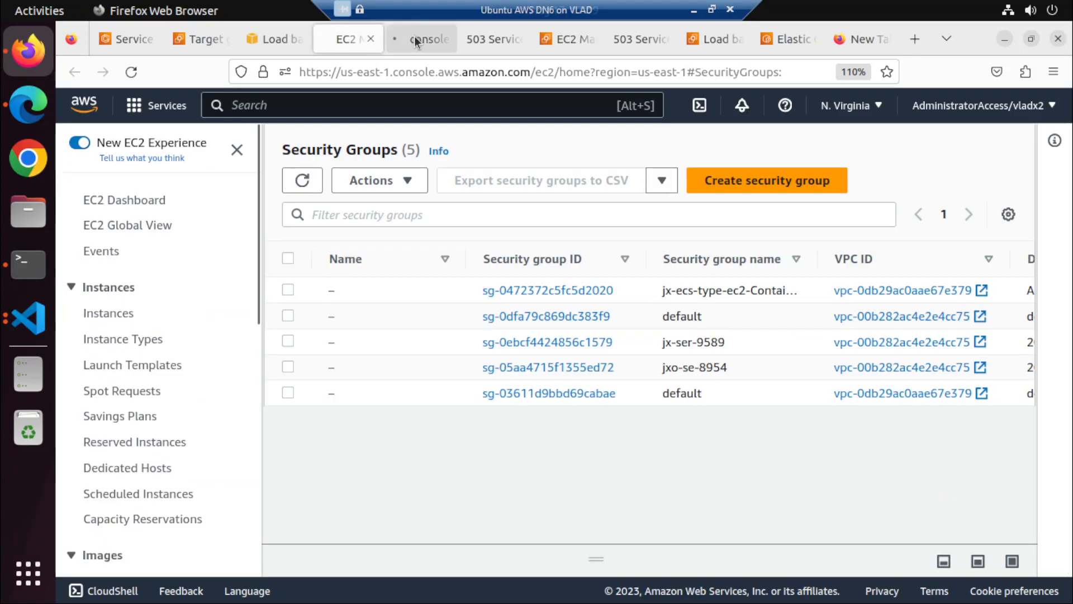
{"action": "left_click", "coordinate": [417, 40]}
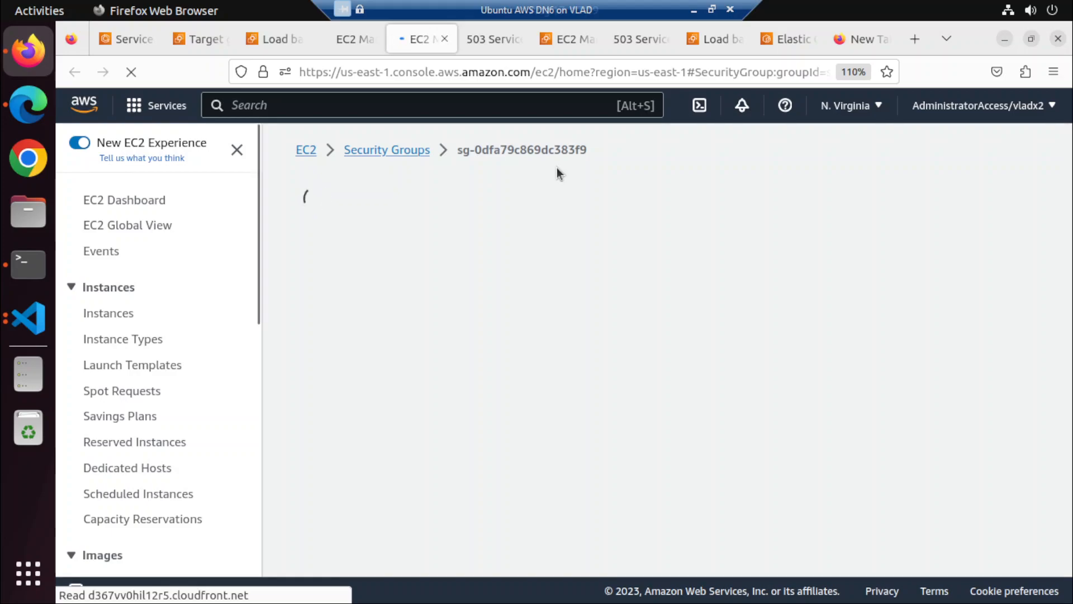
{"action": "left_click", "coordinate": [347, 38]}
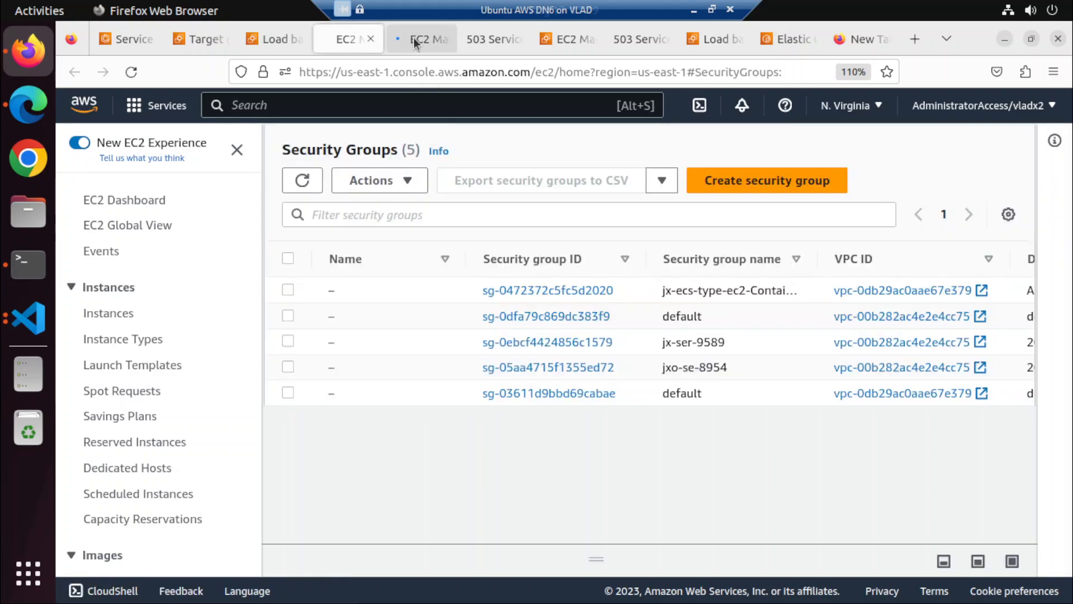
{"action": "left_click", "coordinate": [415, 42]}
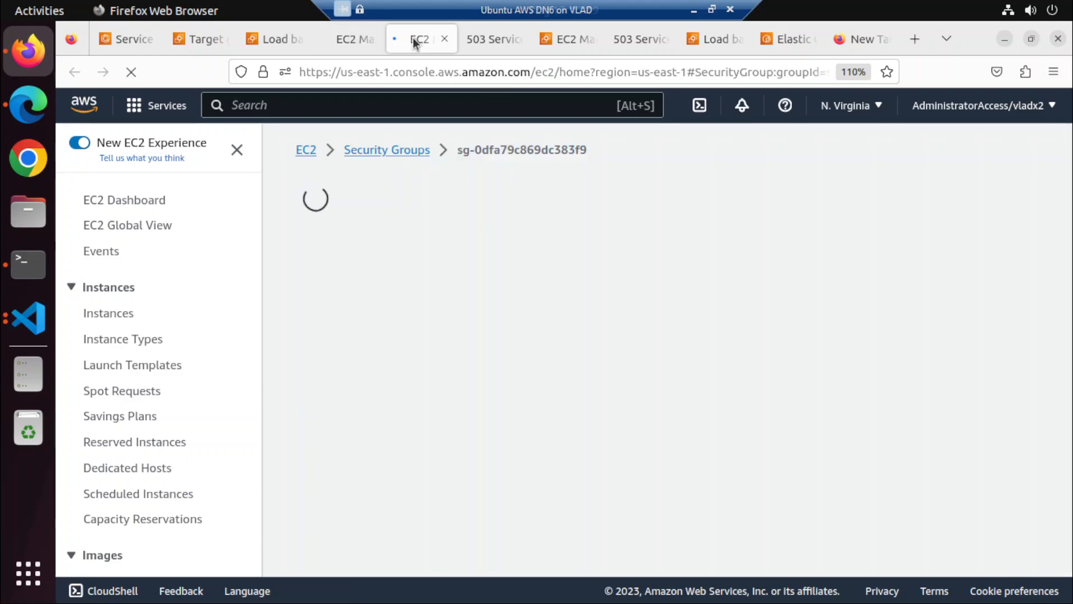
{"action": "left_click", "coordinate": [350, 49]}
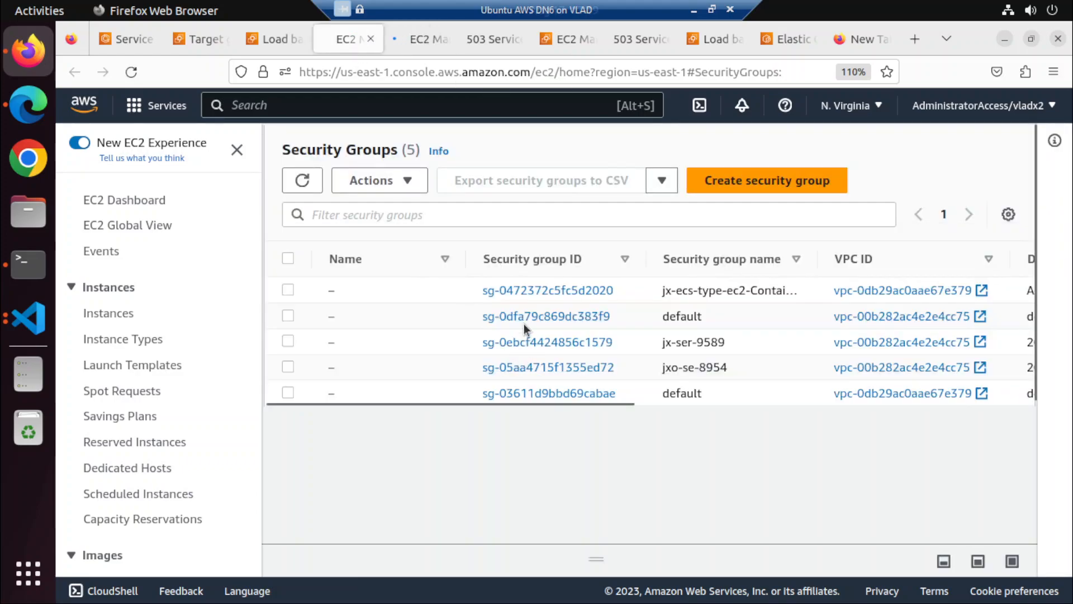
{"action": "left_click", "coordinate": [434, 42]}
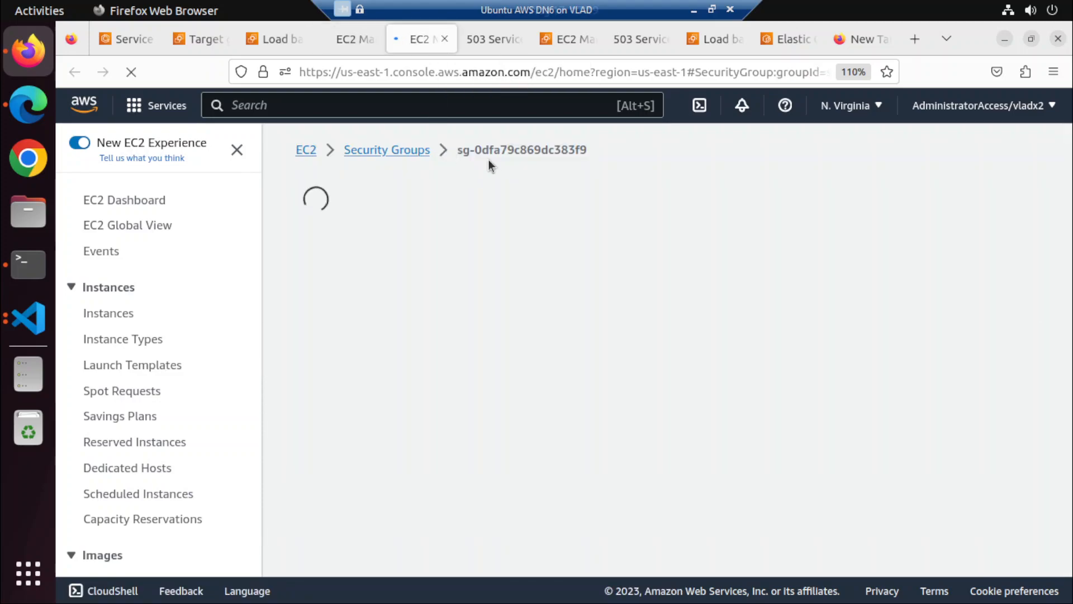
{"action": "left_click", "coordinate": [356, 50]}
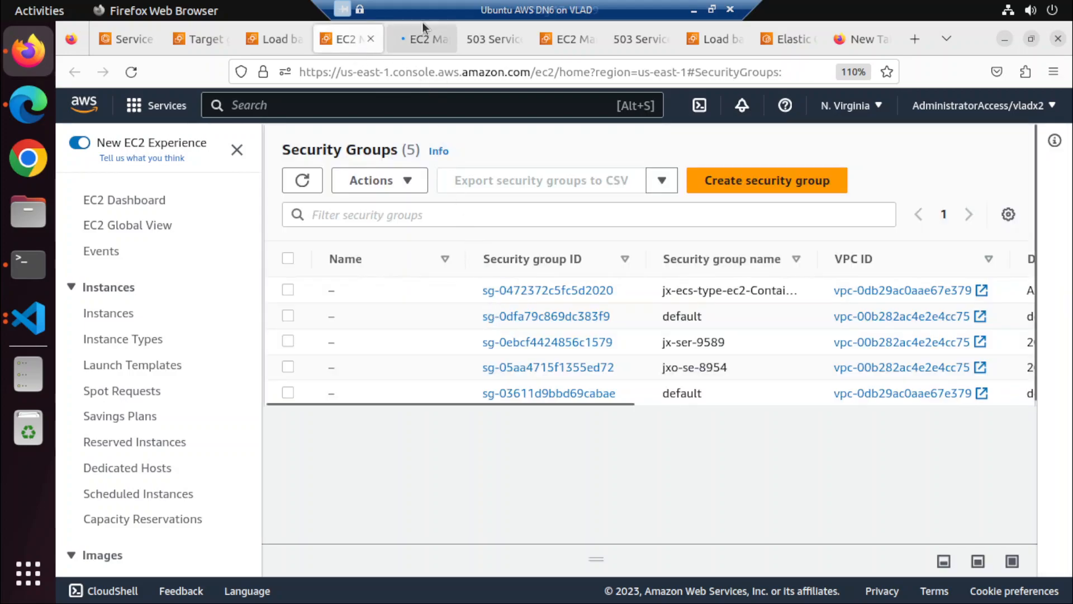
Open the inbound rules of jx-abl's default security group for editing and review the existing rules
{"action": "left_click", "coordinate": [420, 43]}
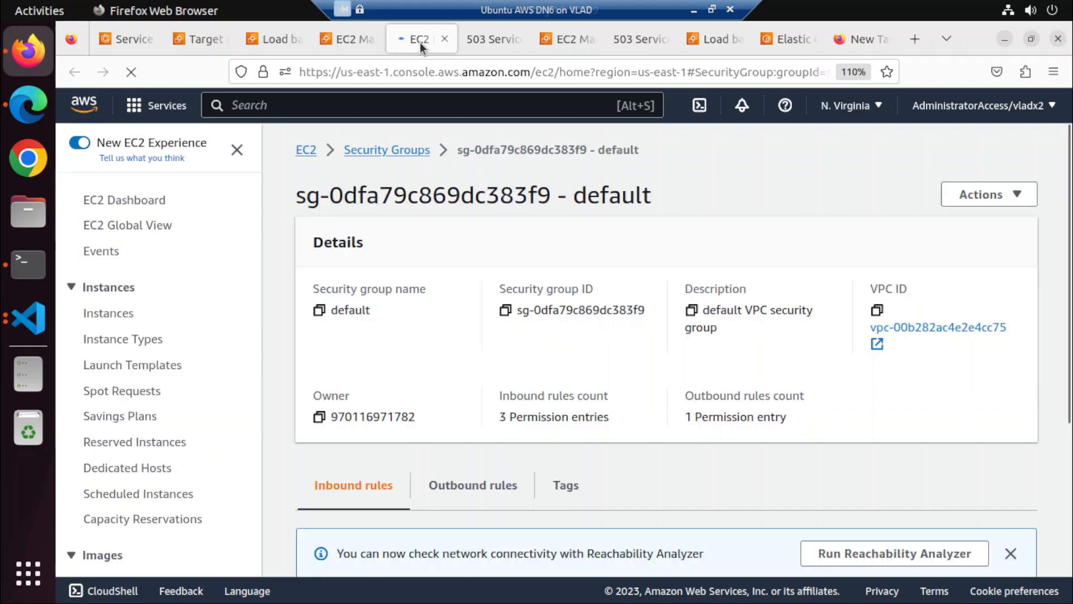
{"action": "scroll", "coordinate": [477, 287], "scroll_direction": "down", "scroll_amount": 3}
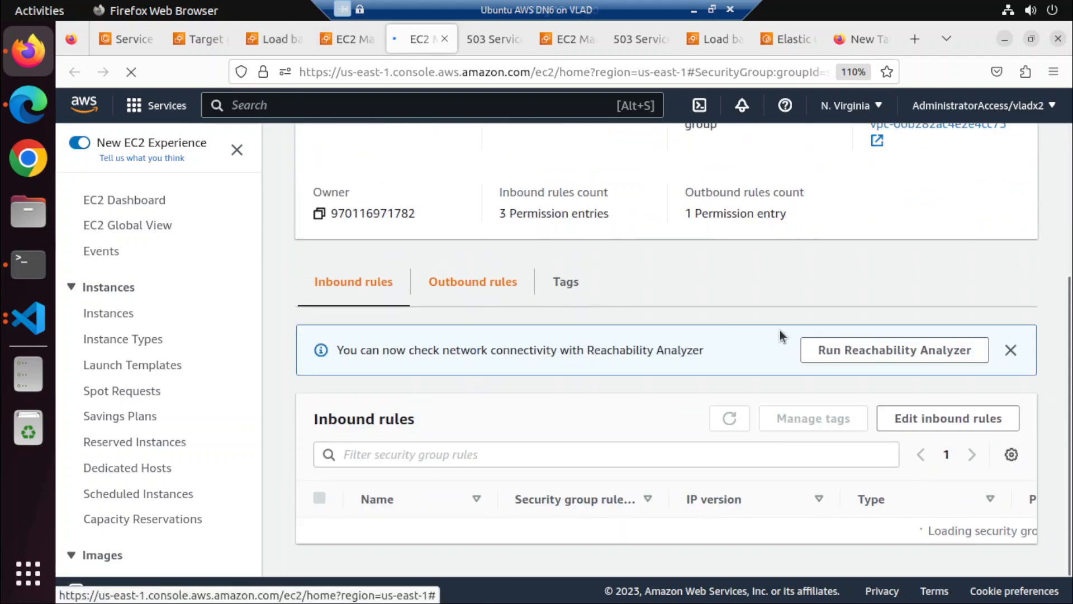
{"action": "left_click", "coordinate": [898, 419]}
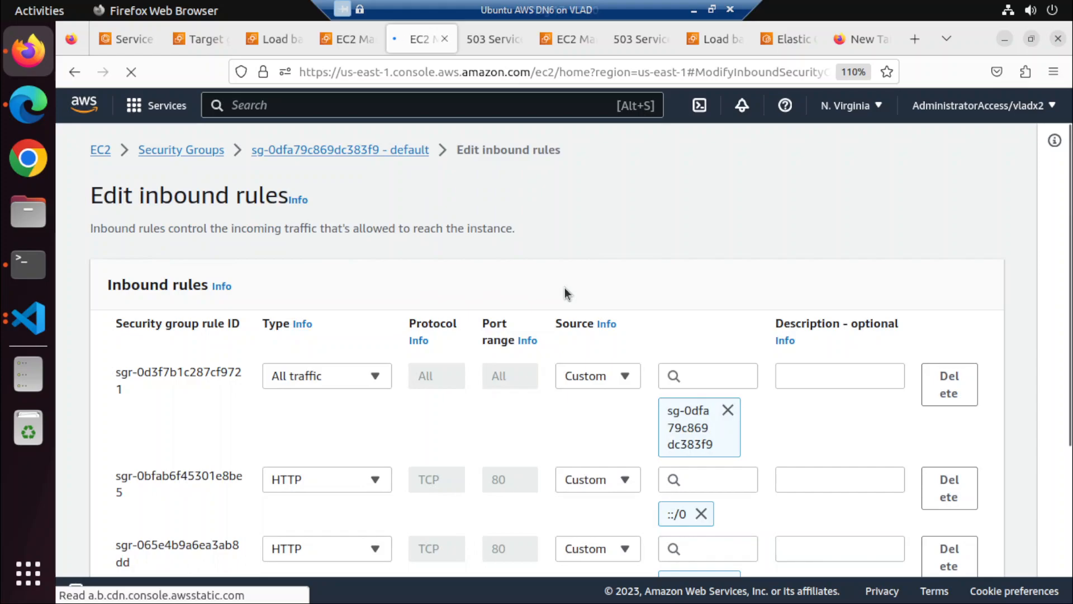
{"action": "scroll", "coordinate": [575, 286], "scroll_direction": "down", "scroll_amount": 3}
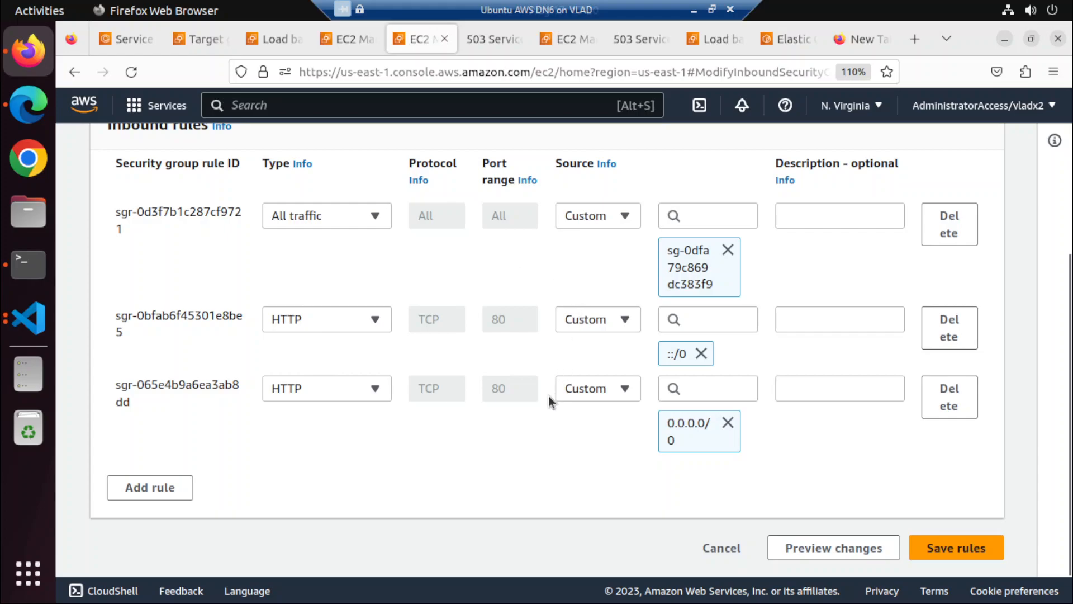
Add an HTTP inbound rule with the source set to Anywhere-IPv4
{"action": "left_click", "coordinate": [170, 488]}
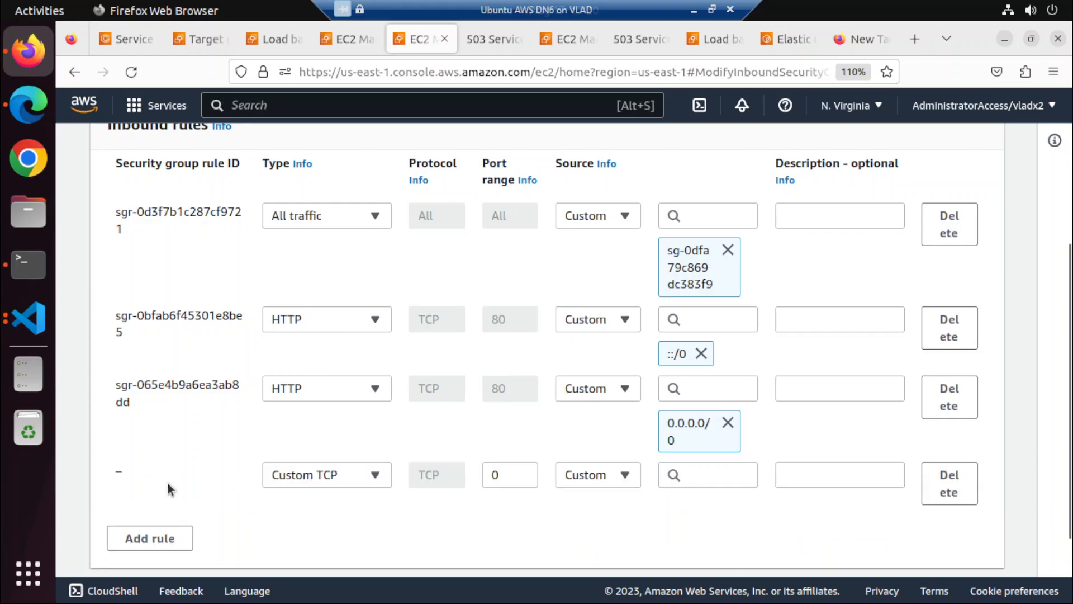
{"action": "left_click", "coordinate": [297, 472]}
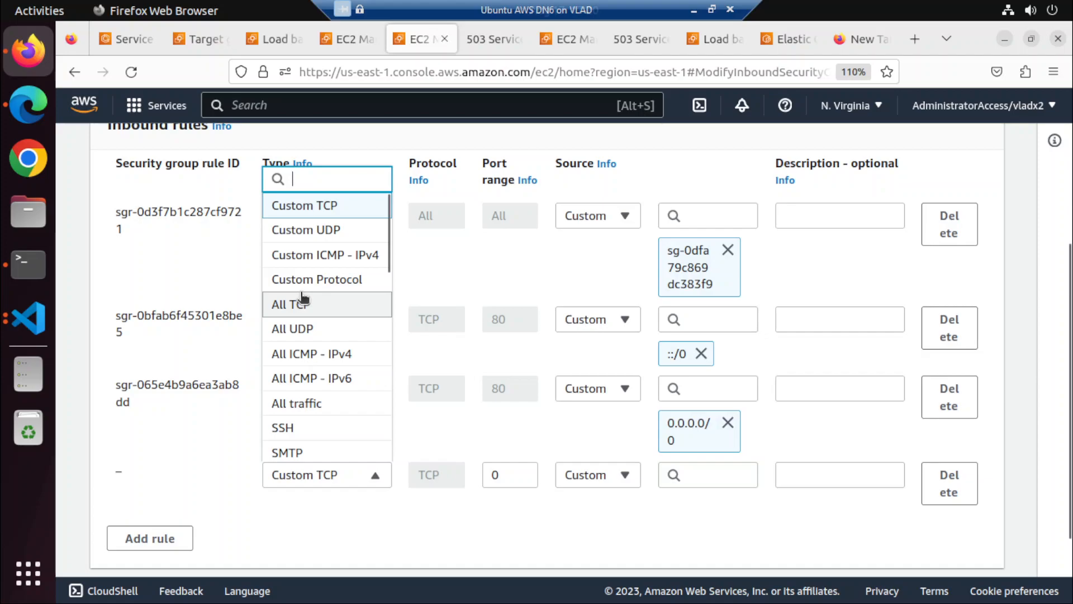
{"action": "type", "text": "ht"}
{"action": "left_click", "coordinate": [290, 375]}
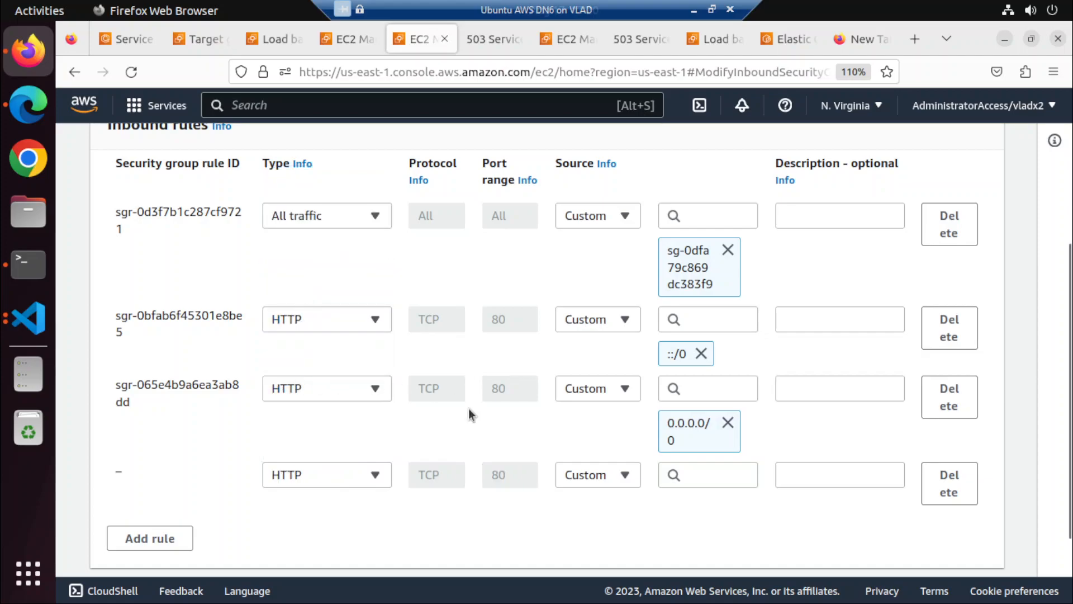
{"action": "left_click", "coordinate": [588, 473]}
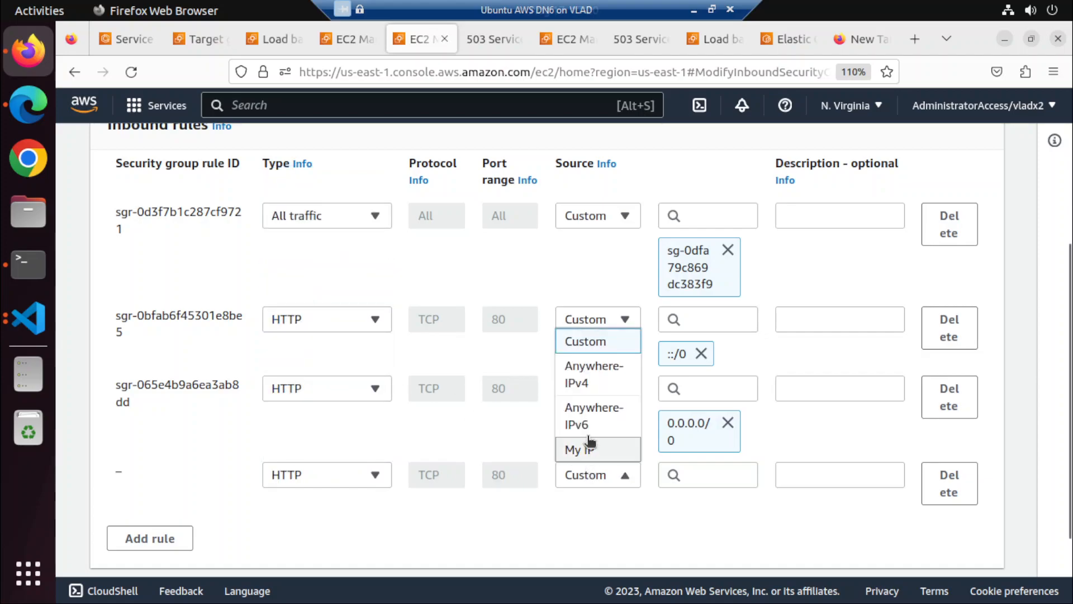
{"action": "left_click", "coordinate": [588, 377]}
Add a second HTTP inbound rule with the source Anywhere-IPv6 and try to save the rules
{"action": "scroll", "coordinate": [559, 511], "scroll_direction": "down", "scroll_amount": 3}
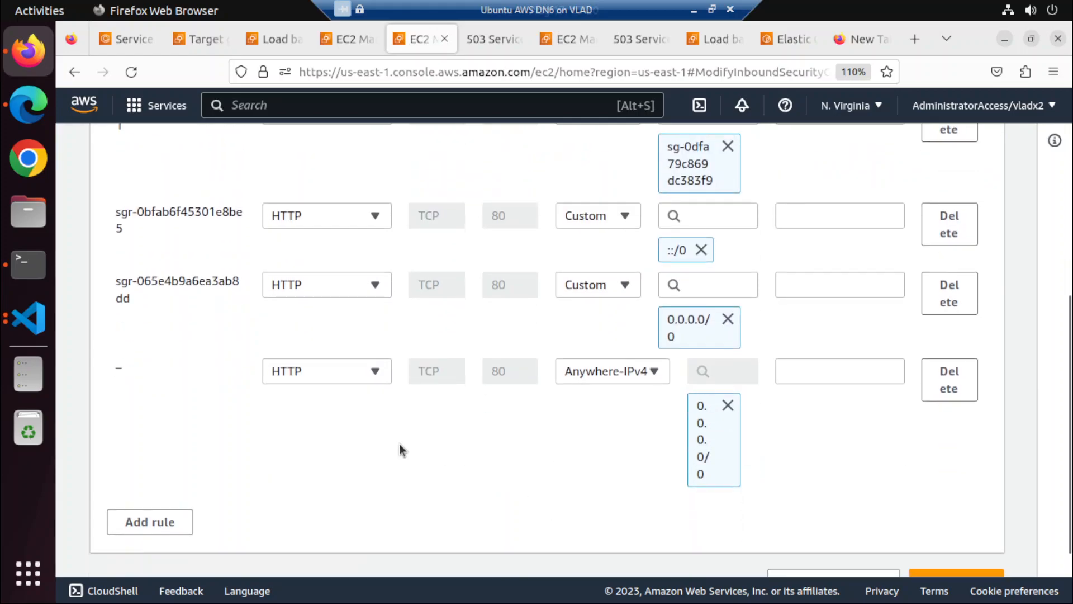
{"action": "left_click", "coordinate": [156, 523]}
{"action": "left_click", "coordinate": [352, 508]}
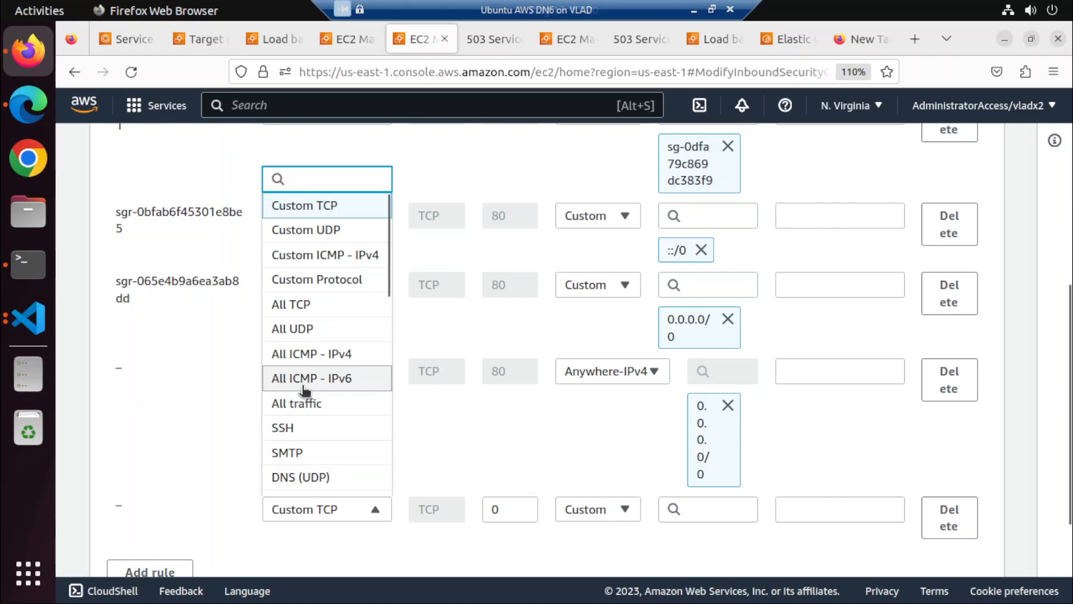
{"action": "type", "text": "ht"}
{"action": "left_click", "coordinate": [303, 409]}
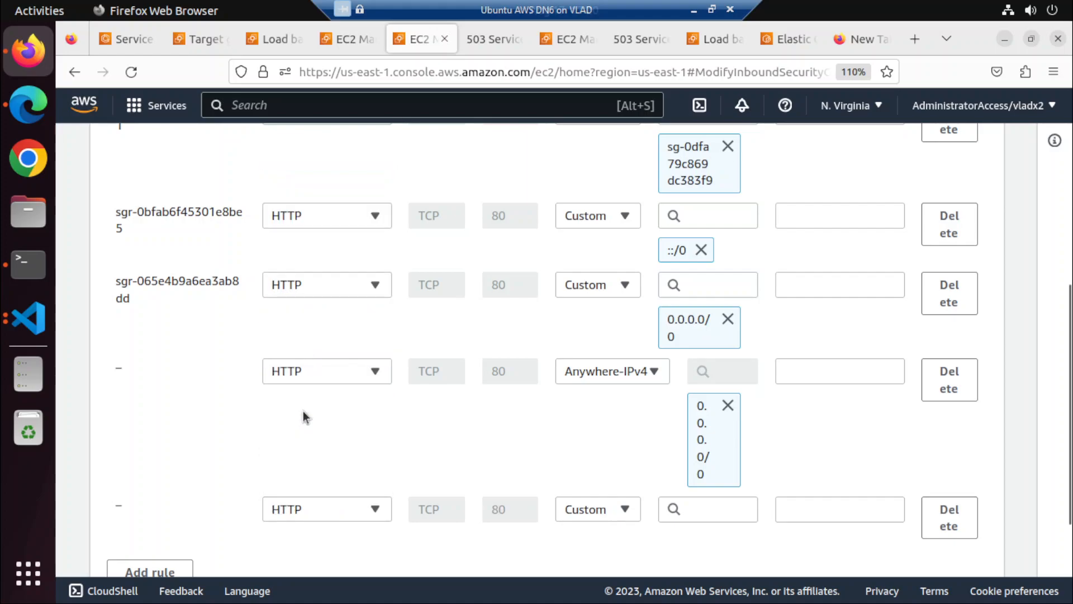
{"action": "left_click", "coordinate": [620, 506]}
{"action": "left_click", "coordinate": [596, 476]}
{"action": "left_click", "coordinate": [599, 509]}
{"action": "scroll", "coordinate": [609, 442], "scroll_direction": "down", "scroll_amount": 2}
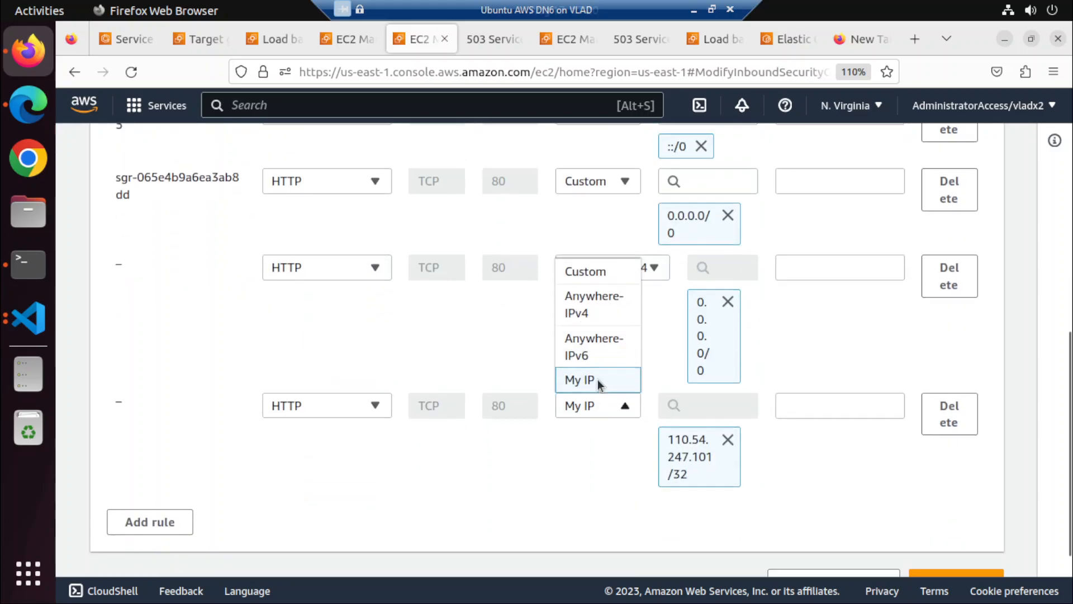
{"action": "left_click", "coordinate": [594, 346]}
{"action": "scroll", "coordinate": [699, 481], "scroll_direction": "down", "scroll_amount": 1}
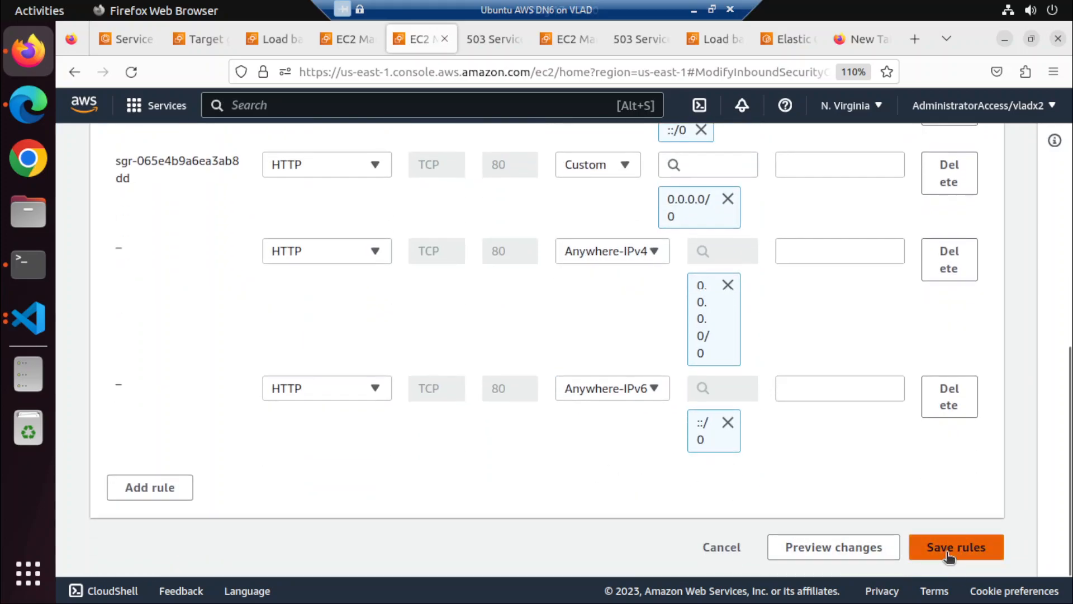
{"action": "left_click", "coordinate": [956, 545]}
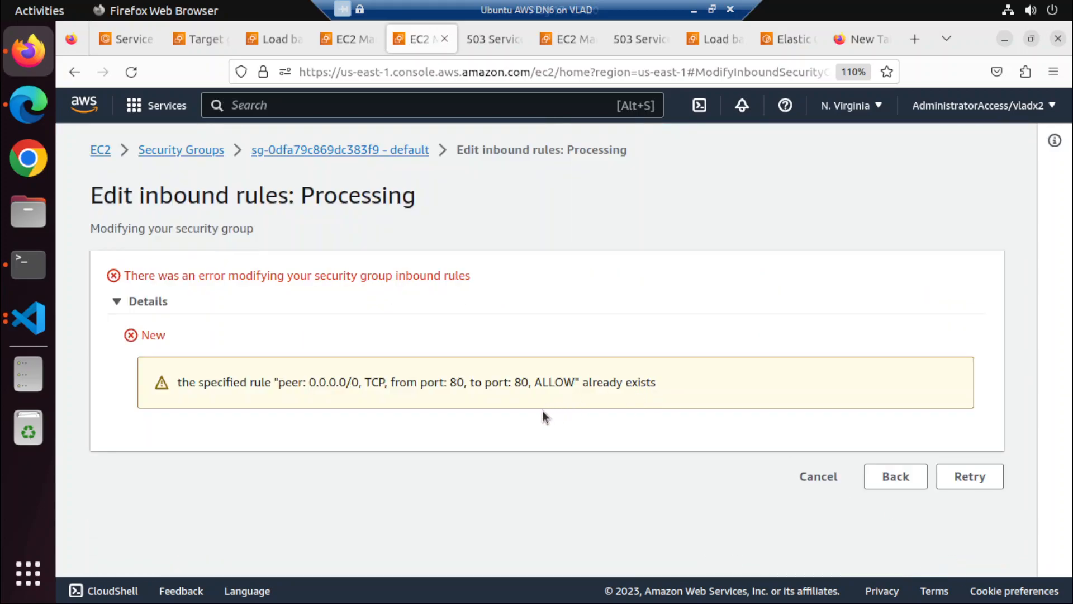
Return to the rule editor, delete the new Anywhere-IPv6 HTTP rule and try to save the rules again
{"action": "left_click", "coordinate": [895, 476]}
{"action": "scroll", "coordinate": [833, 450], "scroll_direction": "down", "scroll_amount": 6}
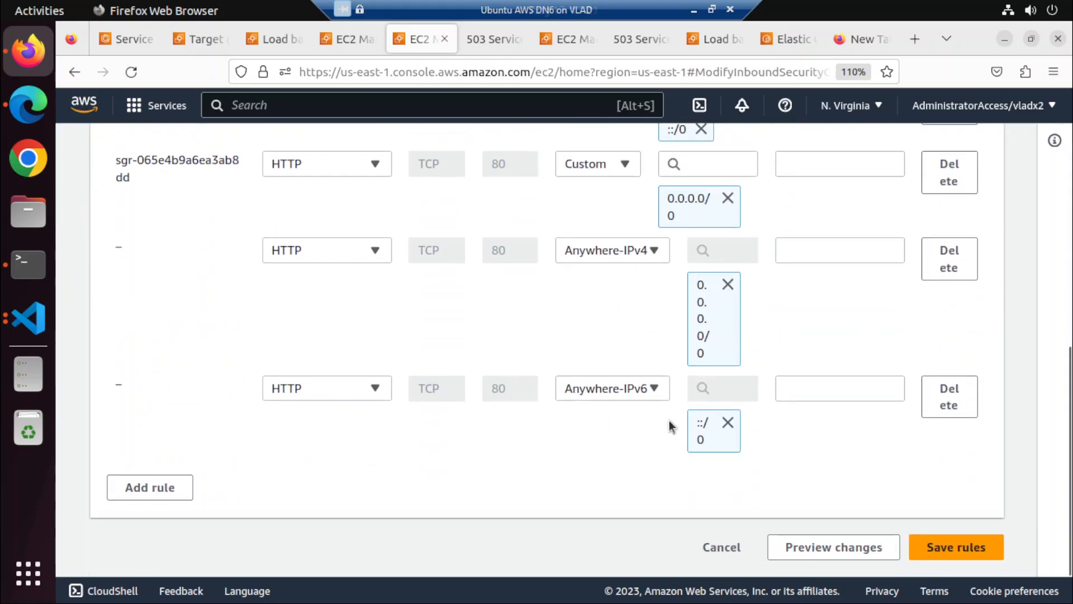
{"action": "left_click", "coordinate": [949, 398]}
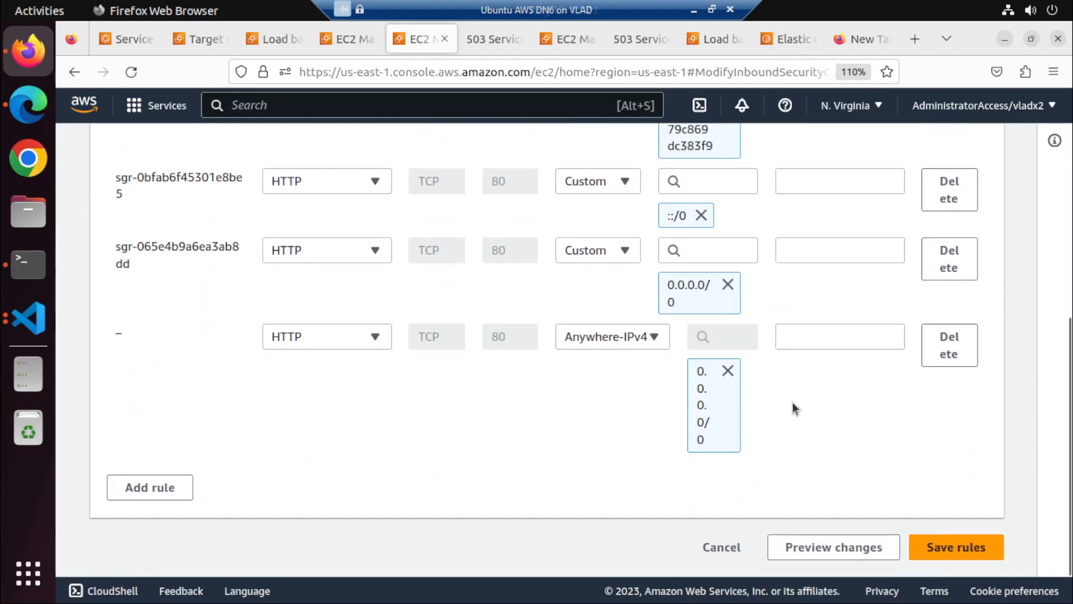
{"action": "scroll", "coordinate": [812, 406], "scroll_direction": "up", "scroll_amount": 4}
{"action": "scroll", "coordinate": [757, 414], "scroll_direction": "down", "scroll_amount": 2}
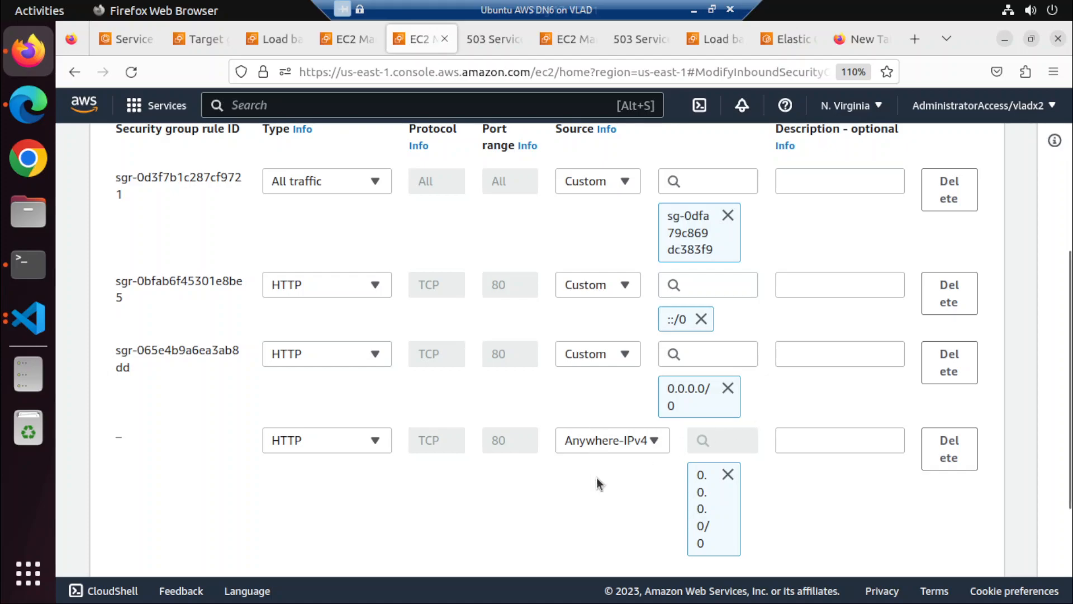
{"action": "scroll", "coordinate": [596, 477], "scroll_direction": "down", "scroll_amount": 3}
{"action": "left_click", "coordinate": [944, 546]}
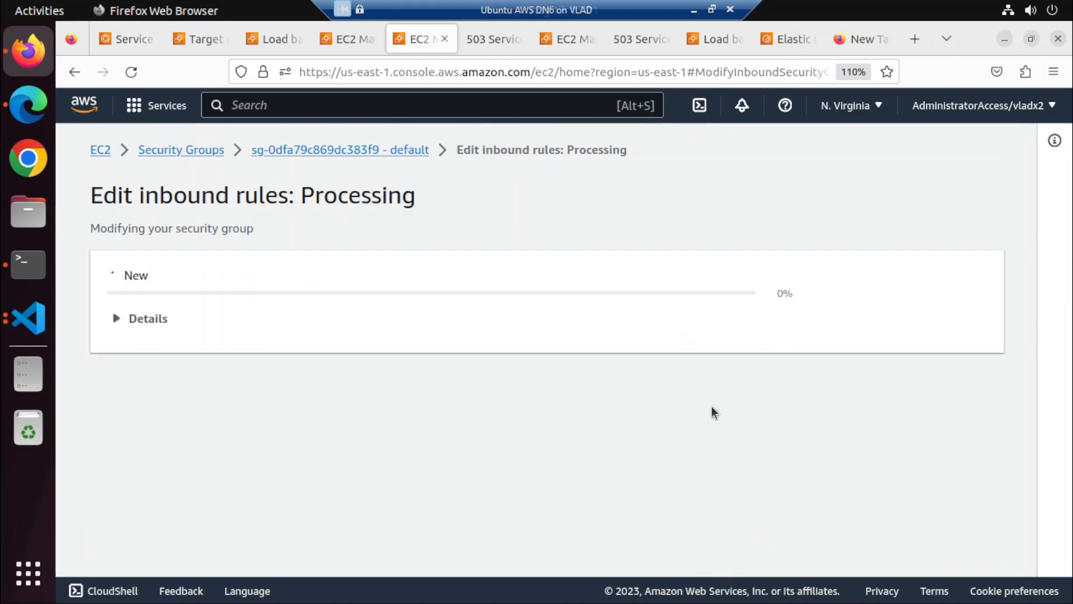
Go back to the inbound rules, delete the new Anywhere-IPv4 HTTP rule and try to save
{"action": "left_click", "coordinate": [906, 477]}
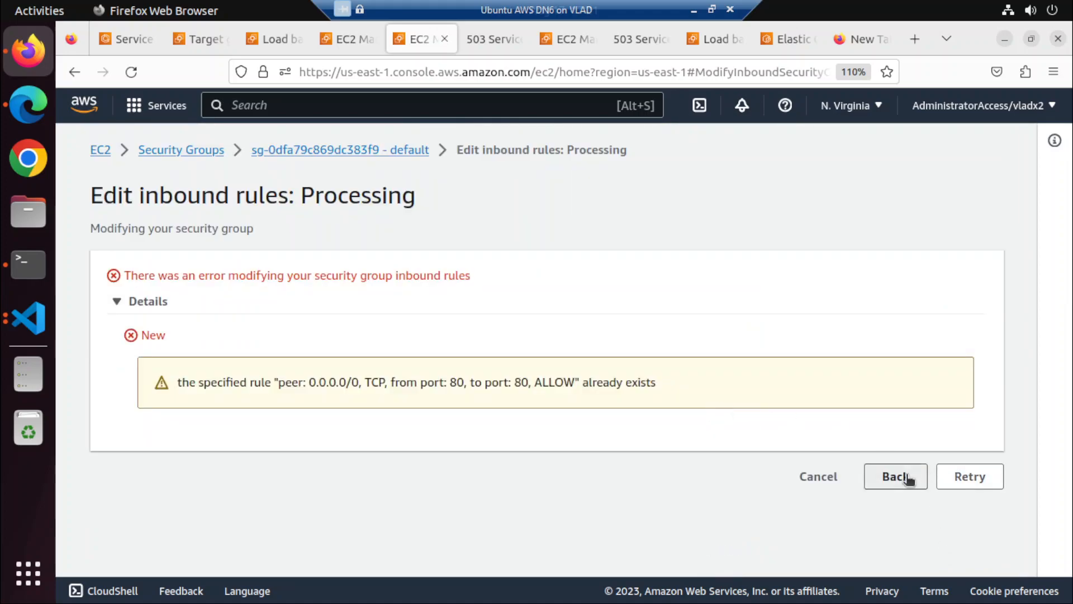
{"action": "scroll", "coordinate": [871, 459], "scroll_direction": "down", "scroll_amount": 5}
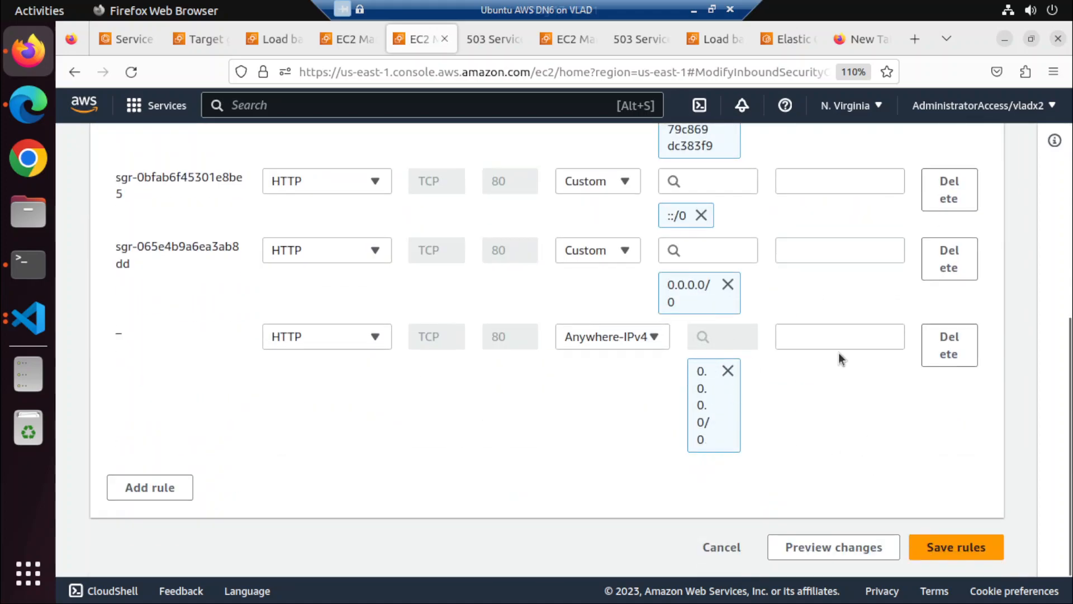
{"action": "left_click", "coordinate": [954, 353]}
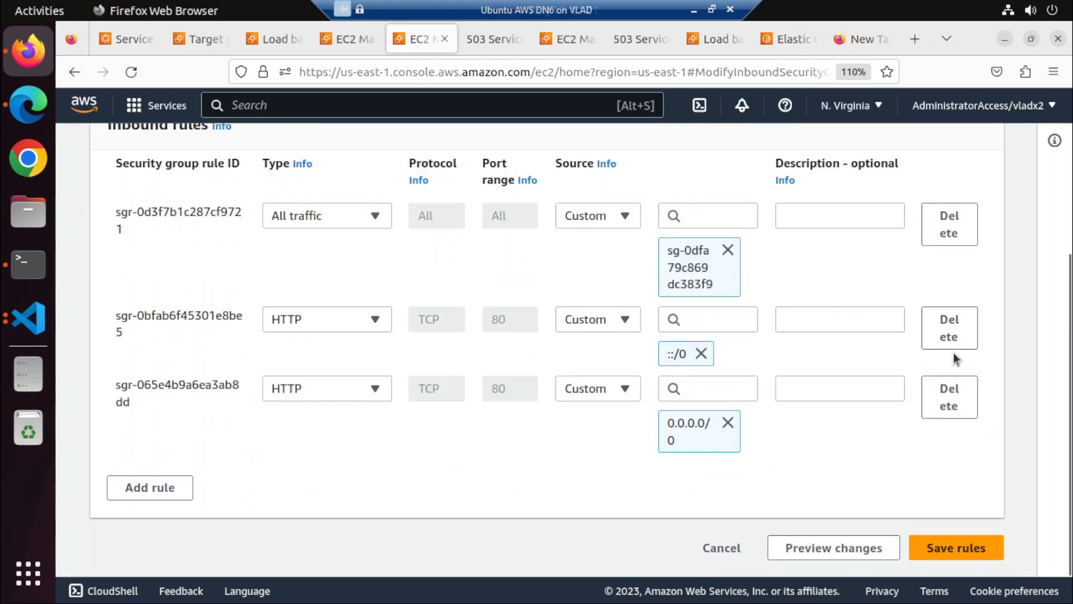
{"action": "left_click", "coordinate": [920, 547]}
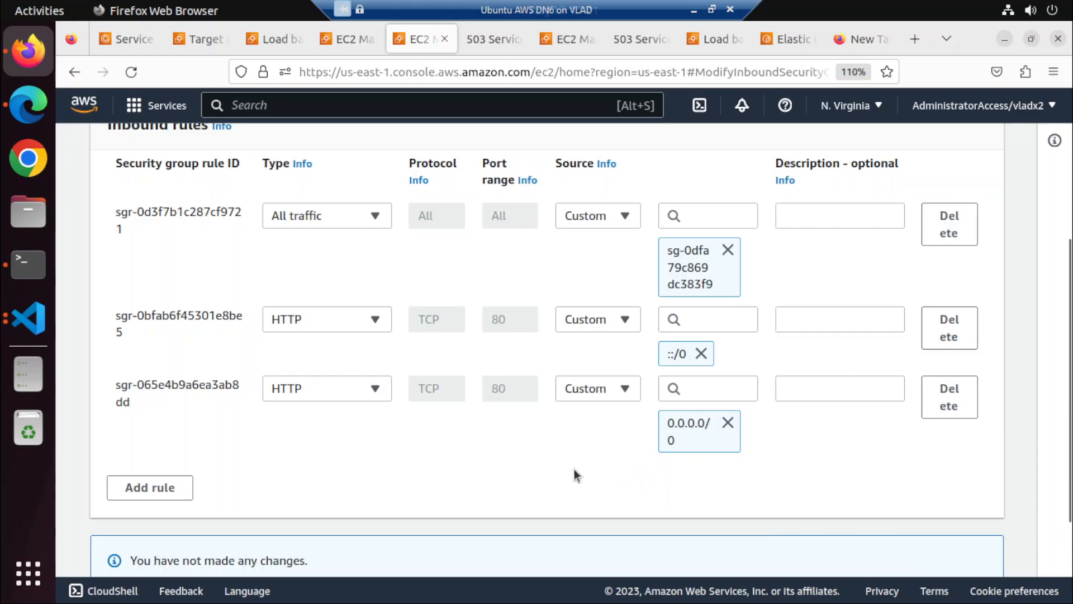
{"action": "scroll", "coordinate": [563, 467], "scroll_direction": "down", "scroll_amount": 2}
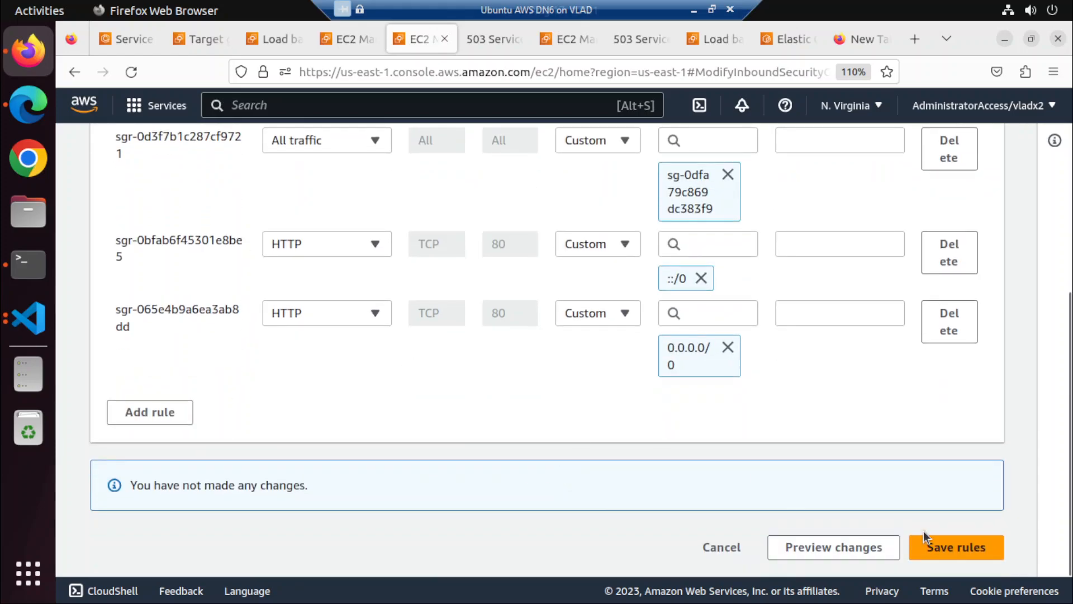
Return to target group tg-jx-clu-jx-service-1, refresh its registered targets and check their health status
{"action": "left_click", "coordinate": [282, 42]}
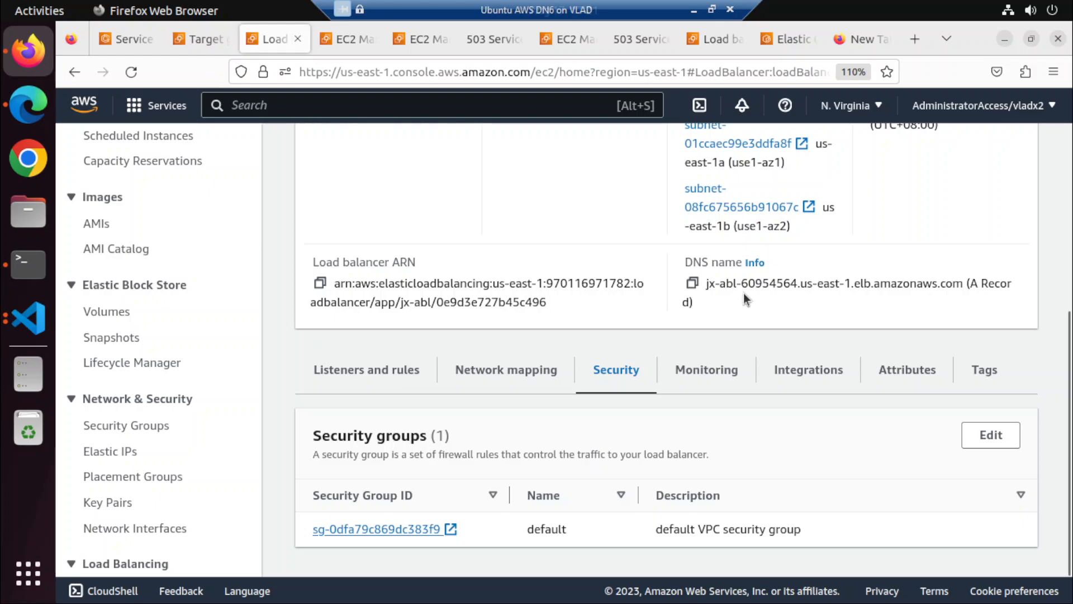
{"action": "left_click", "coordinate": [200, 41]}
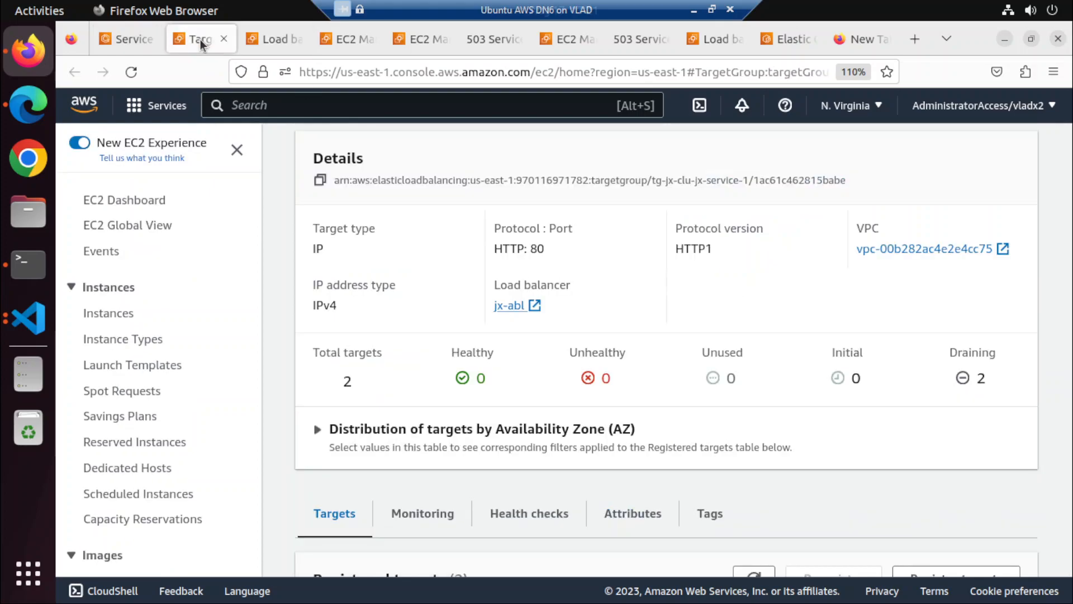
{"action": "scroll", "coordinate": [499, 347], "scroll_direction": "down", "scroll_amount": 3}
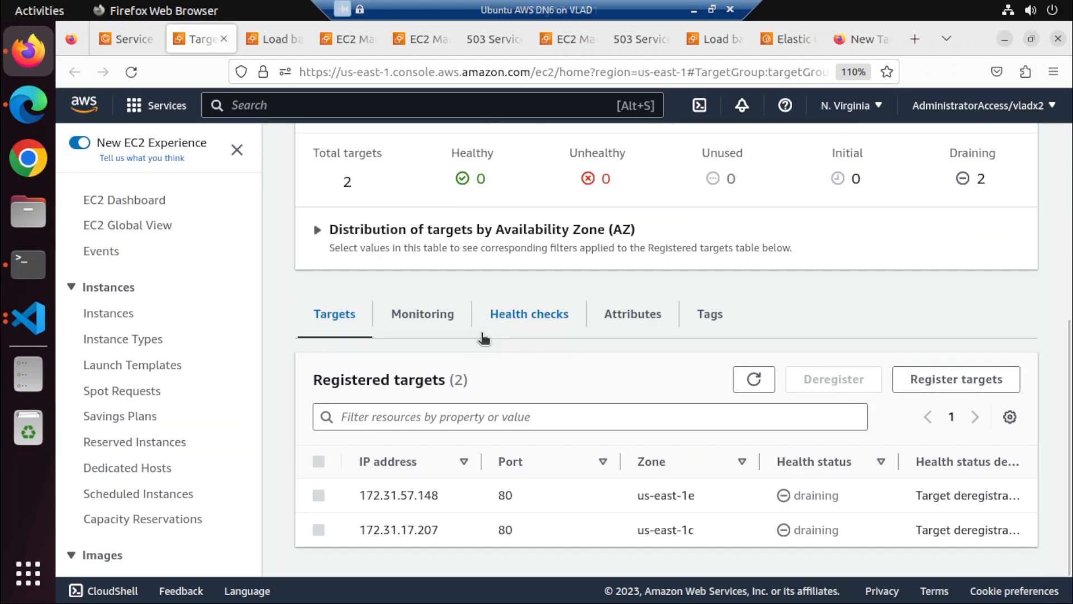
{"action": "left_click", "coordinate": [754, 380]}
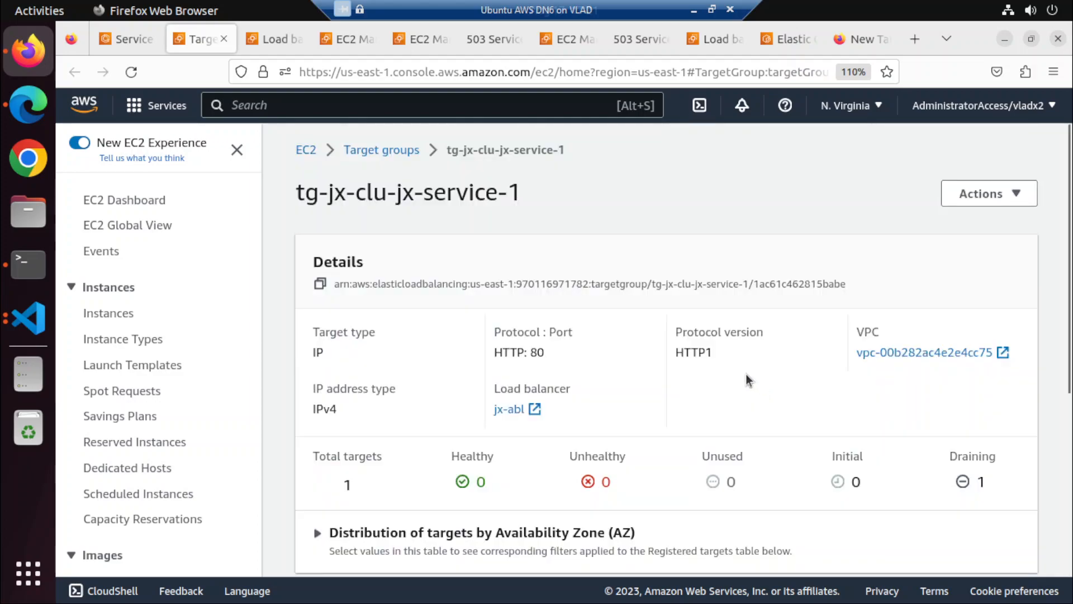
{"action": "scroll", "coordinate": [746, 373], "scroll_direction": "down", "scroll_amount": 4}
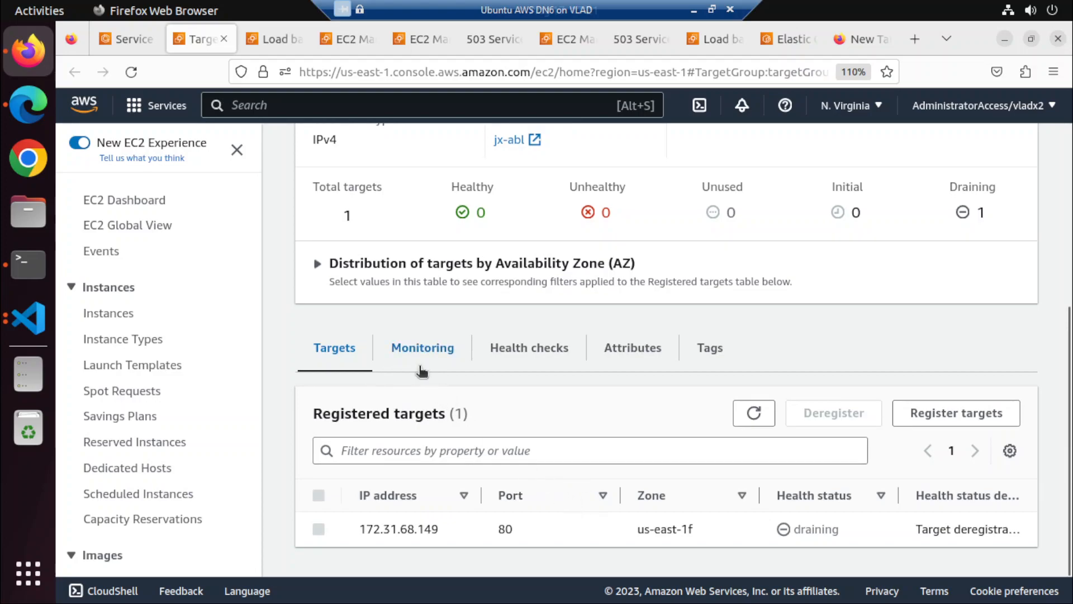
Check the target group's registered targets, then review the status, load balancer health and utilization metrics of jx-service
{"action": "scroll", "coordinate": [422, 366], "scroll_direction": "up", "scroll_amount": 5}
{"action": "scroll", "coordinate": [421, 367], "scroll_direction": "down", "scroll_amount": 5}
{"action": "left_click", "coordinate": [127, 38]}
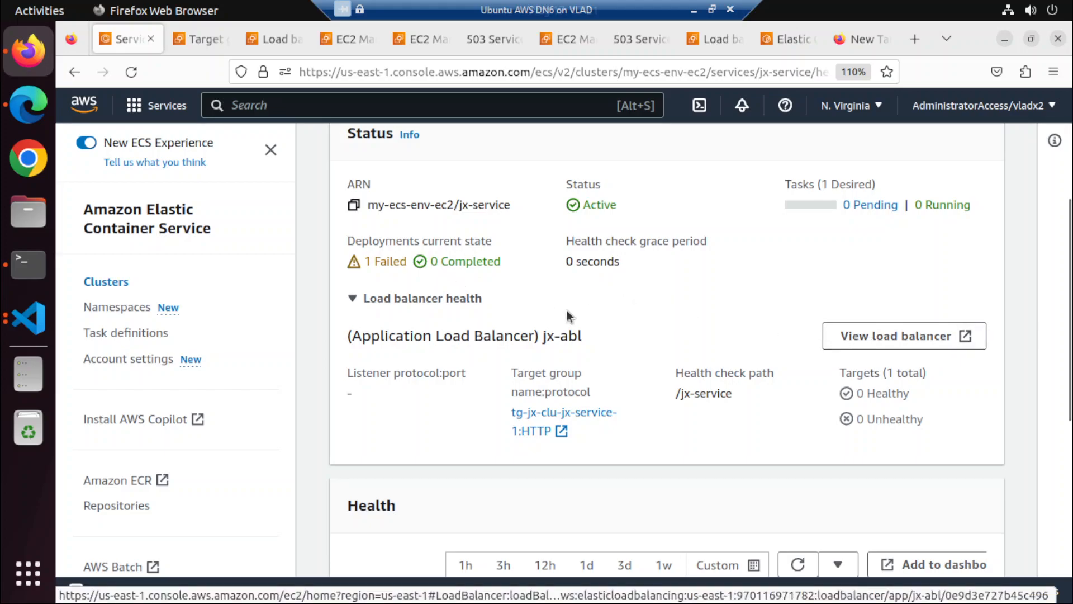
{"action": "scroll", "coordinate": [559, 313], "scroll_direction": "down", "scroll_amount": 10}
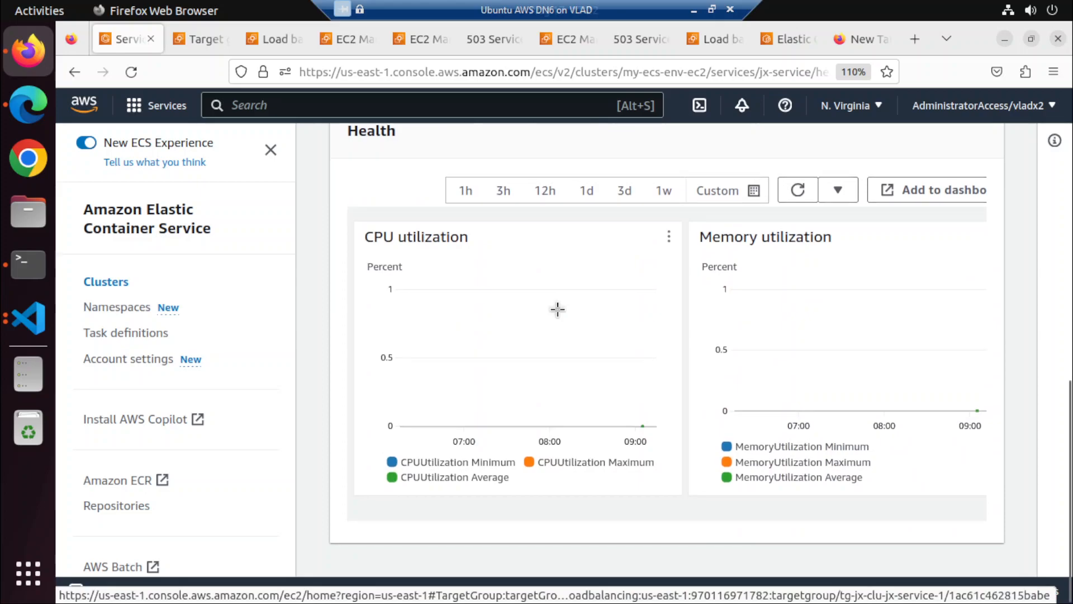
{"action": "scroll", "coordinate": [559, 315], "scroll_direction": "up", "scroll_amount": 2}
{"action": "scroll", "coordinate": [558, 315], "scroll_direction": "up", "scroll_amount": 10}
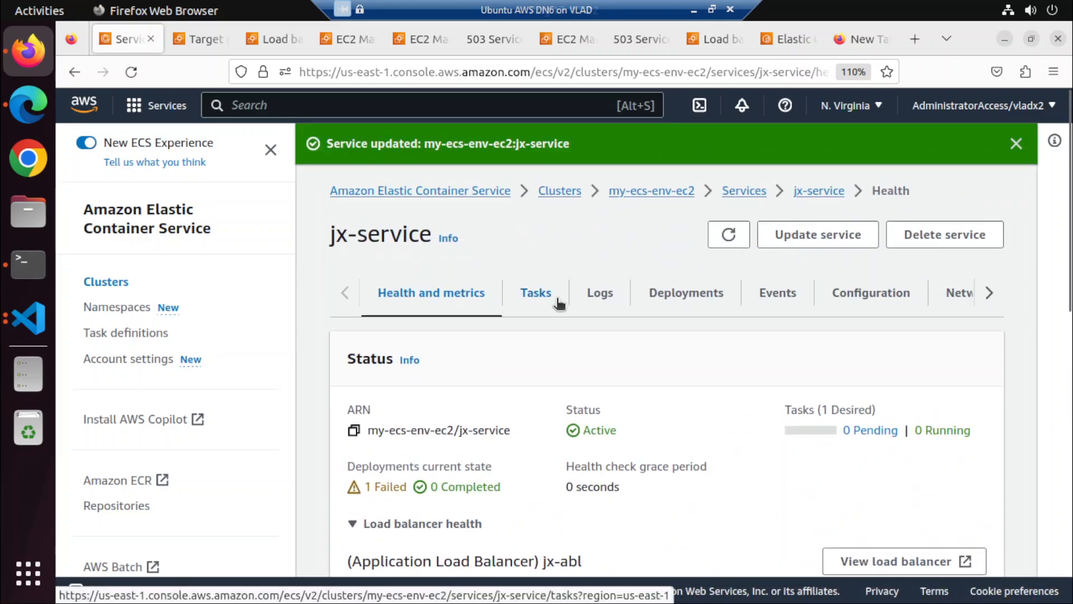
Open the task of jx-service and inspect its configuration and the status of the jx-coderapi container
{"action": "left_click", "coordinate": [559, 304]}
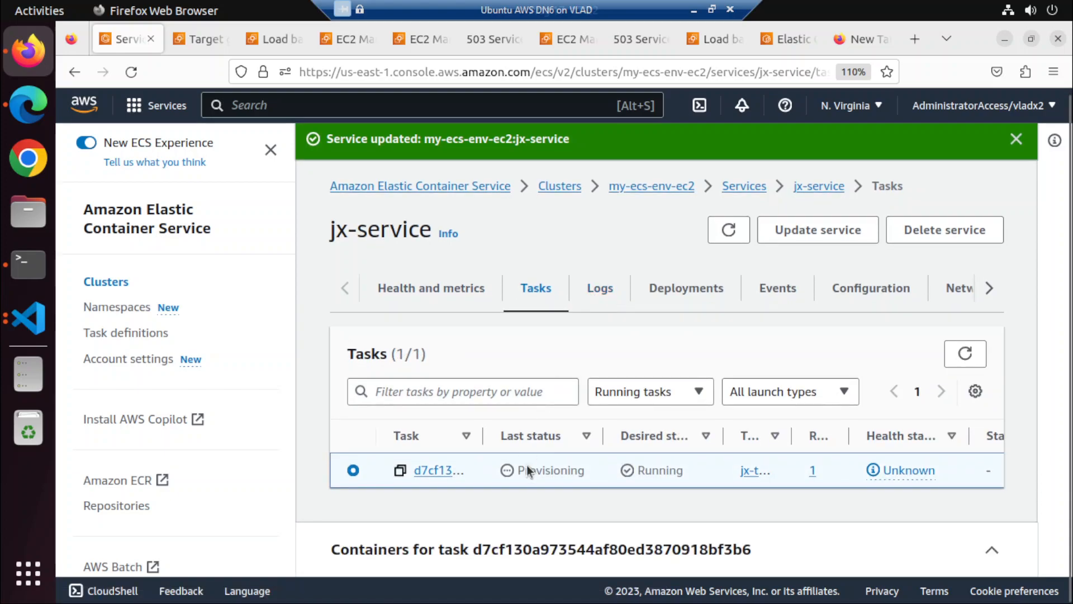
{"action": "left_click", "coordinate": [433, 471]}
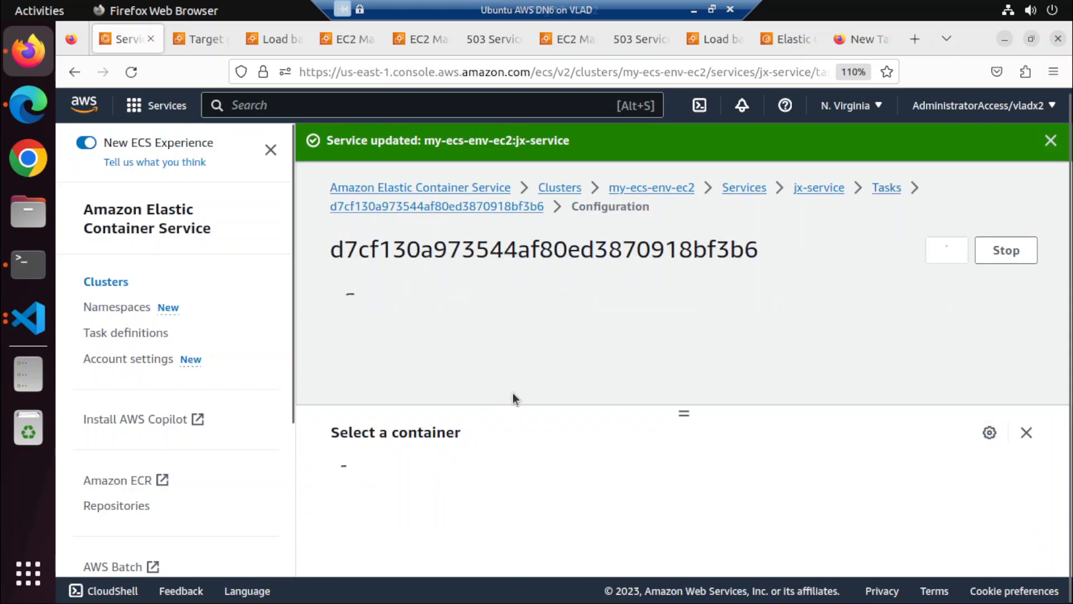
{"action": "scroll", "coordinate": [514, 391], "scroll_direction": "down", "scroll_amount": 5}
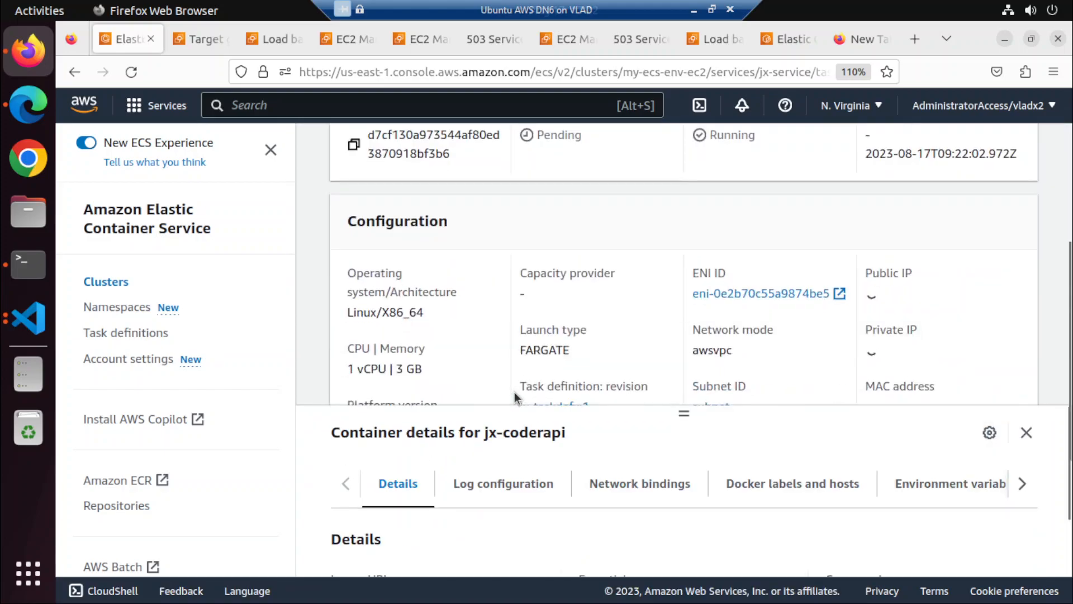
{"action": "scroll", "coordinate": [313, 378], "scroll_direction": "down", "scroll_amount": 5}
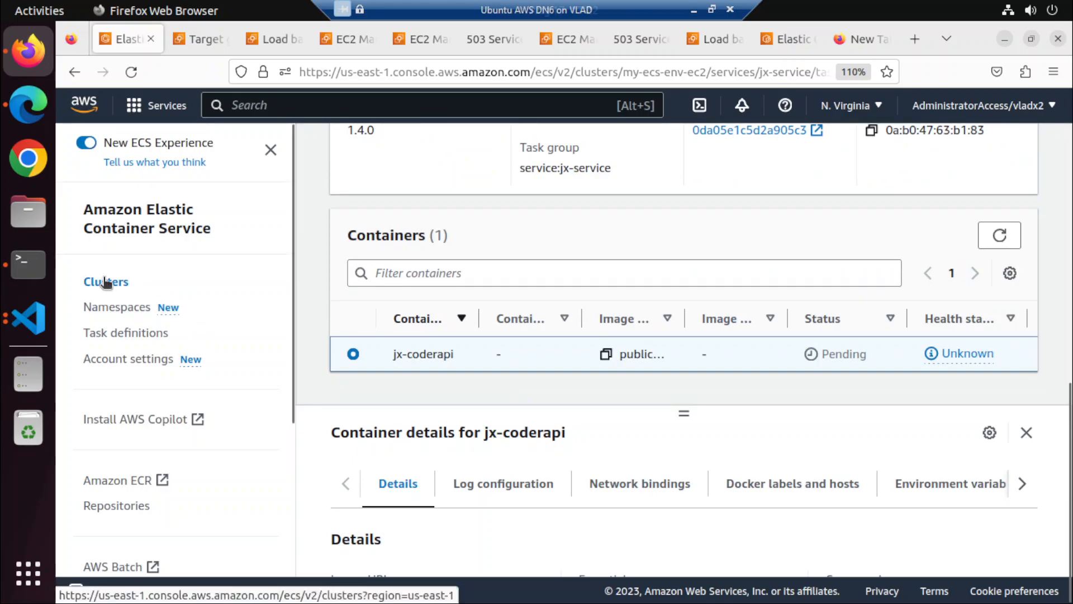
Open the infrastructure of cluster my-ecs-env-ec2 and examine its capacity providers and container instances
{"action": "left_click", "coordinate": [102, 282]}
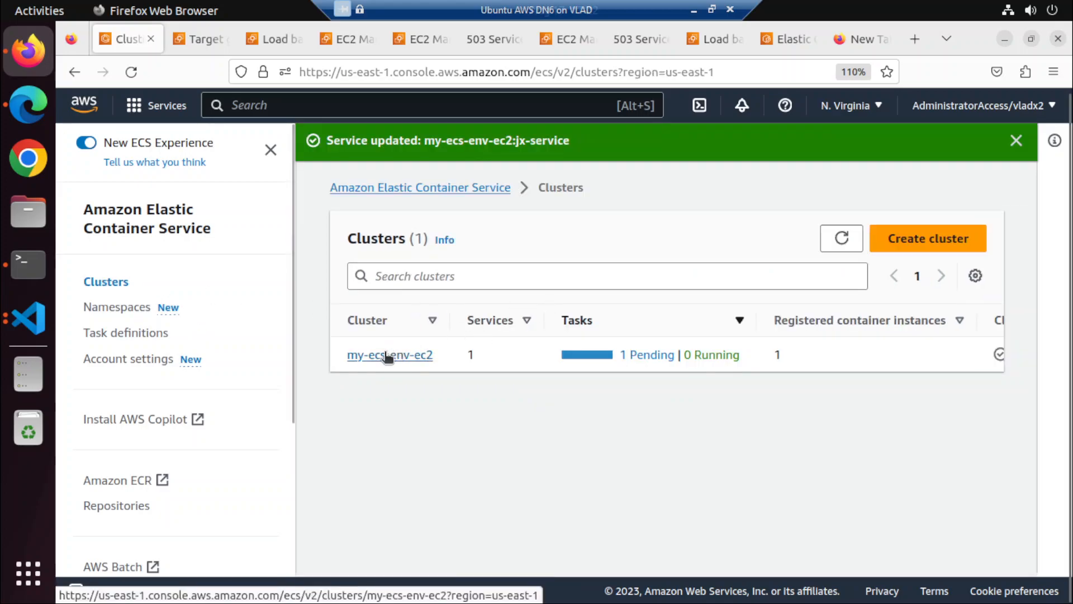
{"action": "left_click", "coordinate": [366, 355]}
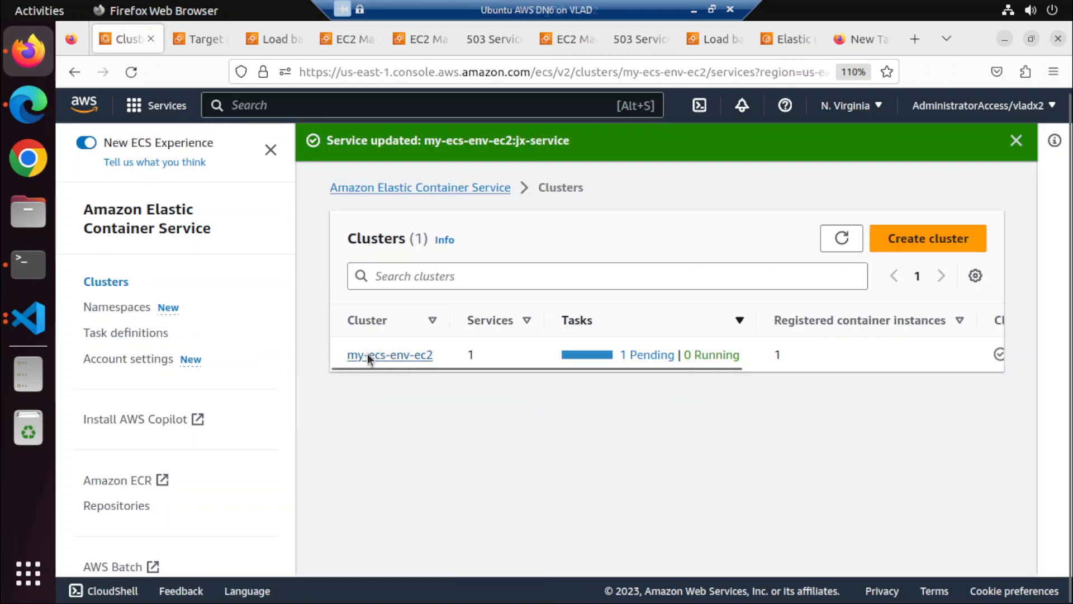
{"action": "scroll", "coordinate": [574, 363], "scroll_direction": "down", "scroll_amount": 4}
{"action": "left_click", "coordinate": [566, 354]}
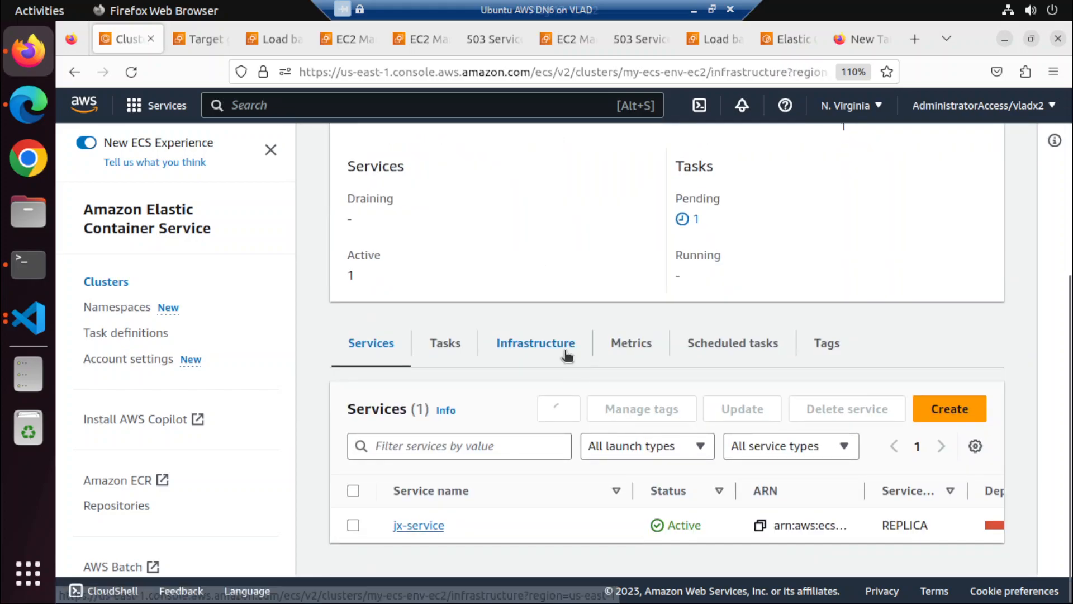
{"action": "scroll", "coordinate": [743, 414], "scroll_direction": "down", "scroll_amount": 5}
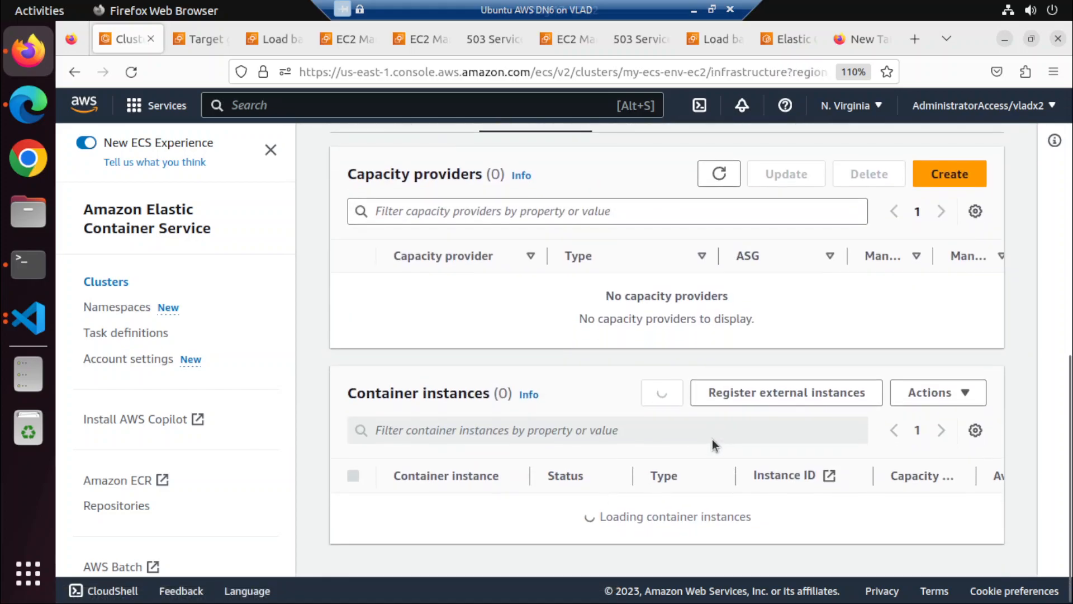
{"action": "scroll", "coordinate": [594, 355], "scroll_direction": "up", "scroll_amount": 4}
{"action": "scroll", "coordinate": [593, 354], "scroll_direction": "down", "scroll_amount": 4}
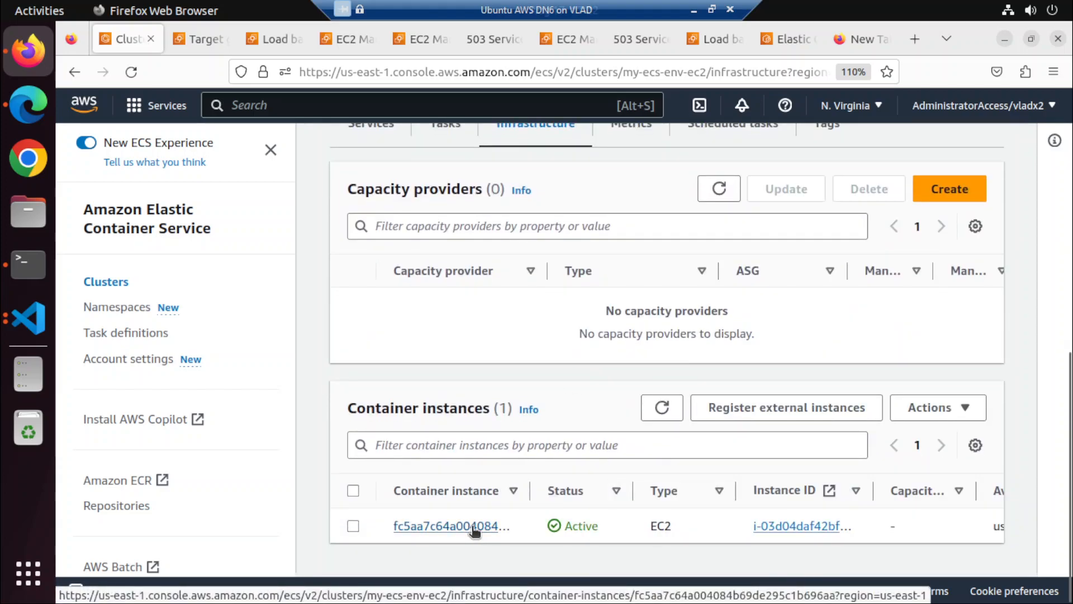
{"action": "scroll", "coordinate": [477, 500], "scroll_direction": "up", "scroll_amount": 2}
{"action": "scroll", "coordinate": [474, 498], "scroll_direction": "down", "scroll_amount": 2}
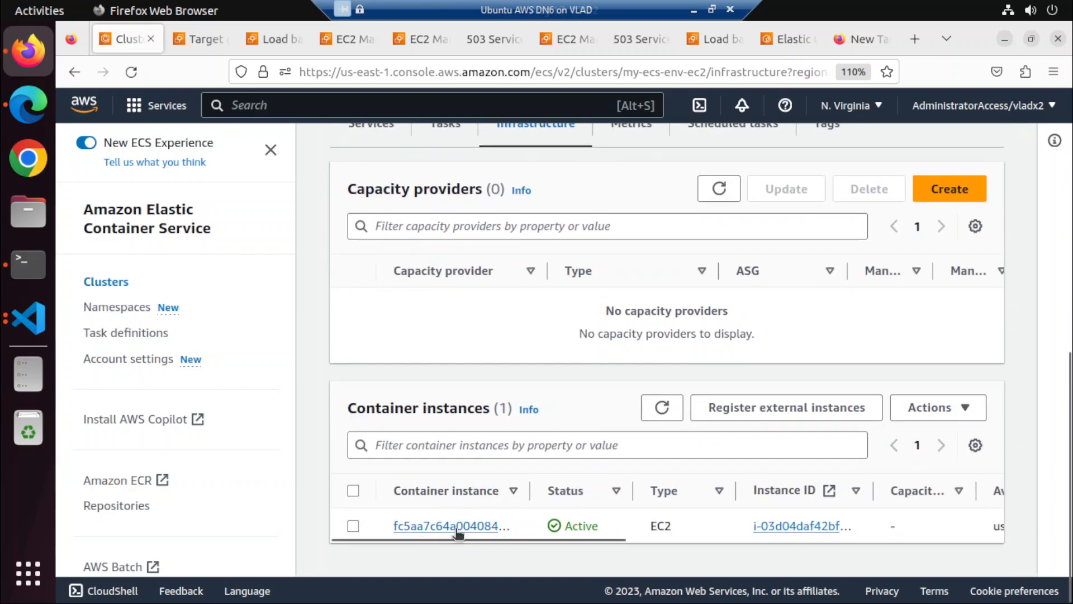
Open the cluster's EC2 container instance and examine its general configuration, CPU, memory and ports
{"action": "left_click", "coordinate": [458, 527]}
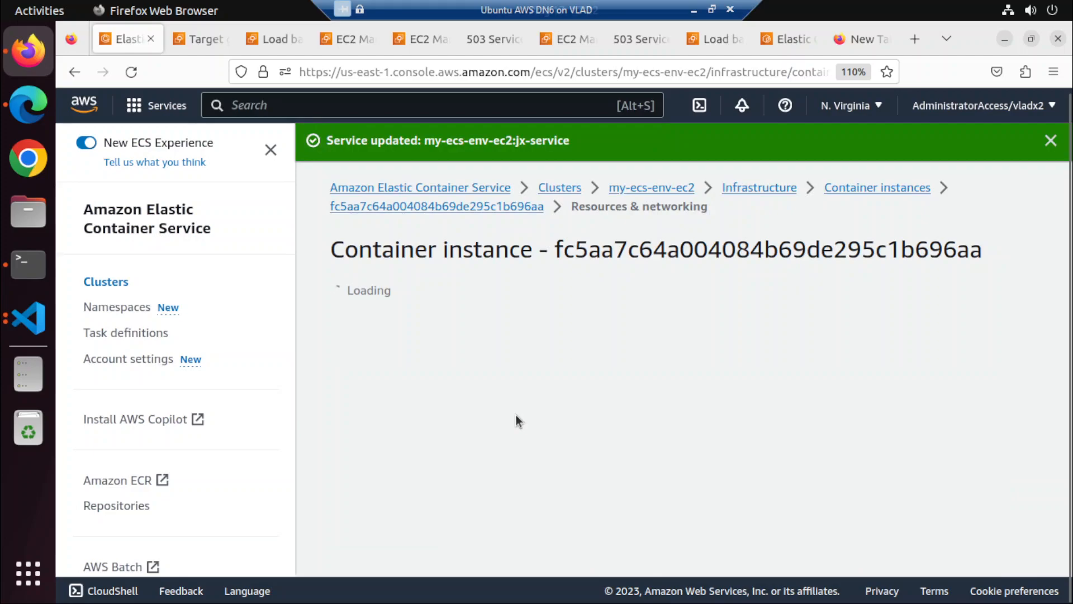
{"action": "scroll", "coordinate": [431, 385], "scroll_direction": "down", "scroll_amount": 5}
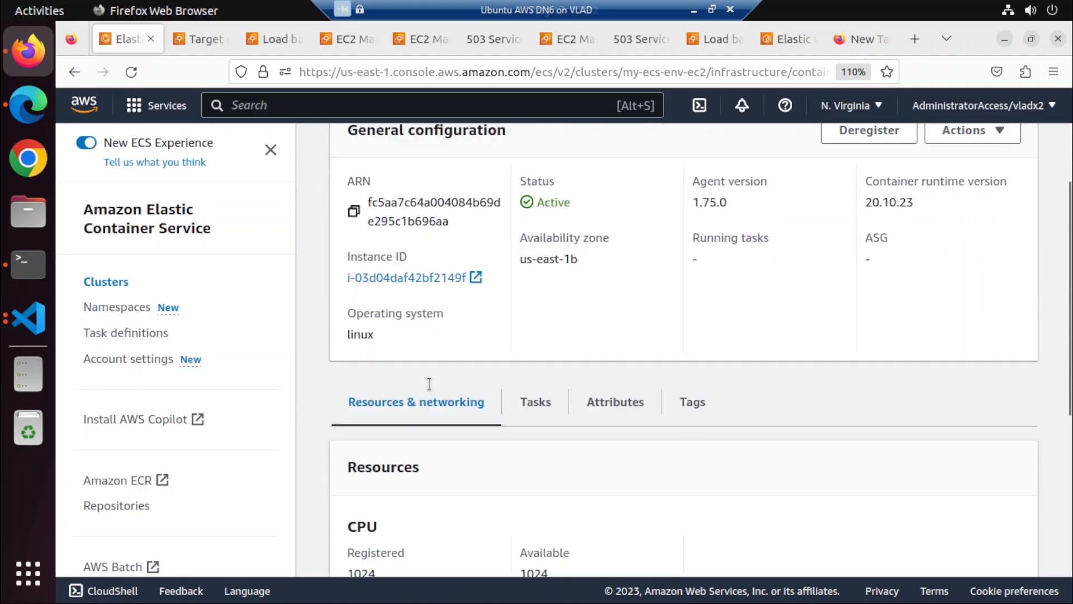
{"action": "scroll", "coordinate": [429, 384], "scroll_direction": "down", "scroll_amount": 4}
{"action": "scroll", "coordinate": [429, 385], "scroll_direction": "up", "scroll_amount": 7}
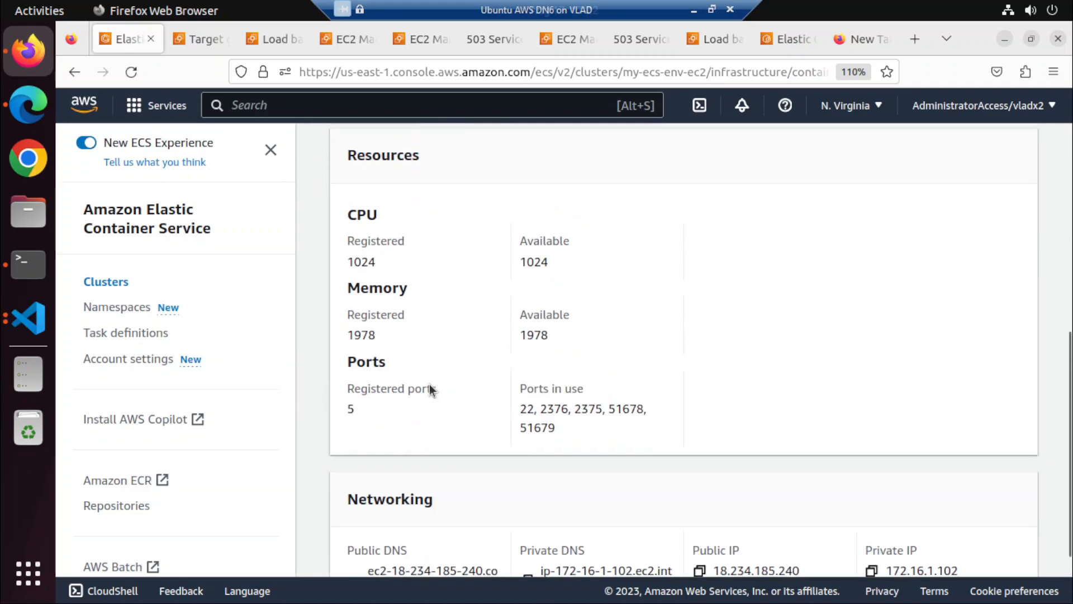
{"action": "scroll", "coordinate": [430, 384], "scroll_direction": "up", "scroll_amount": 3}
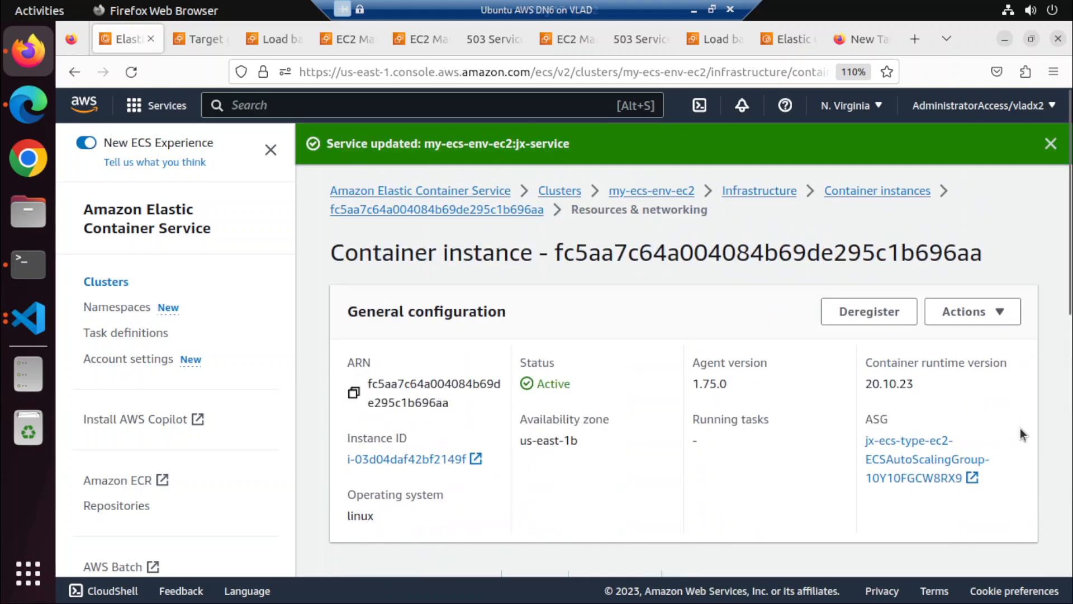
Open the container instance's Auto Scaling group and review its capacity, network, load balancing and tag details
{"action": "left_click", "coordinate": [905, 459]}
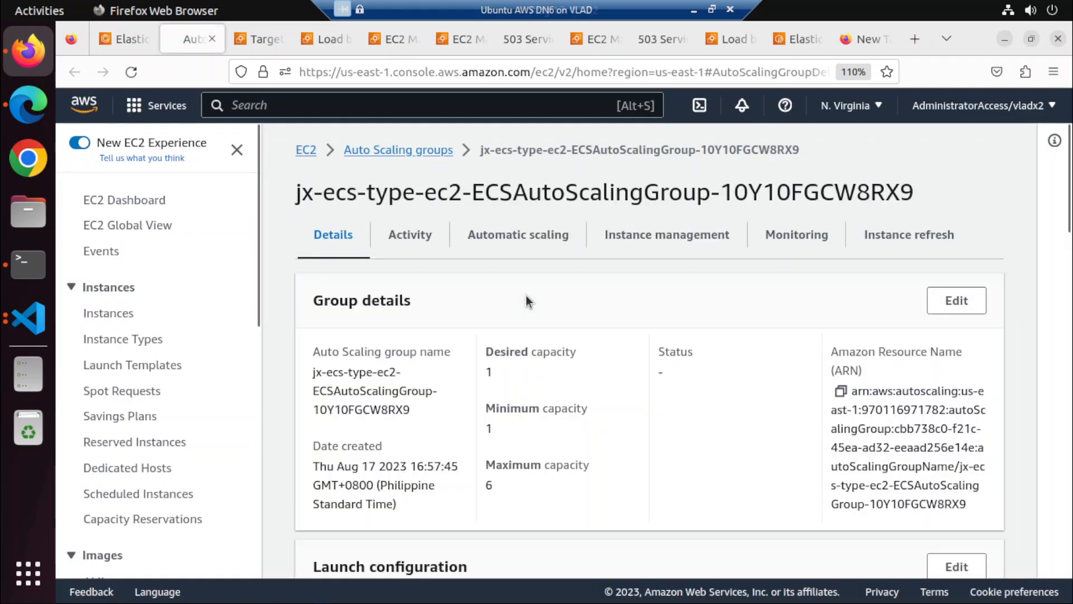
{"action": "scroll", "coordinate": [526, 297], "scroll_direction": "down", "scroll_amount": 5}
{"action": "scroll", "coordinate": [526, 291], "scroll_direction": "down", "scroll_amount": 10}
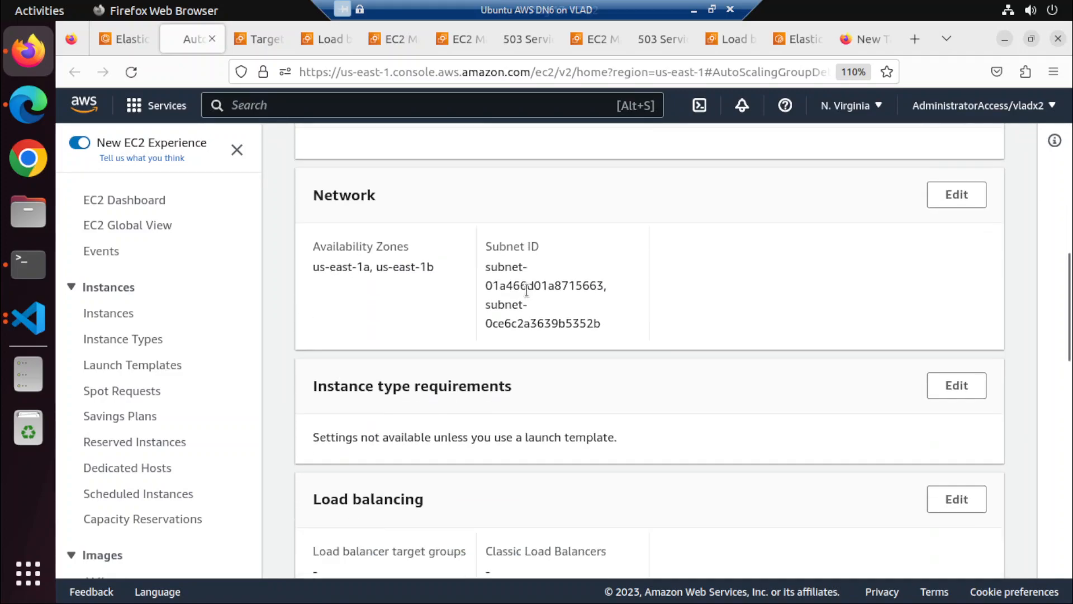
{"action": "scroll", "coordinate": [527, 291], "scroll_direction": "up", "scroll_amount": 15}
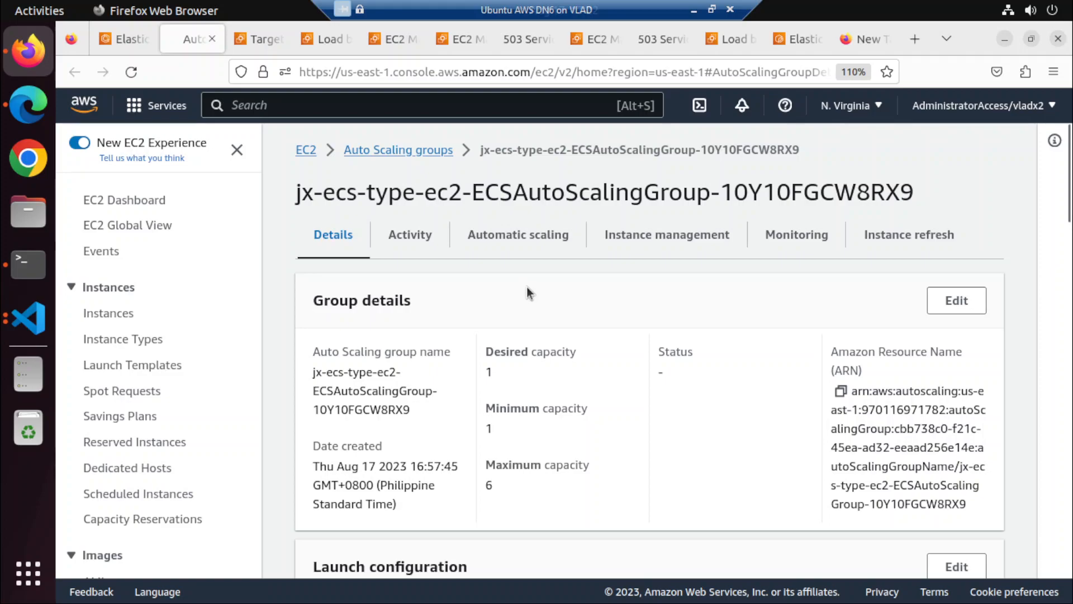
{"action": "scroll", "coordinate": [527, 288], "scroll_direction": "down", "scroll_amount": 10}
{"action": "scroll", "coordinate": [526, 290], "scroll_direction": "down", "scroll_amount": 12}
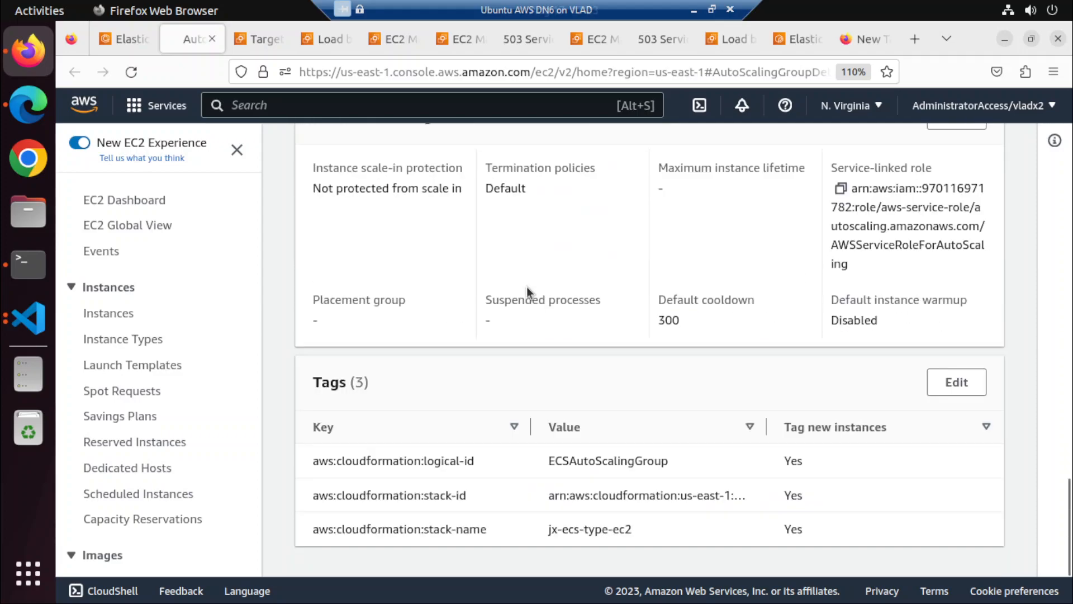
{"action": "scroll", "coordinate": [527, 287], "scroll_direction": "up", "scroll_amount": 20}
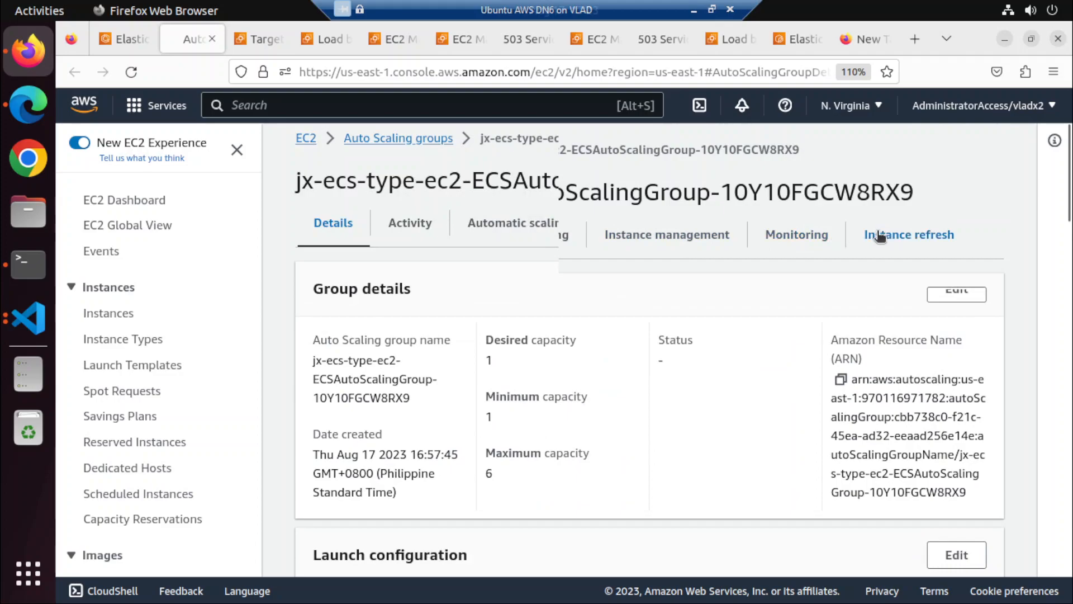
Return to the container instance and check its resources, networking details and available actions
{"action": "left_click", "coordinate": [123, 39]}
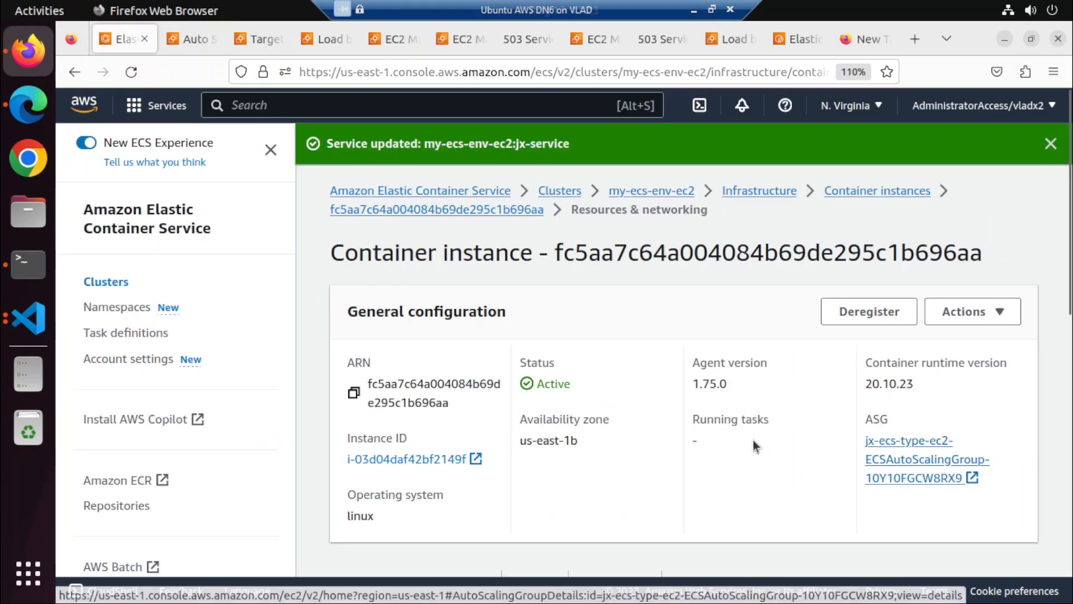
{"action": "scroll", "coordinate": [753, 444], "scroll_direction": "down", "scroll_amount": 3}
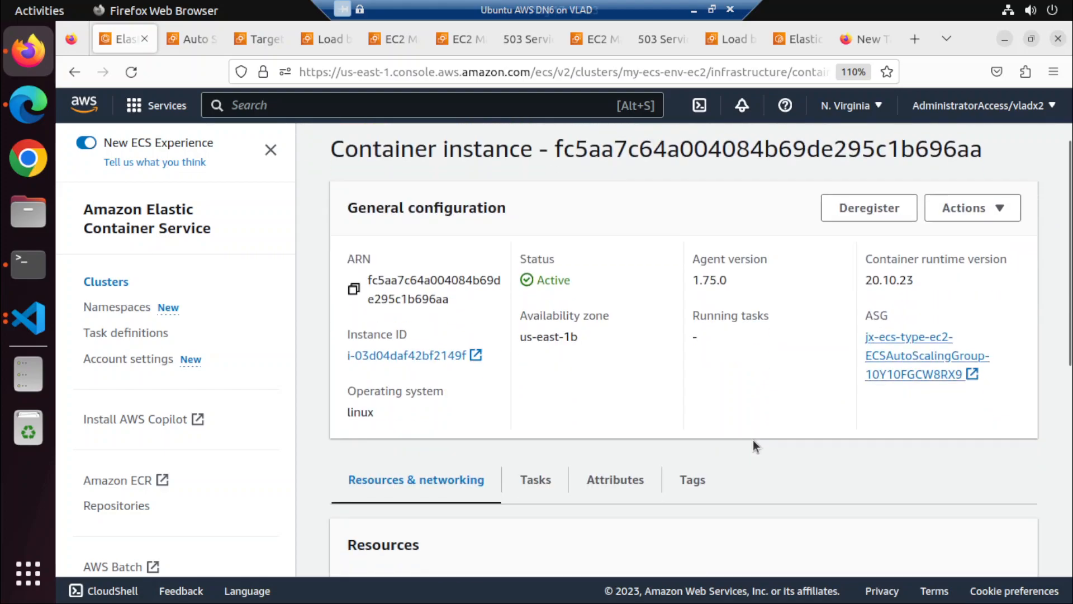
{"action": "scroll", "coordinate": [753, 441], "scroll_direction": "down", "scroll_amount": 5}
{"action": "scroll", "coordinate": [668, 388], "scroll_direction": "down", "scroll_amount": 6}
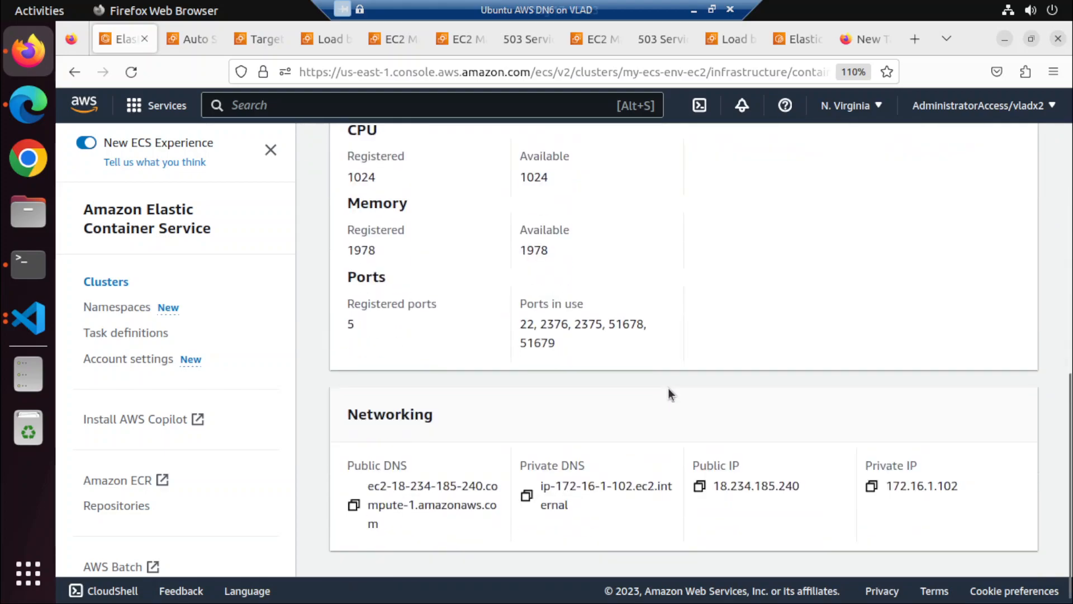
{"action": "scroll", "coordinate": [669, 388], "scroll_direction": "up", "scroll_amount": 11}
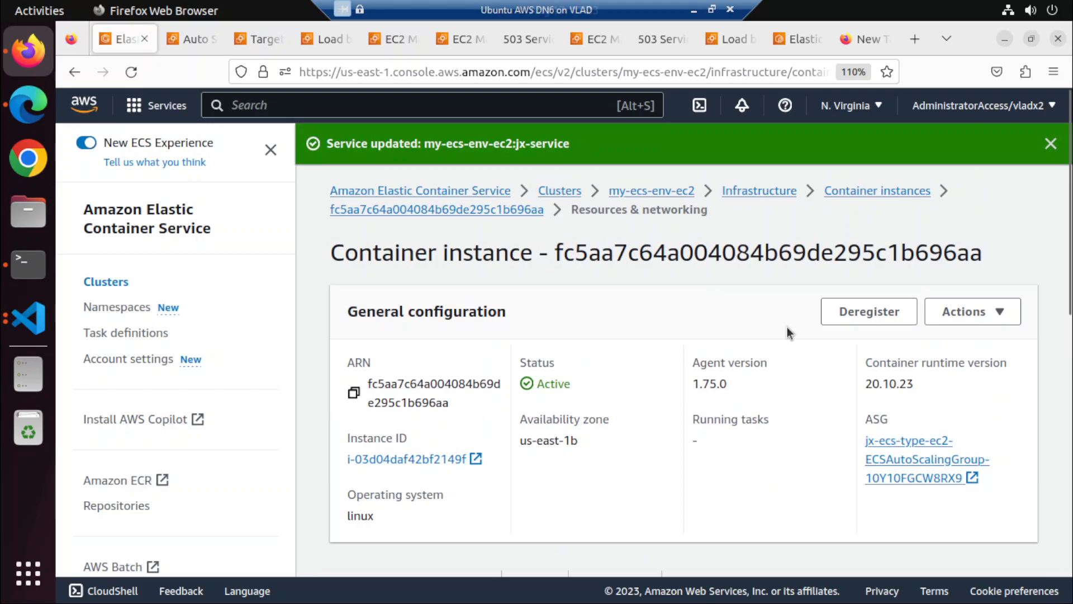
{"action": "left_click", "coordinate": [999, 311]}
{"action": "left_click", "coordinate": [794, 314]}
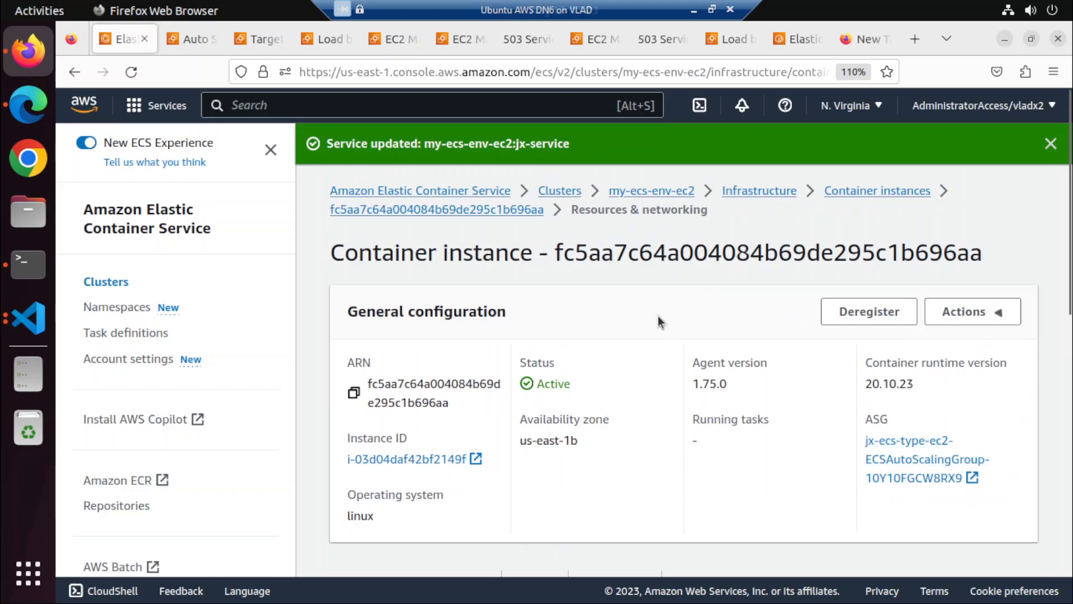
Go back to cluster my-ecs-env-ec2 and check the deployment and task status of jx-service in the service list
{"action": "left_click", "coordinate": [629, 192]}
{"action": "scroll", "coordinate": [506, 299], "scroll_direction": "down", "scroll_amount": 2}
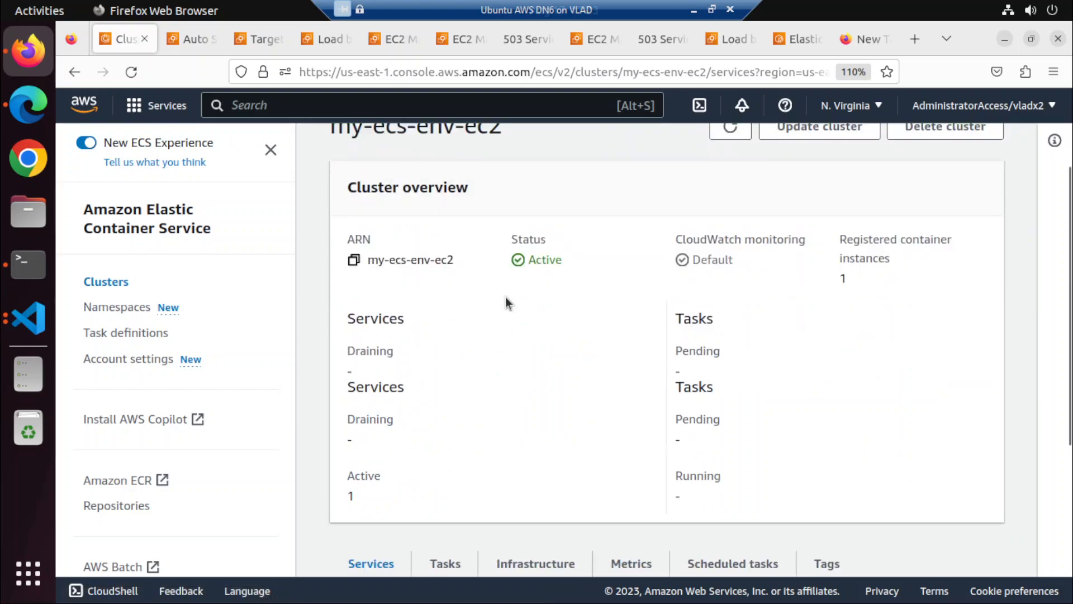
{"action": "scroll", "coordinate": [505, 297], "scroll_direction": "down", "scroll_amount": 3}
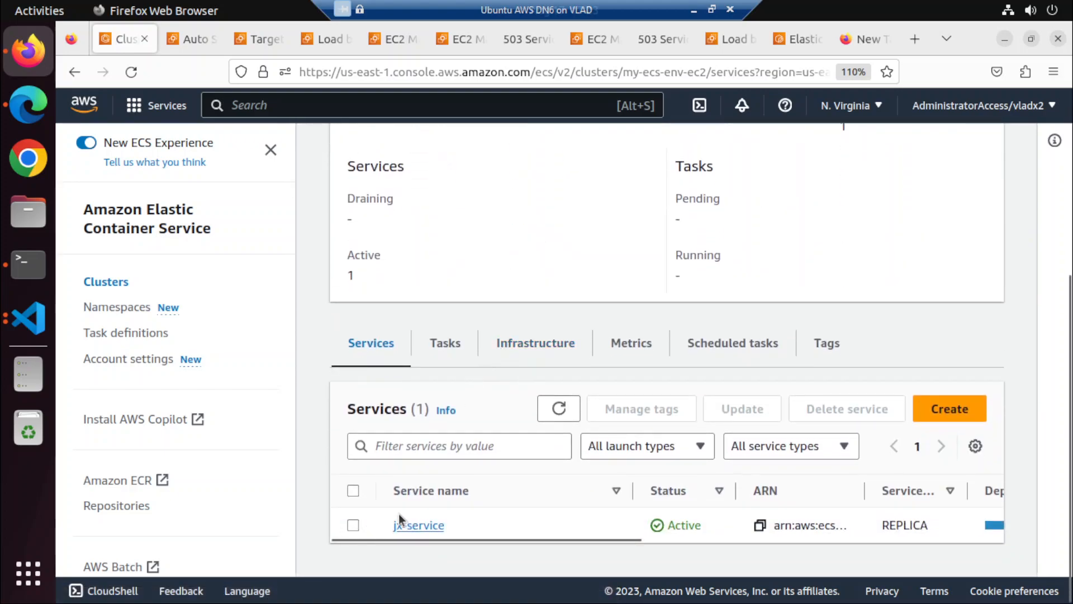
{"action": "left_click_drag", "start_coordinate": [577, 541], "coordinate": [754, 536]}
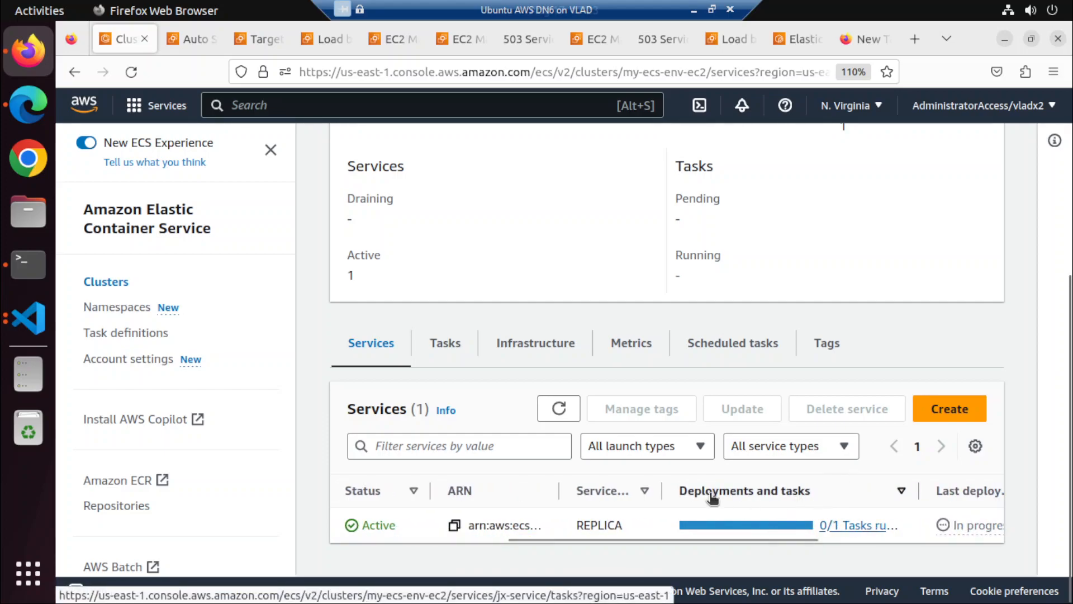
Open the tasks of jx-service, then check its deployment state and the health of load balancer jx-abl
{"action": "left_click", "coordinate": [840, 524]}
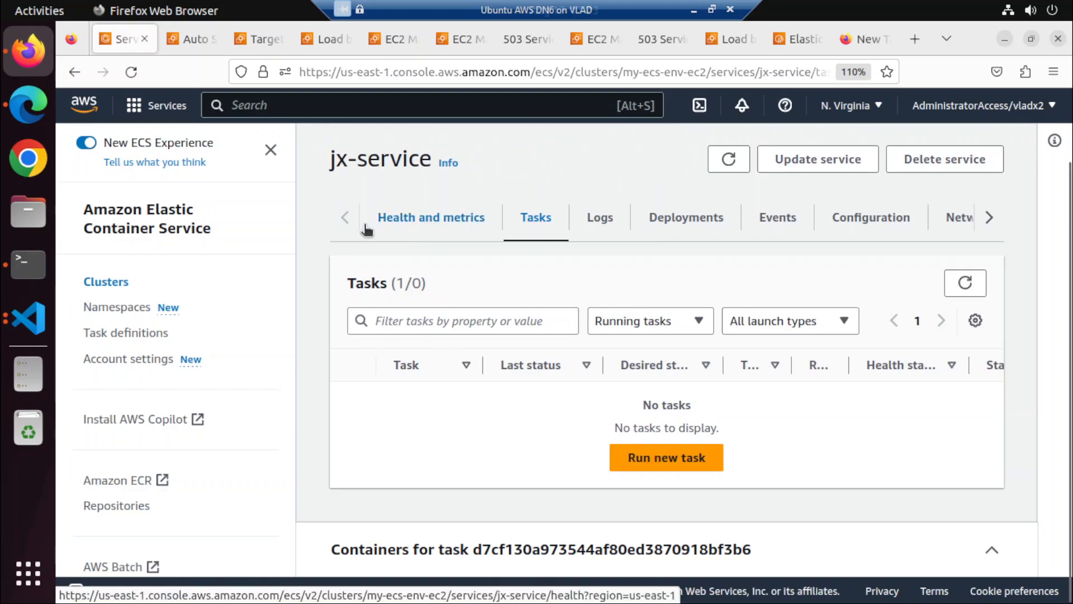
{"action": "left_click", "coordinate": [420, 228]}
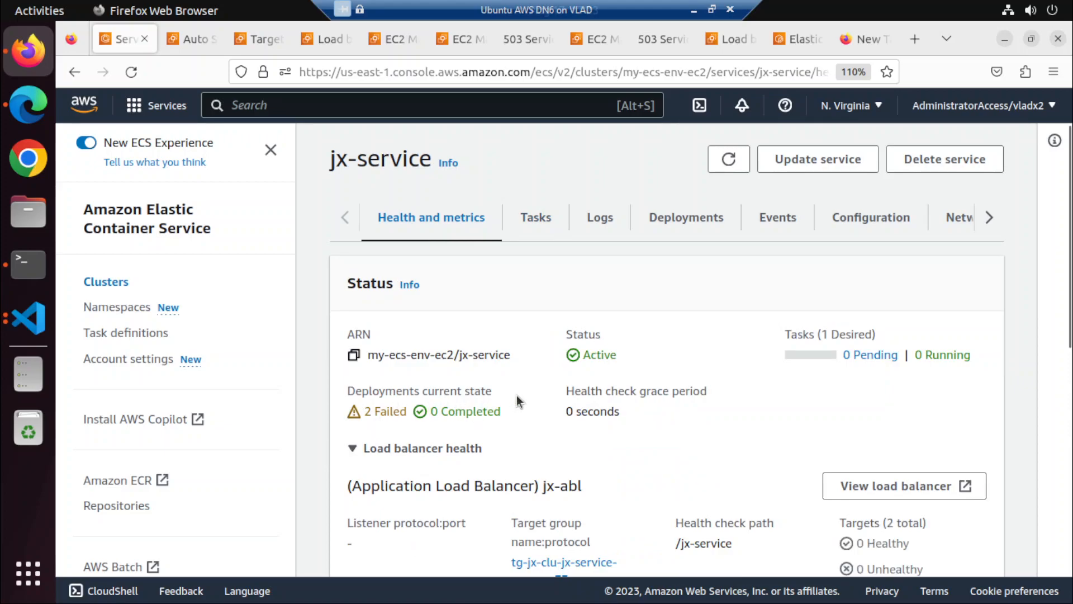
{"action": "scroll", "coordinate": [516, 395], "scroll_direction": "down", "scroll_amount": 2}
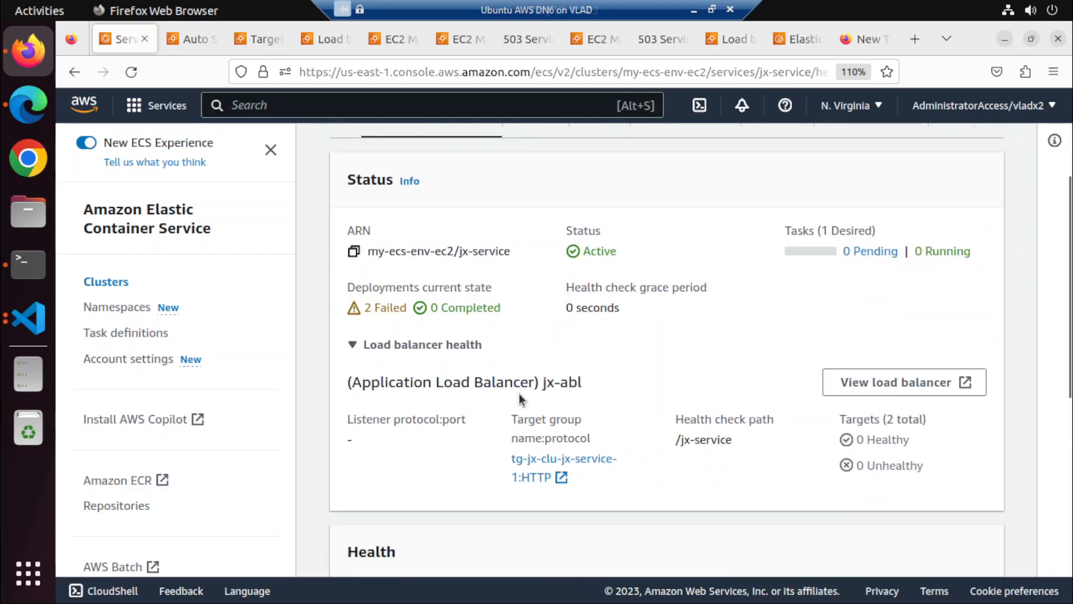